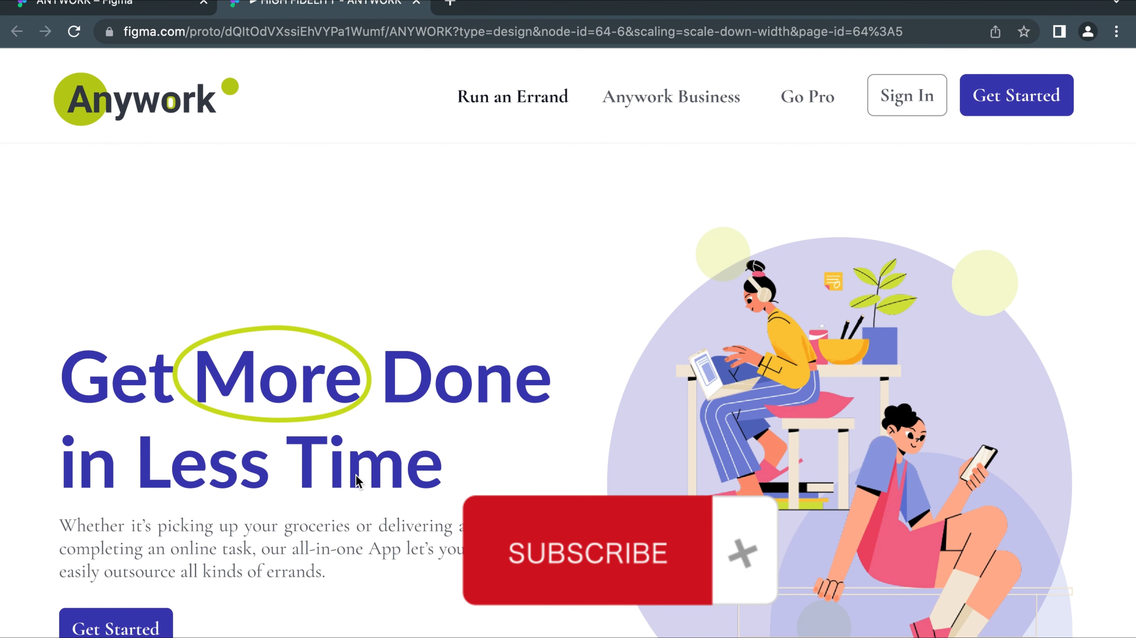
Add a 1440 × 1024 Desktop frame and align it beside the existing landing page frame
scroll(539, 279, "down", 3)
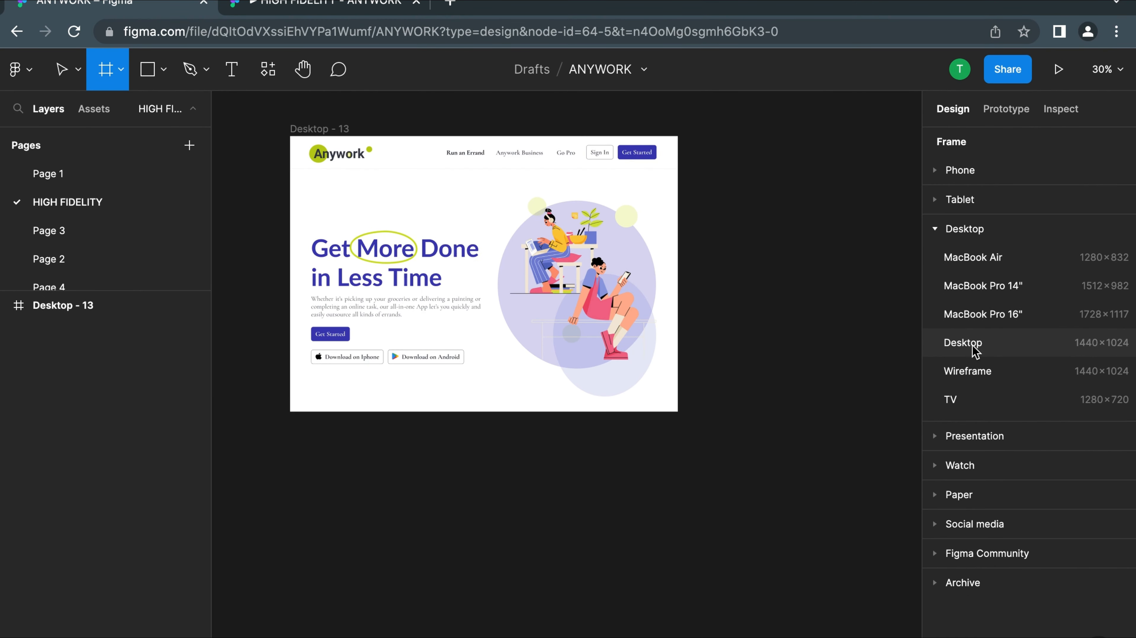
left_click(972, 346)
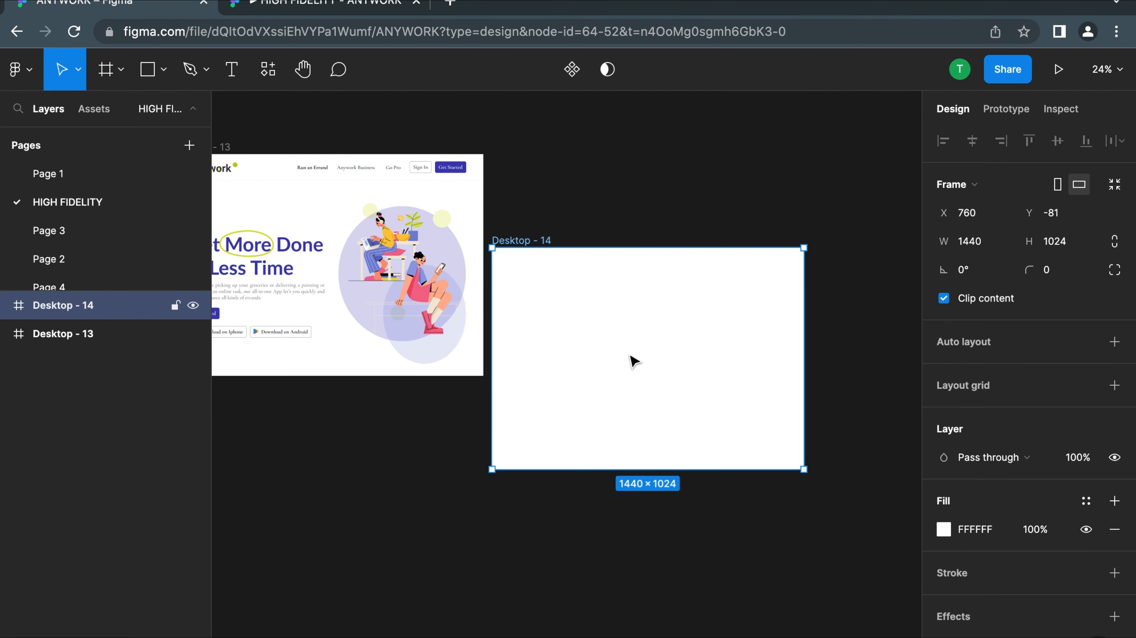
left_click_drag(636, 337, 658, 239)
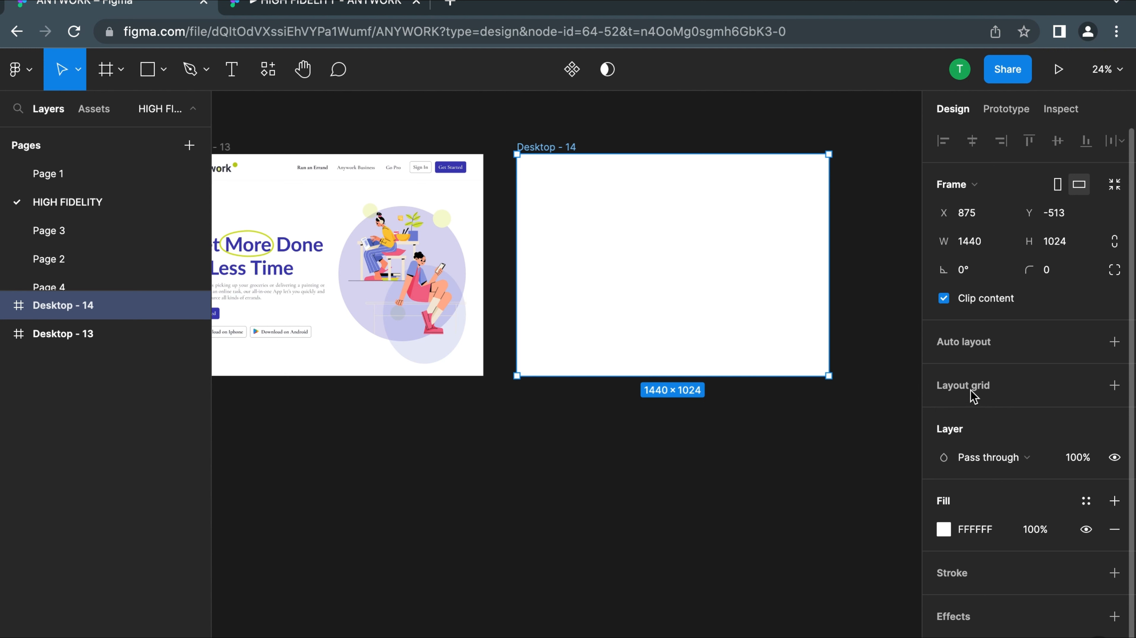
scroll(578, 289, "left", 3)
scroll(578, 289, "up", 1)
key("Escape")
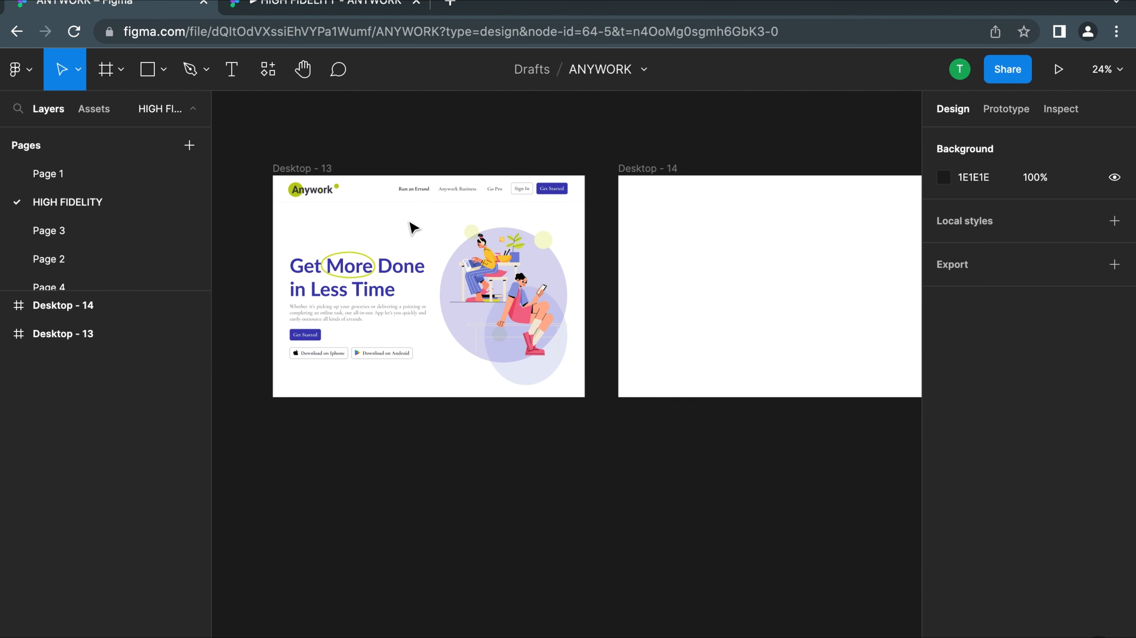
Duplicate the Desktop - 13 landing page frame, and delete the copy's contents together with the blank Desktop - 14 frame
left_click(293, 170)
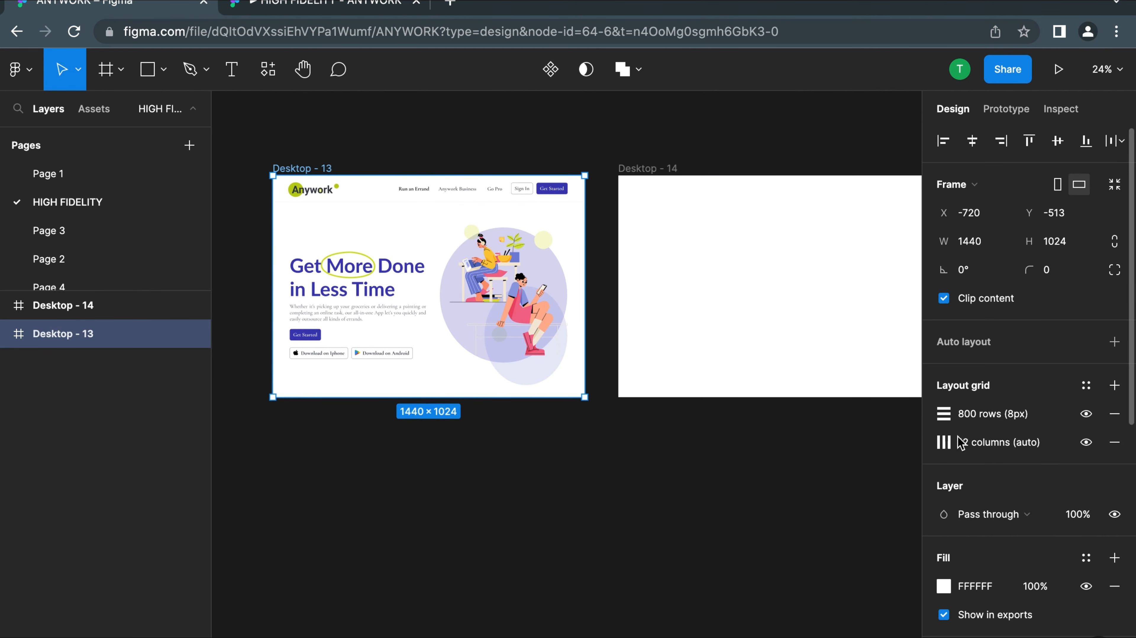
key("ctrl+d")
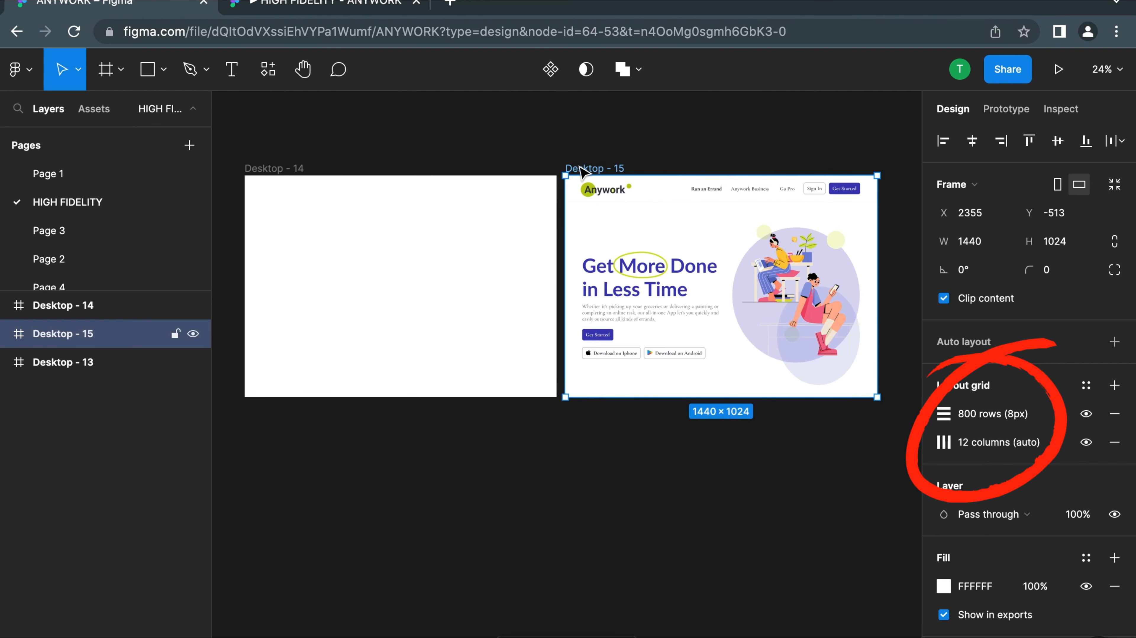
left_click_drag(814, 378, 548, 174)
left_click(844, 388)
key("Delete")
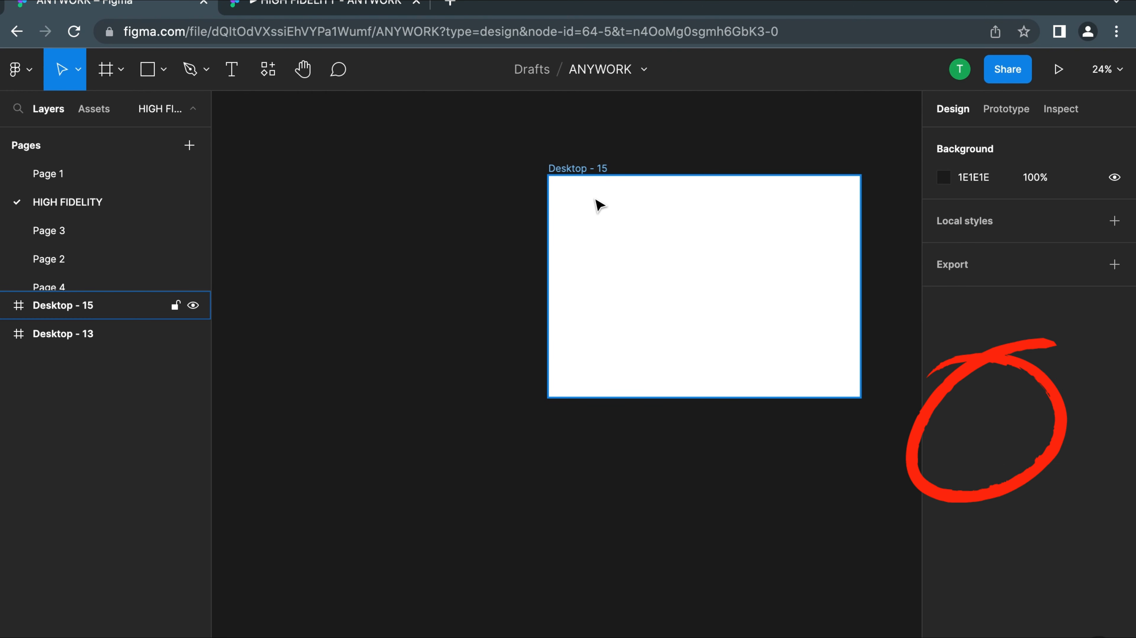
Select the emptied copy of the landing page frame and show the layout grids
left_click(598, 209)
scroll(695, 297, "down", 3)
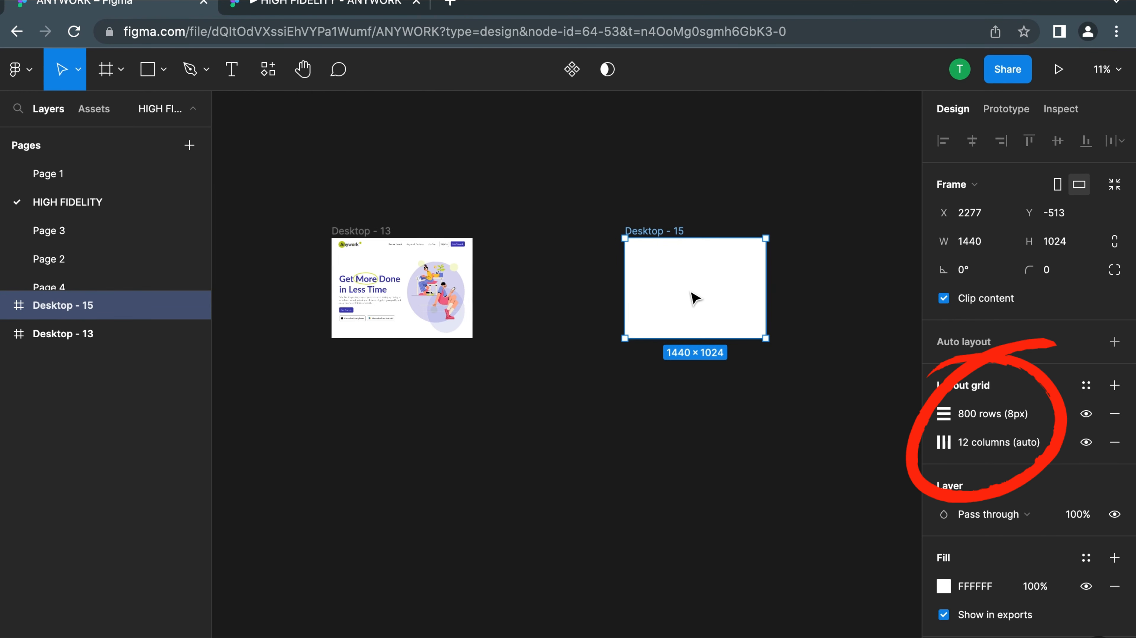
scroll(695, 297, "up", 2)
scroll(692, 294, "right", 3)
scroll(598, 280, "up", 2)
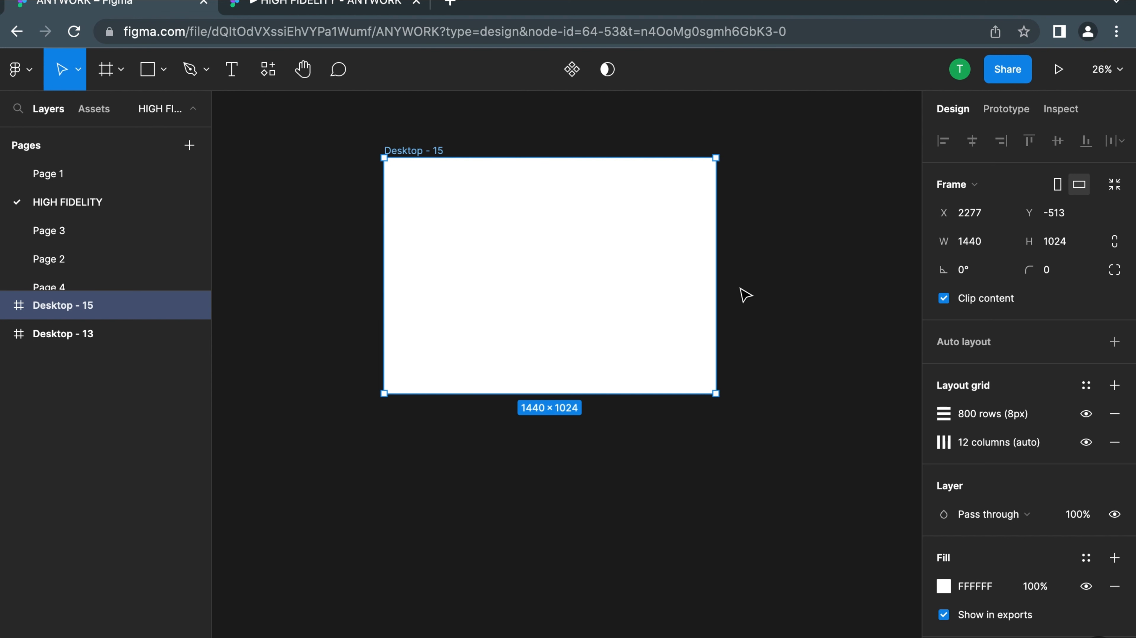
key("ctrl+g")
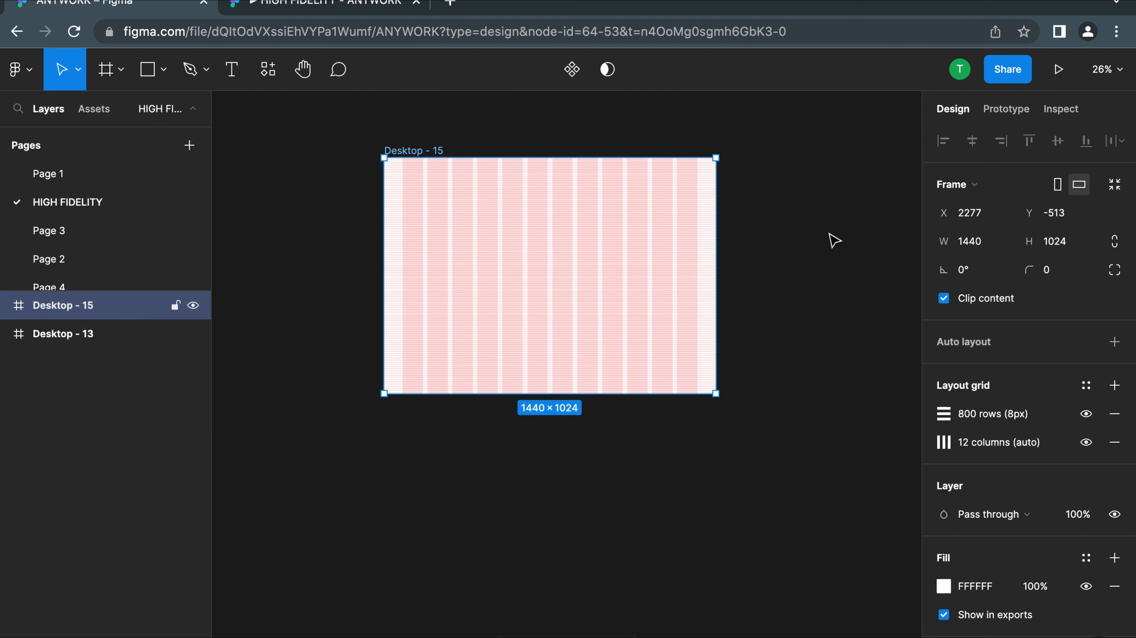
Review the row and column layout grid settings of the blank frame and how the grids divide it
left_click(943, 413)
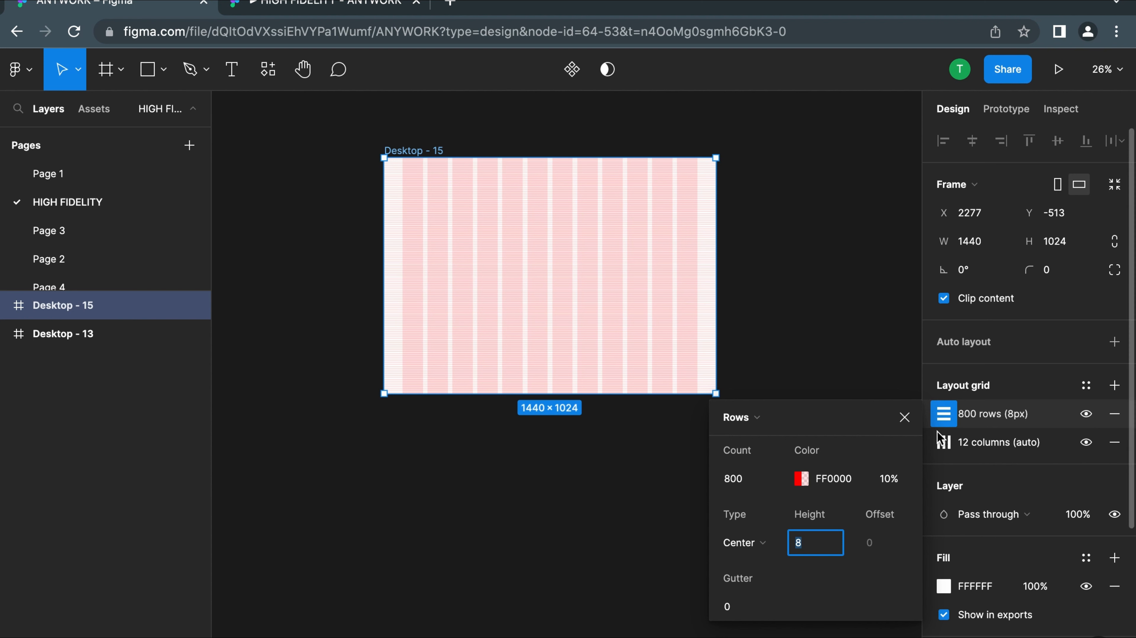
left_click(944, 443)
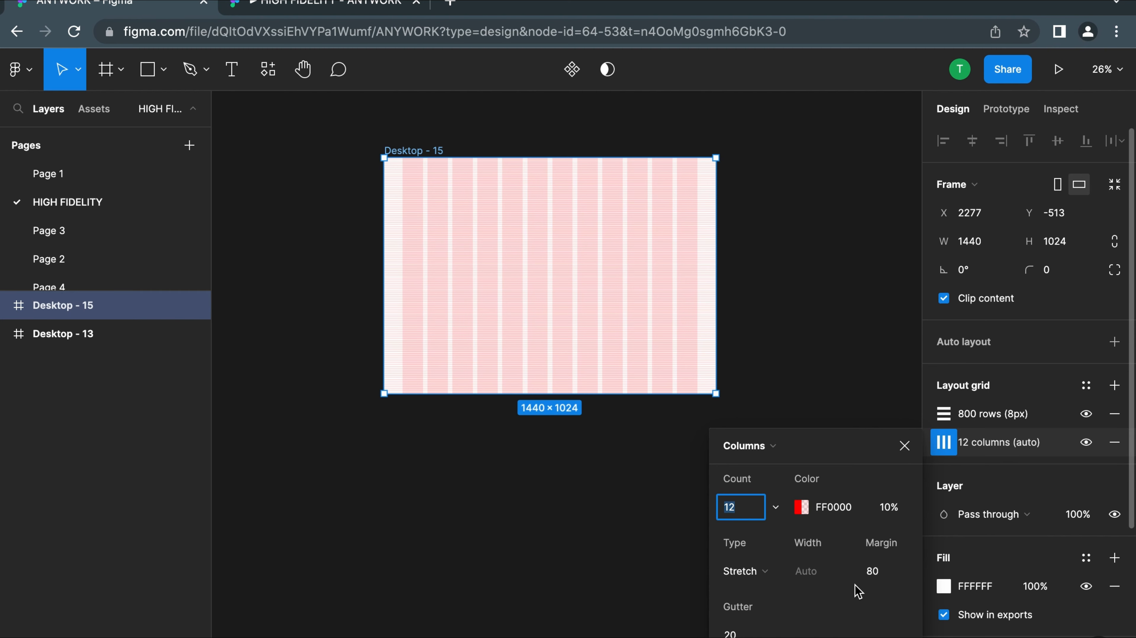
left_click(596, 519)
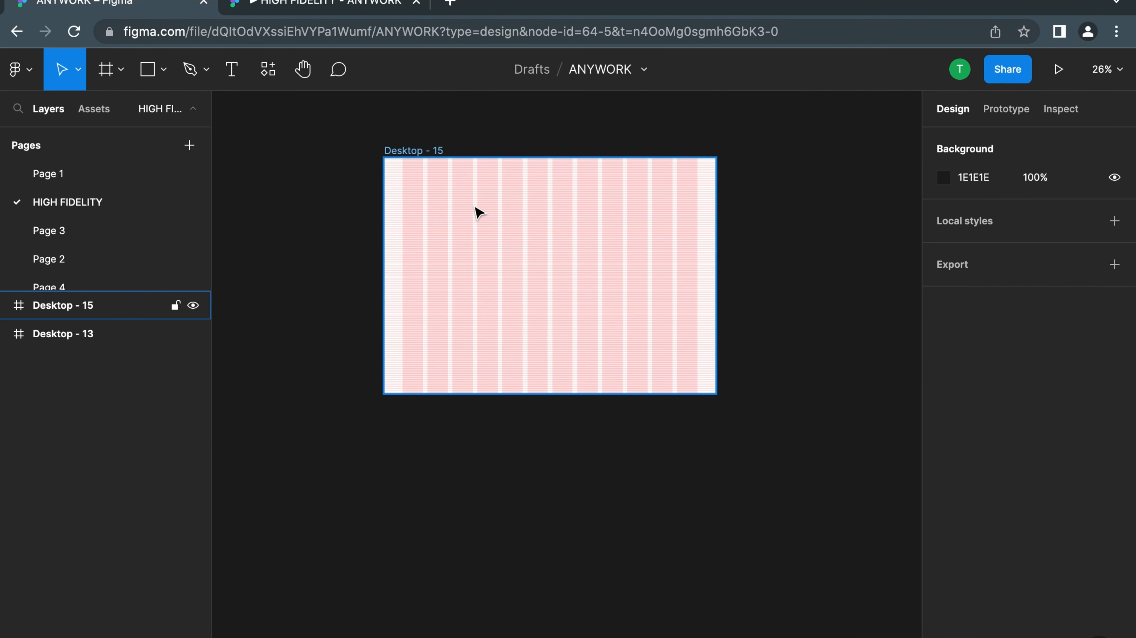
scroll(476, 213, "up", 3)
scroll(397, 233, "right", 2)
scroll(398, 234, "down", 2)
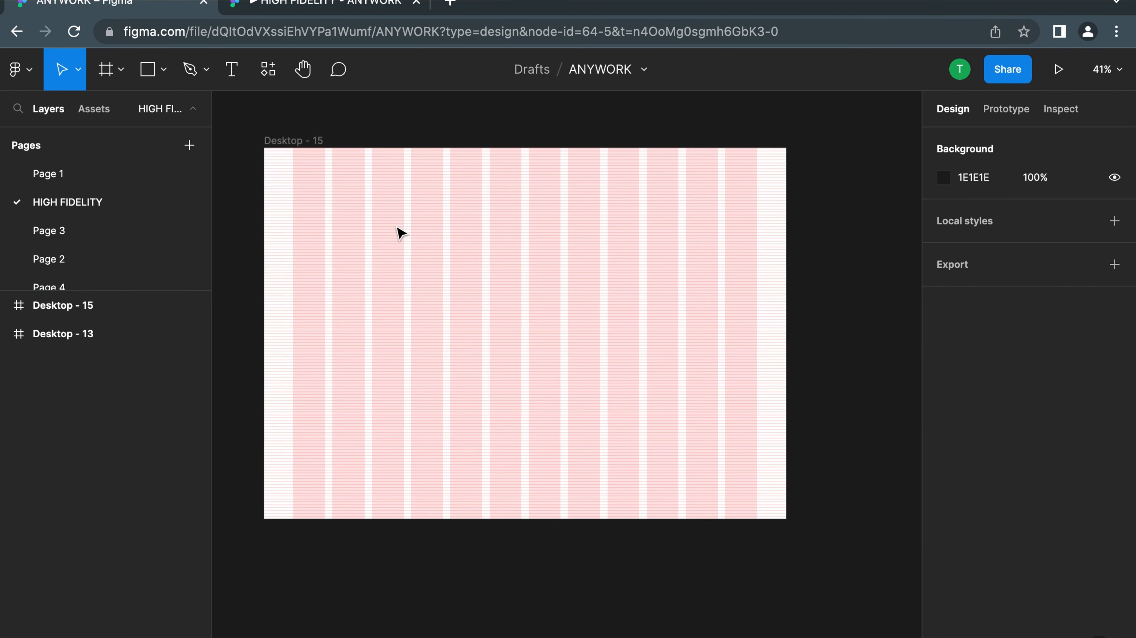
scroll(399, 233, "left", 2)
scroll(400, 233, "down", 1)
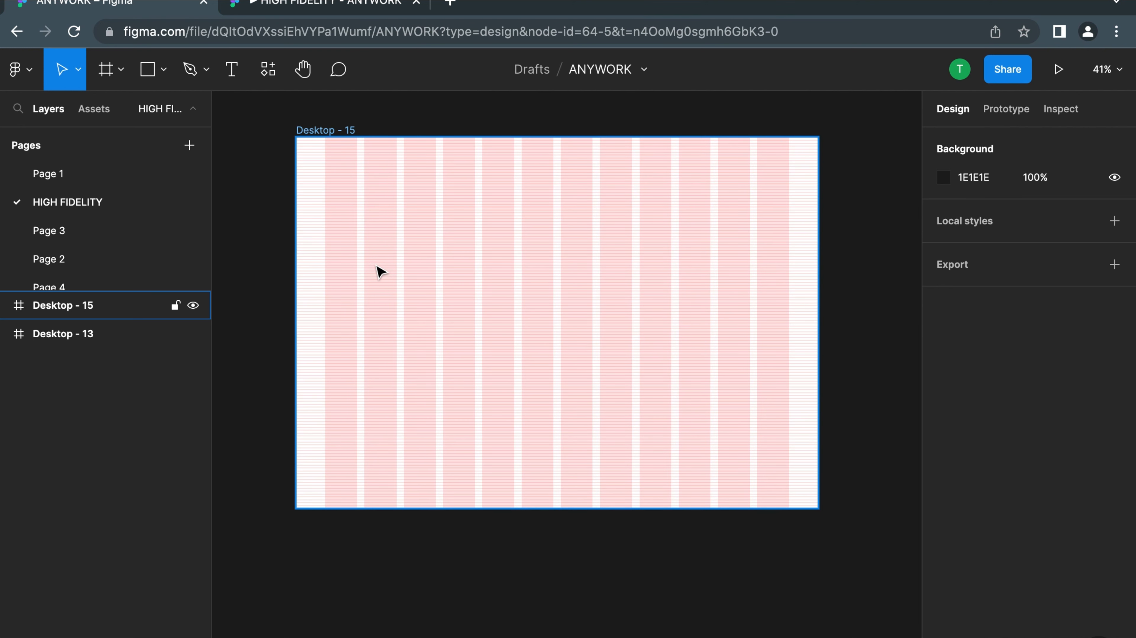
Move the blank gridded frame horizontally closer to the landing page frame, to X 1614
scroll(436, 294, "down", 5)
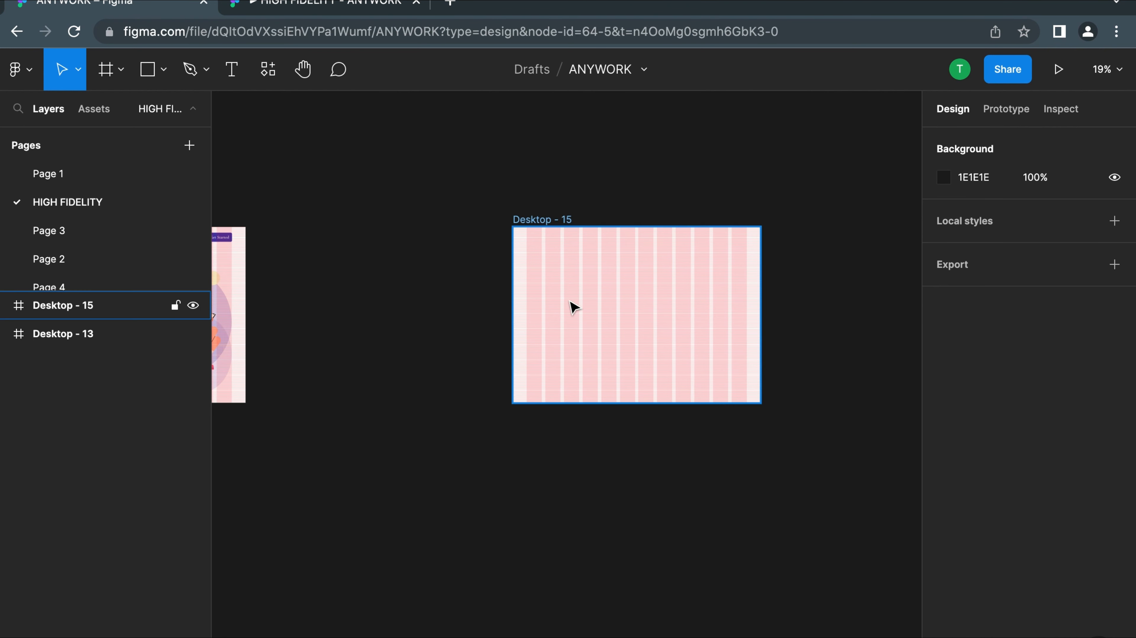
scroll(573, 307, "left", 3)
left_click_drag(638, 269, 532, 270)
scroll(530, 269, "up", 5)
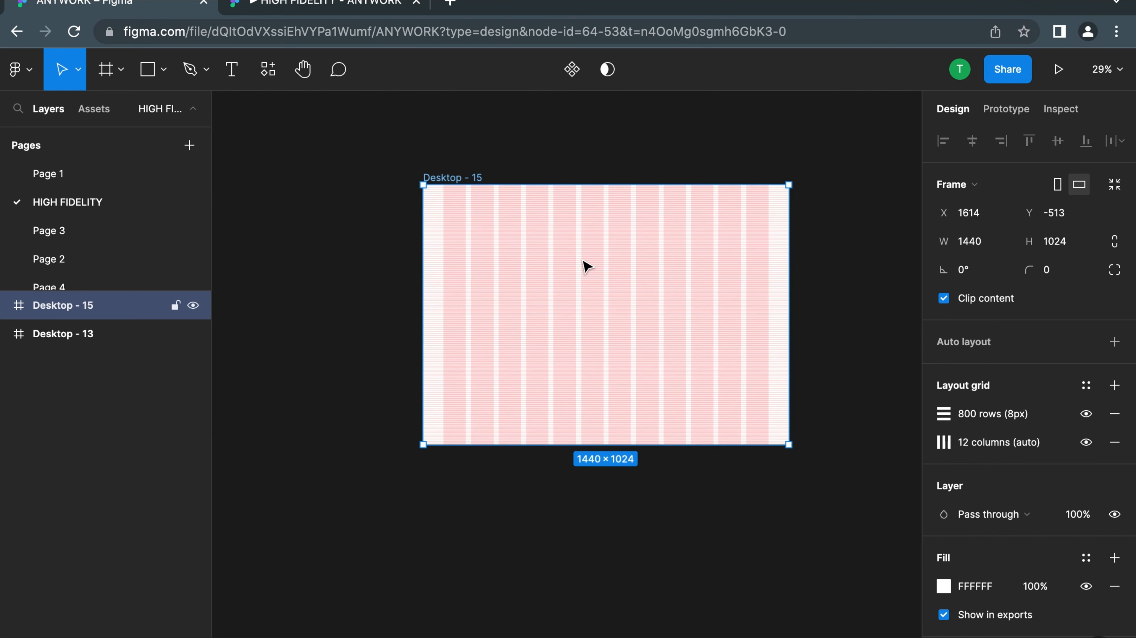
Examine the row lines, columns and side margins of the layout grid across the blank frame
scroll(583, 261, "right", 2)
scroll(583, 262, "down", 1)
scroll(421, 274, "up", 4)
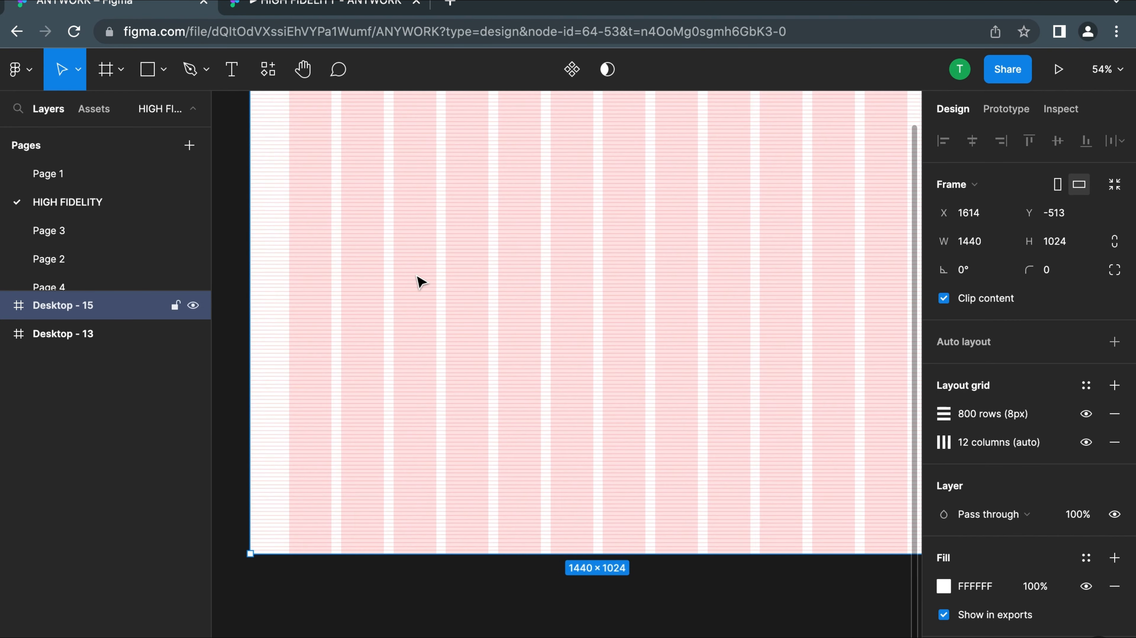
scroll(418, 277, "down", 3)
scroll(420, 281, "up", 1)
scroll(420, 281, "left", 1)
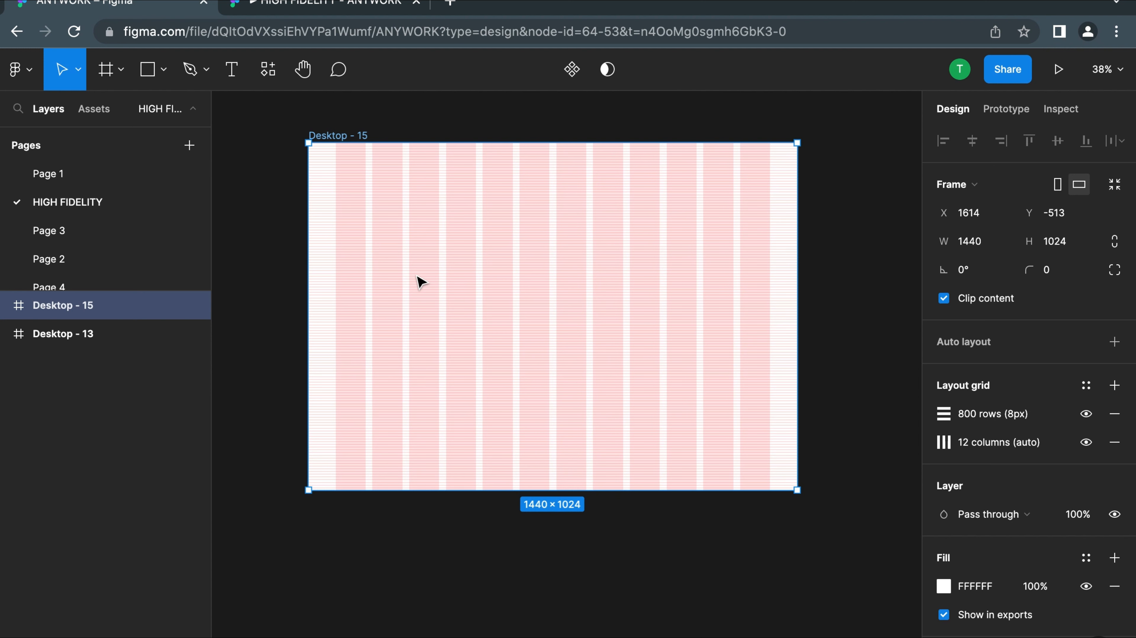
scroll(451, 243, "left", 4)
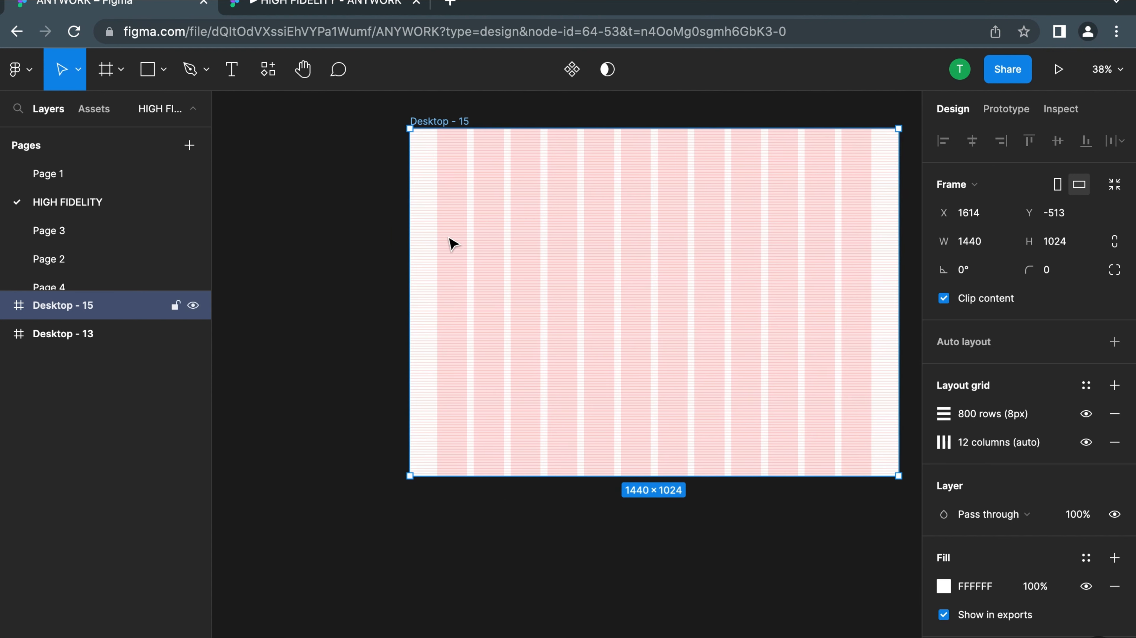
scroll(451, 243, "down", 3)
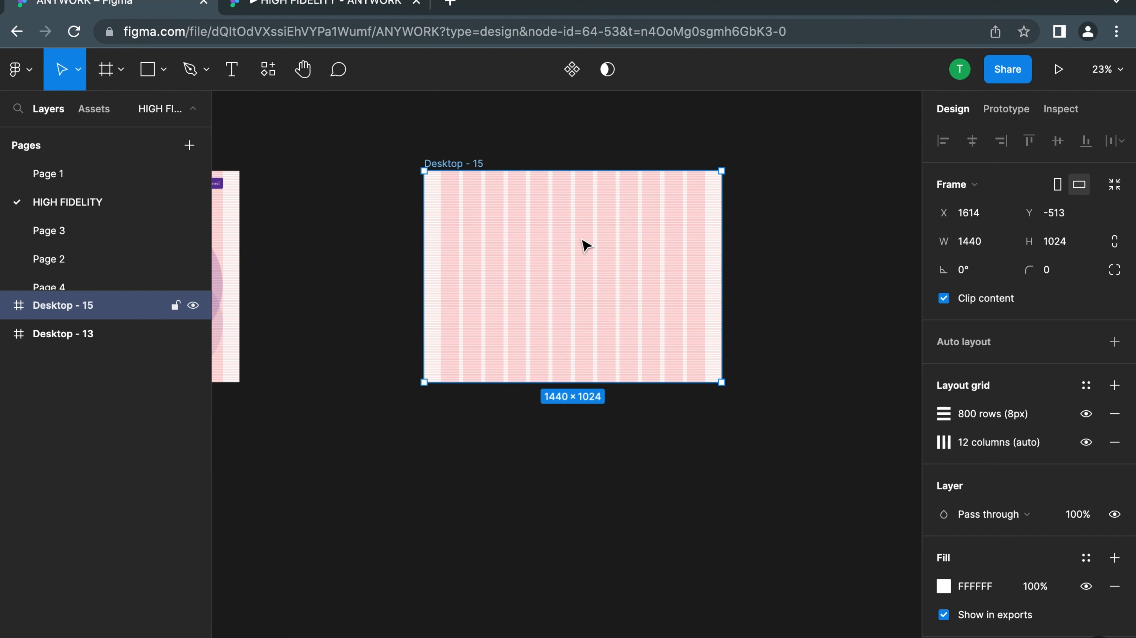
scroll(552, 274, "up", 3)
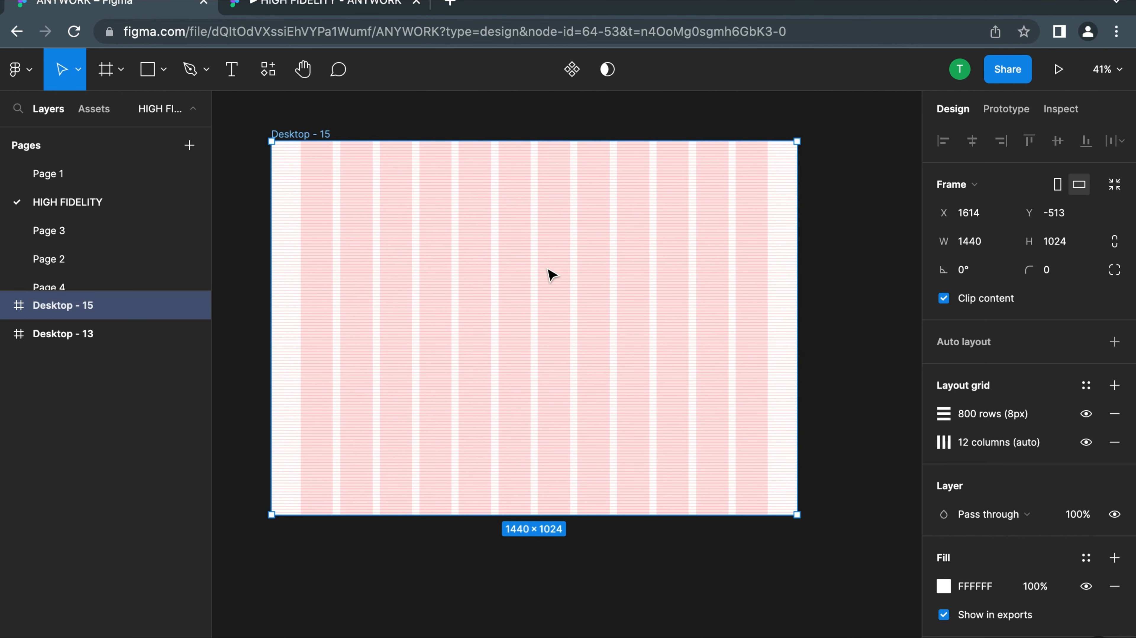
key("ctrl+g")
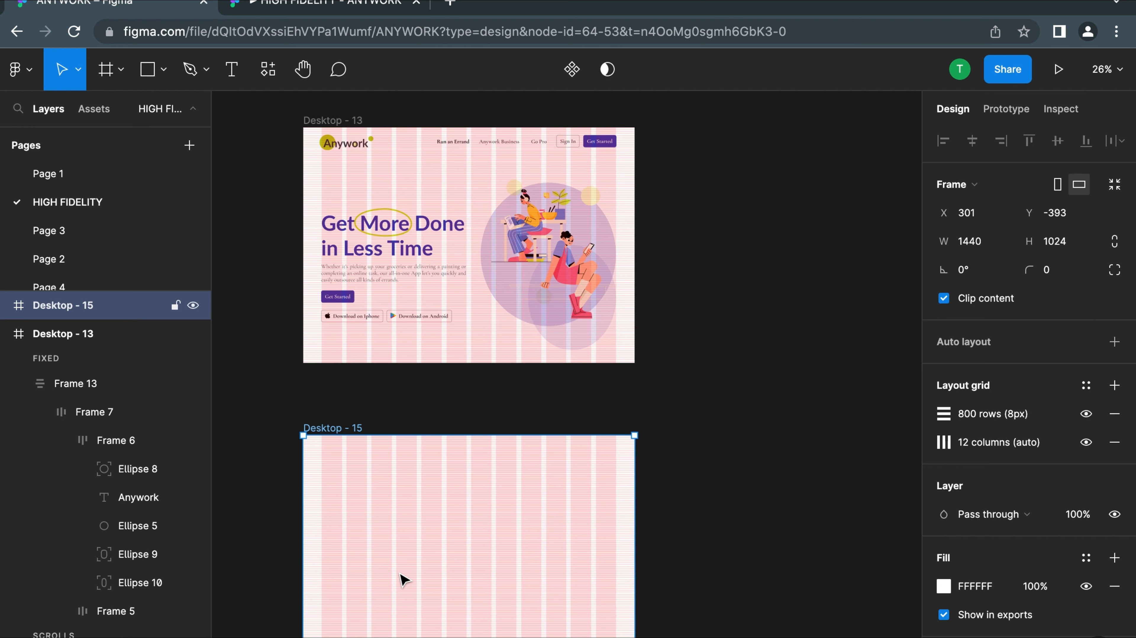
scroll(404, 579, "down", 3)
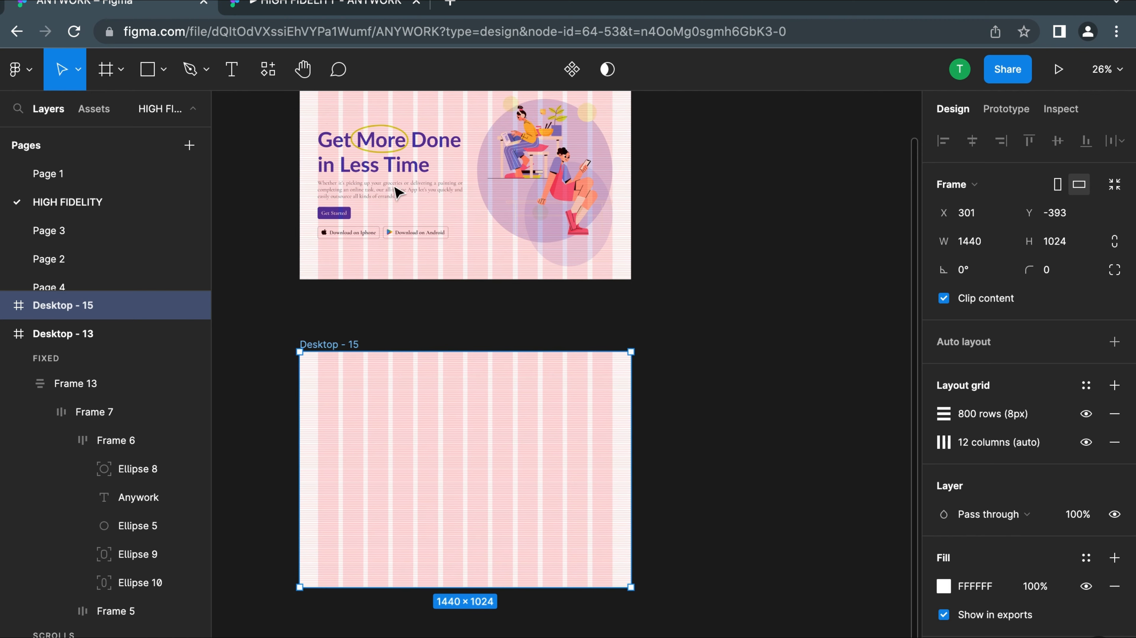
Open Page 1 and look over its wireframes and earlier landing page designs
left_click(76, 236)
left_click(68, 178)
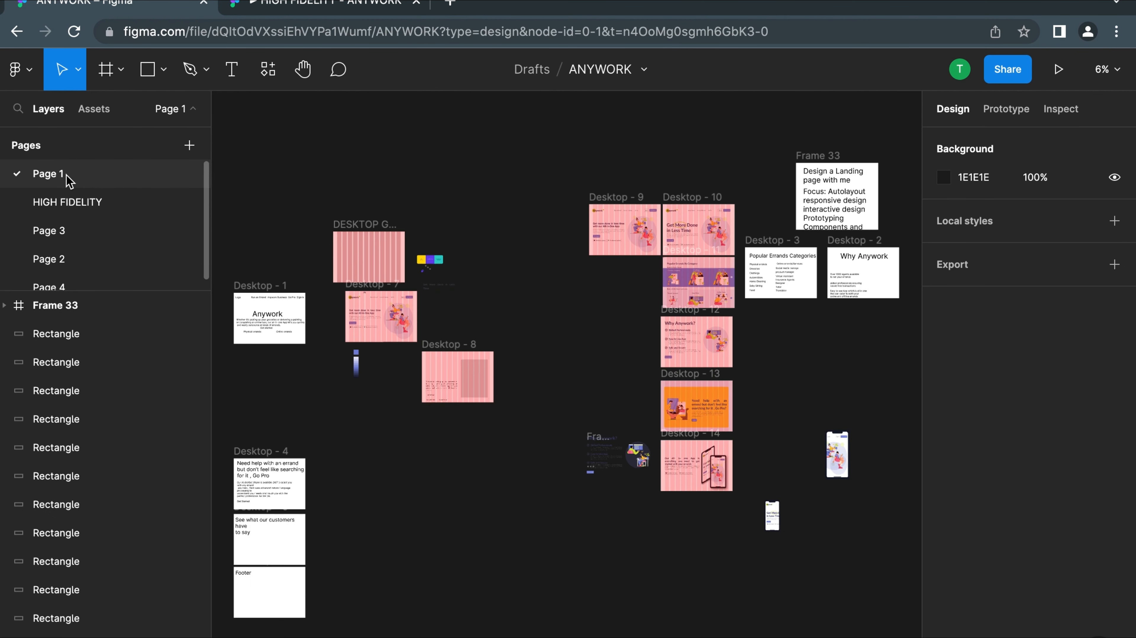
scroll(474, 319, "left", 1)
scroll(475, 318, "left", 3)
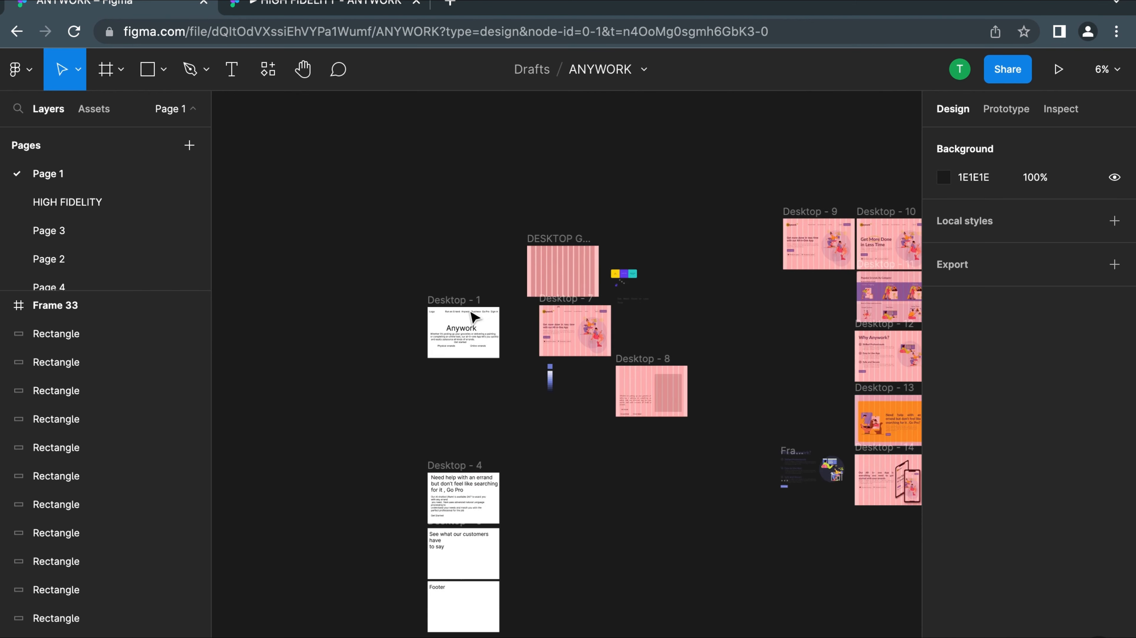
scroll(474, 318, "right", 10)
scroll(474, 318, "left", 2)
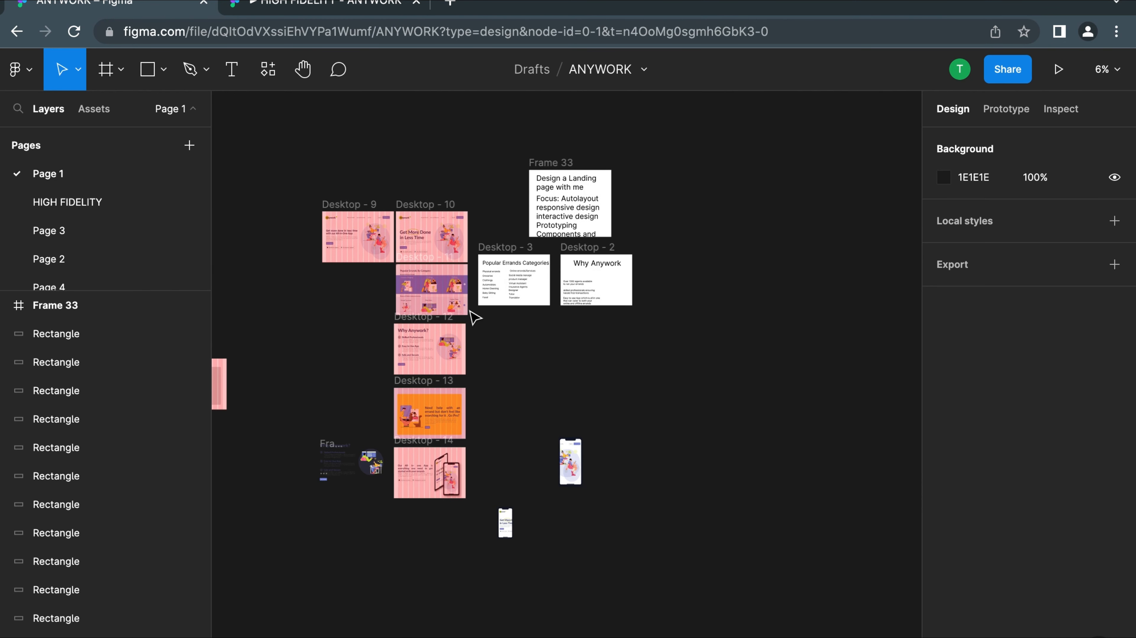
Open Page 2 and look over the design system frames for typography, colours, shadow, grids, spacers, buttons and other components
left_click(102, 244)
left_click(100, 268)
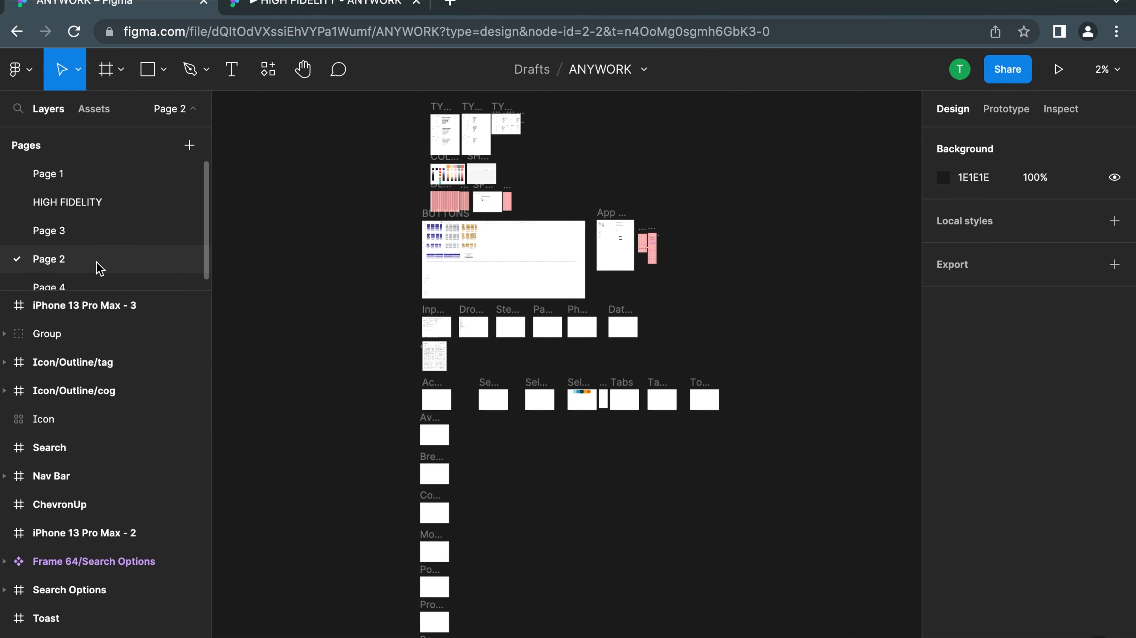
scroll(461, 250, "up", 3)
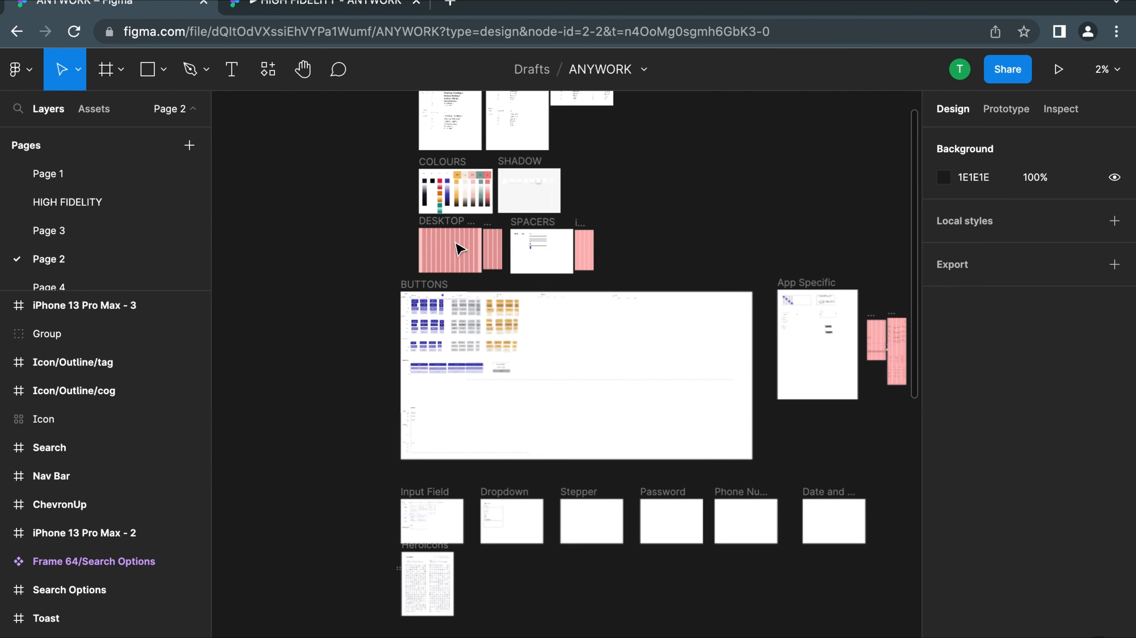
scroll(461, 250, "up", 5)
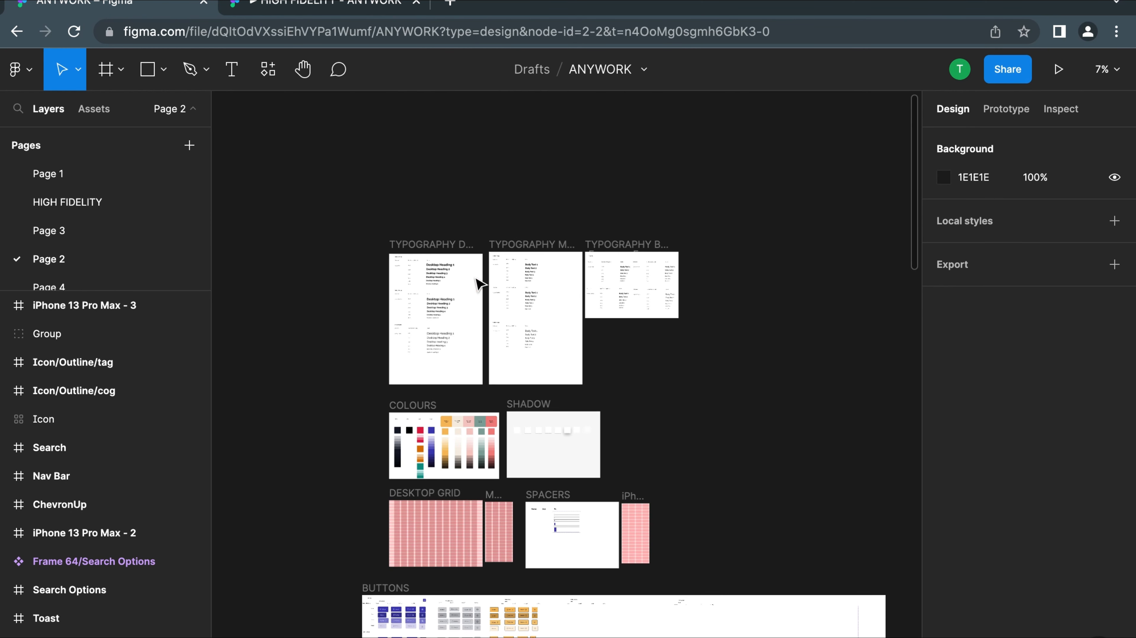
scroll(478, 282, "up", 2)
scroll(514, 476, "down", 10)
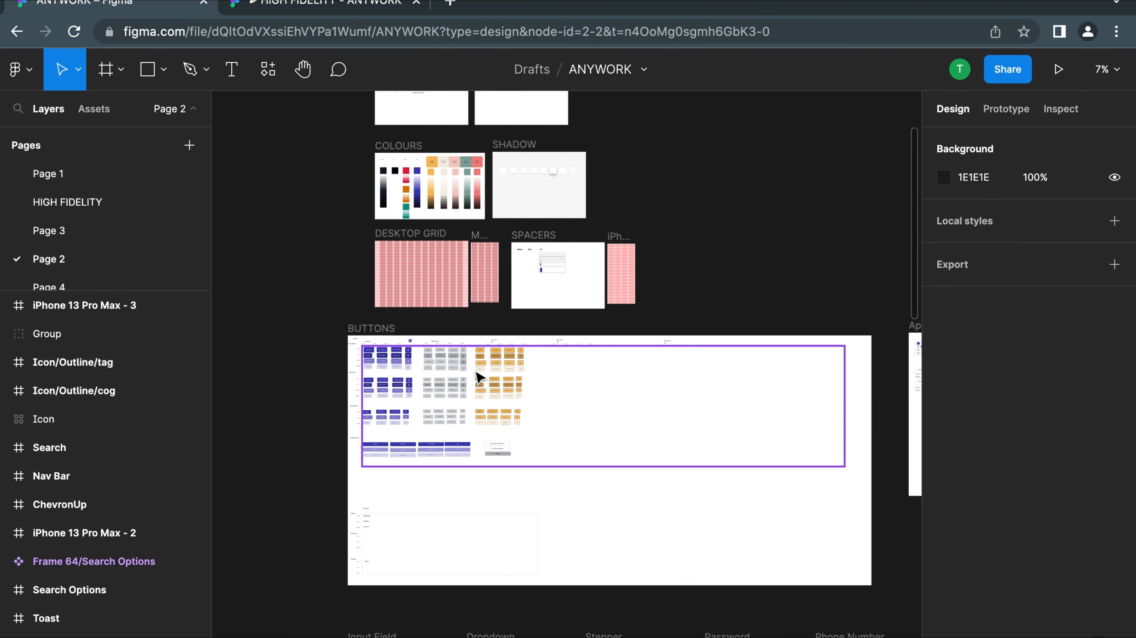
scroll(447, 397, "down", 10)
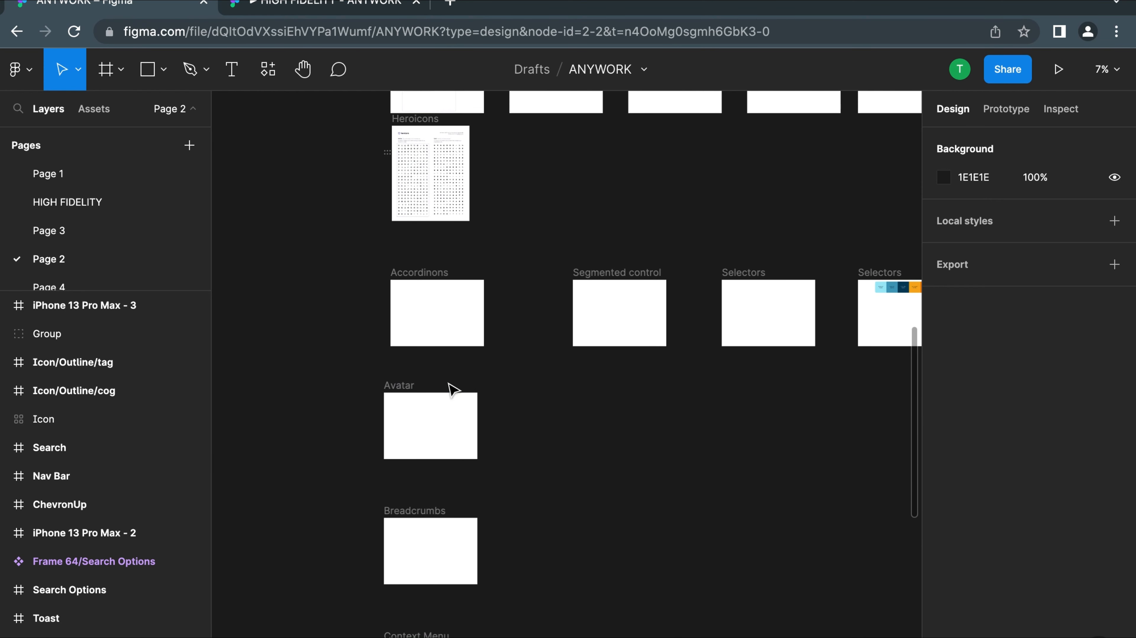
scroll(451, 408, "down", 4)
scroll(454, 420, "up", 18)
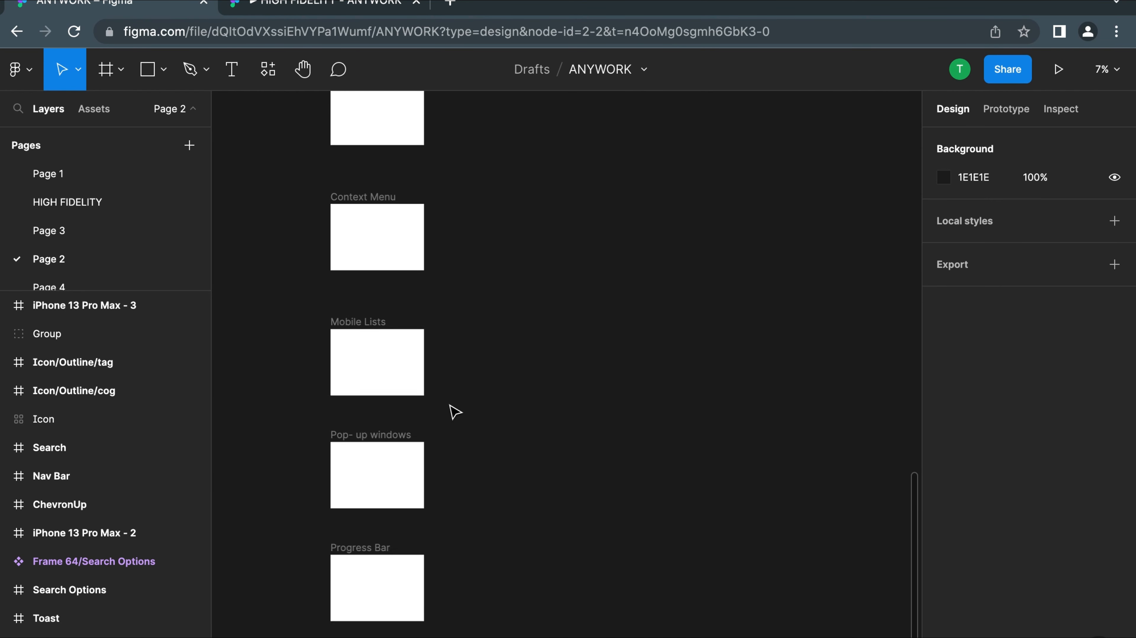
scroll(462, 259, "up", 10)
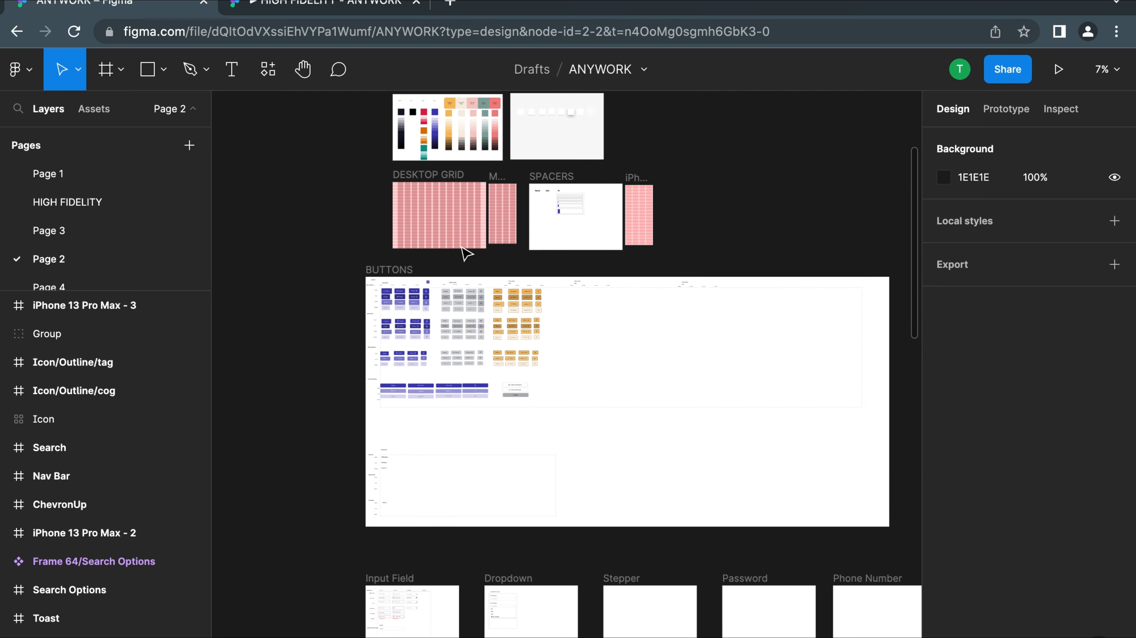
scroll(437, 242, "up", 5)
scroll(438, 241, "down", 6)
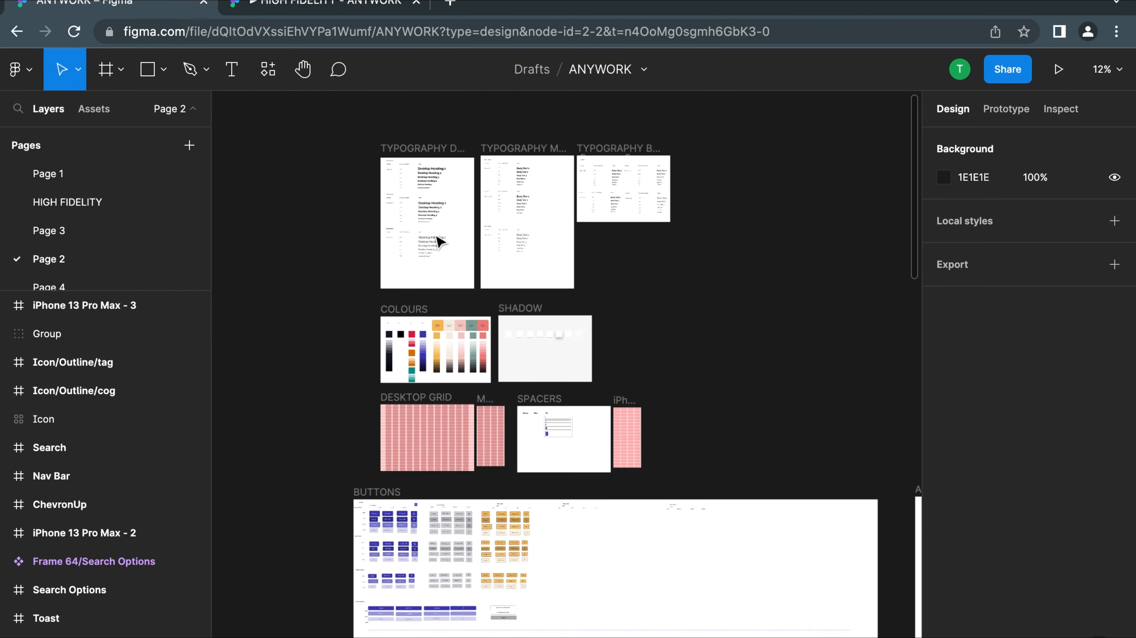
Examine the typography, colours, buttons, input field, dropdown and Heroicons frames of the design system up close
scroll(416, 233, "up", 4)
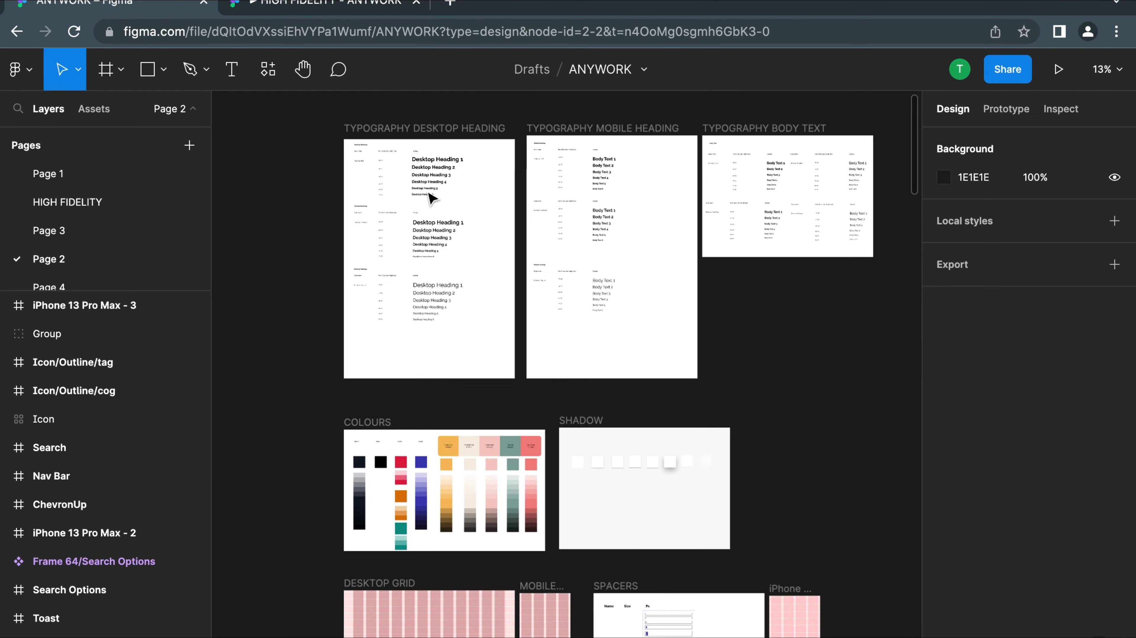
scroll(581, 234, "down", 10)
scroll(404, 186, "up", 1)
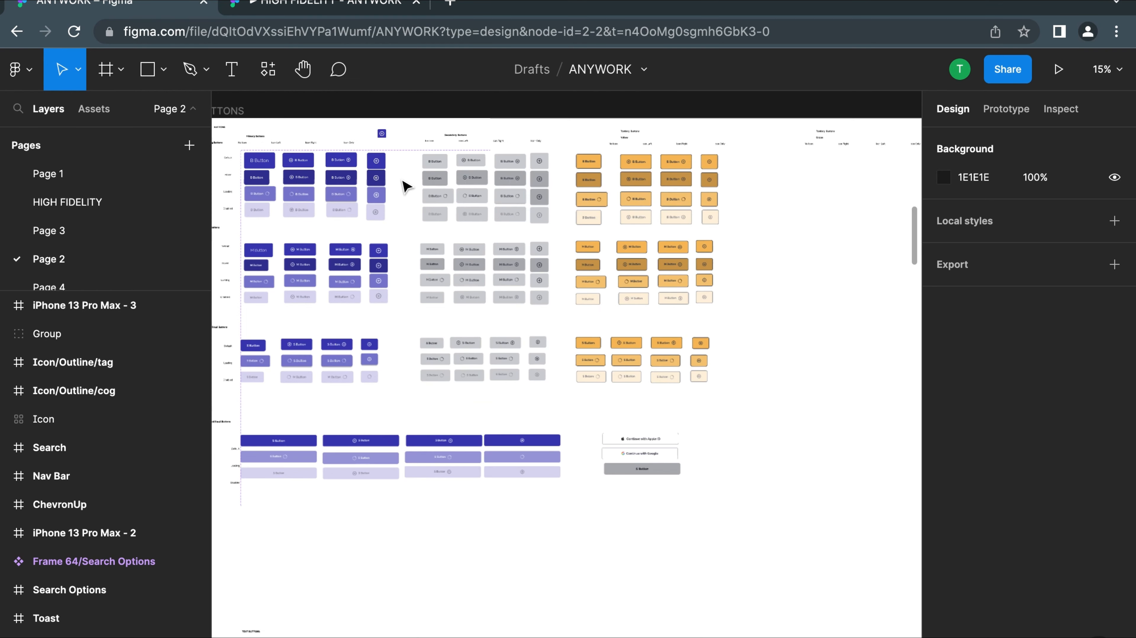
scroll(405, 186, "up", 2)
scroll(404, 186, "down", 5)
scroll(406, 394, "down", 5)
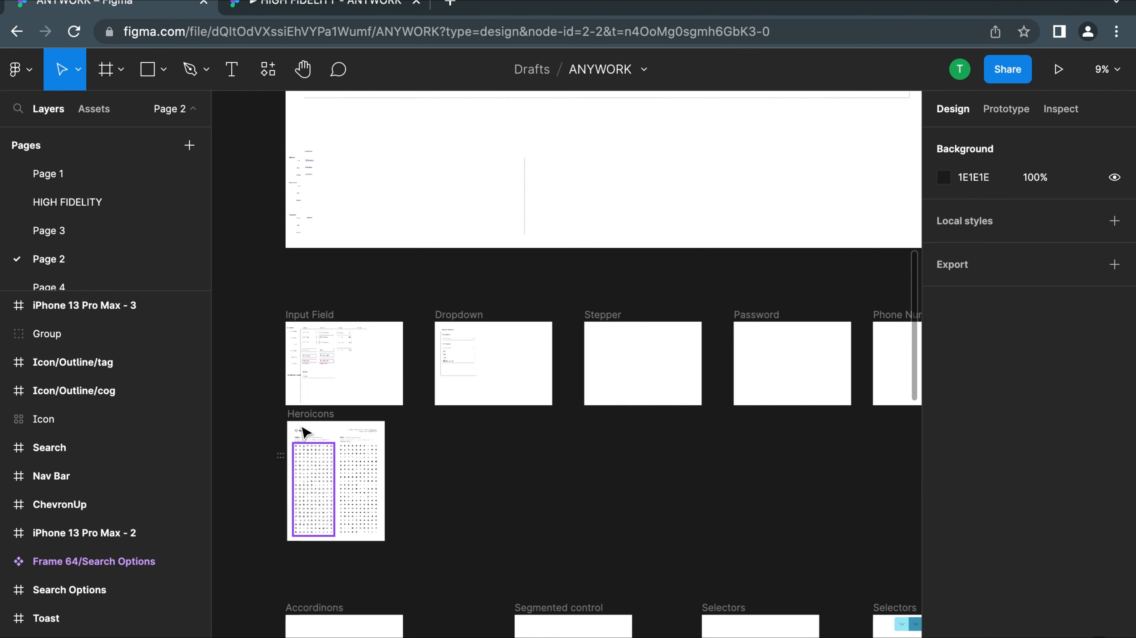
scroll(316, 385, "up", 5)
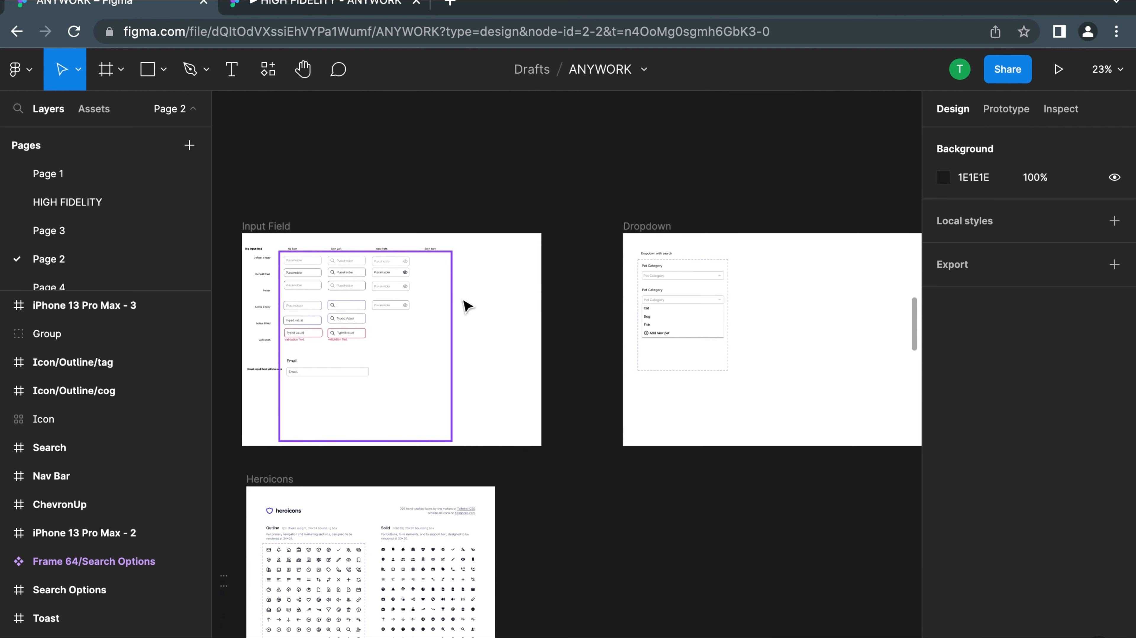
scroll(354, 270, "down", 4)
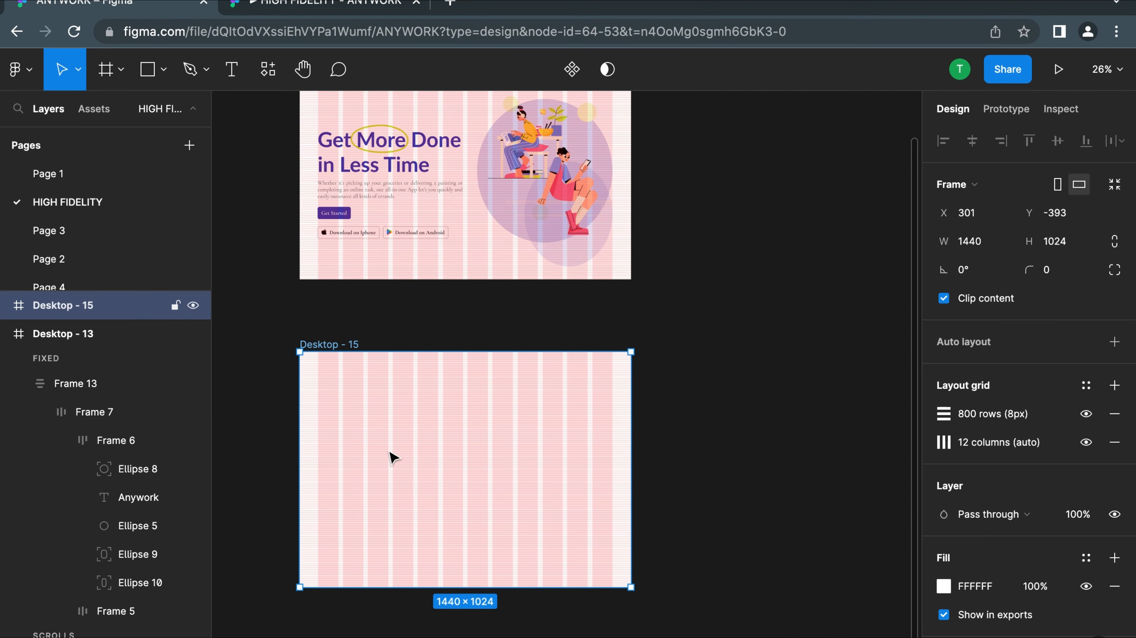
On the HIGH FIDELITY page, inspect the font settings of the landing page headline, including its weight options, and of the paragraph below
scroll(351, 425, "up", 3)
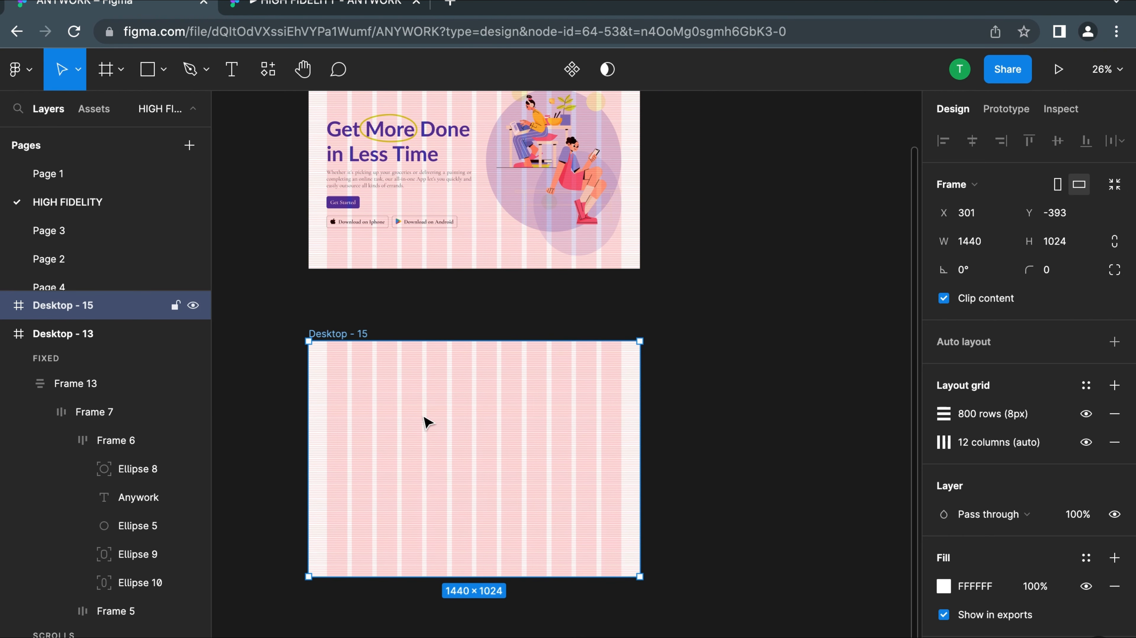
scroll(427, 404, "up", 1)
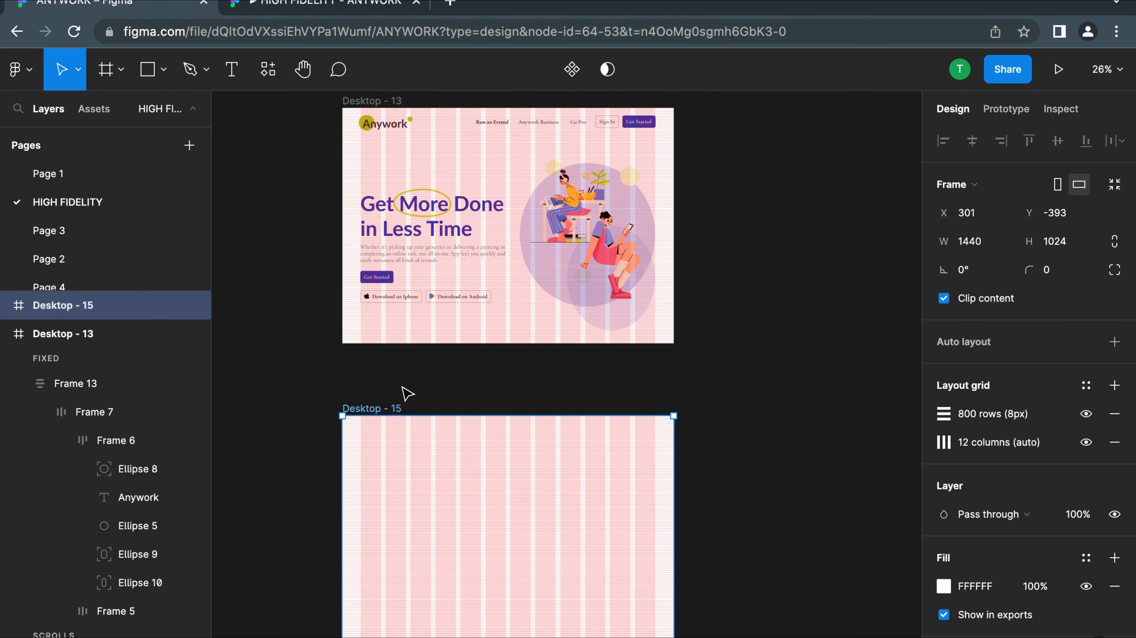
left_click(465, 225)
double_click(464, 225)
scroll(464, 226, "up", 2)
double_click(464, 226)
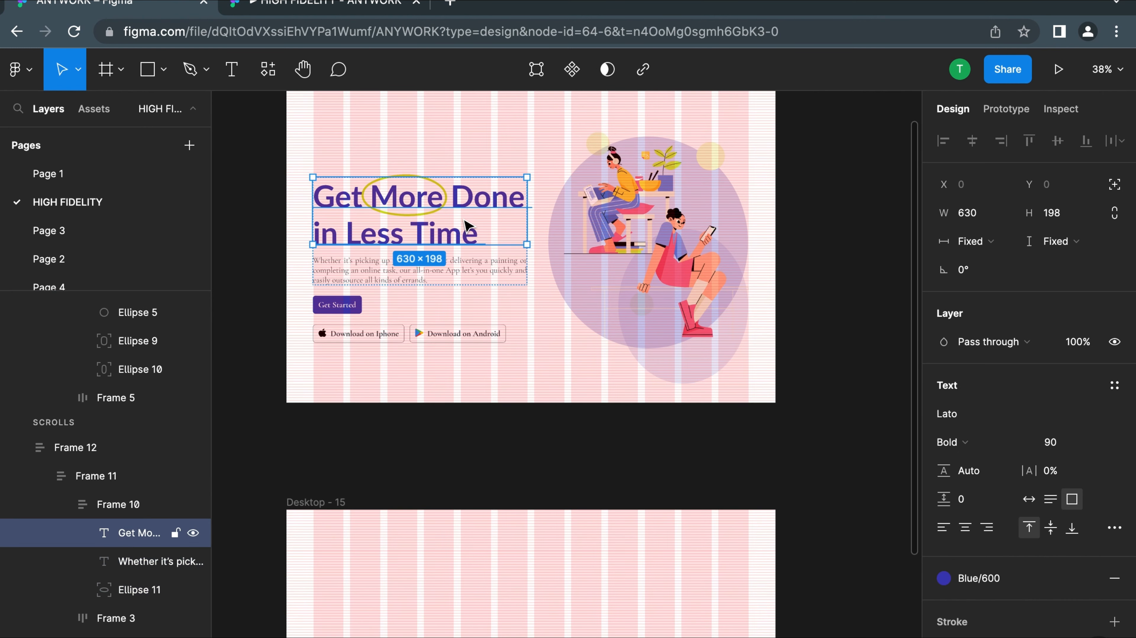
left_click(1025, 451)
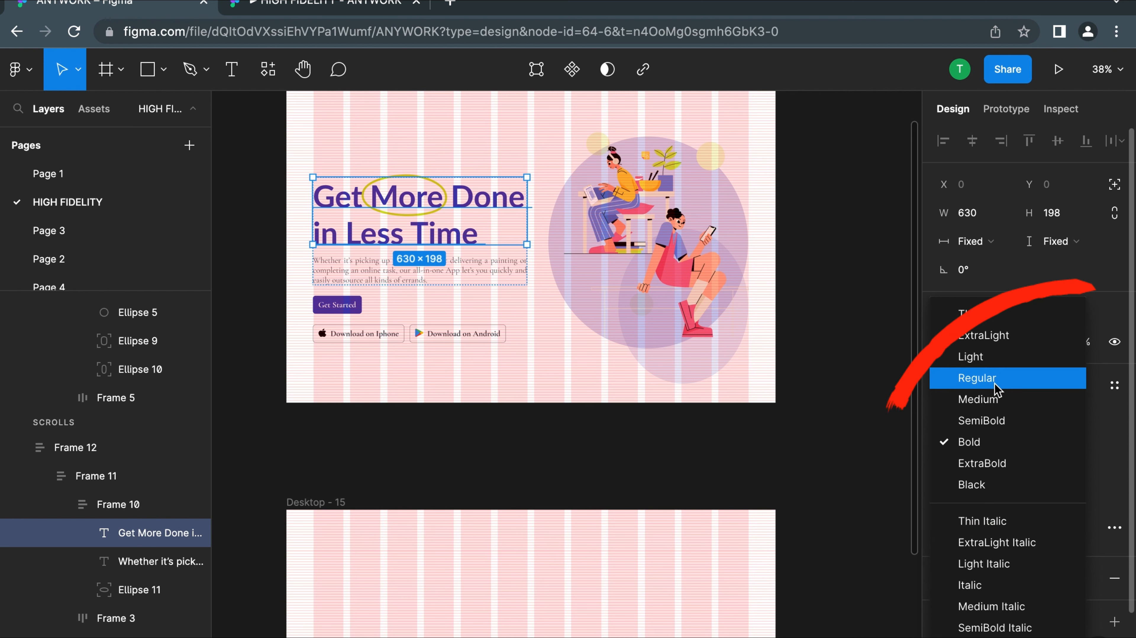
scroll(996, 389, "down", 1)
scroll(988, 540, "down", 1)
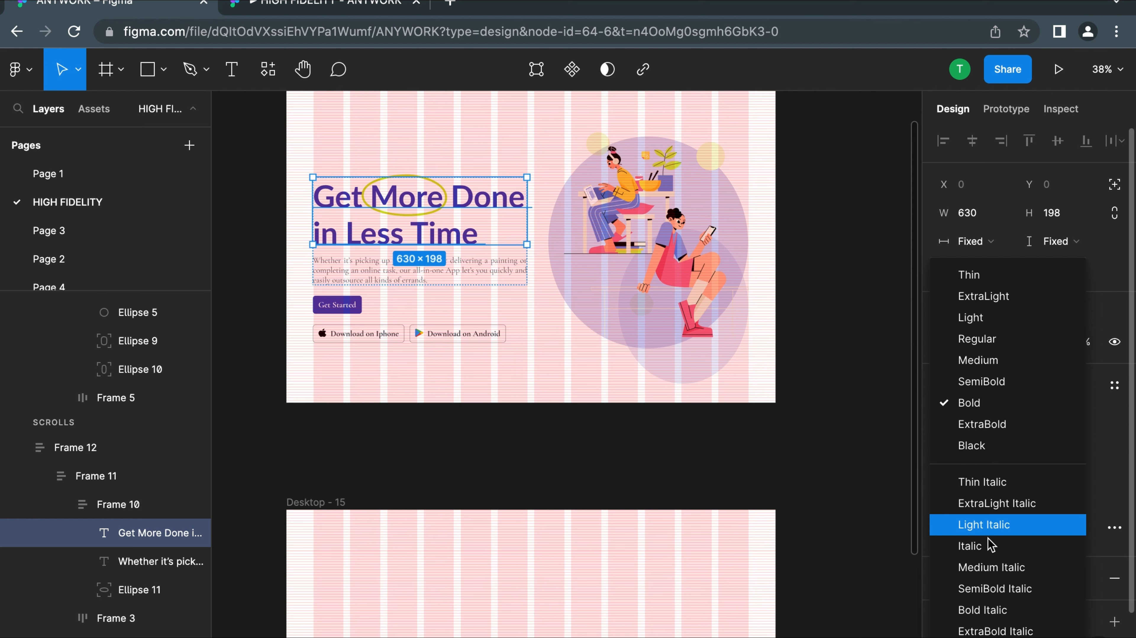
left_click(351, 268)
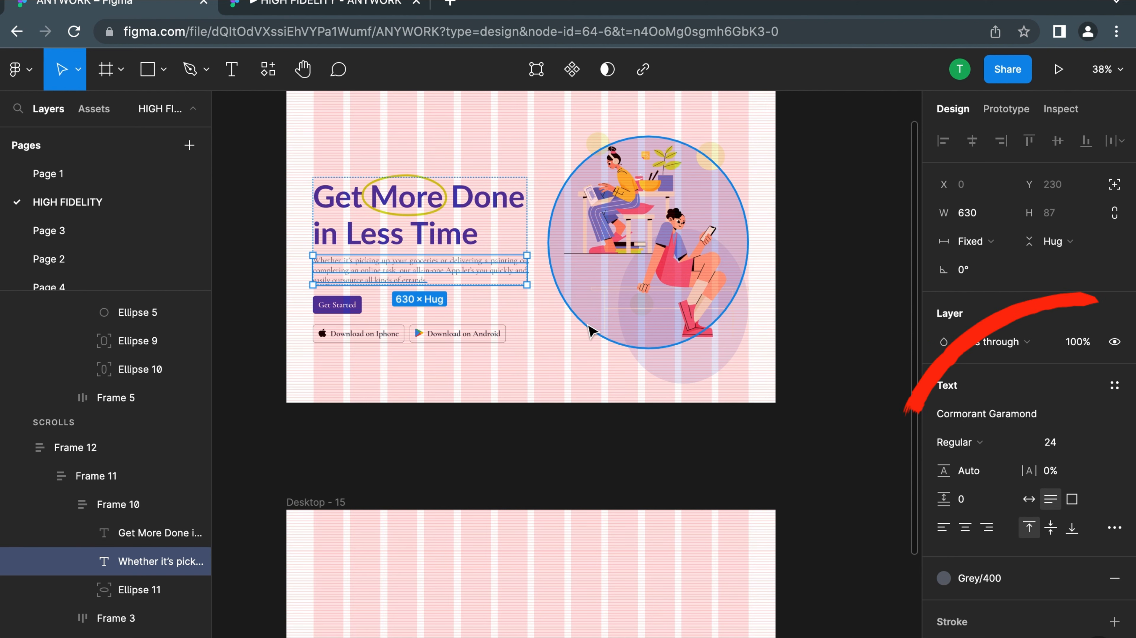
Add the text "Anywork" near the upper-left corner of the blank Desktop - 15 frame, at about X 84, Y 105
scroll(454, 334, "down", 4)
scroll(453, 335, "down", 3)
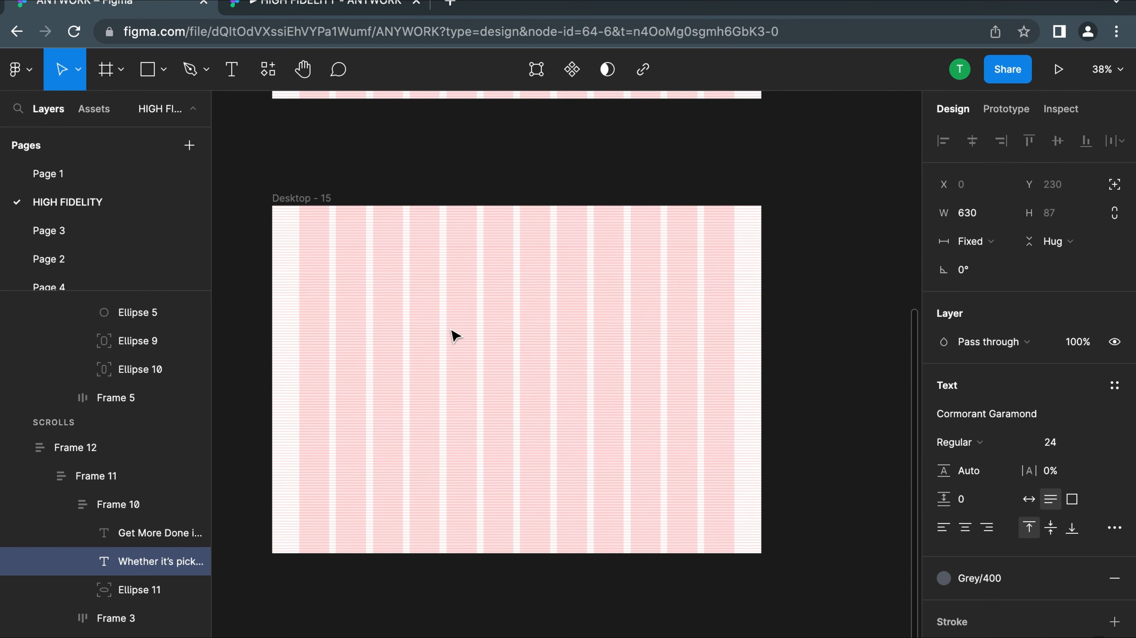
scroll(451, 335, "up", 1)
scroll(451, 335, "left", 1)
scroll(383, 380, "up", 1)
scroll(383, 380, "right", 1)
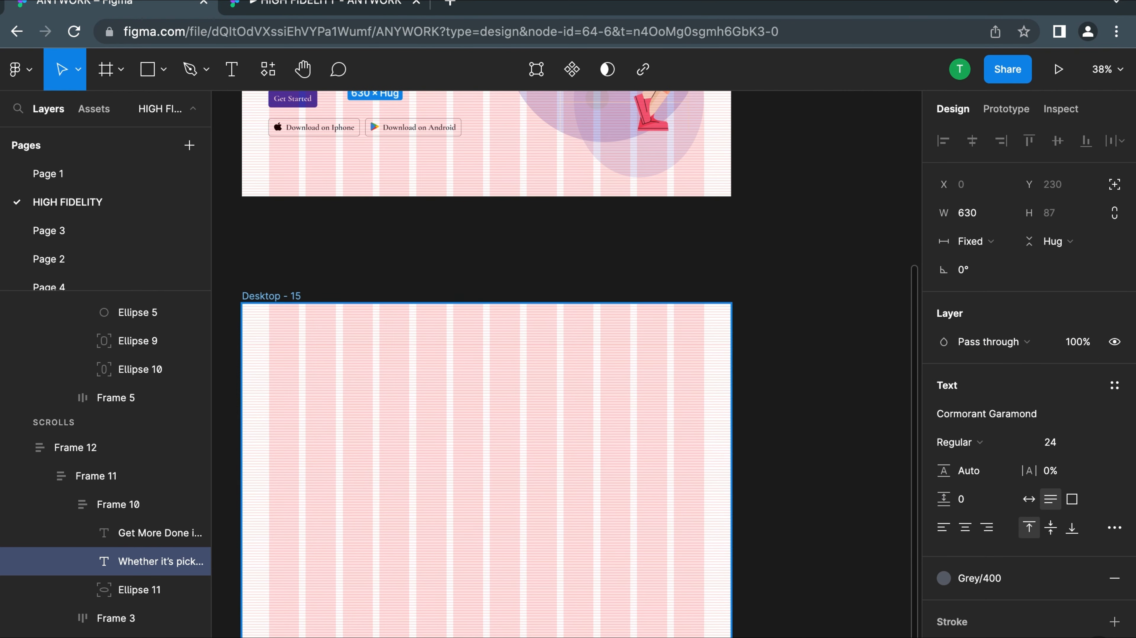
left_click(231, 69)
left_click(261, 340)
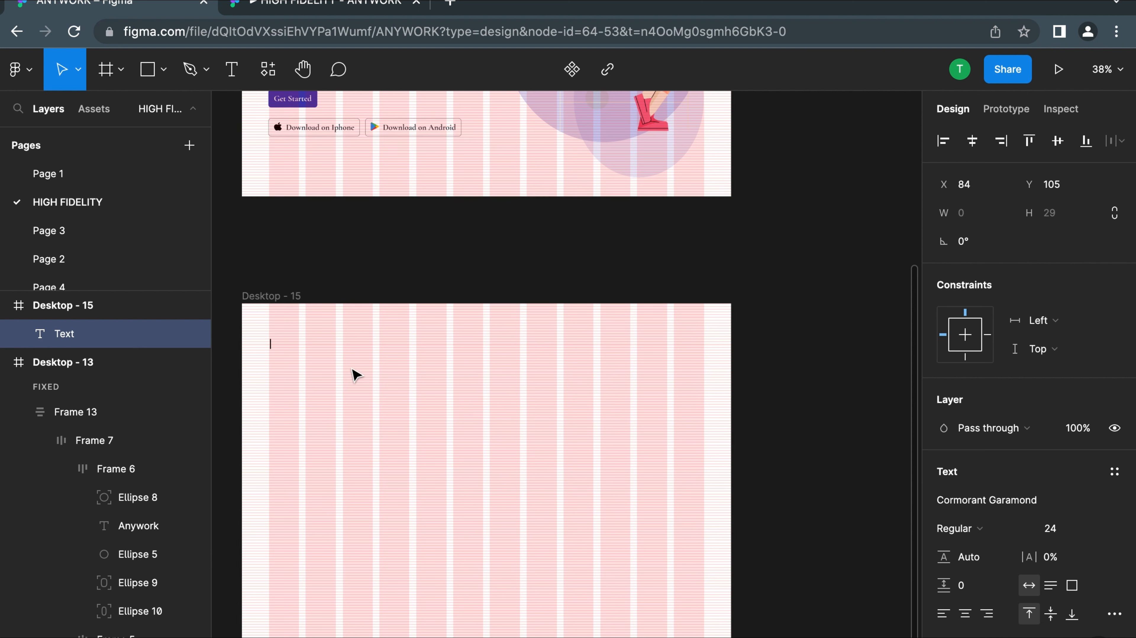
type("Anywork")
key("Escape")
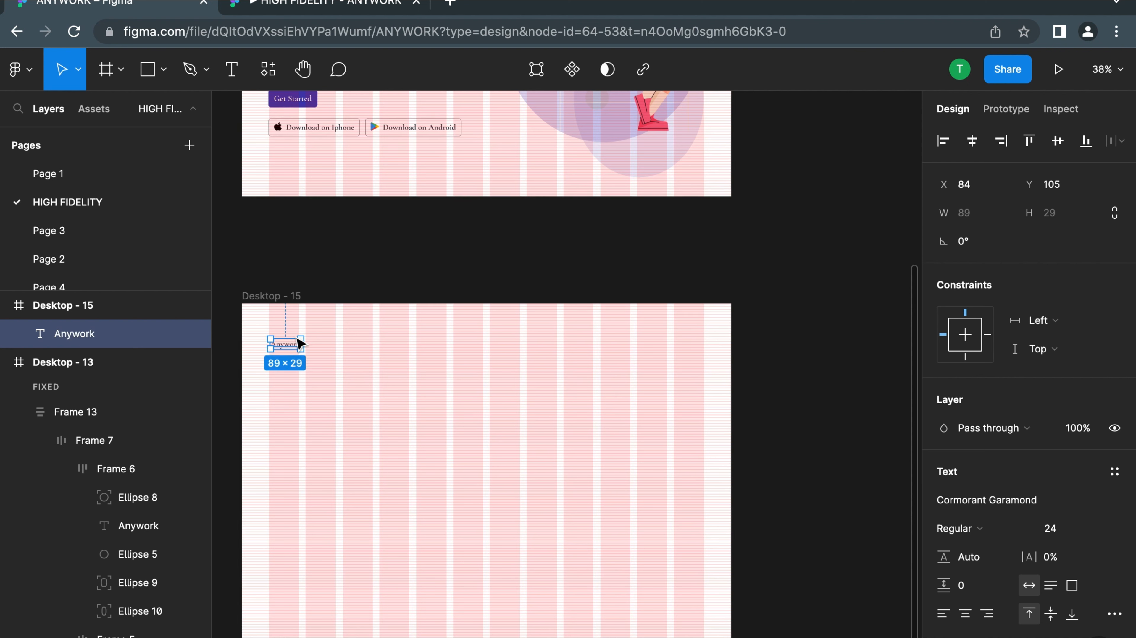
Change the font of the new Anywork text in Desktop - 15 to Lato
left_click(999, 510)
type("Lato")
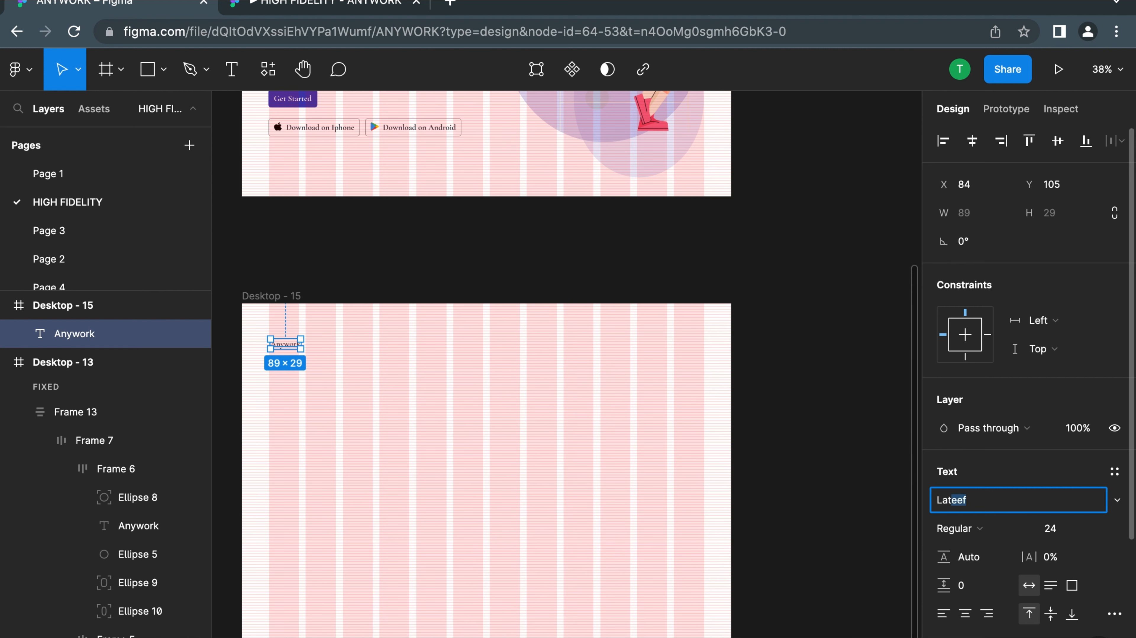
left_click(433, 419)
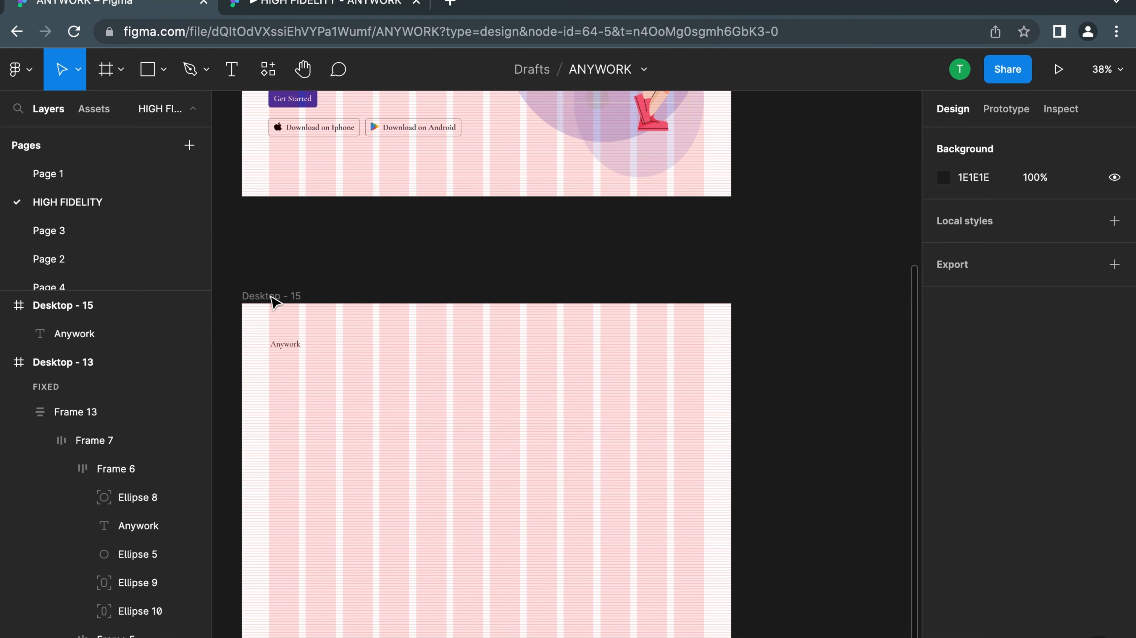
left_click(286, 353)
Set the new Anywork text to font size 48 and make it bold
scroll(286, 353, "down", 5)
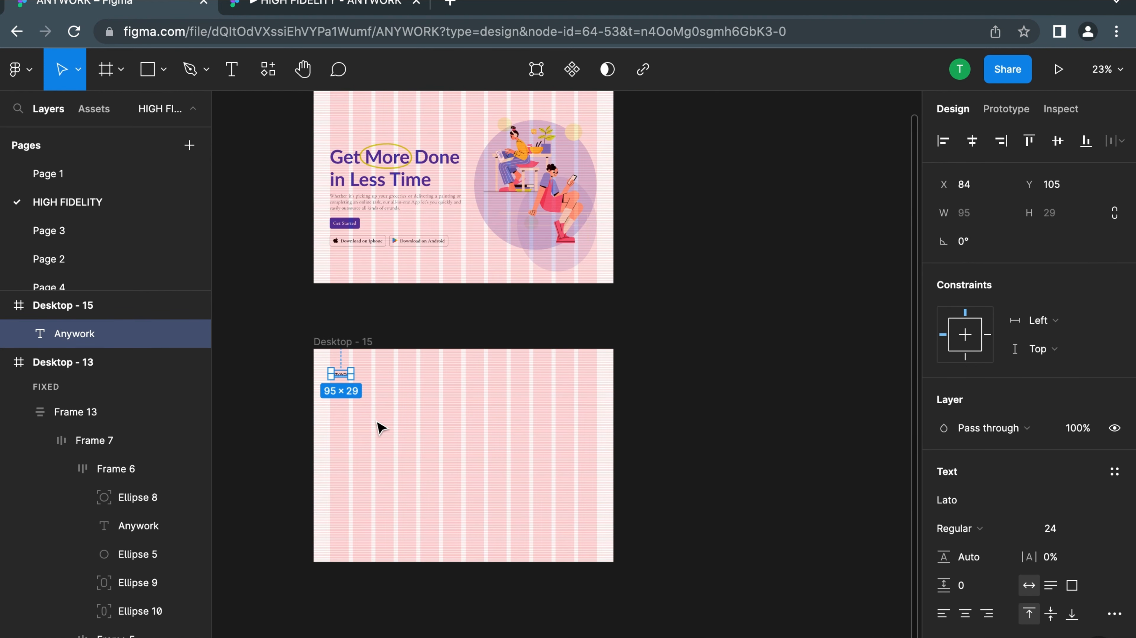
scroll(321, 362, "up", 2)
left_click(1105, 531)
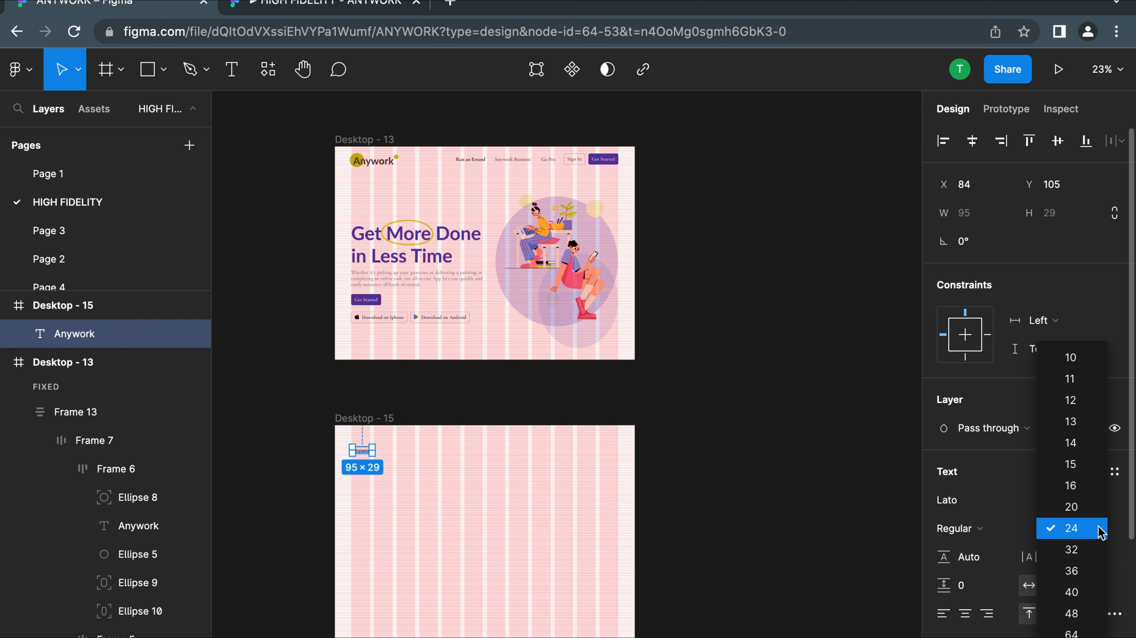
left_click(1071, 634)
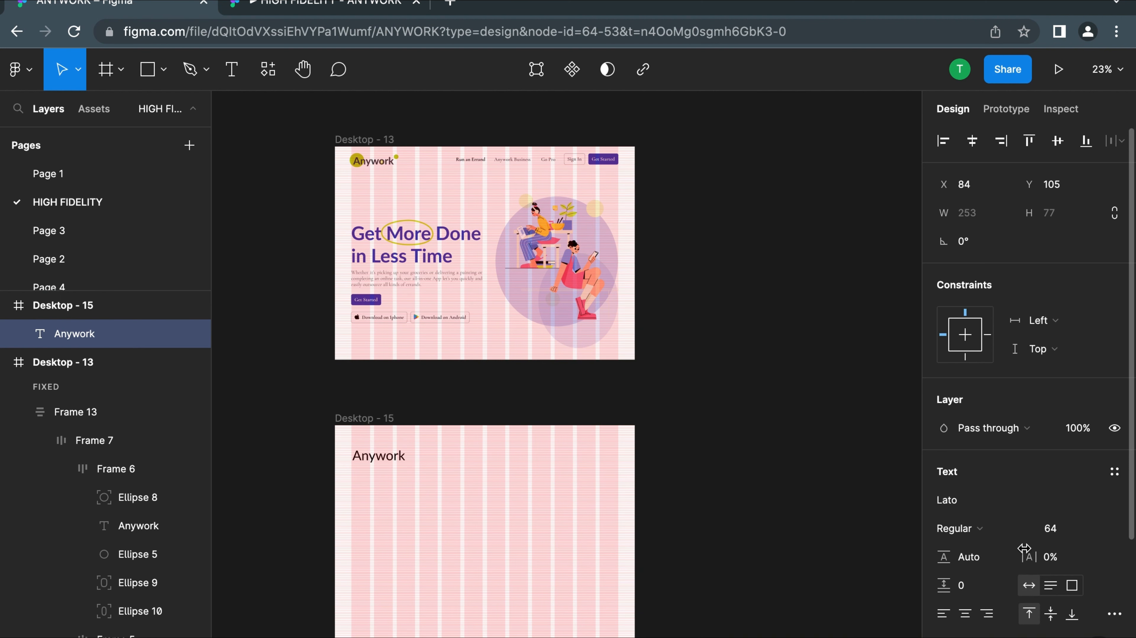
left_click(1097, 534)
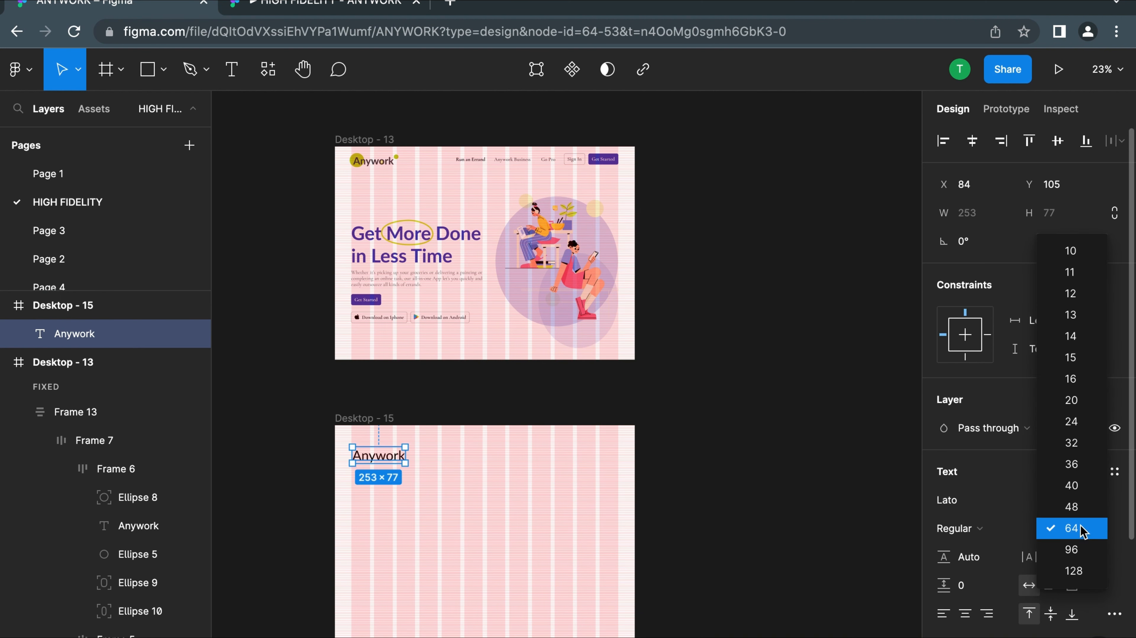
left_click(1081, 507)
key("ctrl+b")
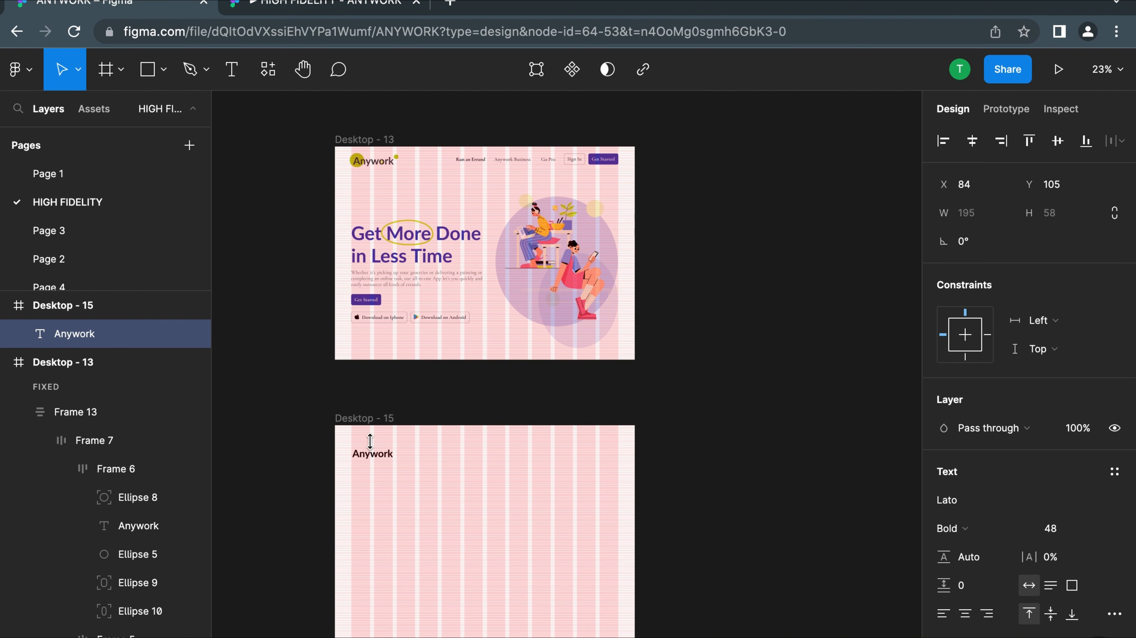
Check the new Anywork text's size and alignment on the layout grid against the finished landing page design
scroll(424, 507, "down", 5)
scroll(401, 394, "up", 5, "ctrl")
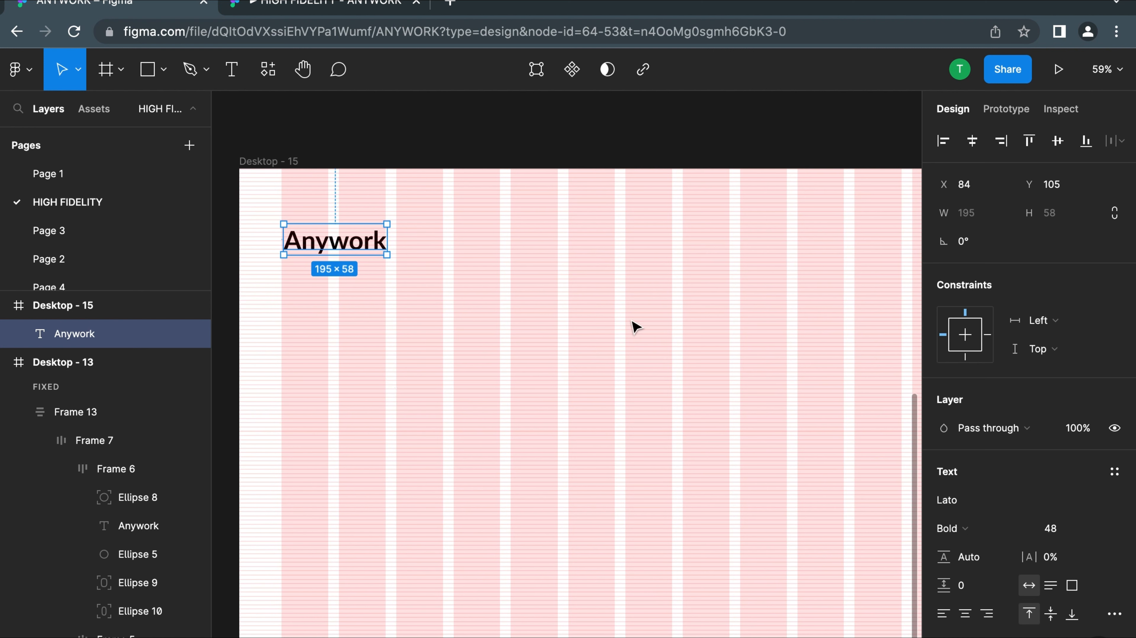
scroll(464, 267, "down", 5, "ctrl")
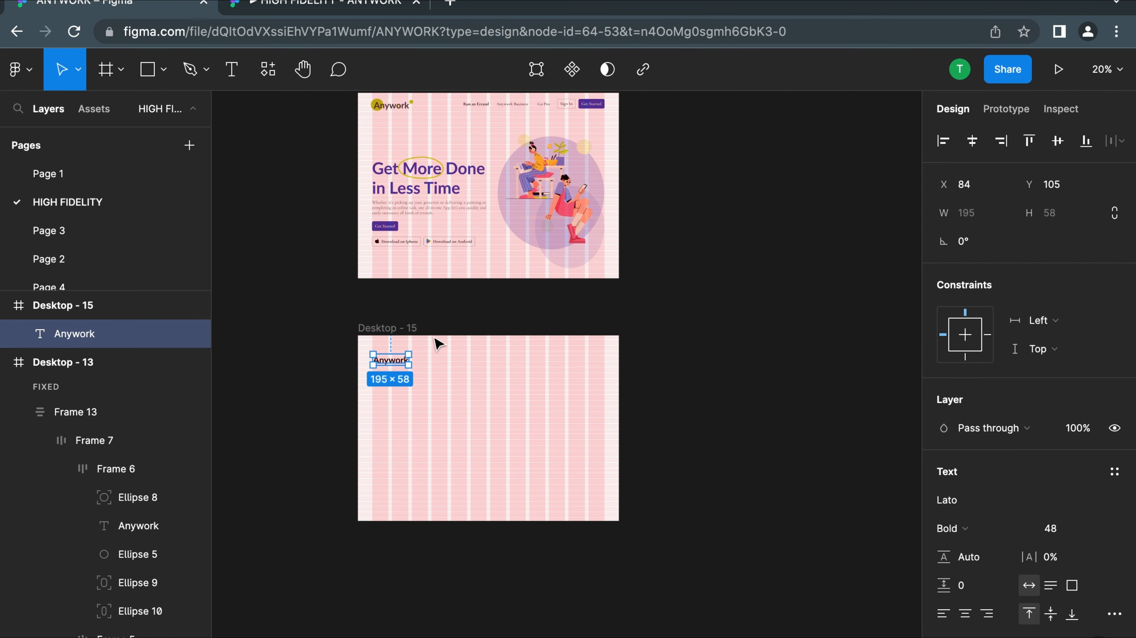
scroll(487, 378, "up", 8, "ctrl")
scroll(509, 377, "down", 4, "ctrl")
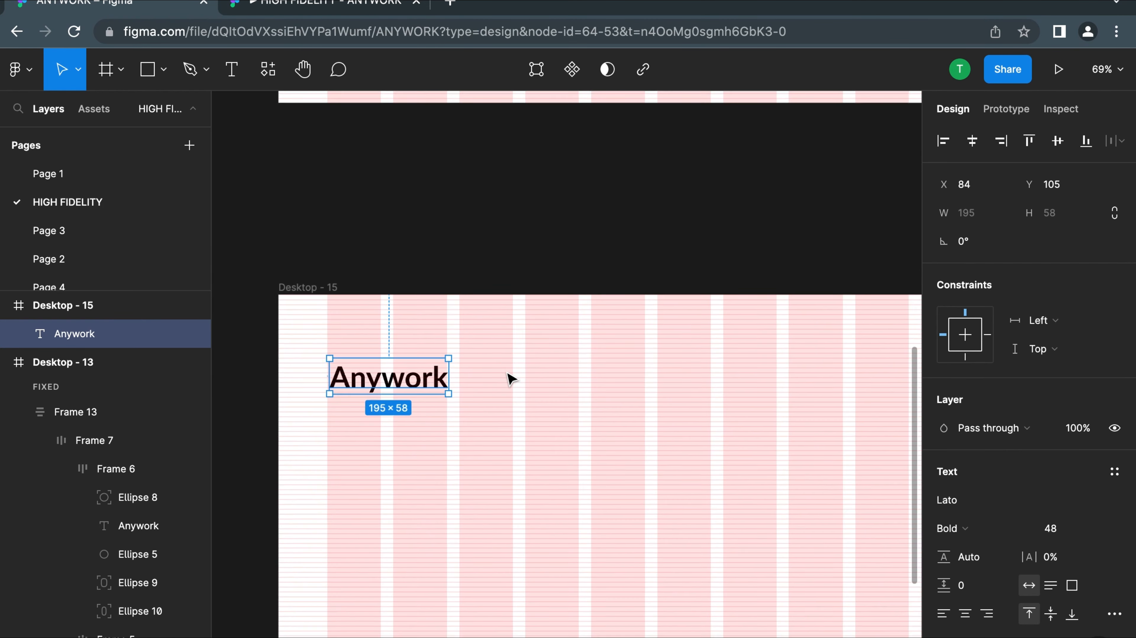
left_click(511, 379)
scroll(505, 394, "down", 3, "ctrl")
scroll(500, 408, "right", 2)
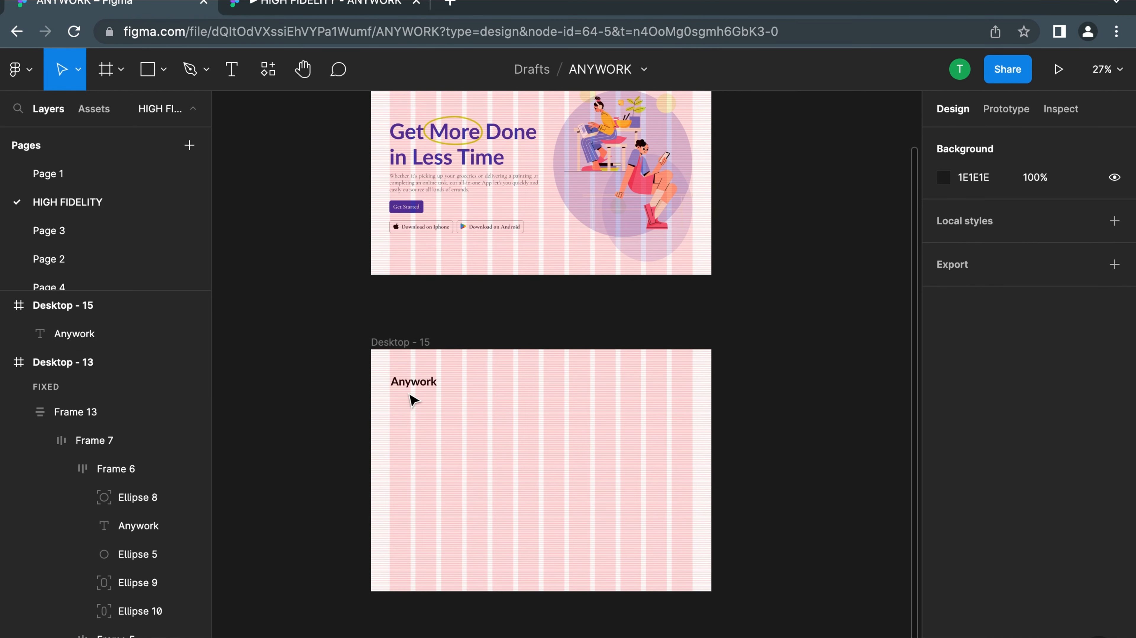
scroll(411, 398, "up", 5, "ctrl")
scroll(411, 398, "right", 1)
left_click(420, 362)
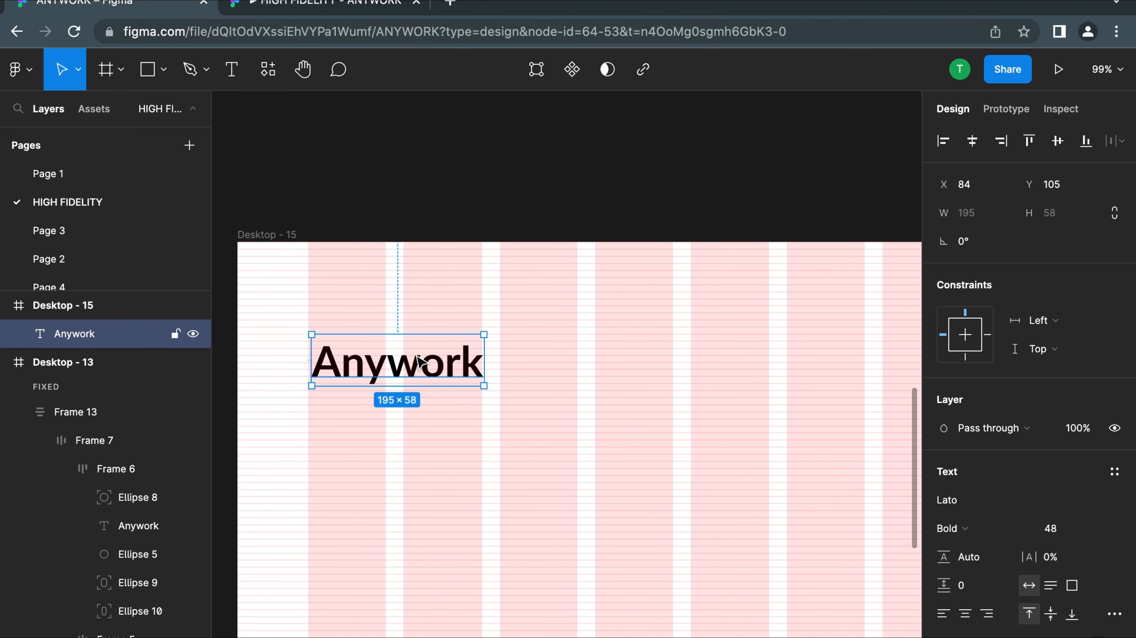
scroll(420, 362, "up", 5)
scroll(420, 362, "up", 6)
scroll(398, 145, "down", 3, "ctrl")
scroll(380, 259, "down", 8)
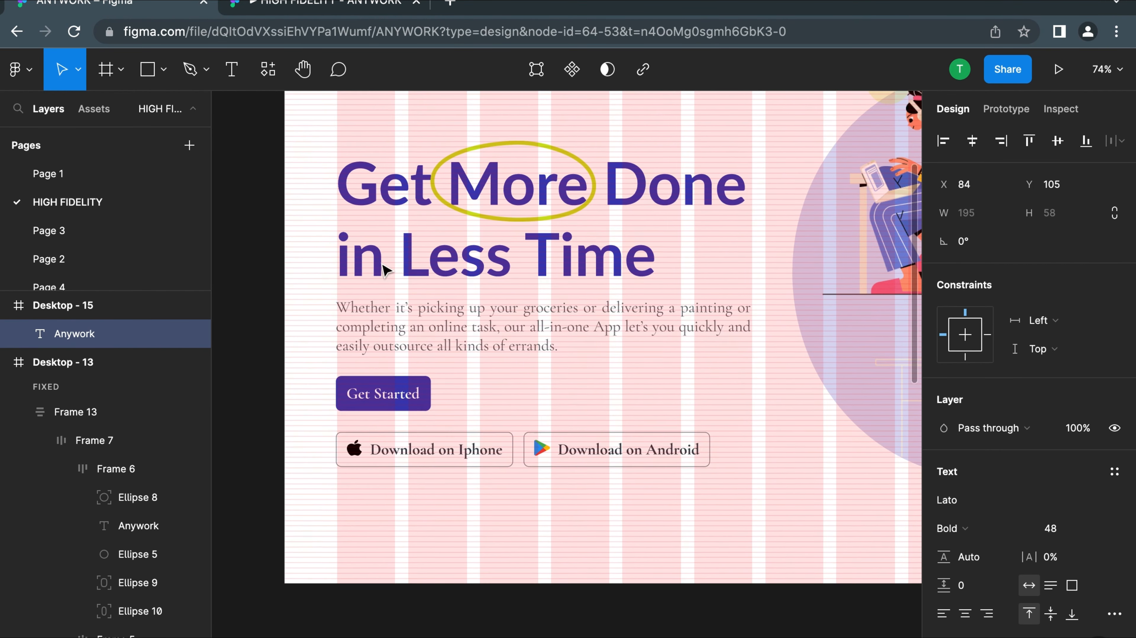
scroll(395, 396, "down", 8)
scroll(456, 375, "up", 6, "ctrl")
scroll(413, 306, "up", 3)
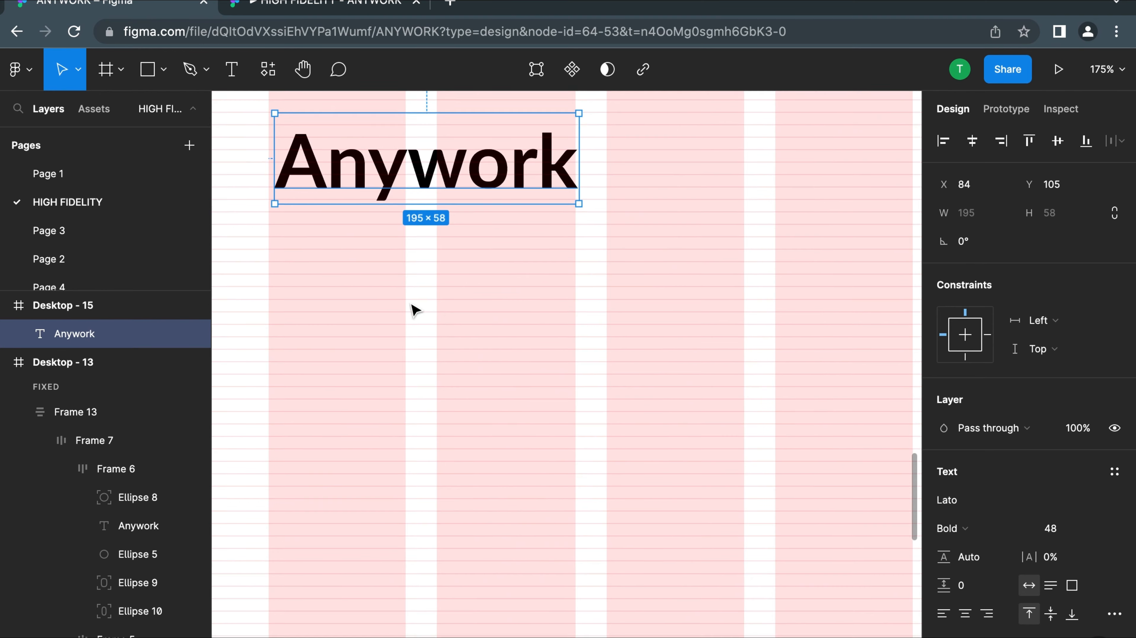
left_click(429, 320)
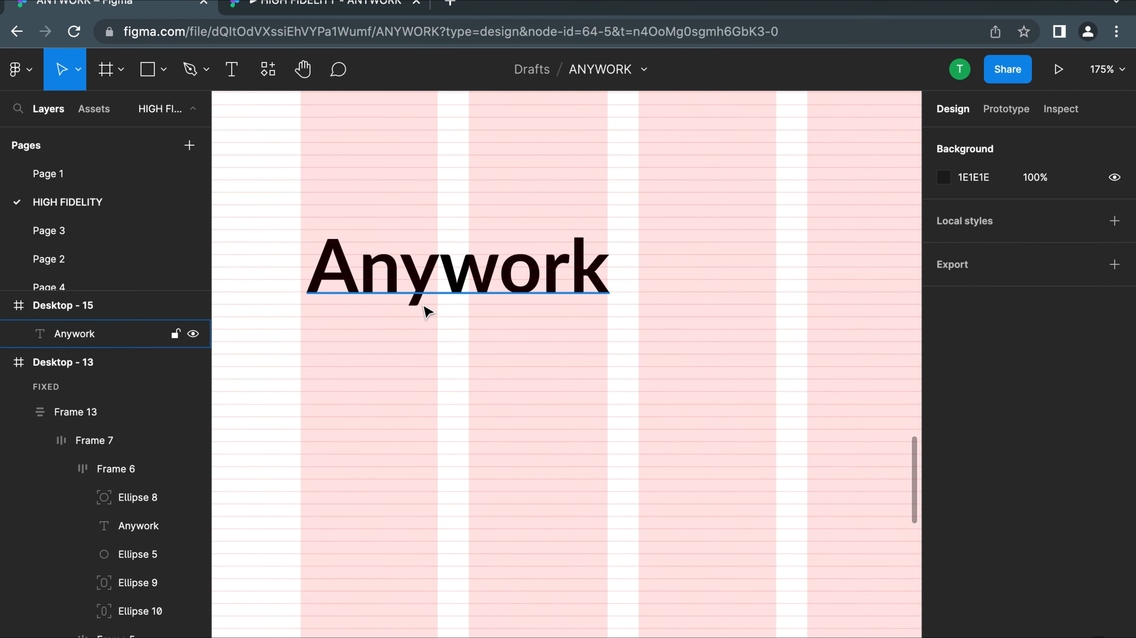
left_click(402, 275)
scroll(402, 275, "down", 5, "ctrl")
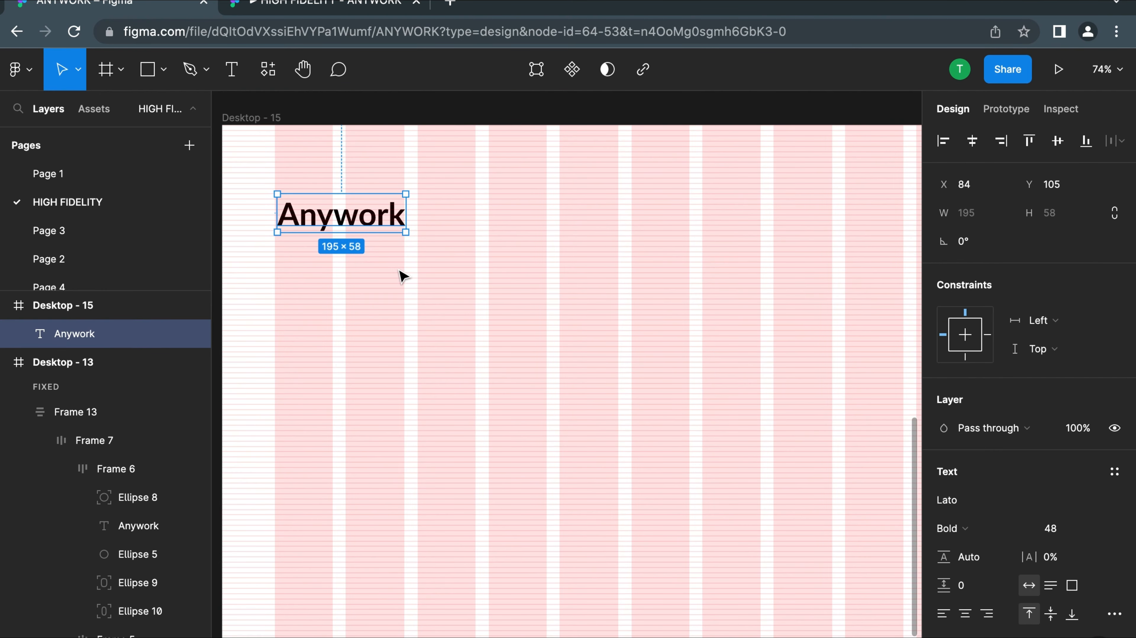
scroll(402, 275, "down", 3, "ctrl")
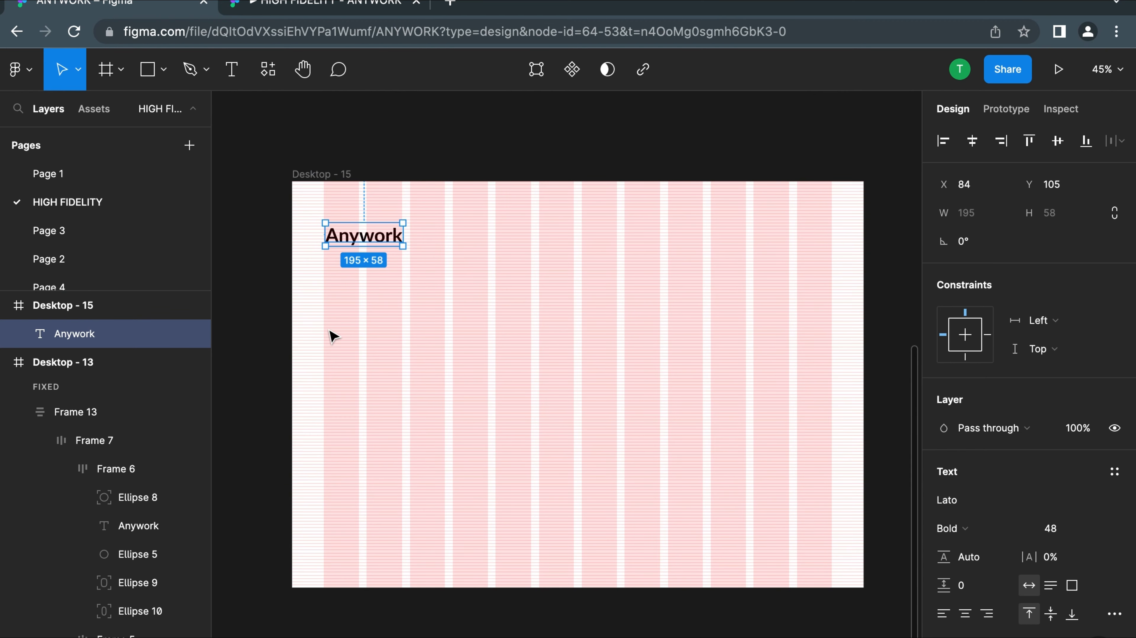
Place a 100 × 100 rectangle in Desktop - 15, below and to the right of the Anywork text, at about X 449, Y 278
scroll(332, 336, "up", 10)
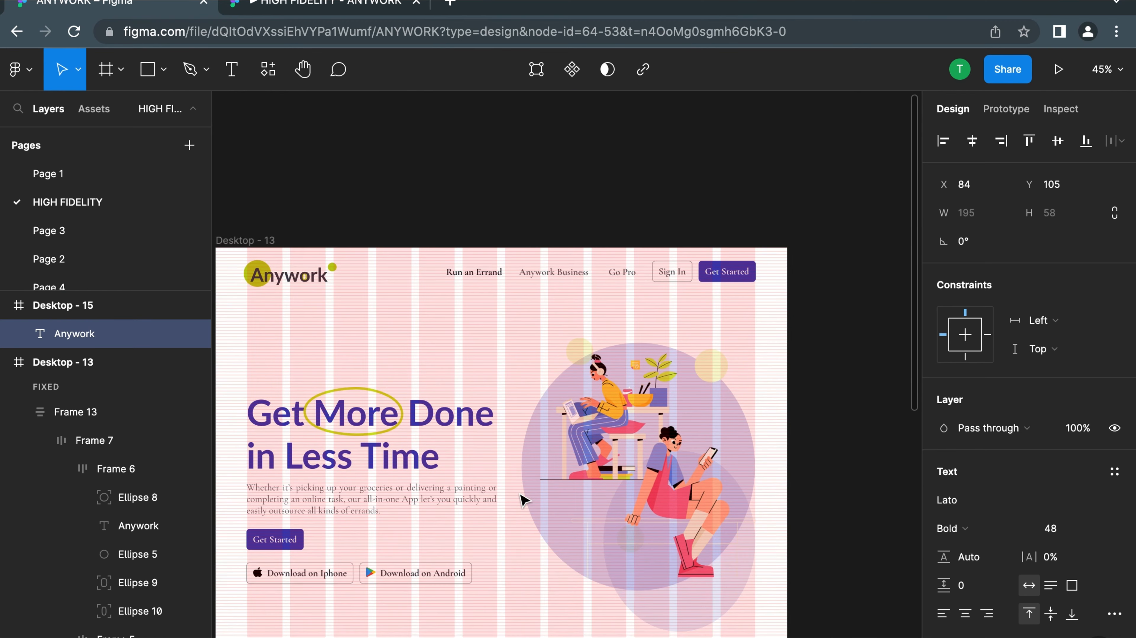
scroll(522, 501, "down", 10)
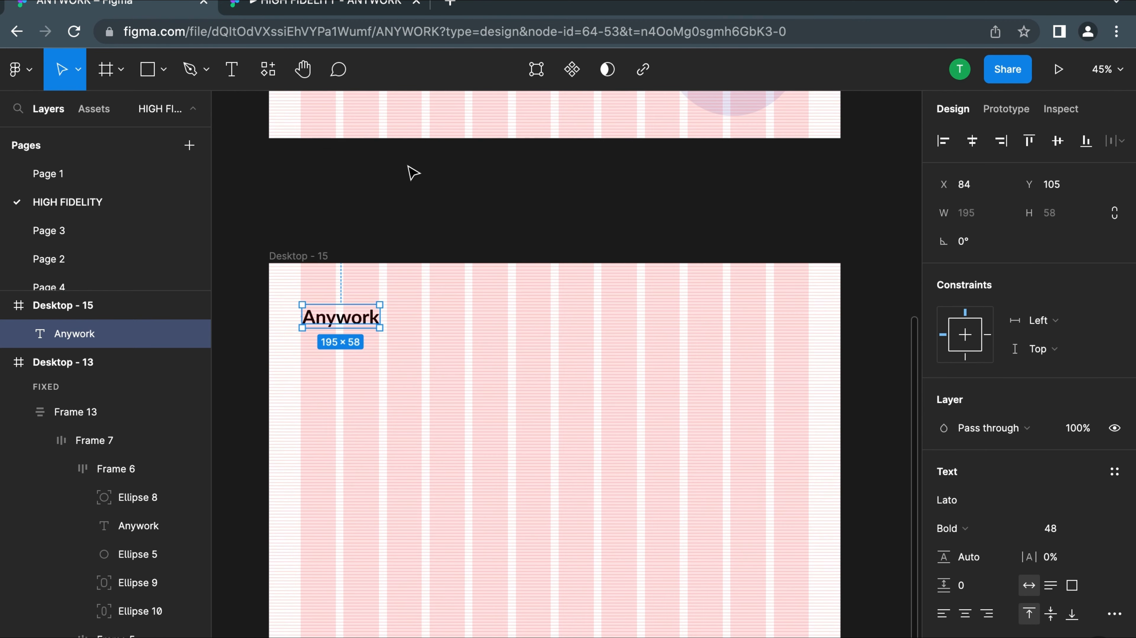
left_click(152, 71)
left_click(467, 394)
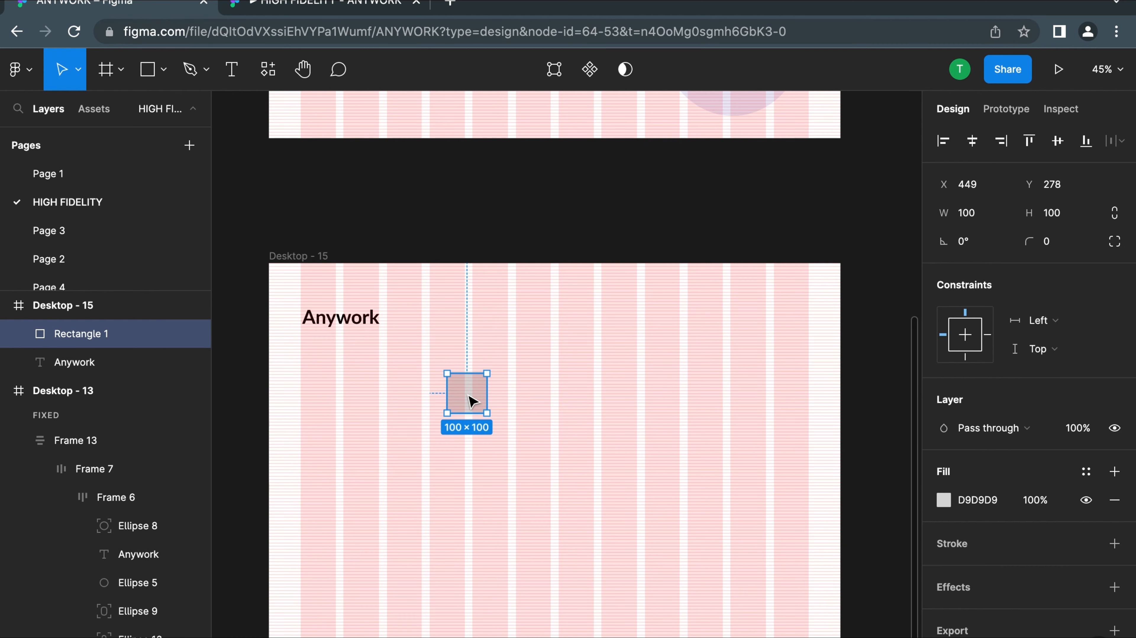
Widen the rectangle in Desktop - 15 to 324 × 100 and round its corners with a radius of 12
left_click_drag(486, 395, 576, 395)
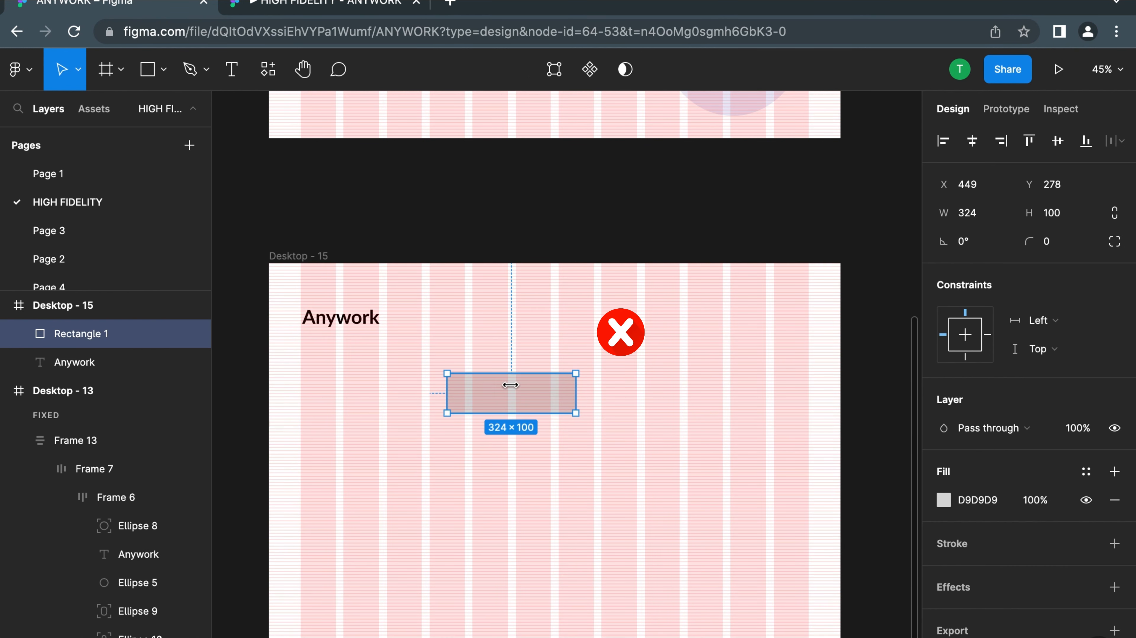
left_click(1053, 243)
type("12")
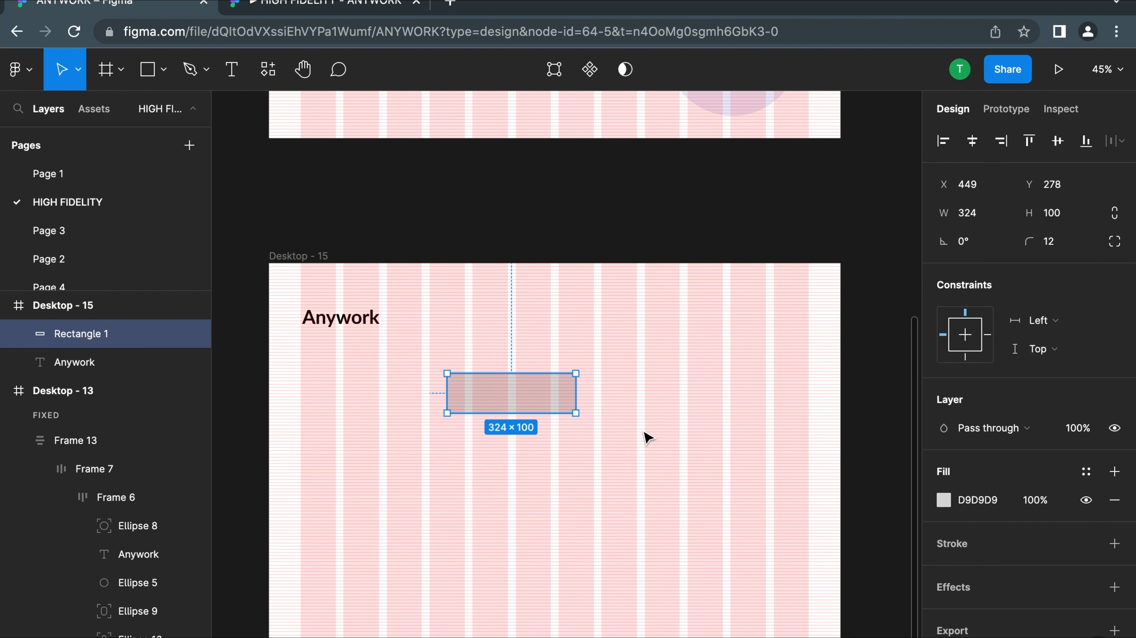
left_click(647, 436)
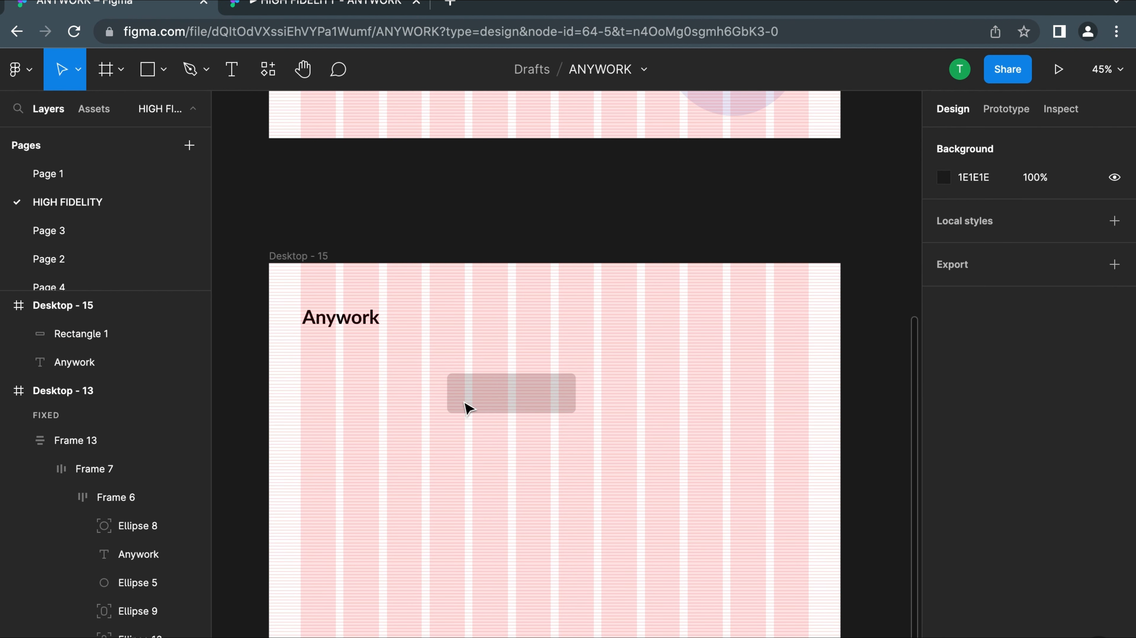
Add the text "Get Started" and centre it over the rounded rectangle in Desktop - 15
left_click(235, 70)
left_click(496, 394)
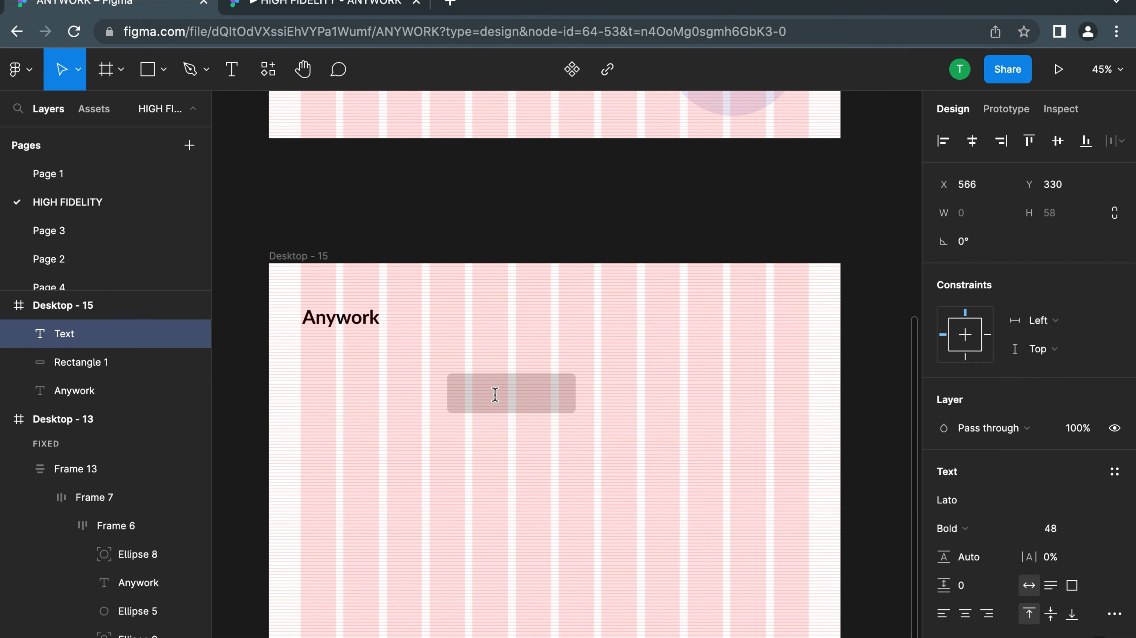
type("Get Star")
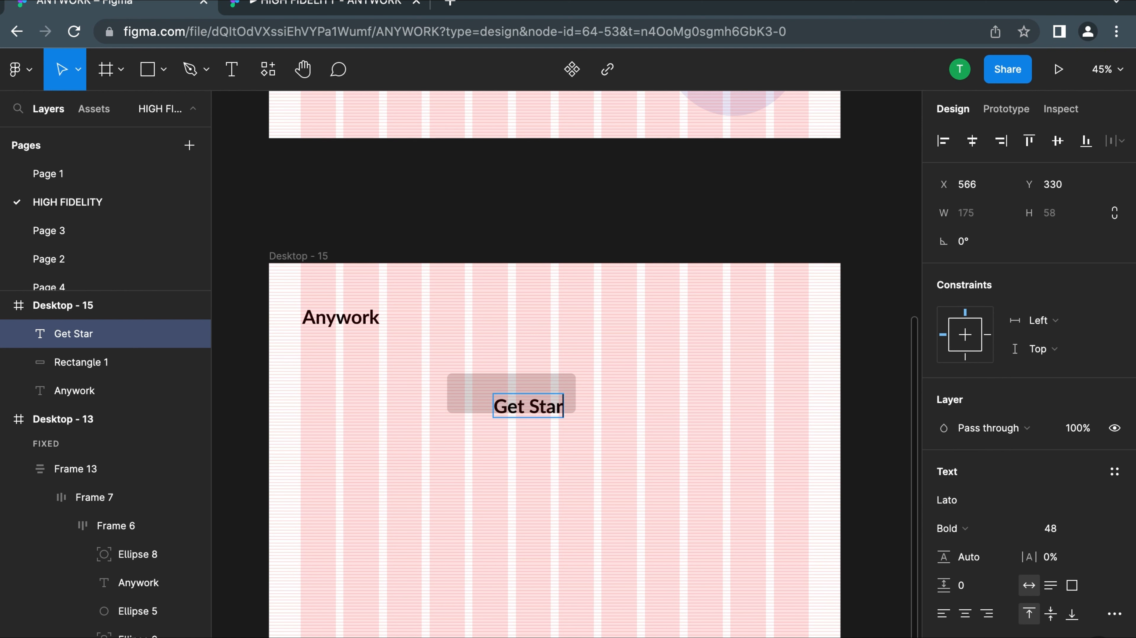
type("ted")
key("Escape")
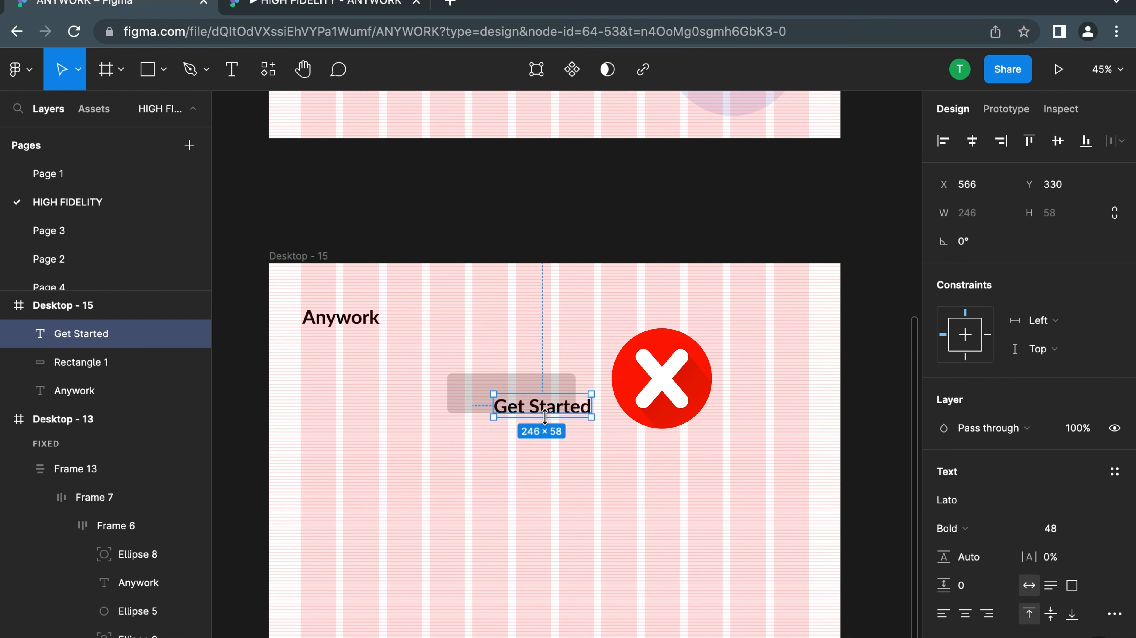
left_click_drag(543, 413, 511, 401)
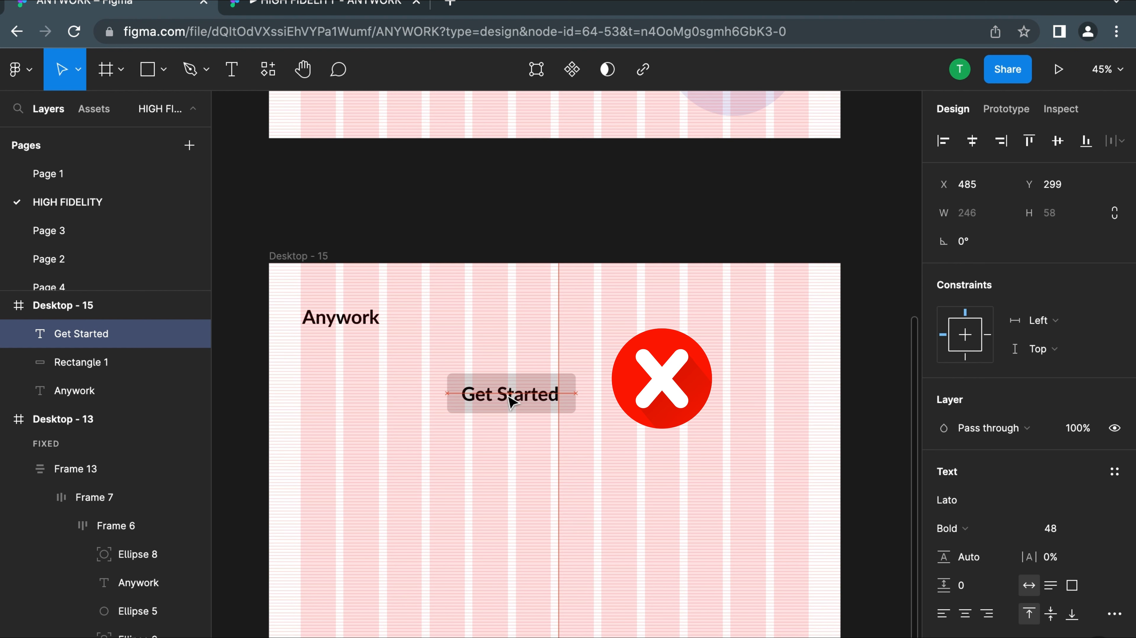
left_click(381, 372)
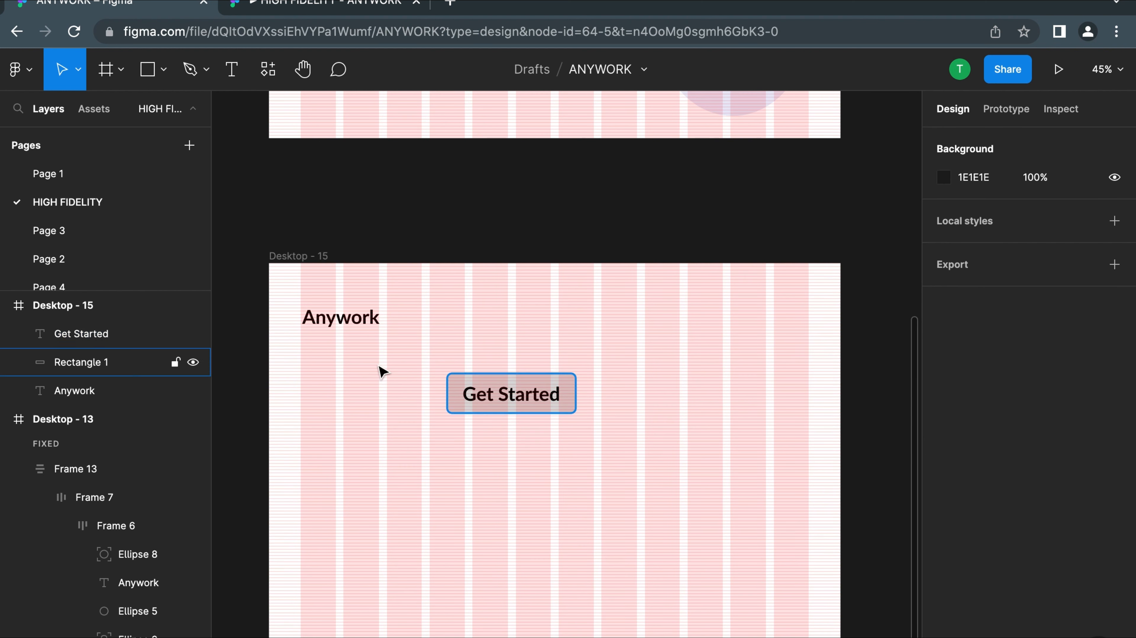
Move the Get Started text and its rectangle together further down in Desktop - 15, placing the text at about X 566, Y 533
left_click_drag(393, 359, 611, 408)
left_click_drag(516, 395, 548, 488)
scroll(547, 489, "up", 3)
scroll(499, 544, "down", 3)
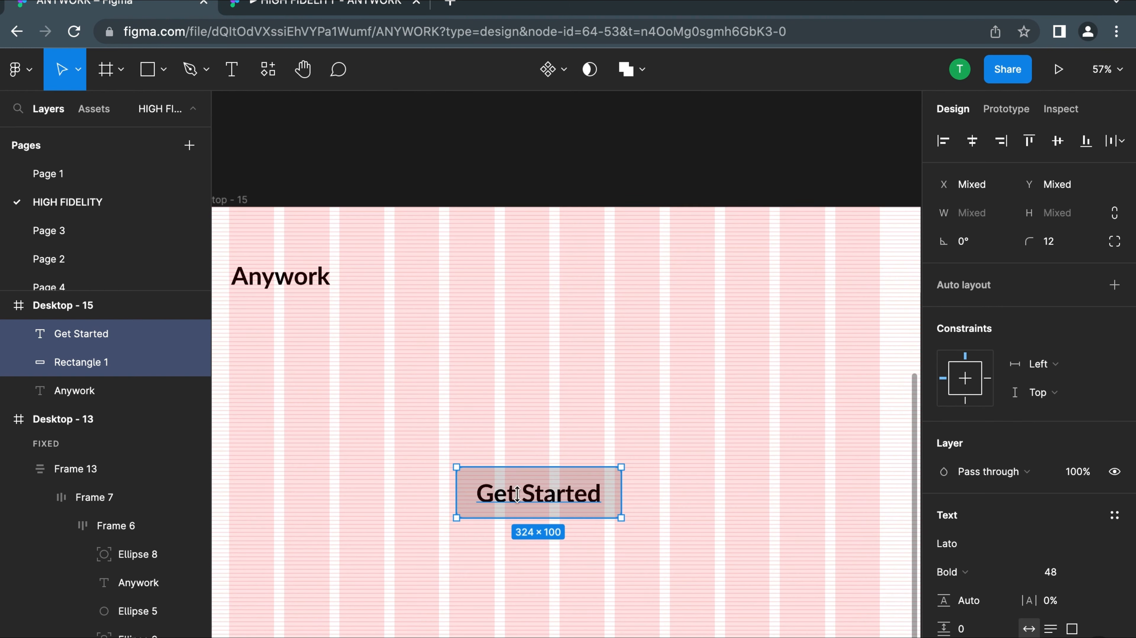
scroll(532, 500, "down", 5)
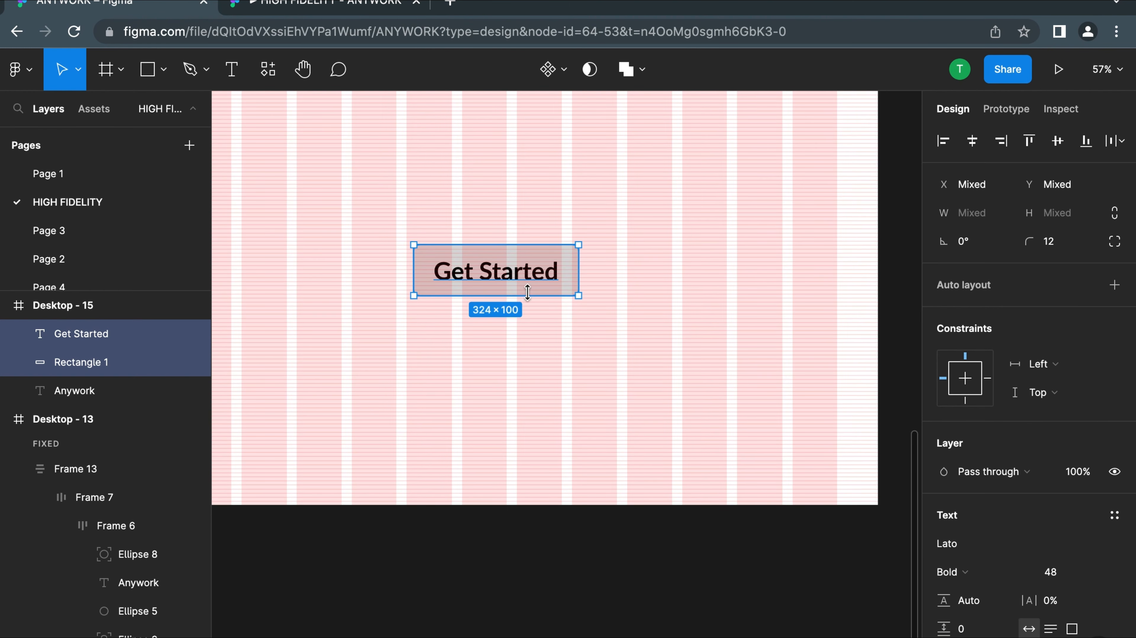
Delete both the Get Started text and the rounded rectangle behind it from Desktop - 15
left_click(679, 271)
left_click(550, 266)
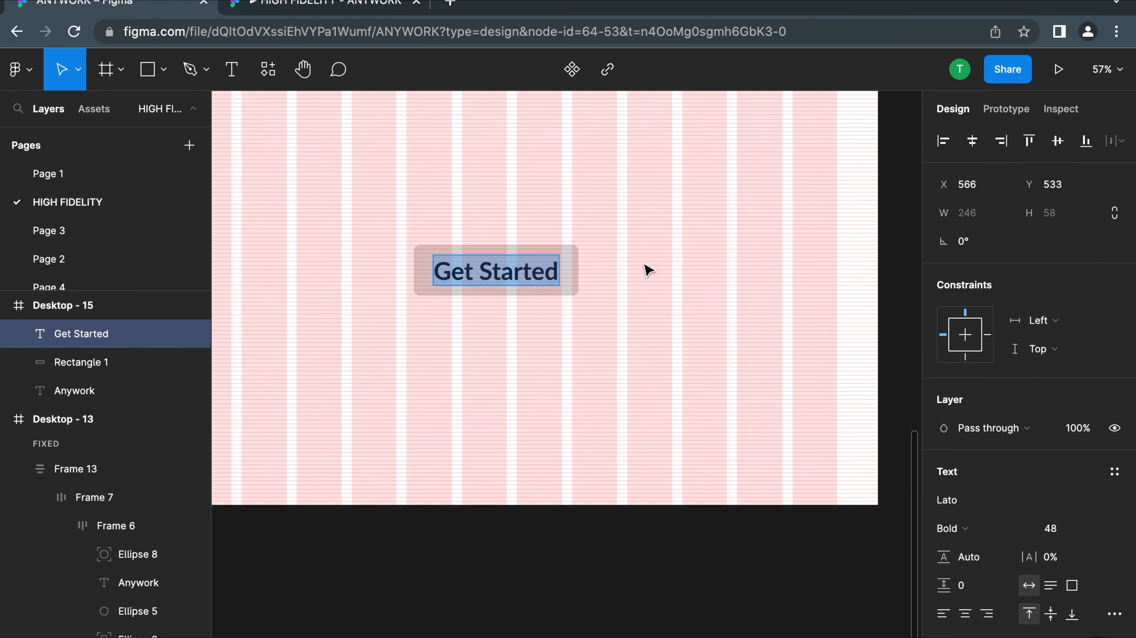
scroll(522, 264, "down", 5)
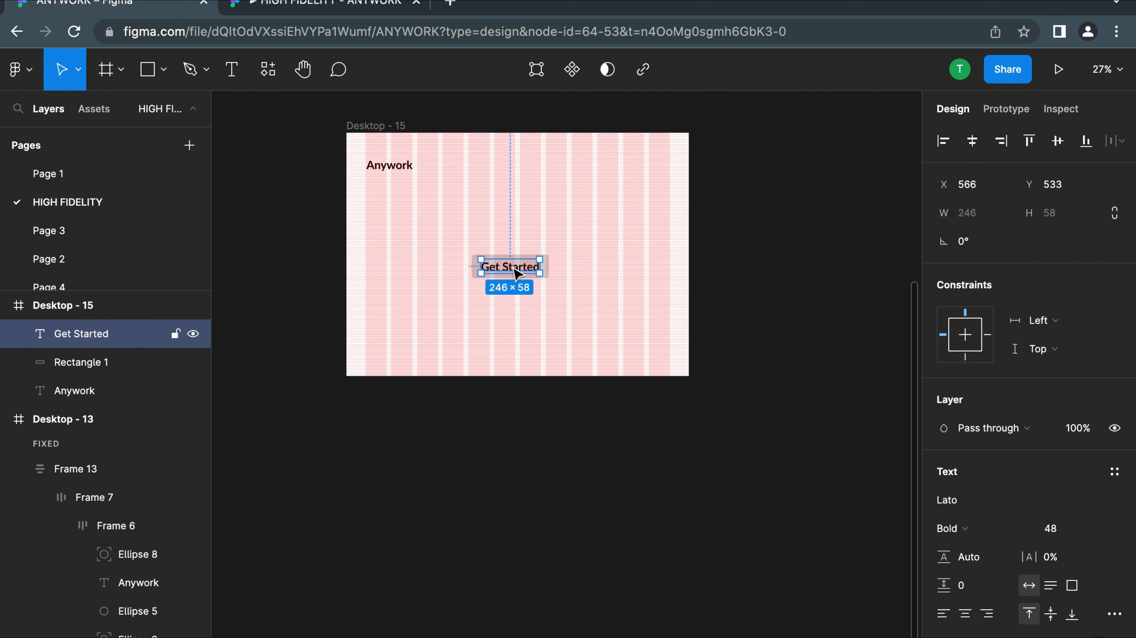
scroll(516, 273, "up", 6)
left_click_drag(385, 219, 654, 314)
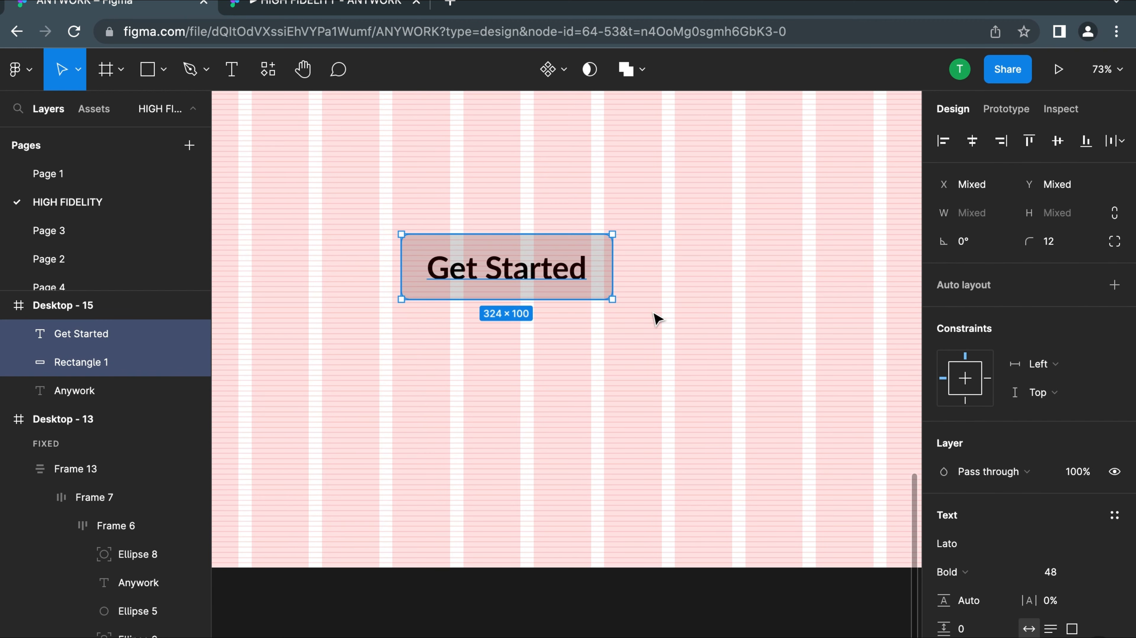
scroll(654, 316, "down", 5)
key("Delete")
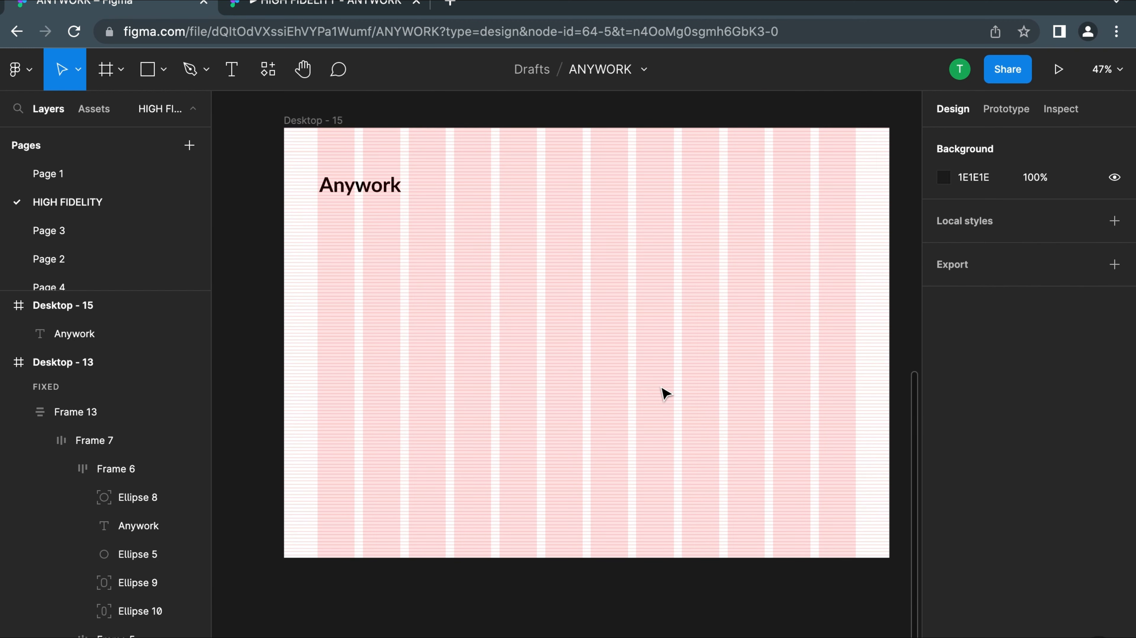
Add a standalone "Get Started" text in Desktop - 15, below and to the right of Anywork, at about X 491, Y 429
scroll(527, 322, "down", 4)
scroll(528, 322, "up", 5)
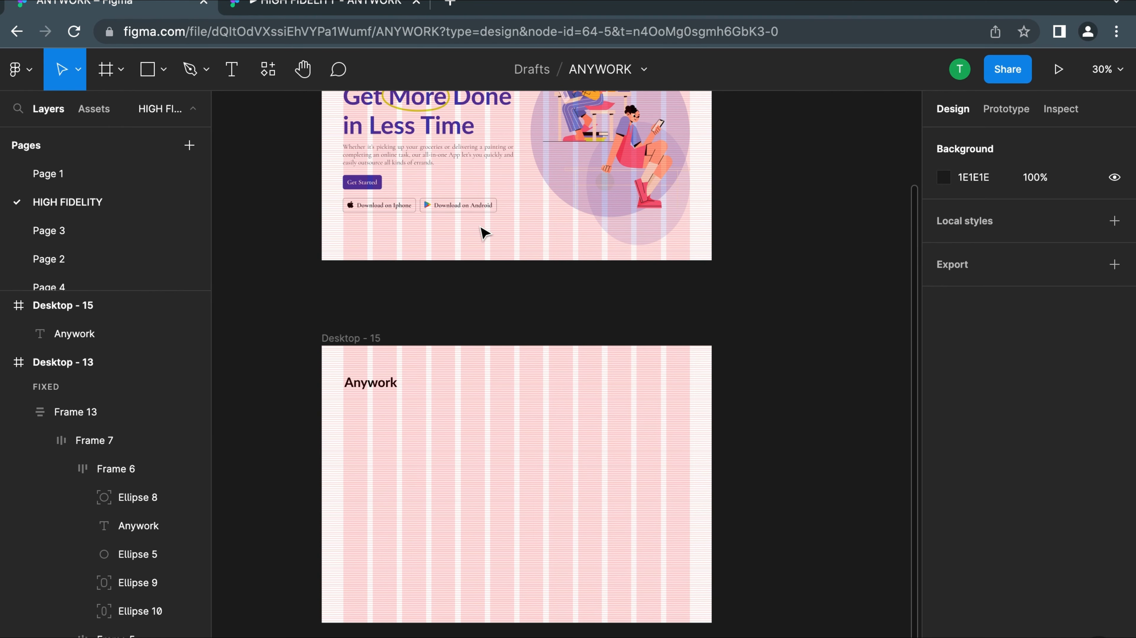
scroll(488, 251, "up", 5)
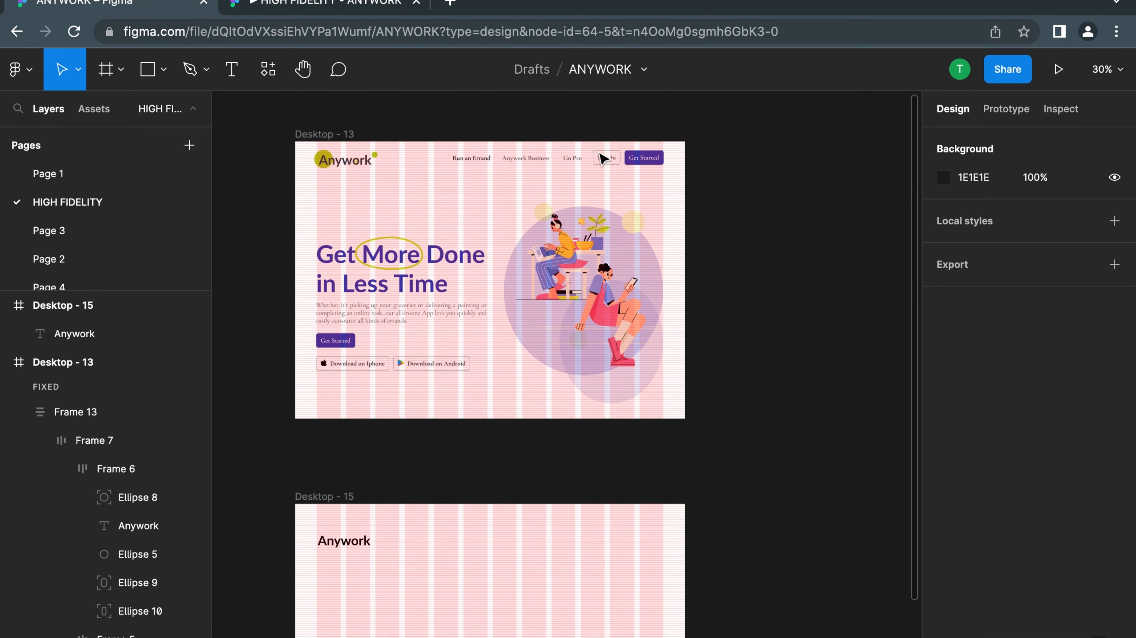
scroll(580, 313, "down", 2)
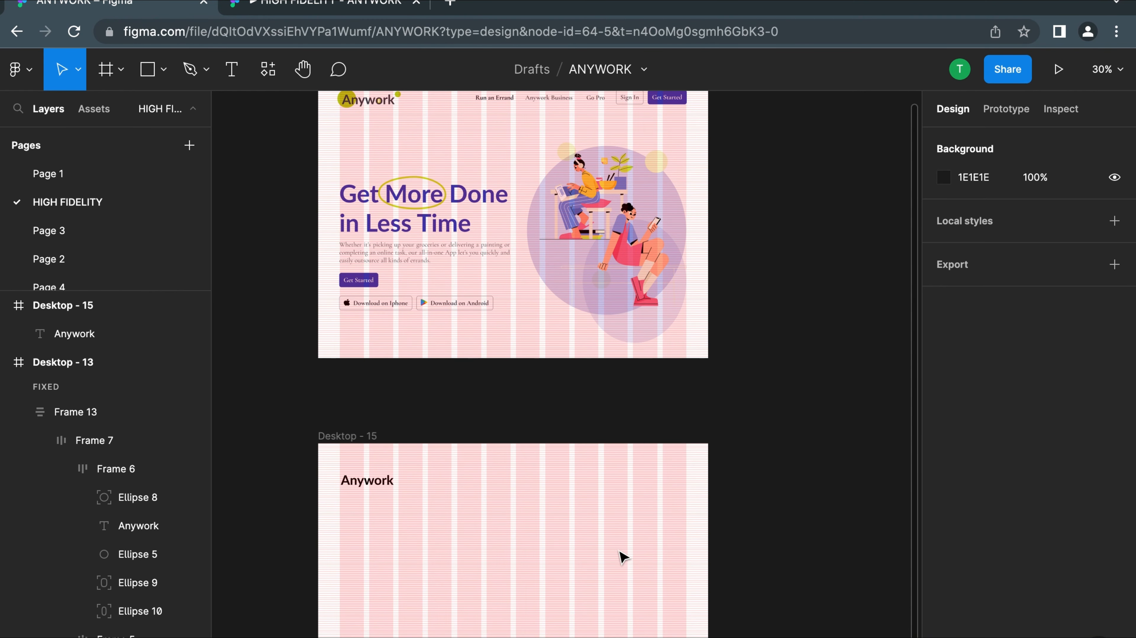
scroll(580, 536, "down", 3)
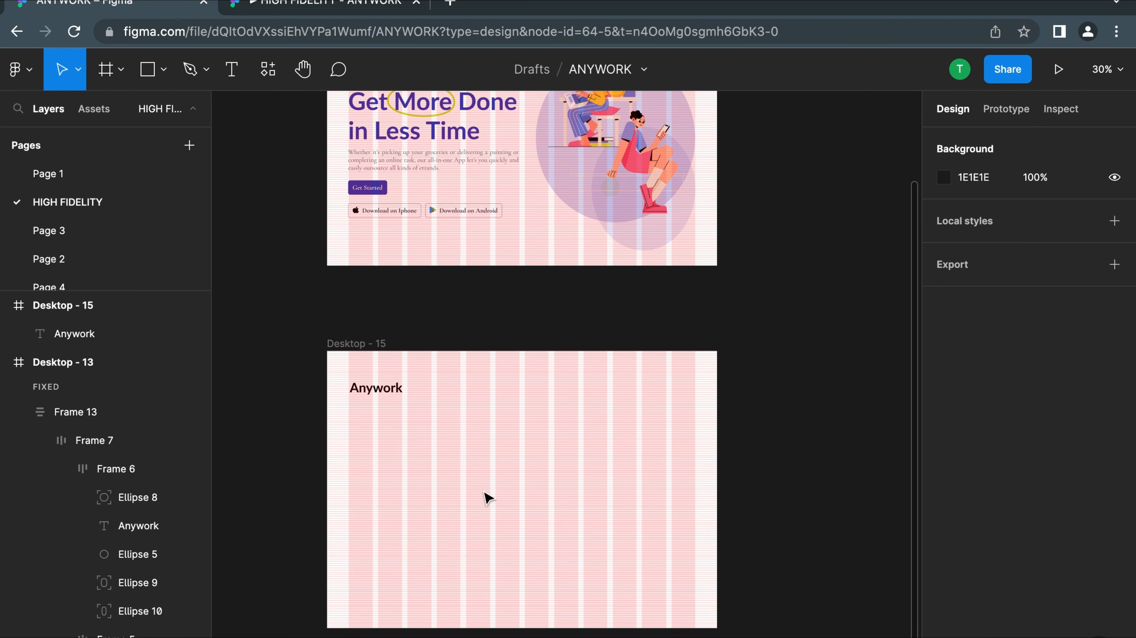
left_click(232, 71)
left_click(460, 468)
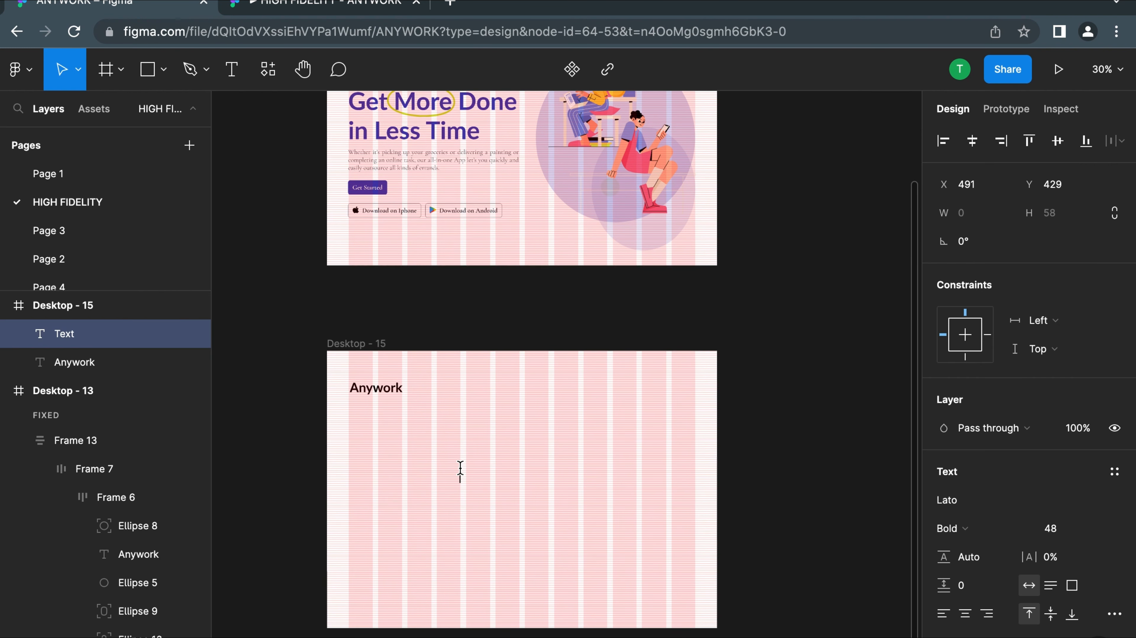
type("Get Started")
key("Escape")
Change the font of the Get Started text to Cormorant Garamond
left_click(960, 500)
type("Cormt")
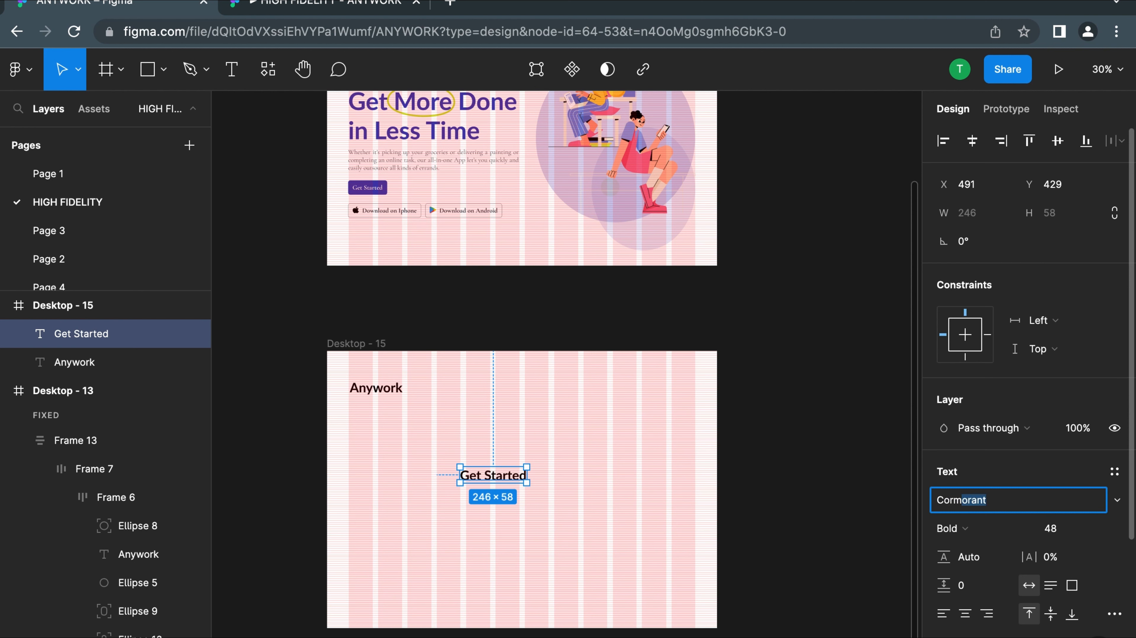
type("or")
key("BackSpace")
type("r")
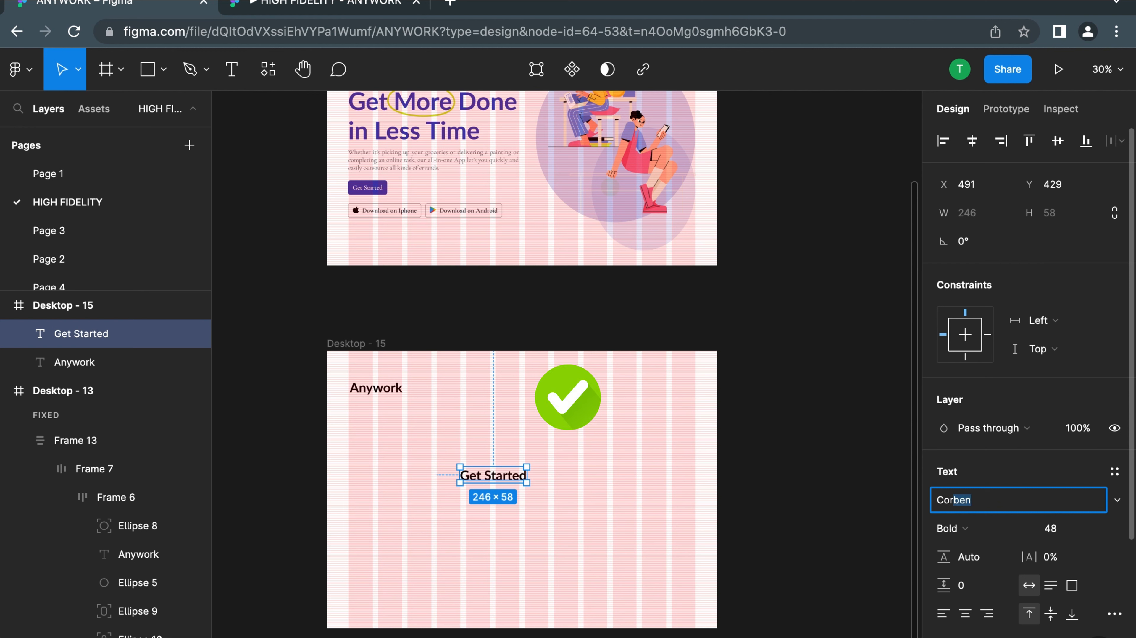
type("m")
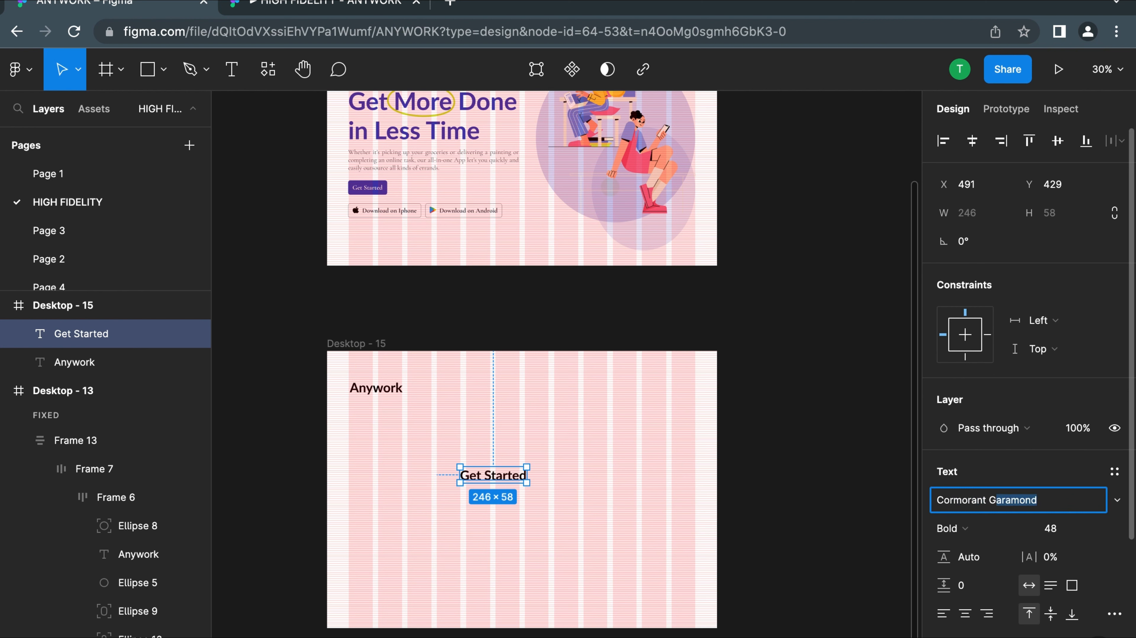
type("orant G")
key("Return")
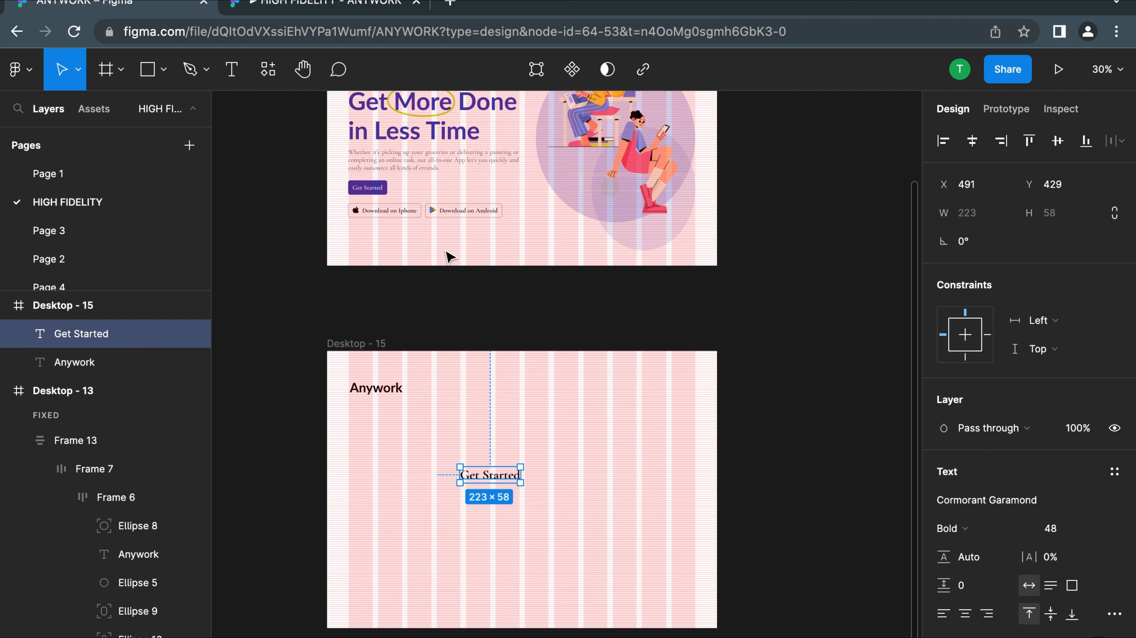
Reduce the Get Started text in Desktop - 15 to font size 32
left_click(1097, 532)
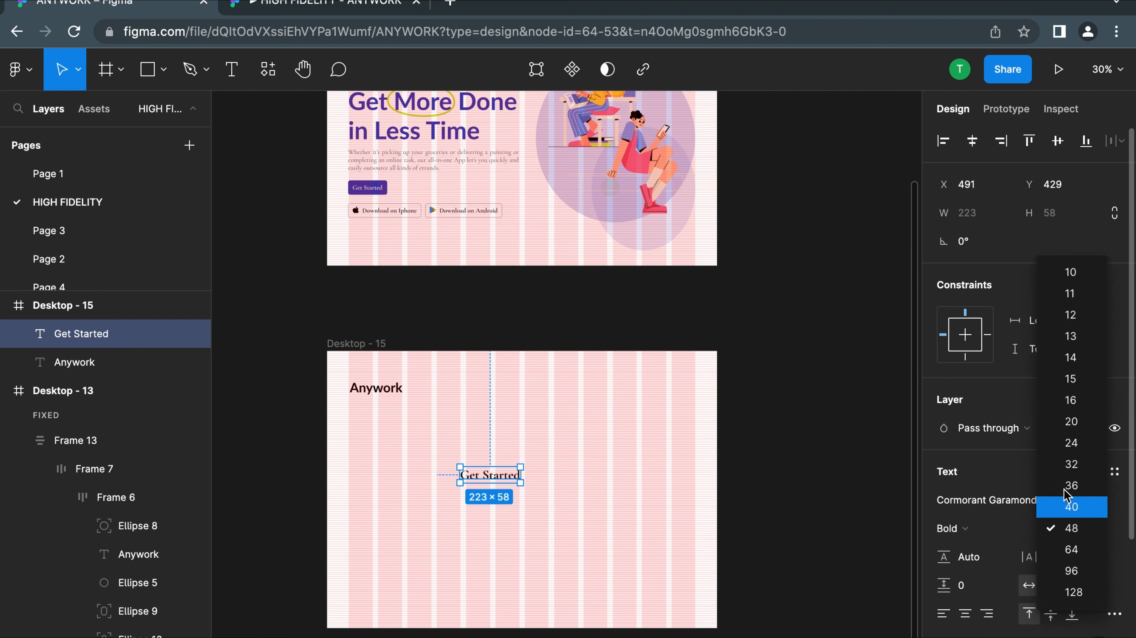
left_click(1081, 447)
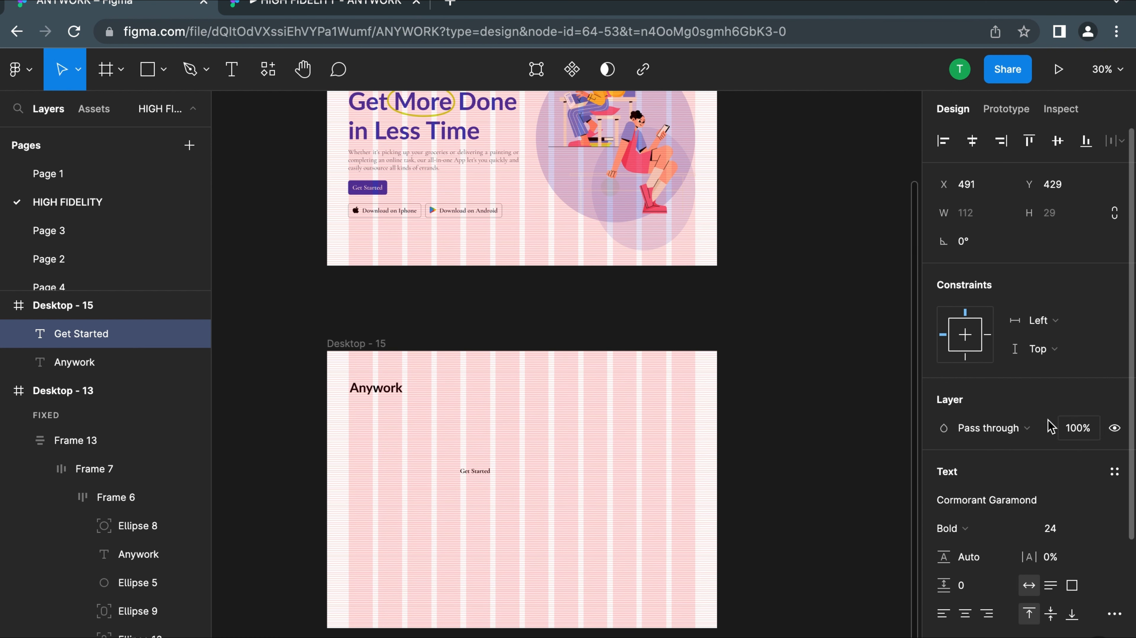
left_click(1098, 536)
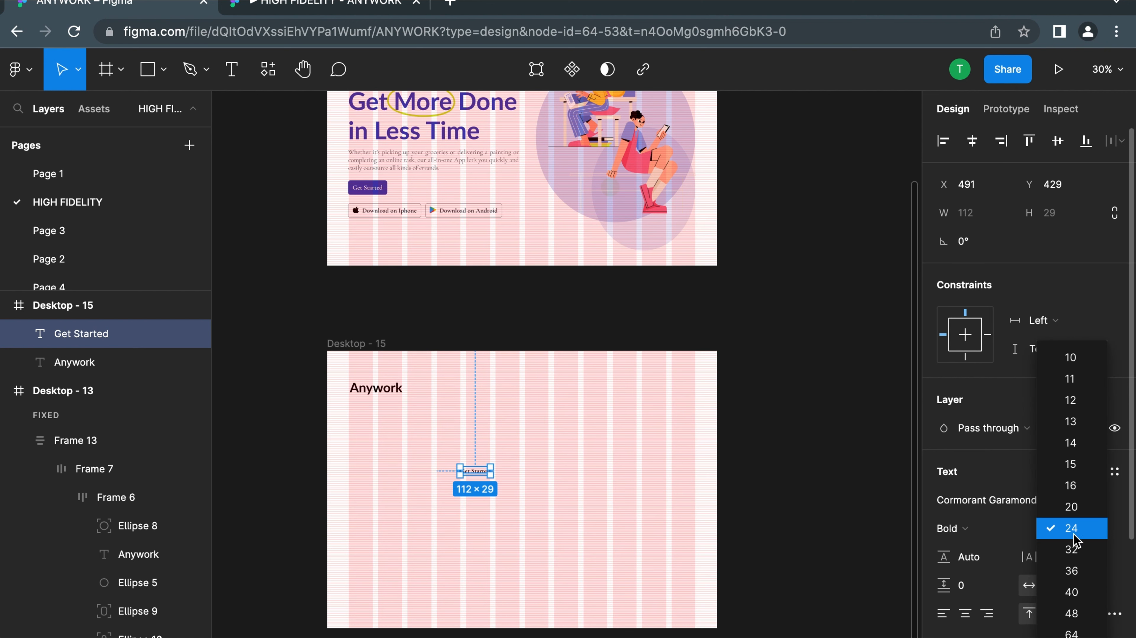
left_click(1072, 549)
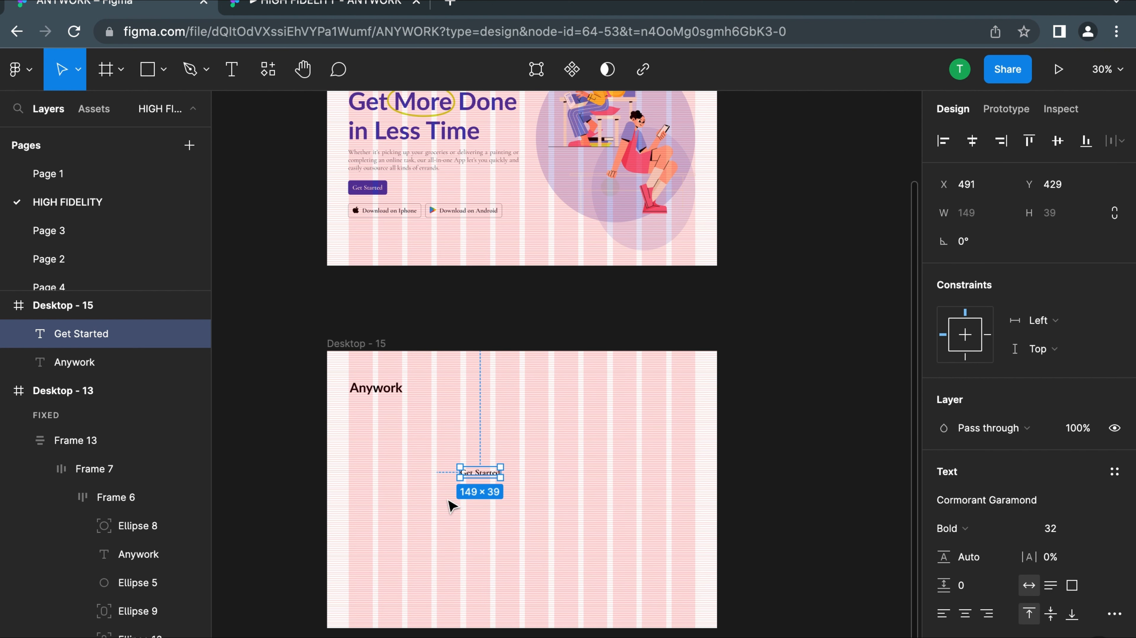
Wrap the Get Started text in an auto layout frame with the default padding of 10
scroll(450, 502, "up", 10)
scroll(455, 505, "down", 2)
scroll(456, 505, "right", 2)
scroll(455, 505, "up", 1)
left_click(732, 332)
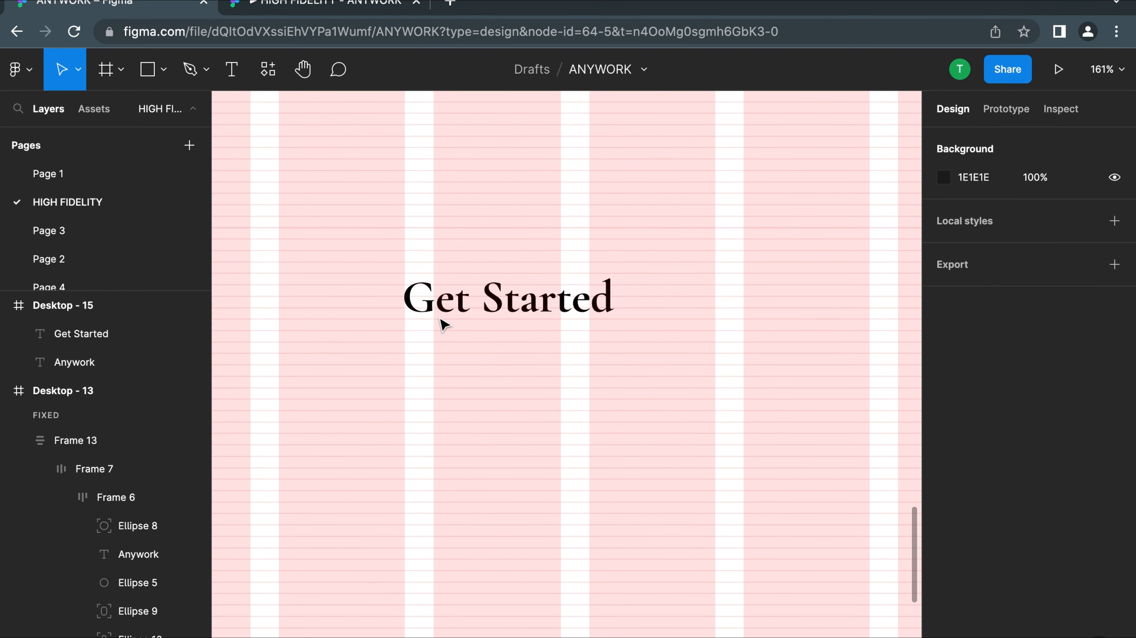
left_click(482, 304)
key("shift+a")
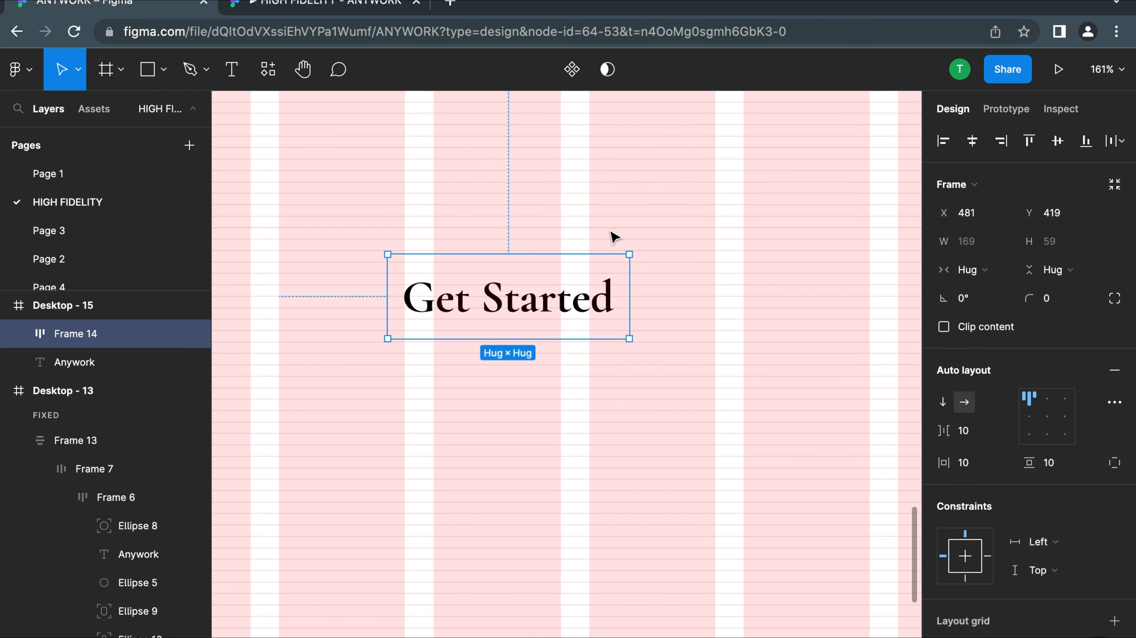
scroll(608, 233, "down", 5)
scroll(624, 286, "up", 3)
left_click(597, 398)
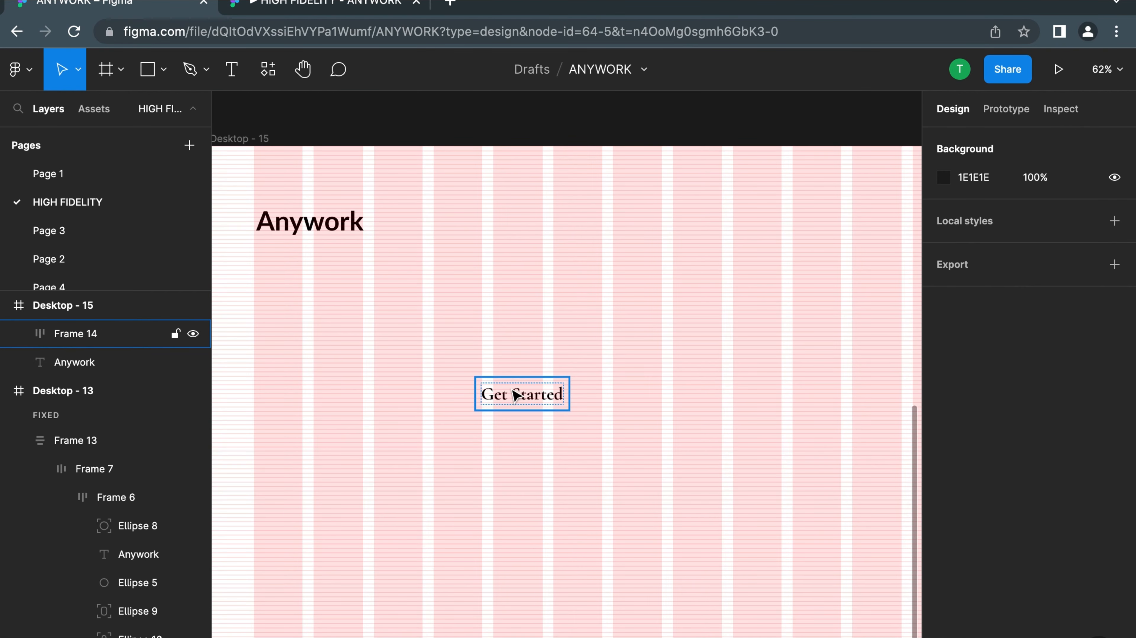
Try extending the Get Started text inside its auto layout frame with the word "now"
left_click(515, 396)
scroll(526, 396, "up", 5)
double_click(591, 404)
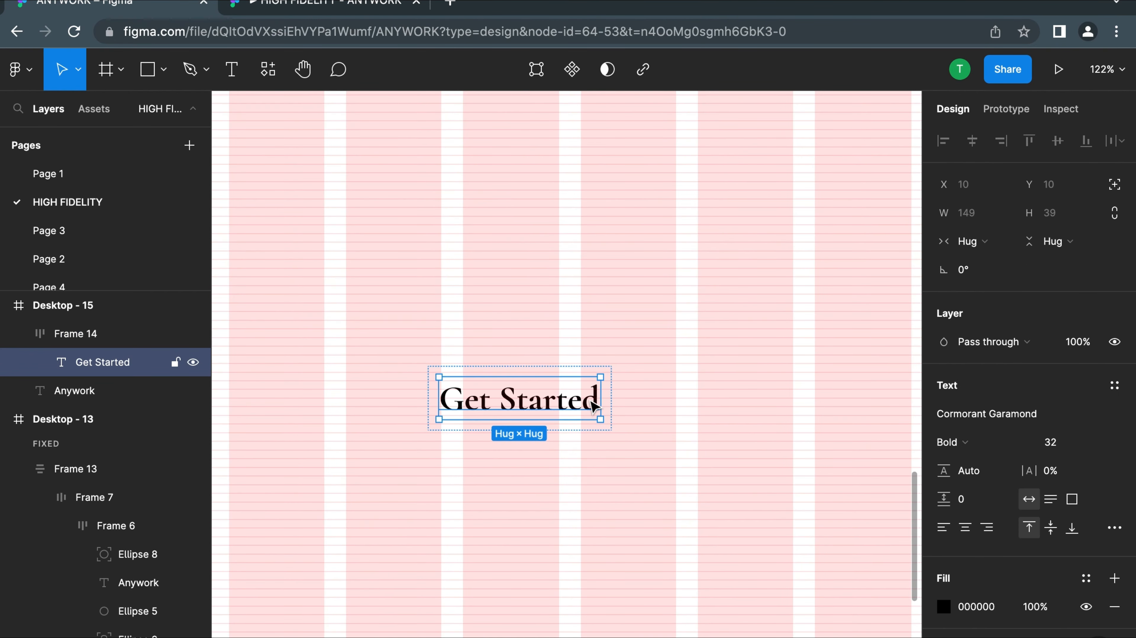
double_click(588, 399)
left_click(594, 399)
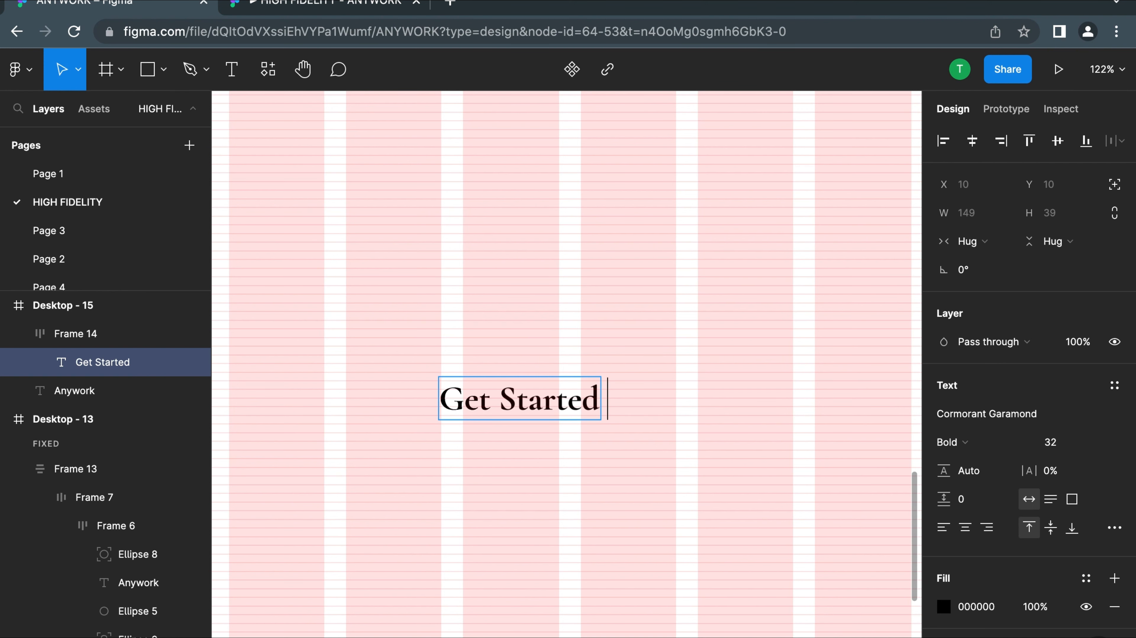
type("now")
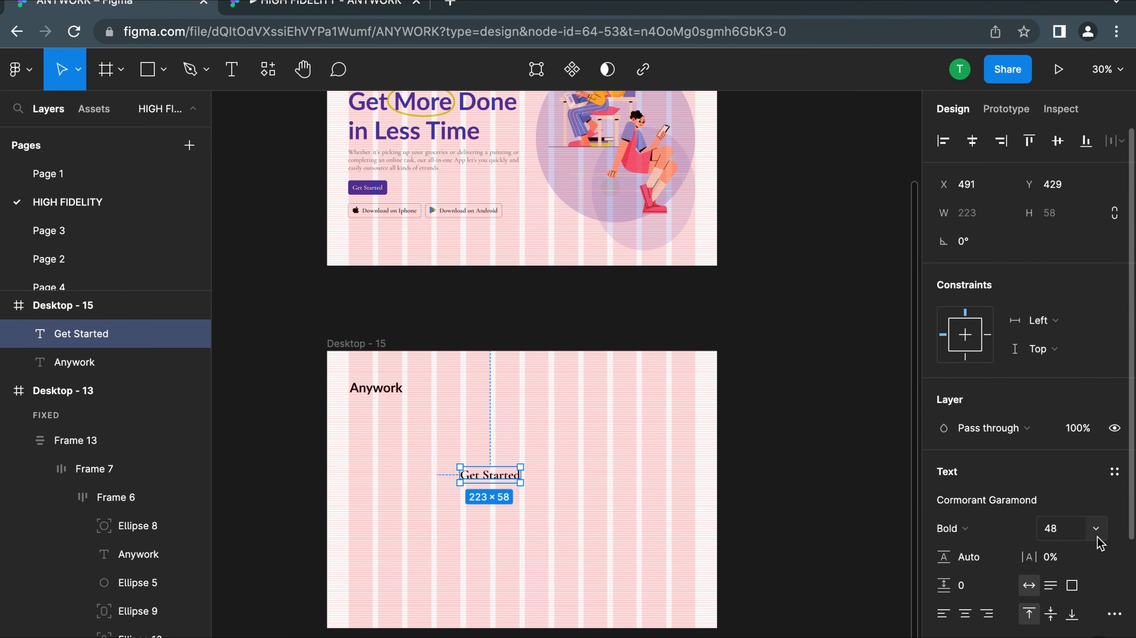
Review the auto layout direction, spacing and padding settings of the frame around Get Started
left_click(1097, 537)
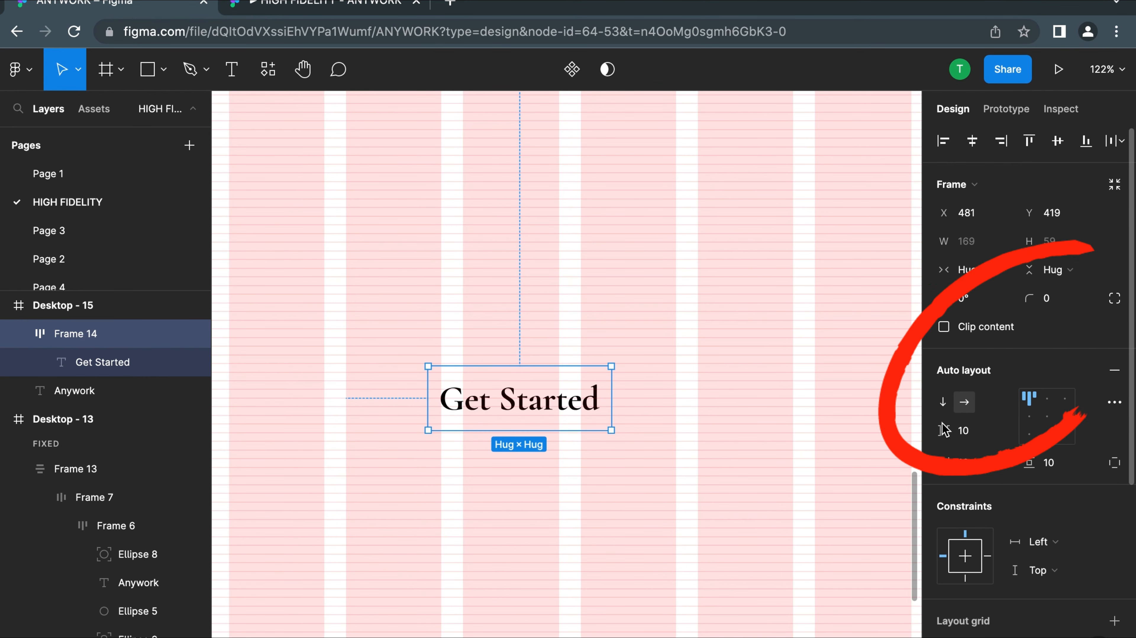
scroll(944, 430, "down", 1)
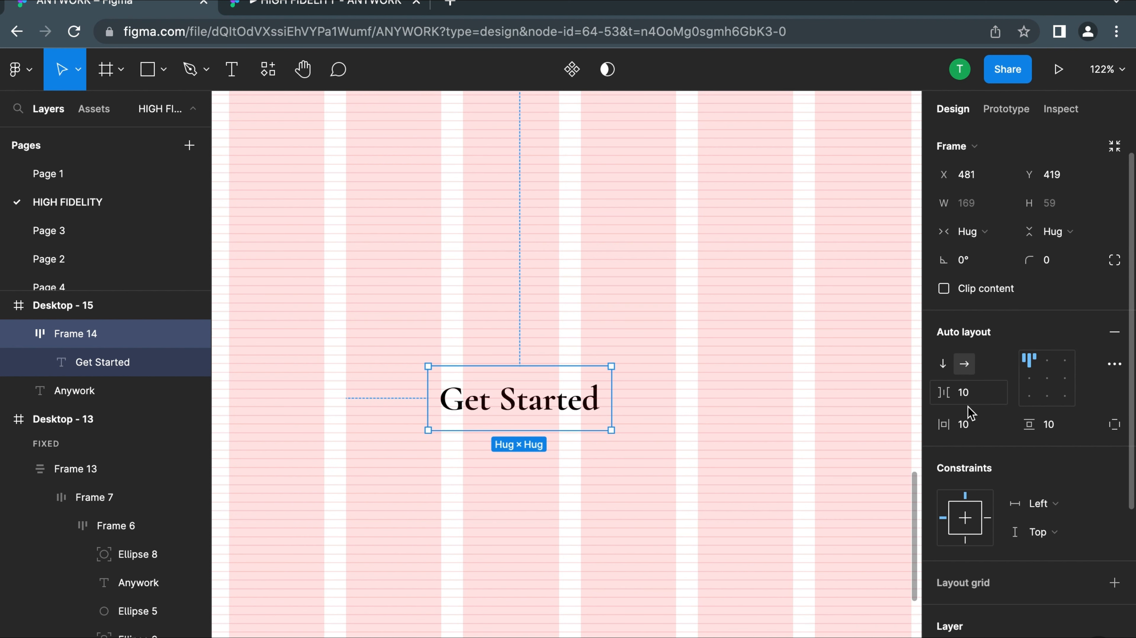
Set the Get Started frame's item spacing to 0 and its horizontal padding to 12
left_click(968, 395)
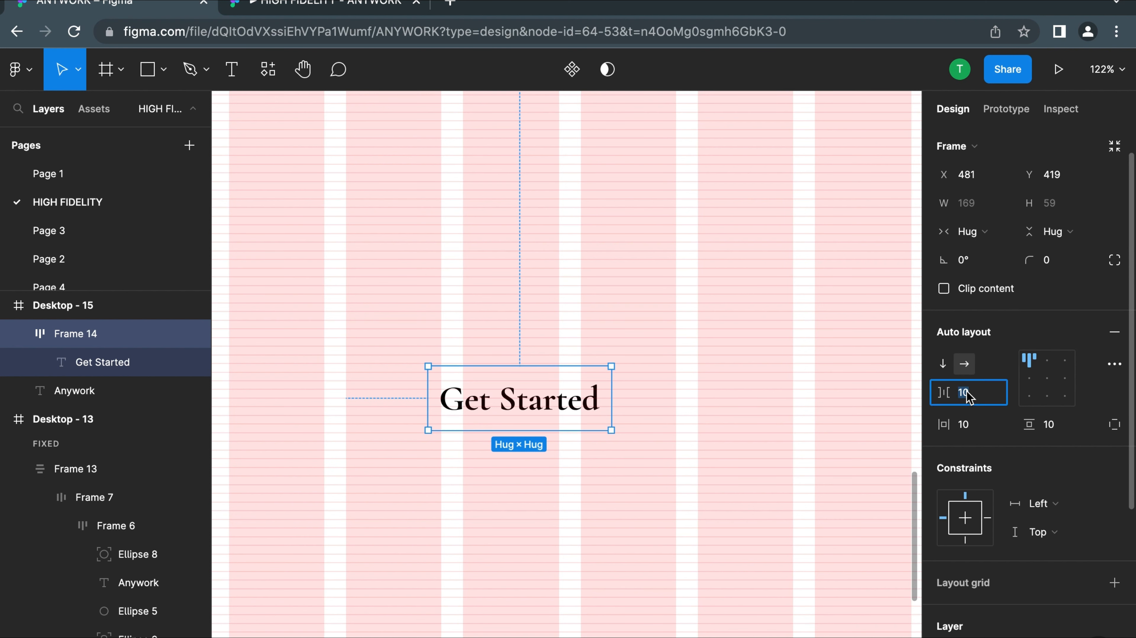
type("0")
left_click(973, 432)
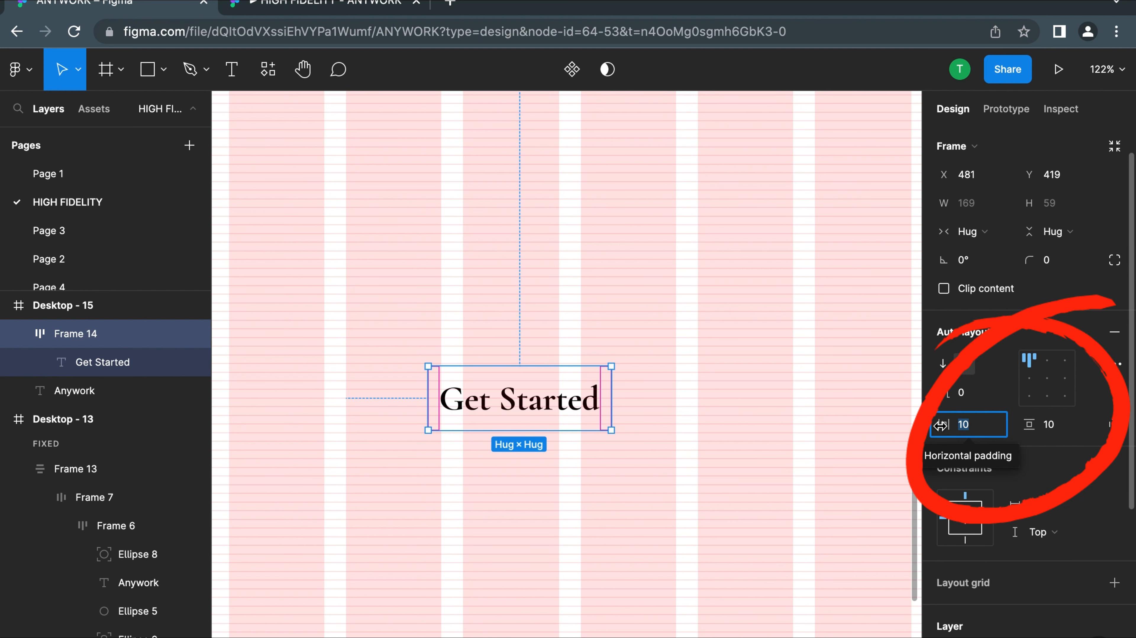
type("12")
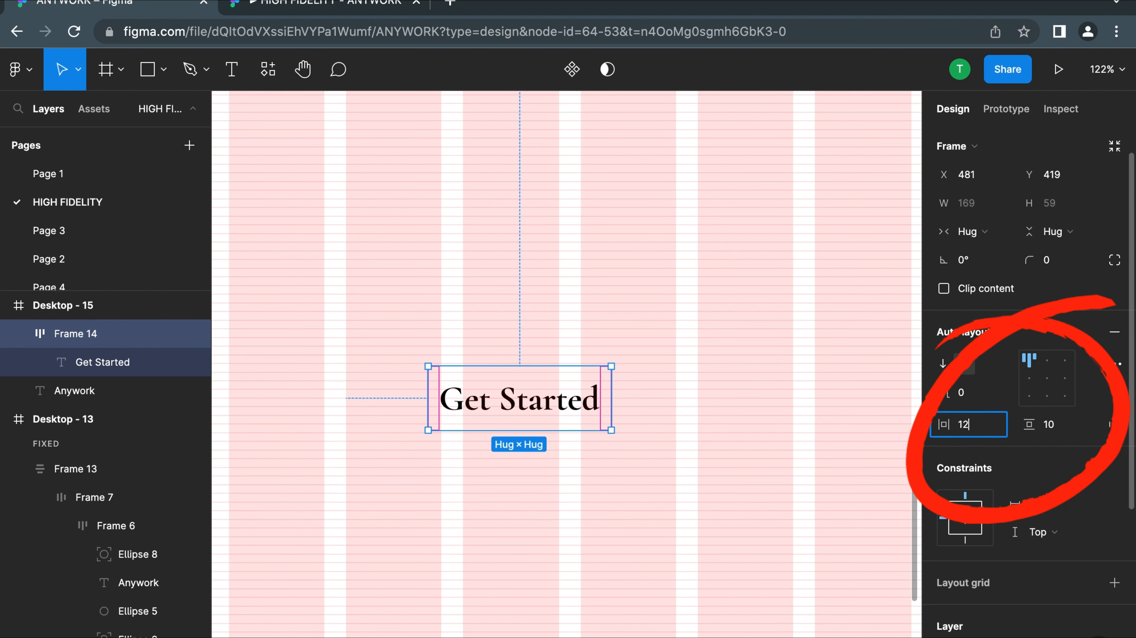
Set the Get Started frame's vertical padding to 12 and its horizontal padding to 16
left_click(1063, 433)
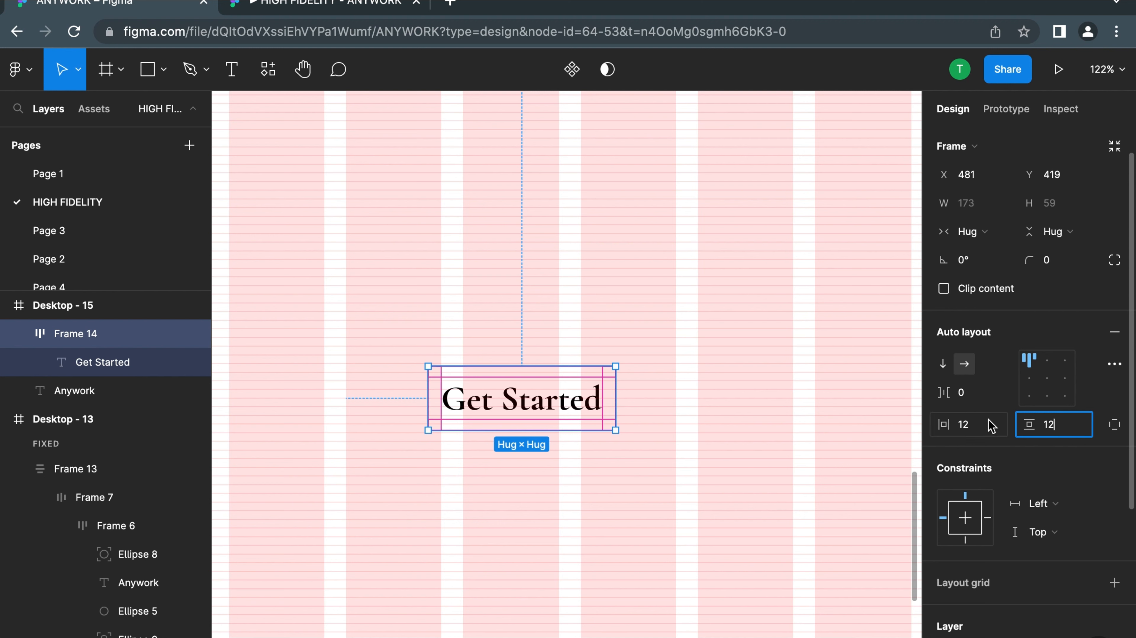
left_click(967, 427)
type("20")
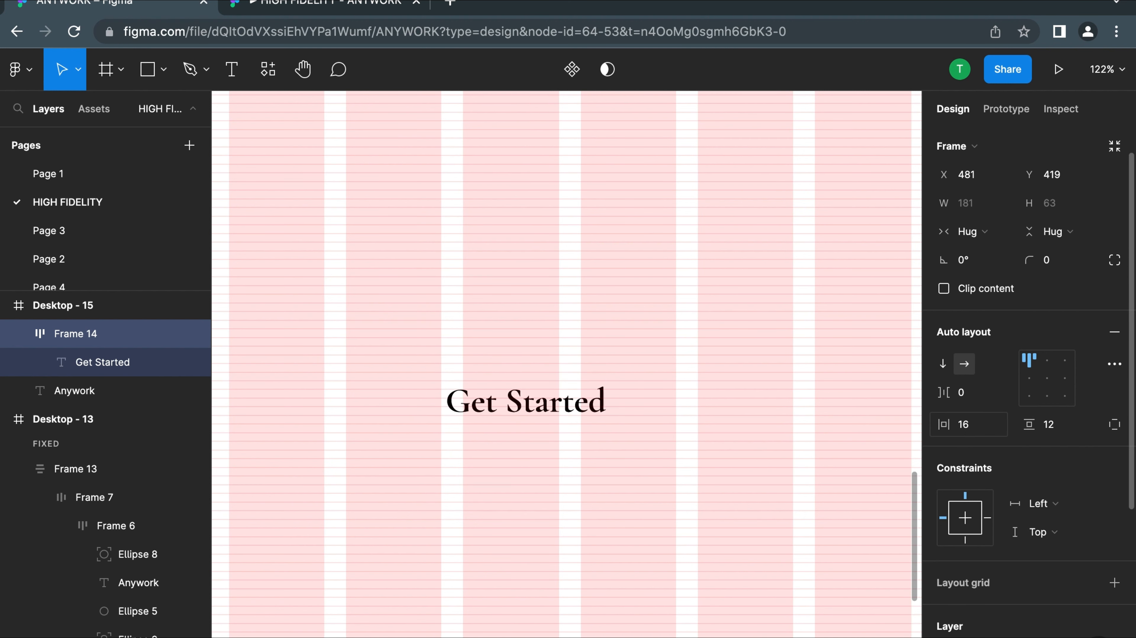
key("Return")
left_click(750, 498)
Try replacing the black selection color of the Get Started frame with the Blue/700 color style
left_click(538, 382)
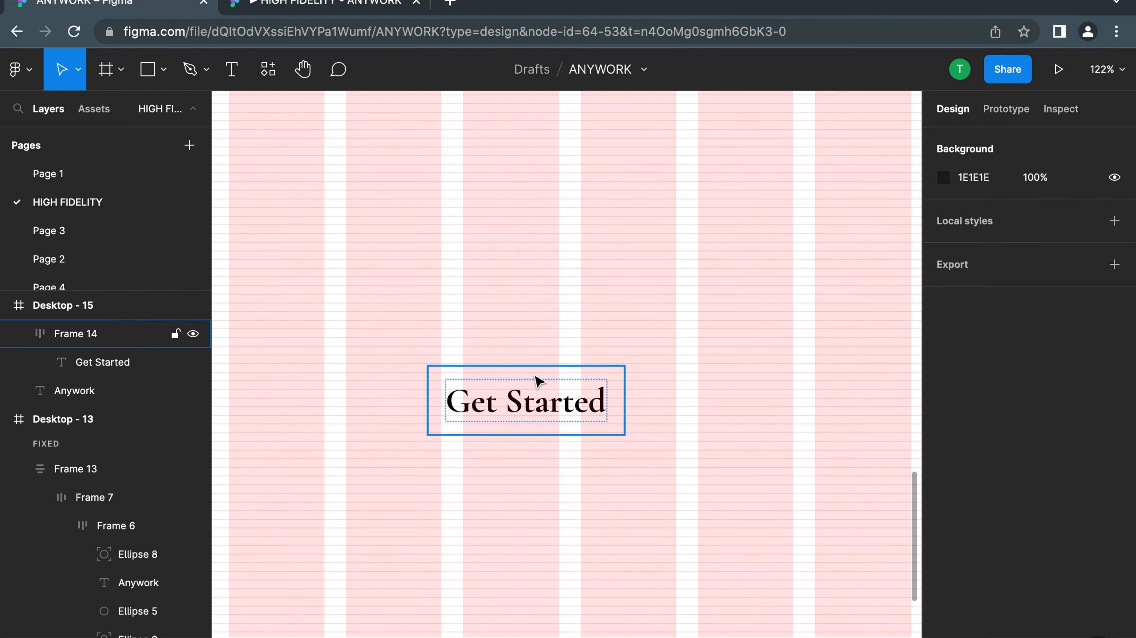
scroll(797, 534, "down", 5)
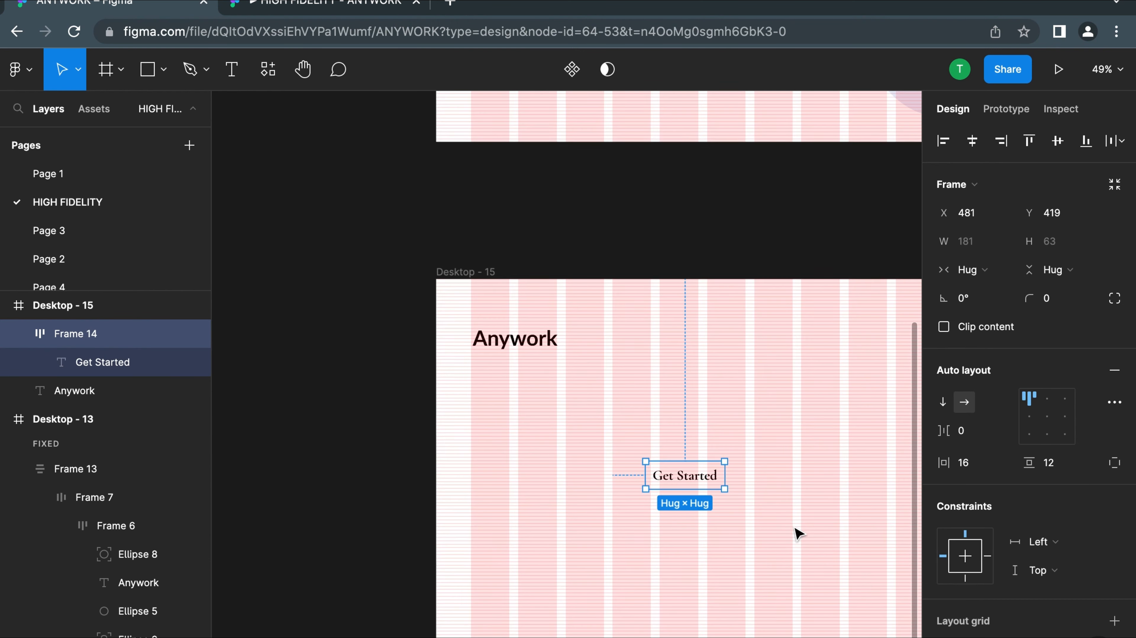
scroll(1060, 567, "down", 5)
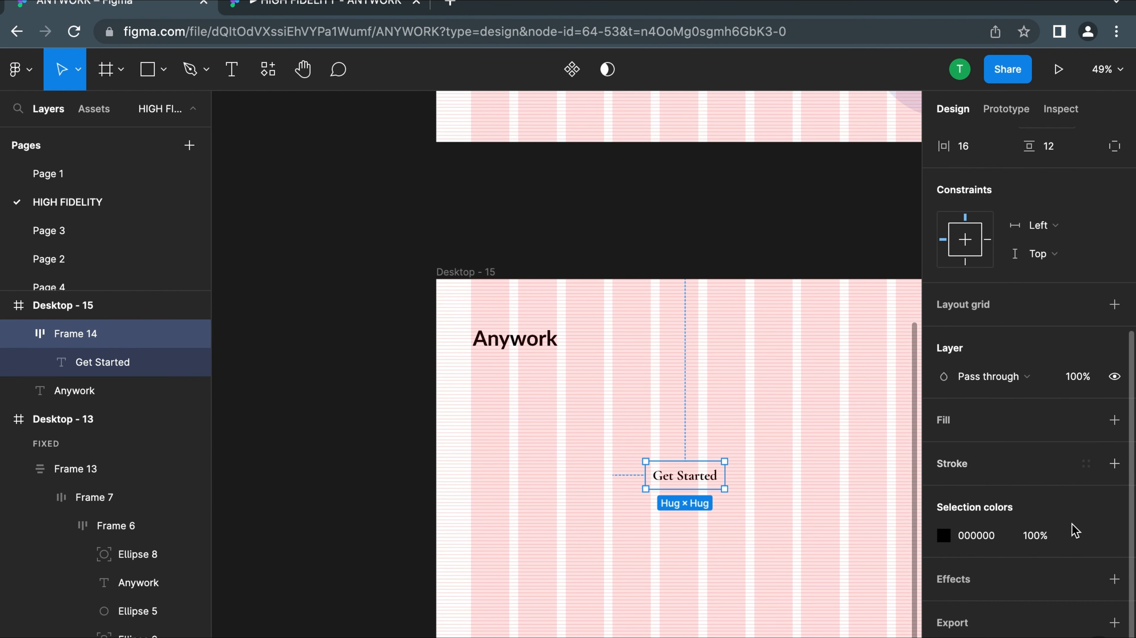
left_click(1085, 535)
scroll(796, 528, "down", 3)
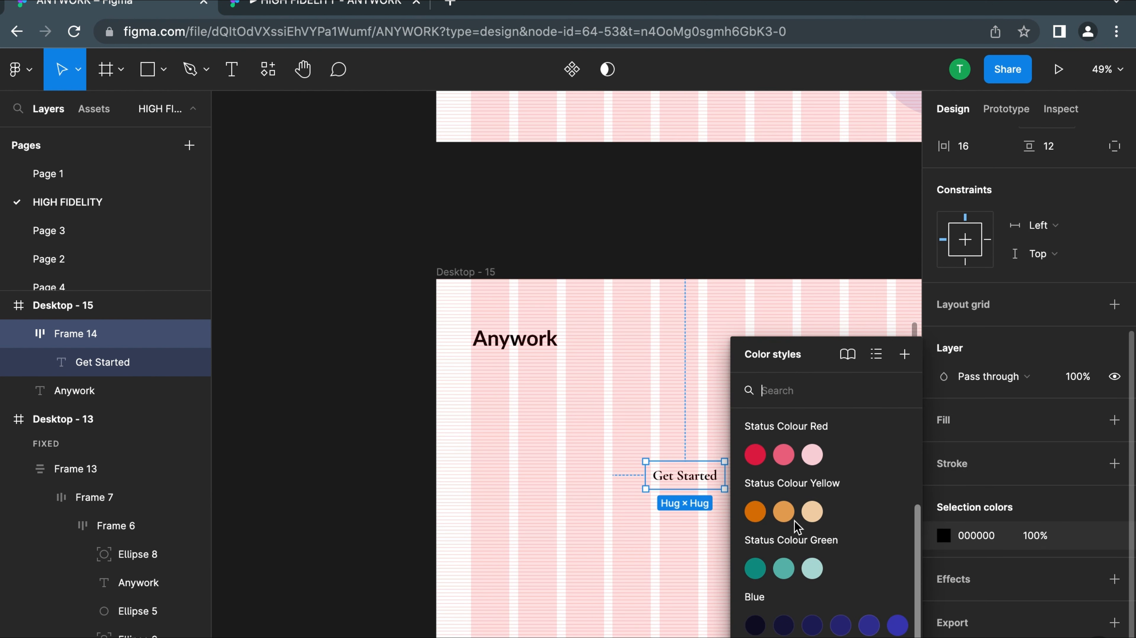
left_click(898, 626)
key("ctrl+z")
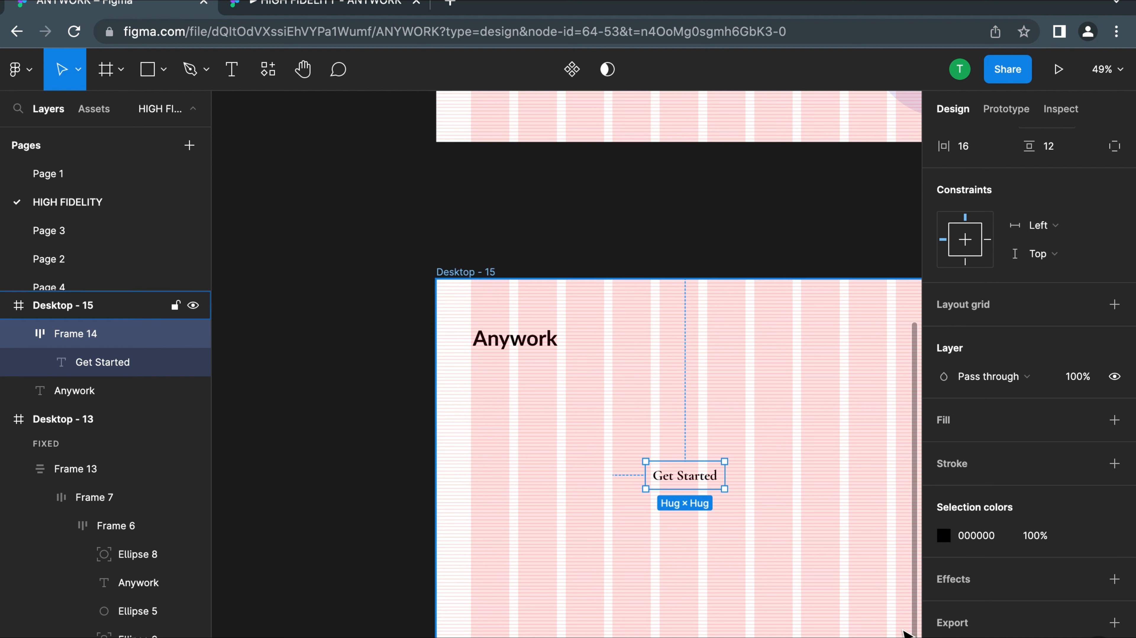
left_click(778, 527)
Fill the auto layout frame around Get Started with the Blue/700 color style
left_click(696, 477)
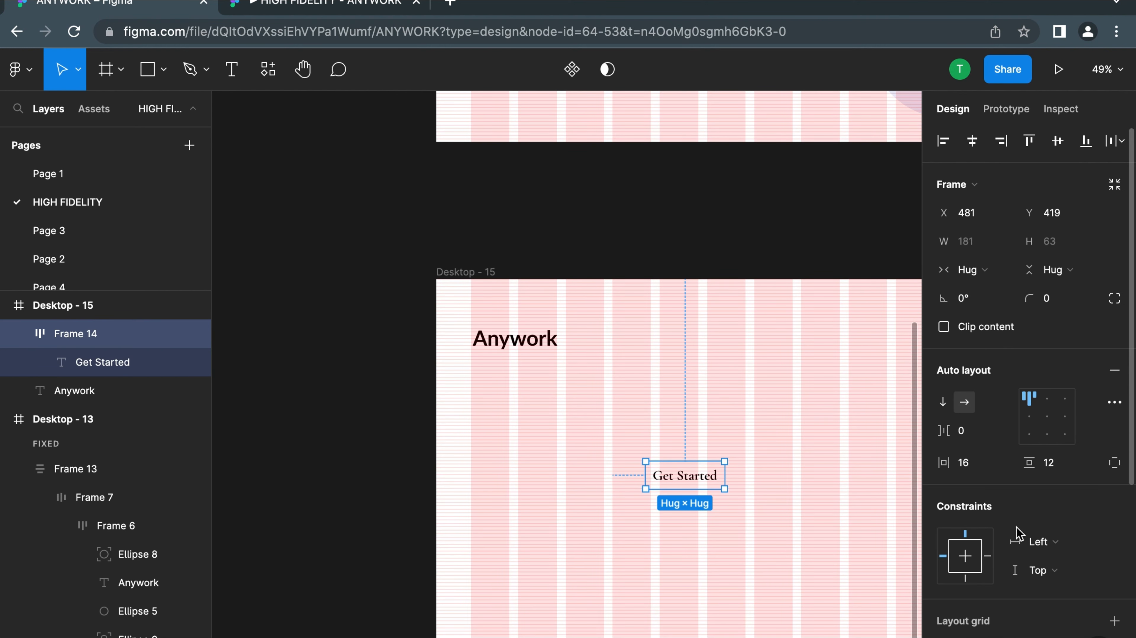
scroll(1010, 491, "down", 5)
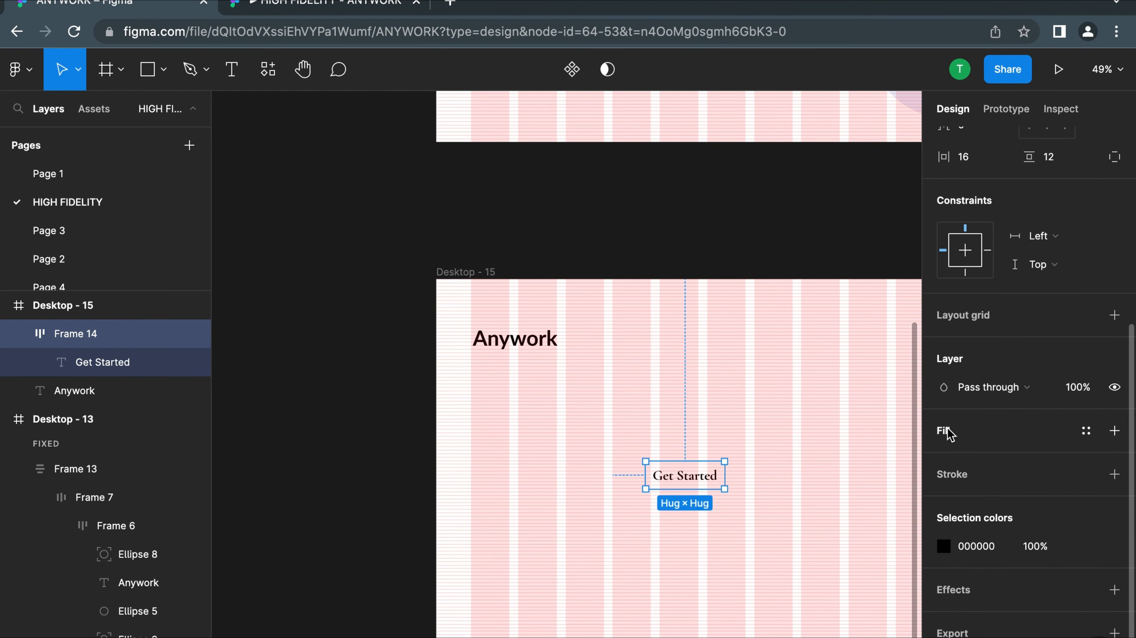
left_click(1085, 432)
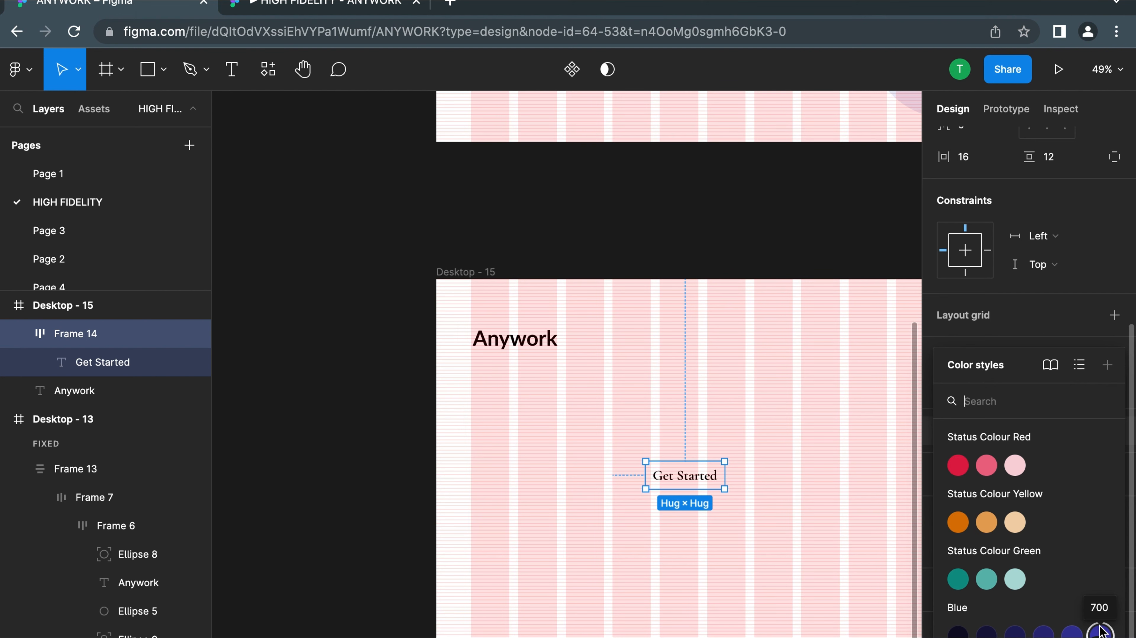
left_click(1100, 631)
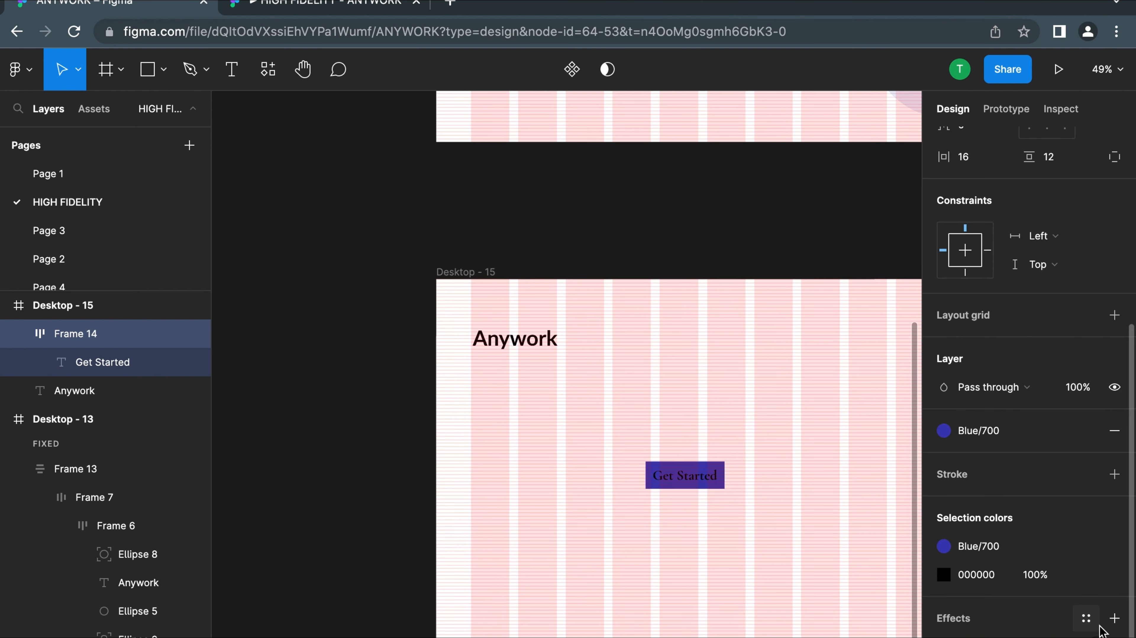
left_click(811, 489)
Apply the White color style to the Get Started text inside the blue button frame
left_click(711, 479)
scroll(711, 476, "up", 5)
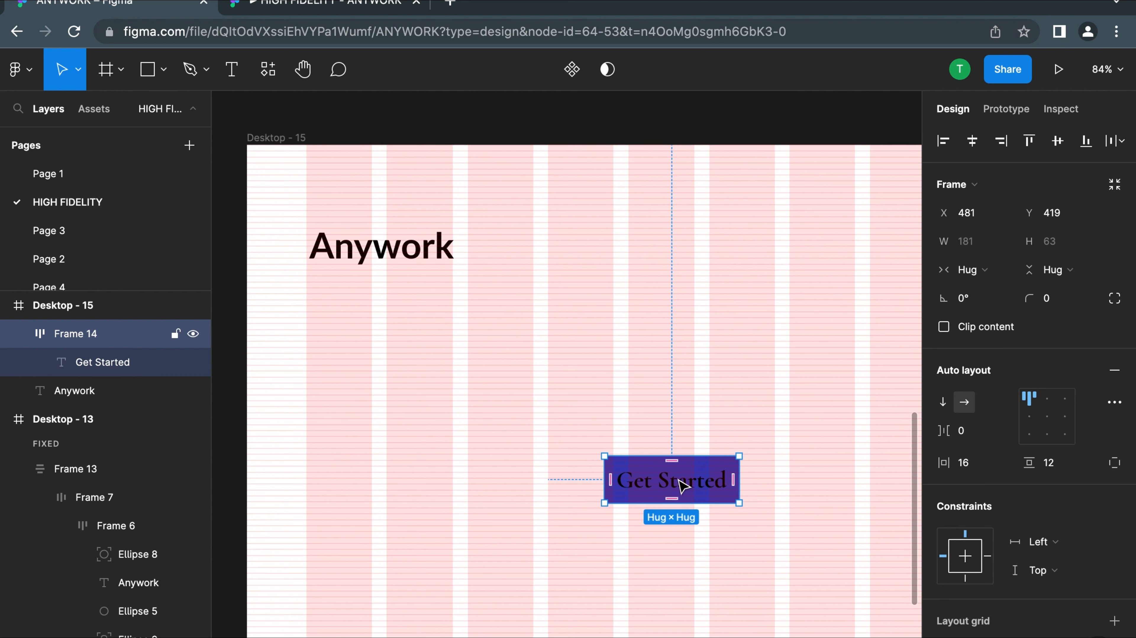
left_click(682, 486)
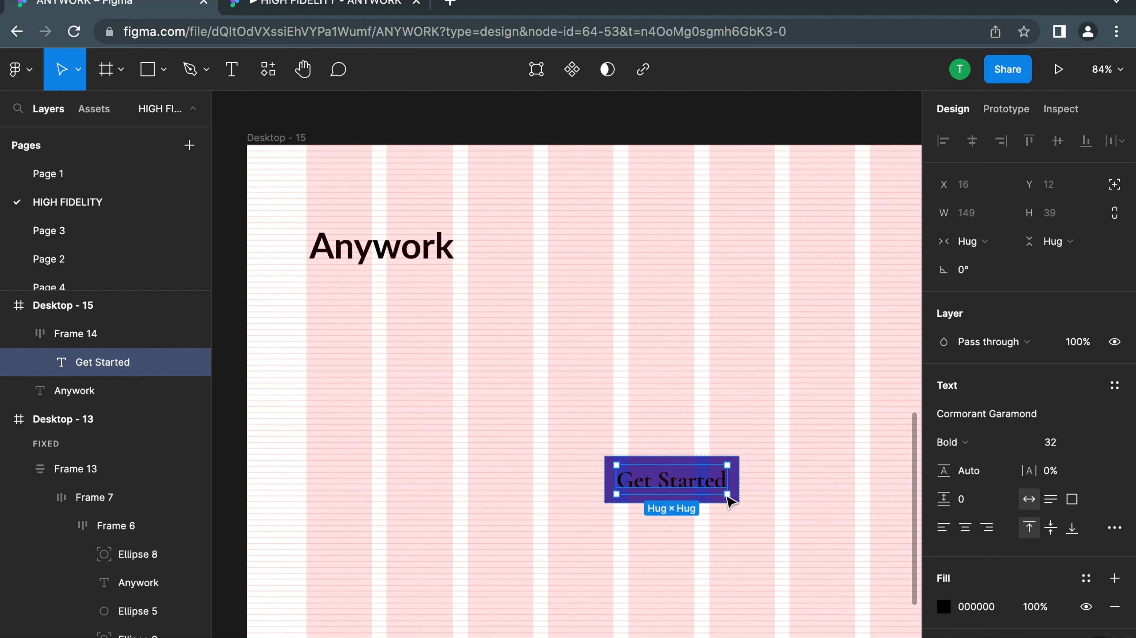
left_click(1085, 579)
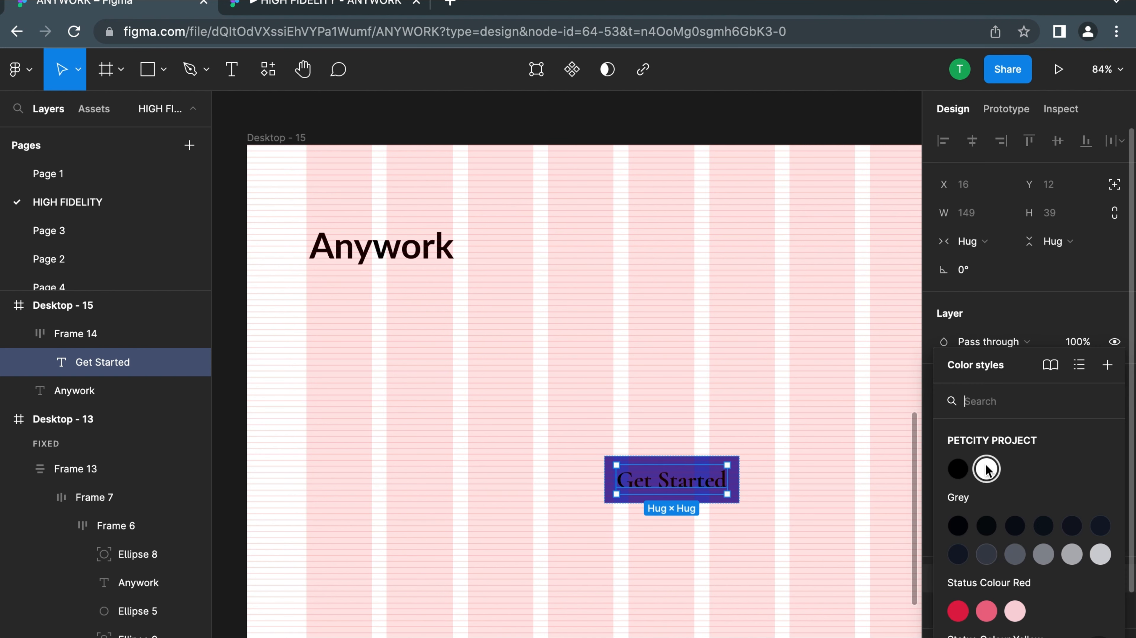
left_click(986, 470)
left_click(804, 434)
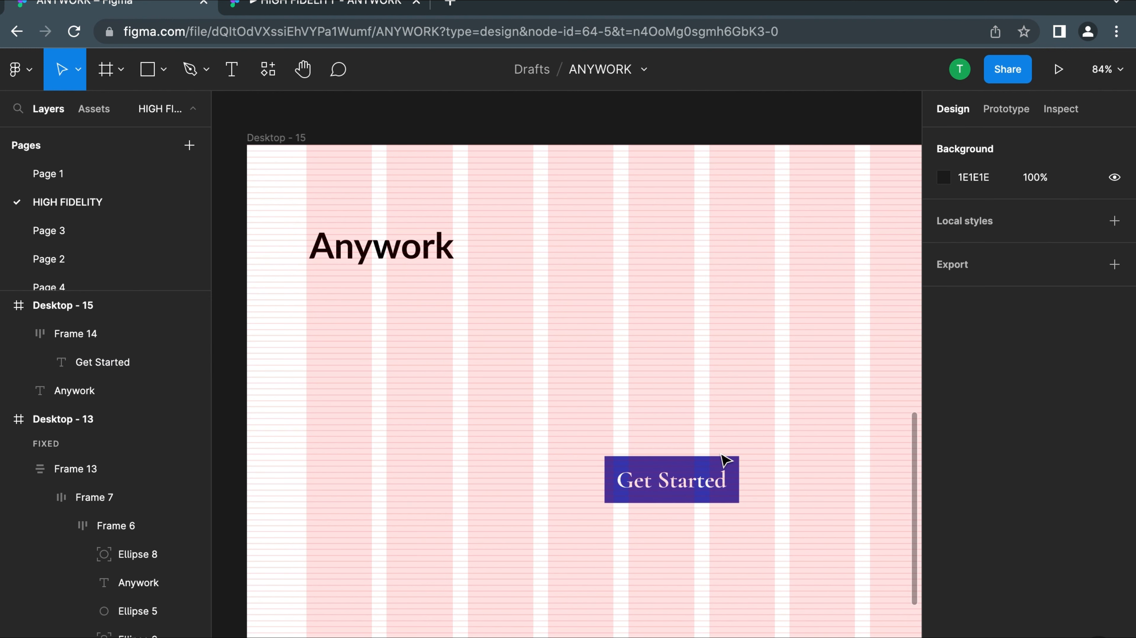
Detach the White color style from the Get Started text's fill
left_click(704, 484)
left_click(698, 483)
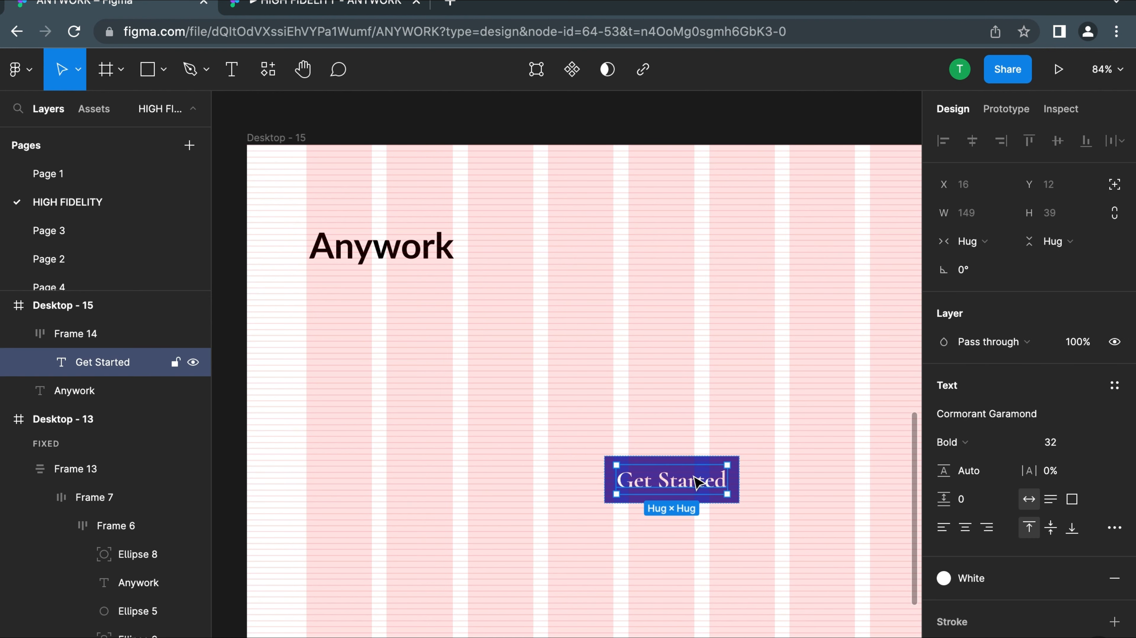
left_click(965, 579)
left_click(989, 473)
left_click(1086, 578)
Sample the button's blue 3F3DB7 into the Get Started text fill, then lighten it to near-white FBFBFE
left_click(943, 607)
left_click(733, 506)
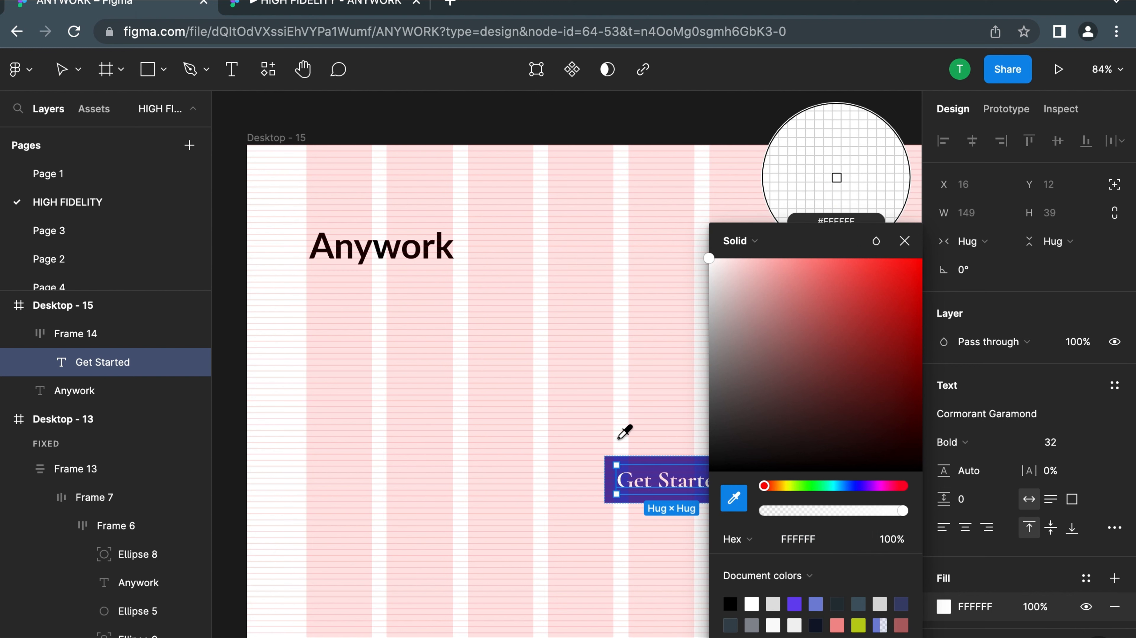
left_click(638, 457)
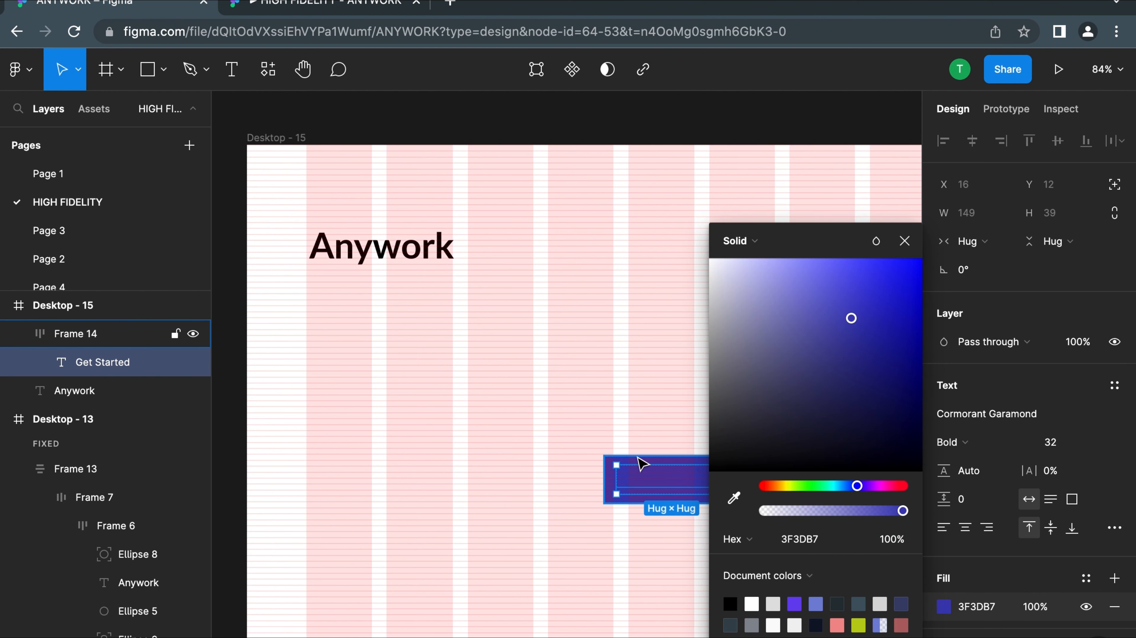
left_click(713, 265)
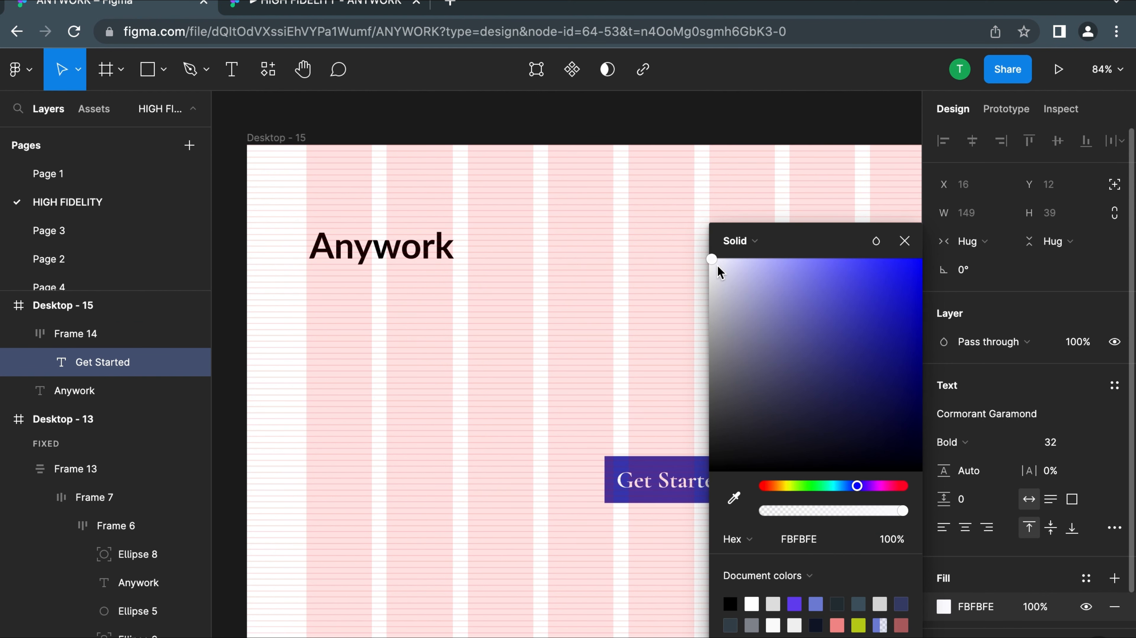
left_click(511, 237)
scroll(663, 491, "down", 3, "ctrl")
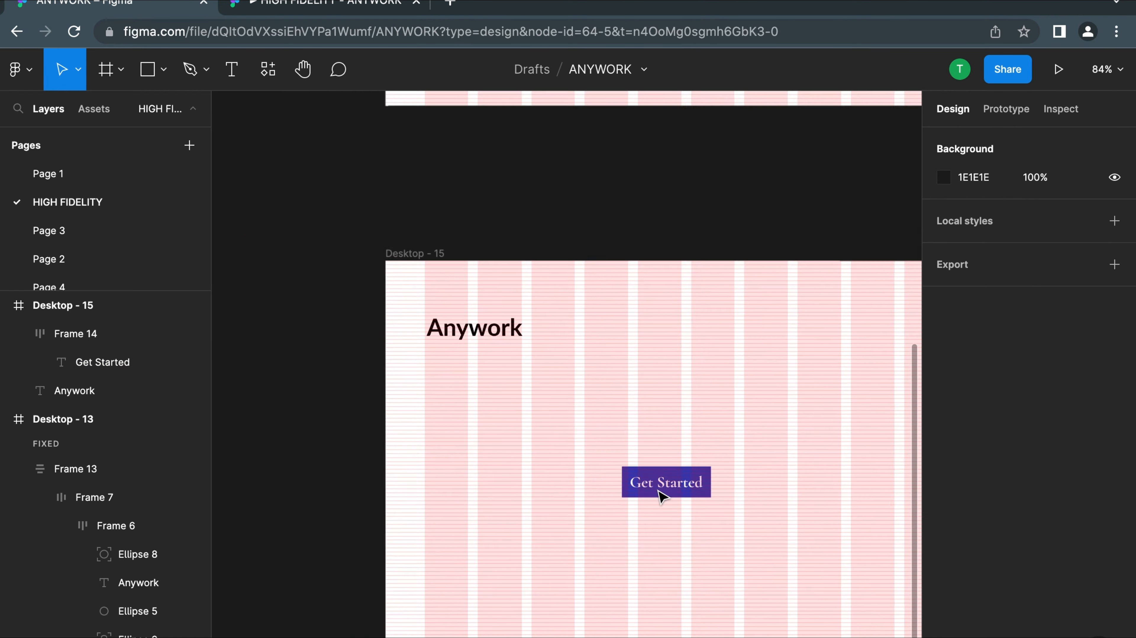
scroll(662, 494, "down", 2, "ctrl")
left_click(658, 485)
scroll(666, 490, "up", 3, "ctrl")
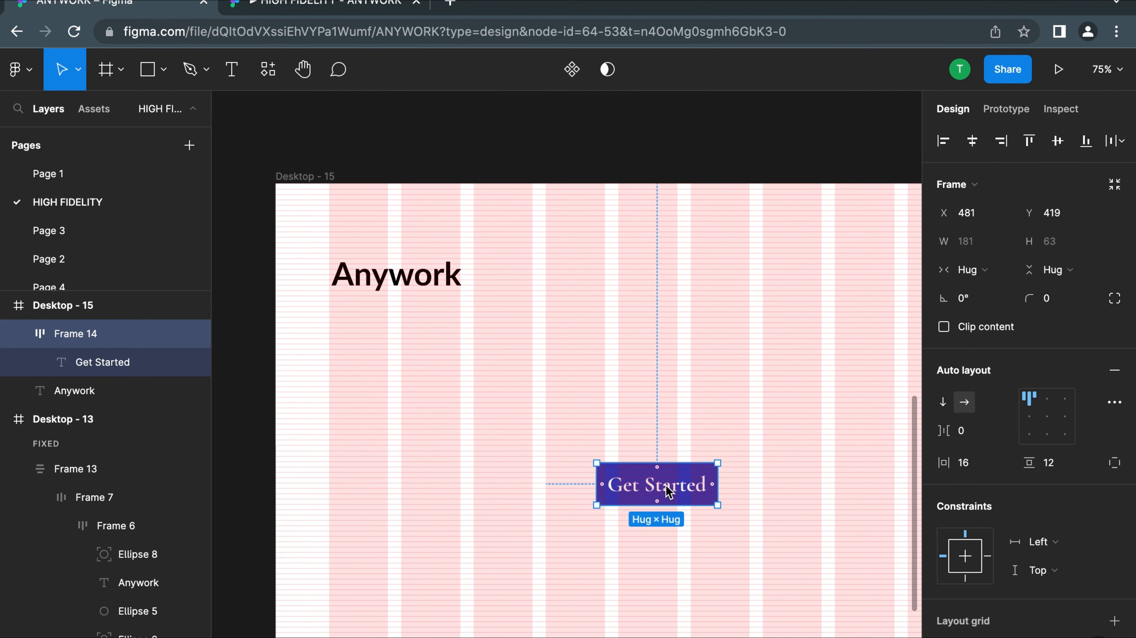
scroll(668, 491, "down", 3, "ctrl")
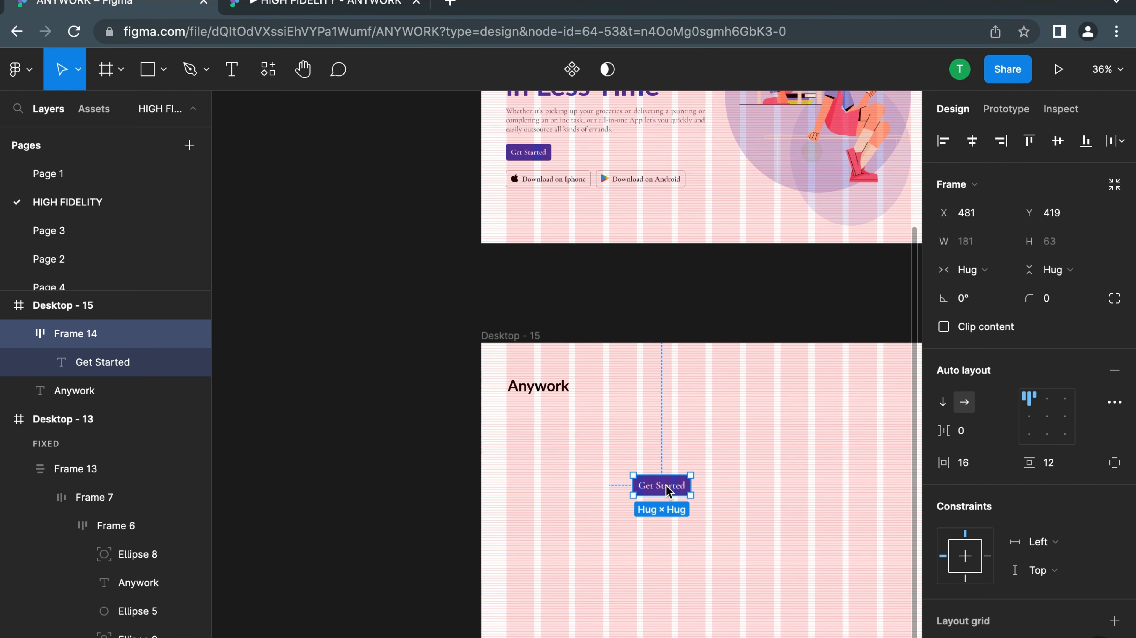
left_click(1052, 308)
left_click(831, 501)
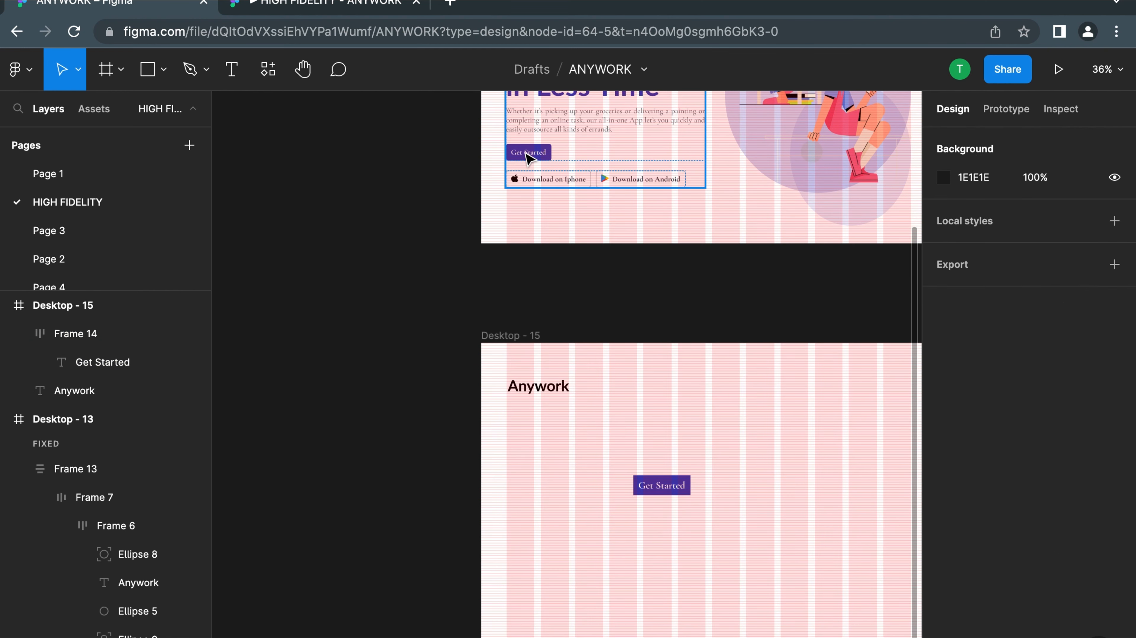
Examine the corners of the original Get Started button in the finished design and in the open prototype
scroll(522, 152, "up", 10, "ctrl")
left_click(315, 6)
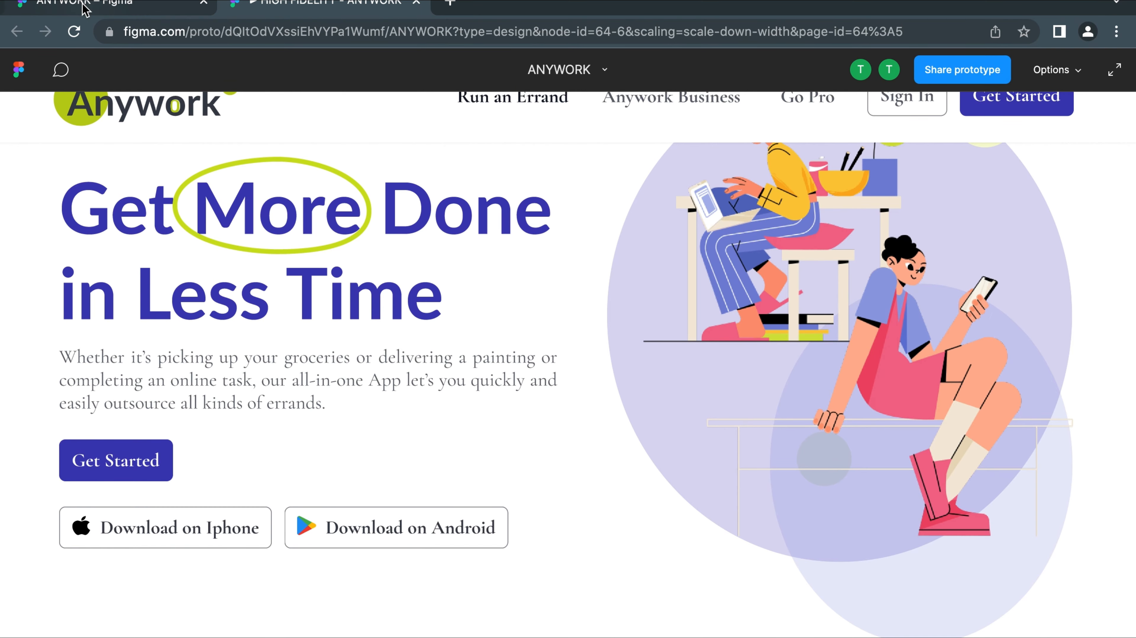
left_click(84, 8)
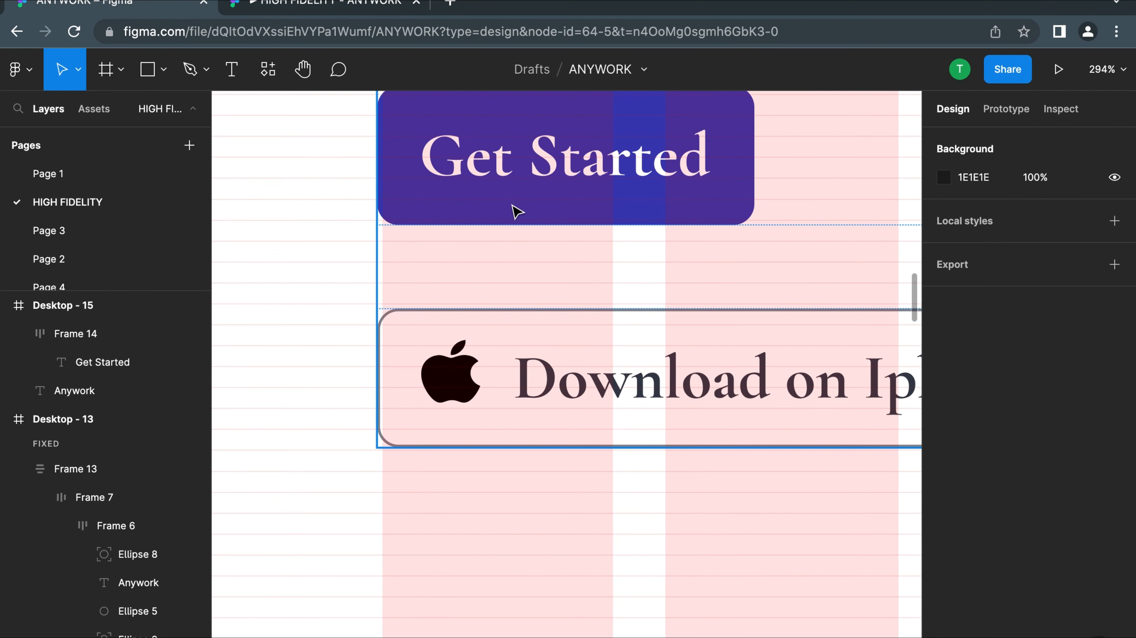
scroll(515, 208, "down", 8, "ctrl")
scroll(456, 310, "down", 7)
scroll(455, 310, "right", 3)
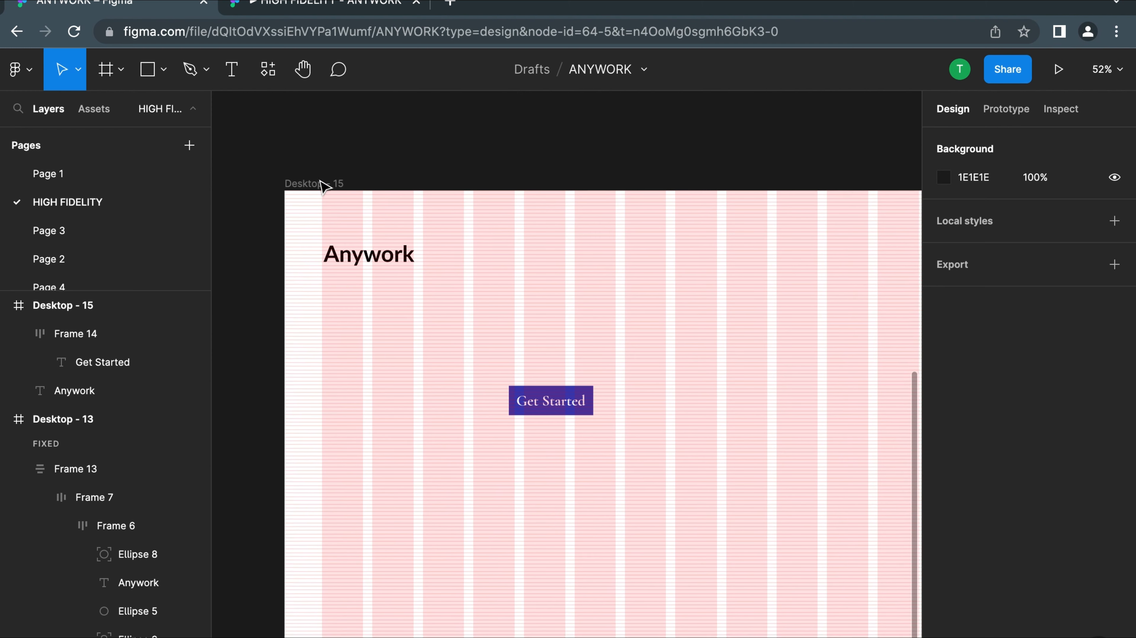
Present the design as a prototype and examine the landing page's header, hero illustration and buttons before returning to the file
left_click(314, 184)
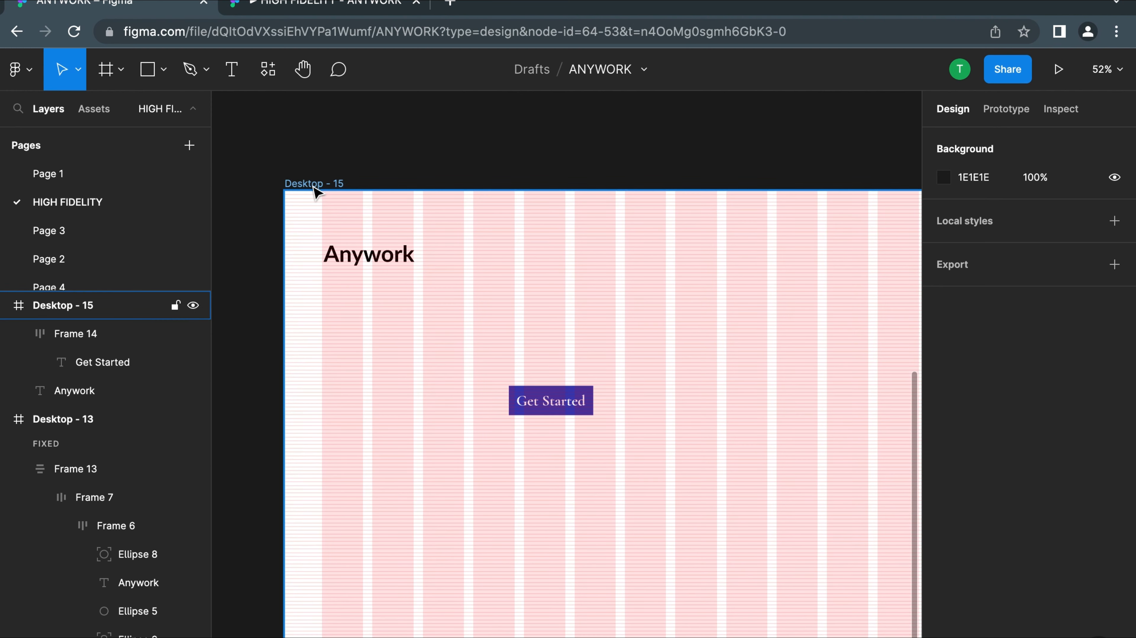
left_click(1058, 69)
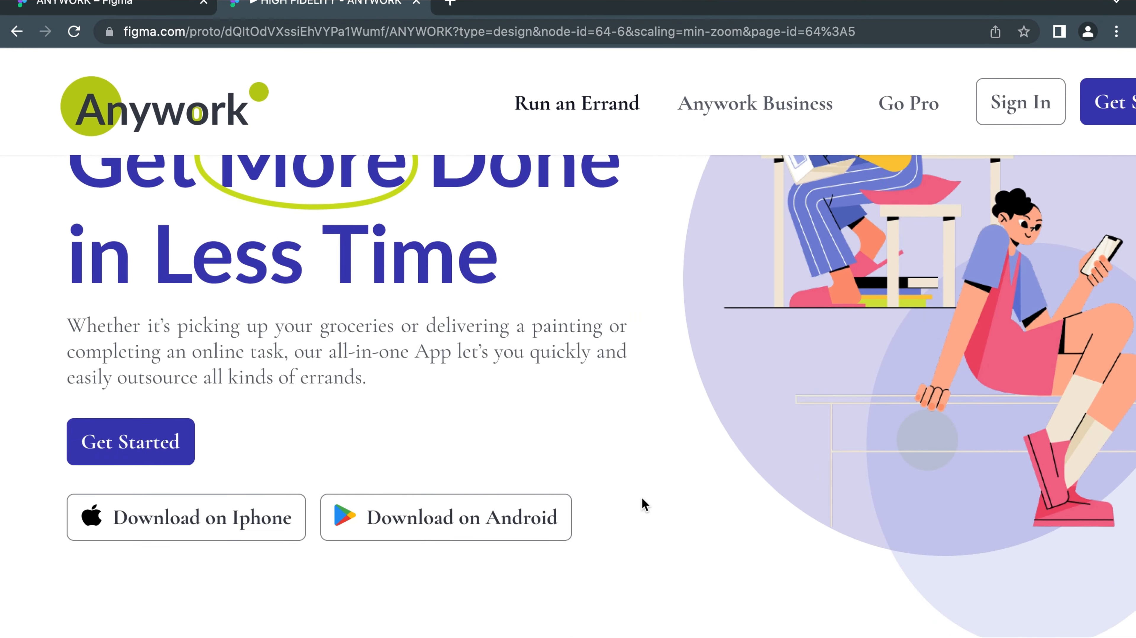
scroll(641, 505, "up", 6)
scroll(642, 509, "down", 6)
scroll(1121, 111, "right", 2)
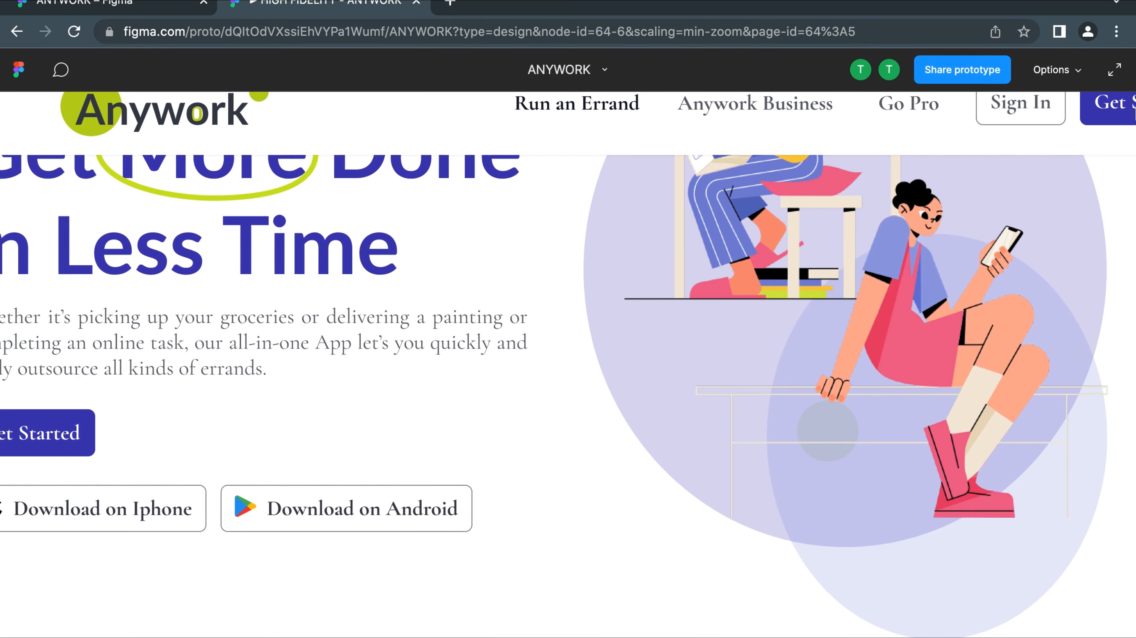
scroll(1068, 260, "up", 5)
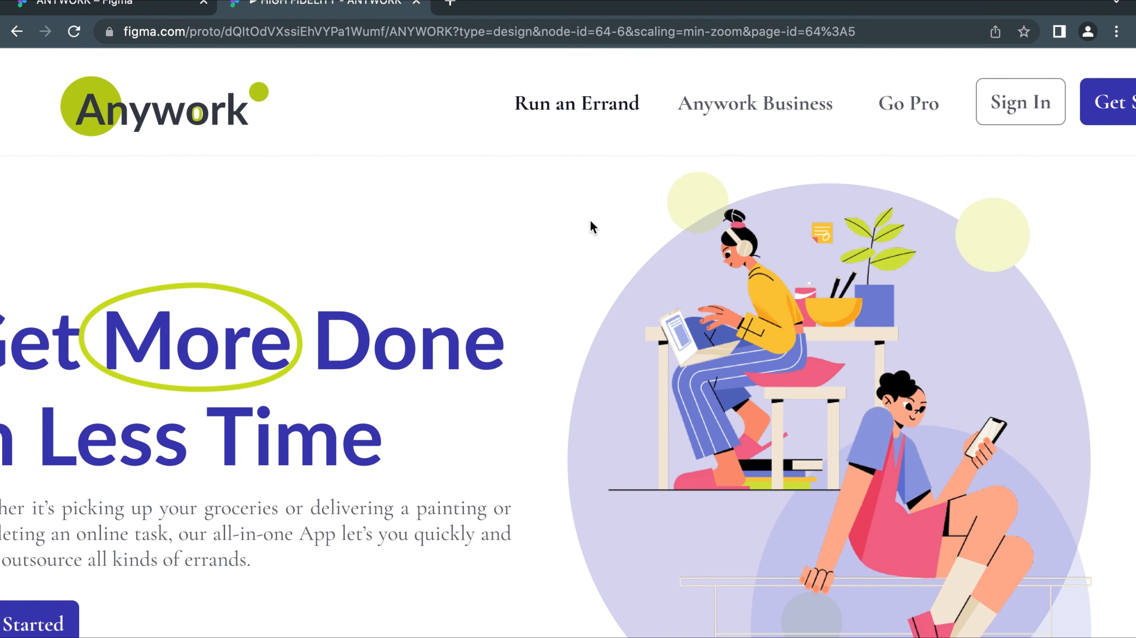
scroll(554, 232, "left", 2)
left_click(85, 4)
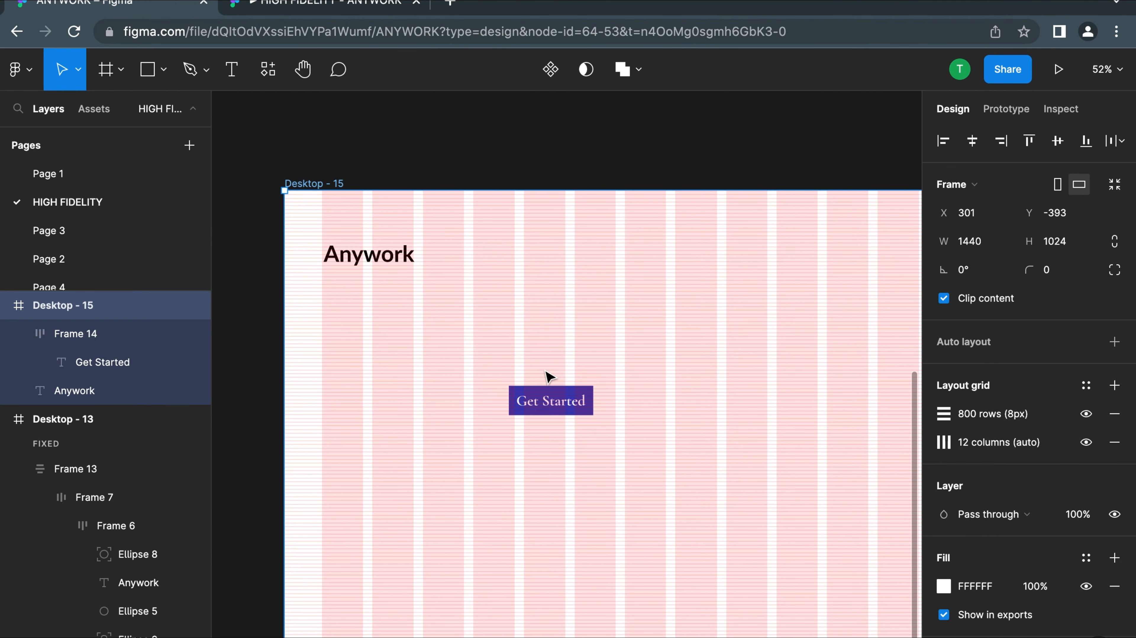
Set the corner radius of the Get Started button on the Desktop - 15 frame to 8
left_click(553, 400)
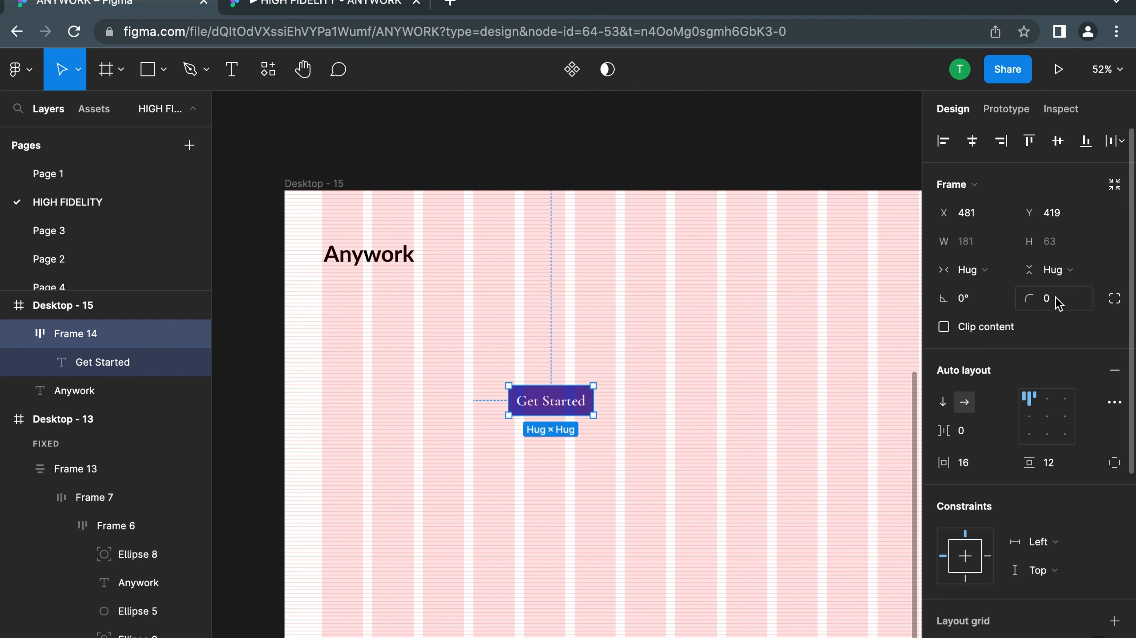
left_click(1053, 308)
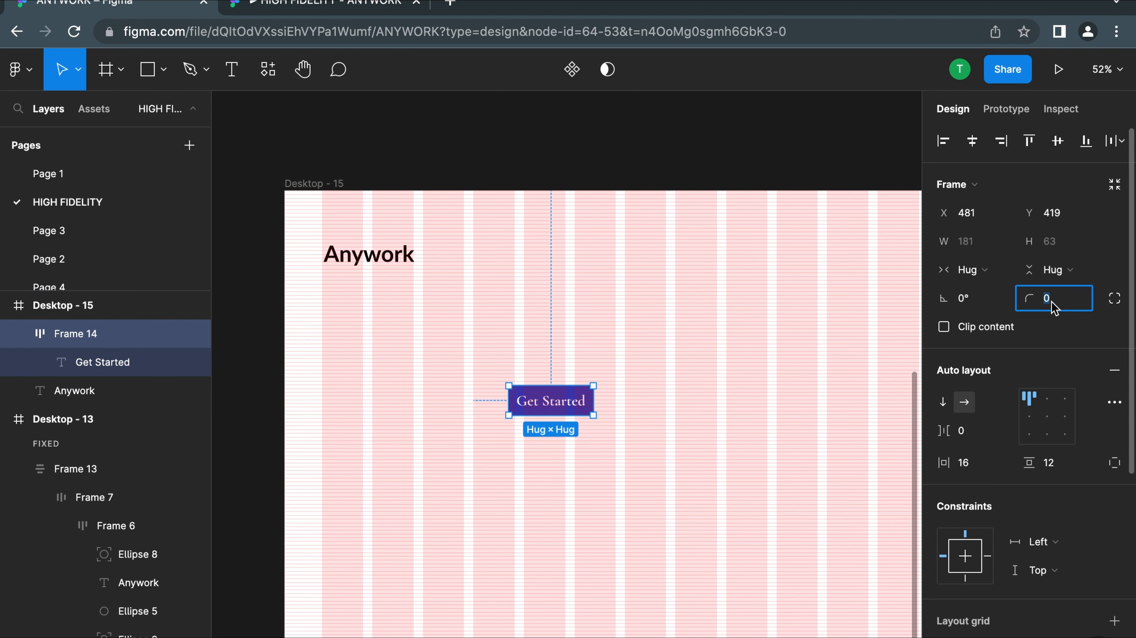
left_click(737, 396)
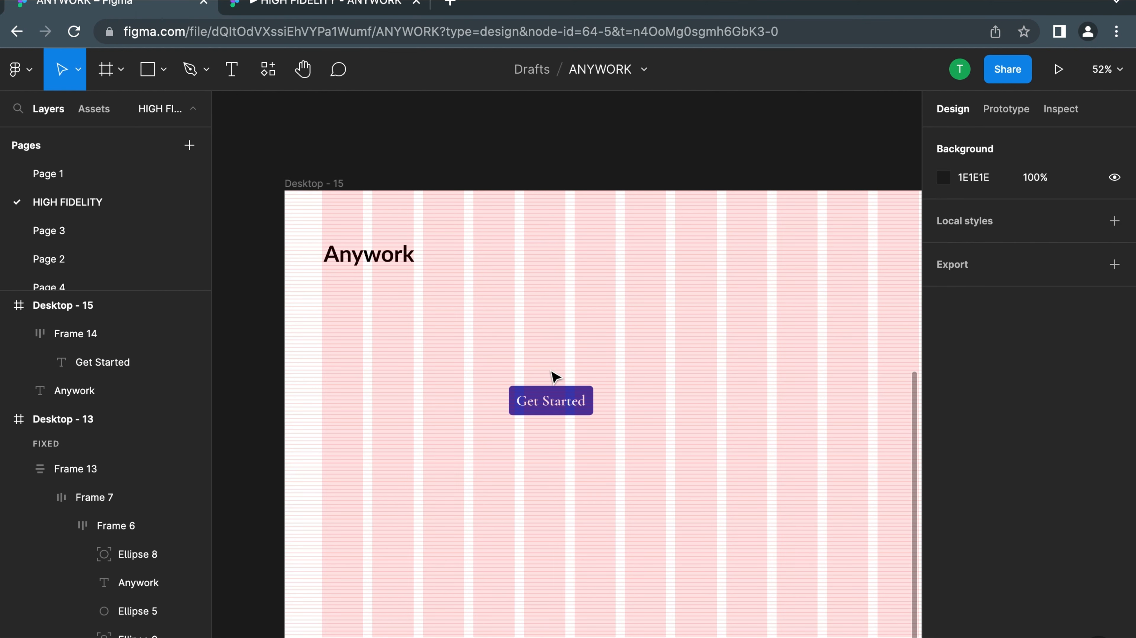
Set the Get Started button's corner radius to 12 and deselect the button
left_click(572, 401)
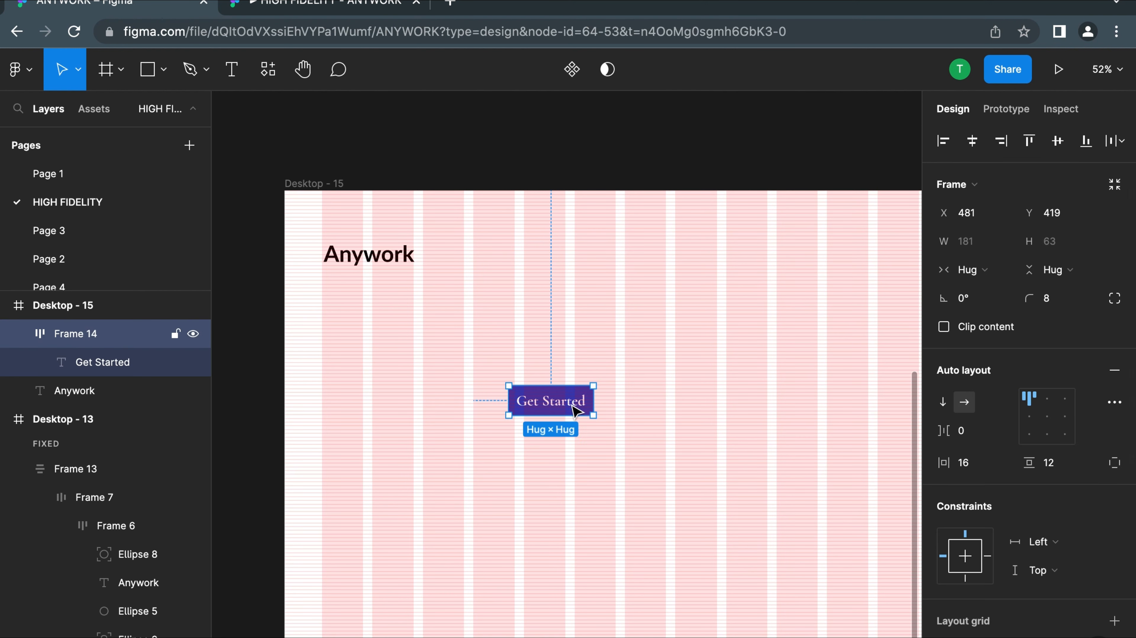
left_click(1049, 302)
type("12")
key("Return")
left_click(659, 351)
left_click(590, 410)
left_click(721, 399)
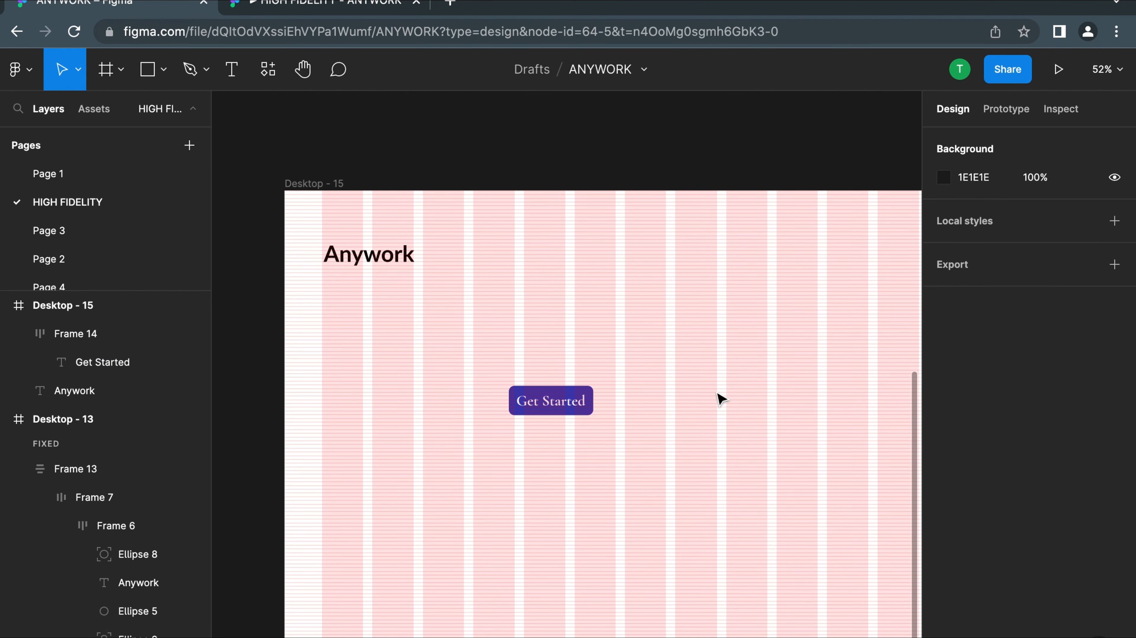
Examine the Get Started button's rounded corners and its horizontal and vertical padding up close
scroll(717, 396, "down", 5)
scroll(654, 398, "up", 10)
left_click(617, 409)
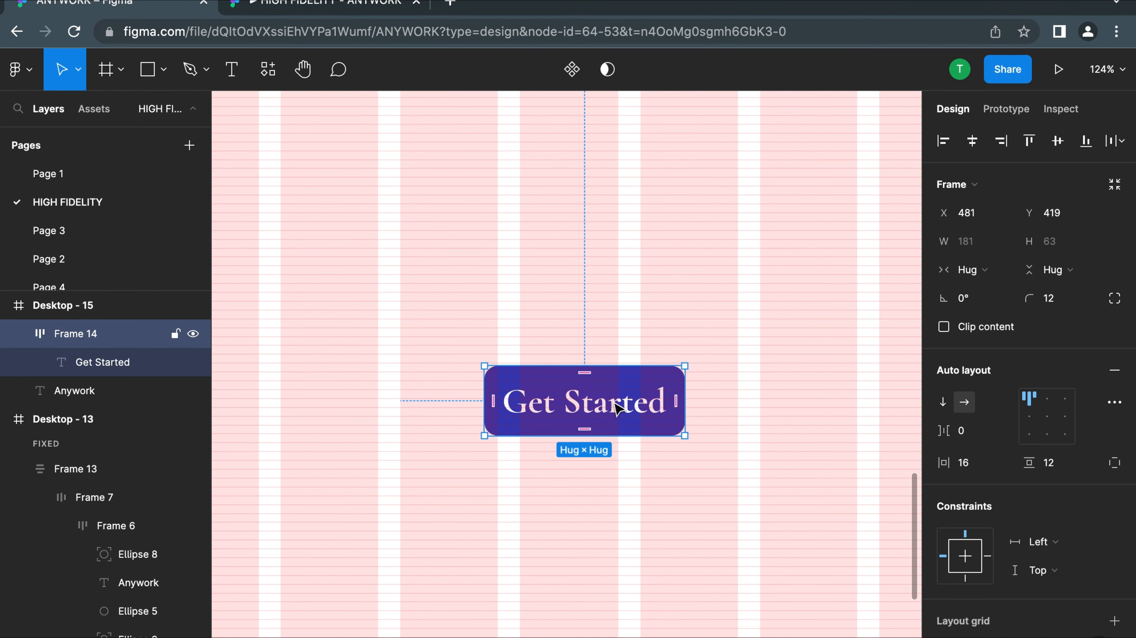
scroll(617, 408, "down", 4)
scroll(585, 404, "up", 6)
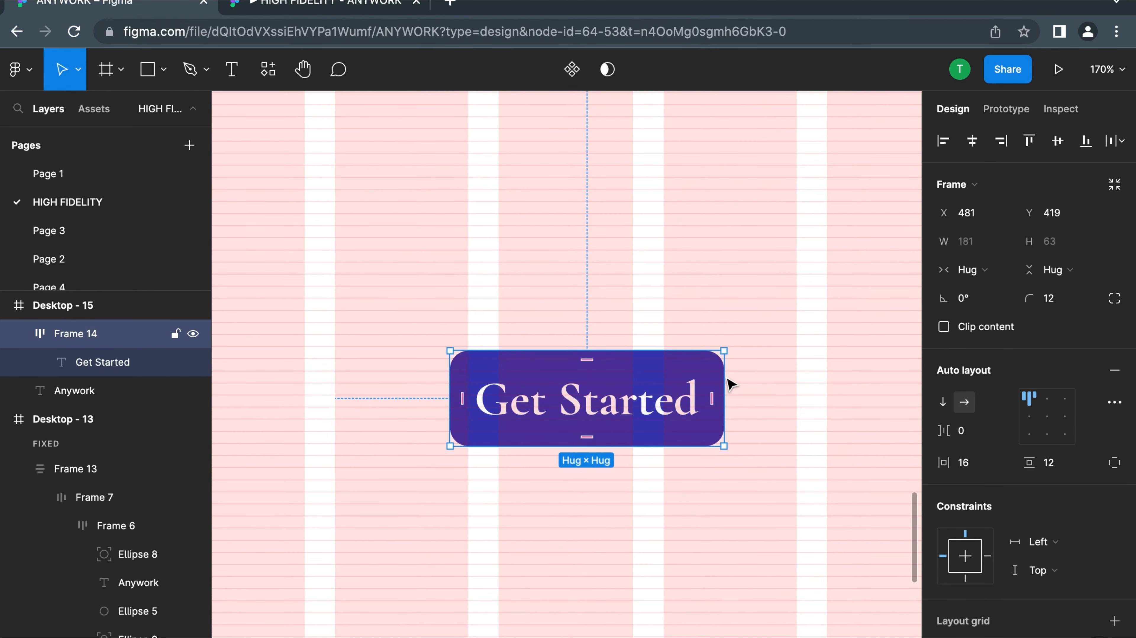
left_click(965, 463)
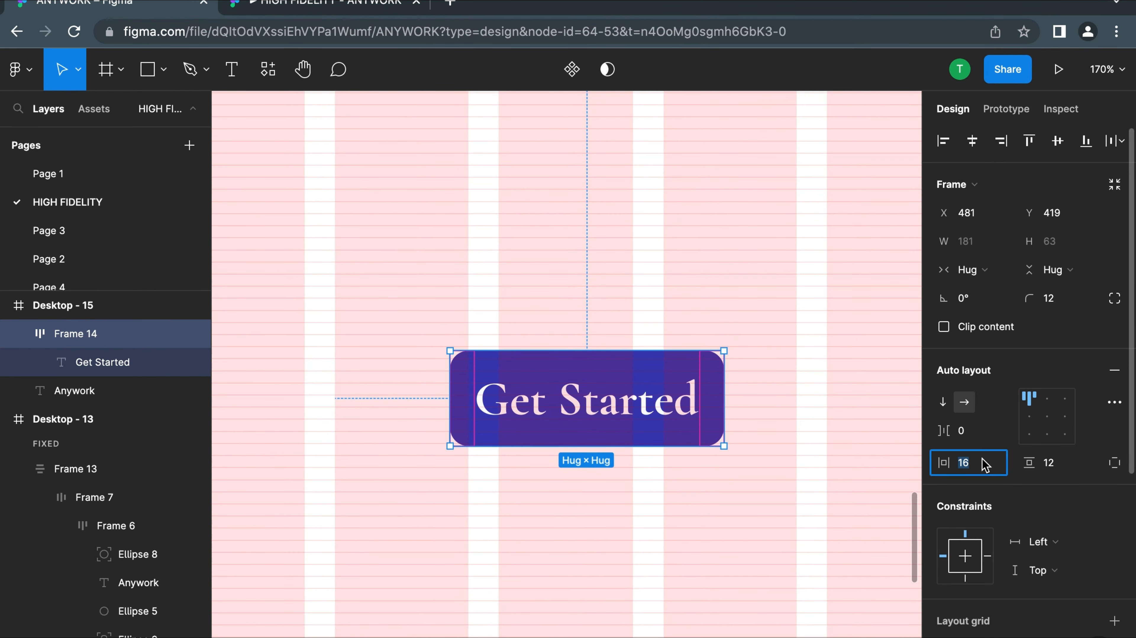
left_click(1045, 463)
left_click(748, 320)
Compare the Get Started button with the original one in the finished Desktop - 13 design
scroll(749, 323, "down", 3)
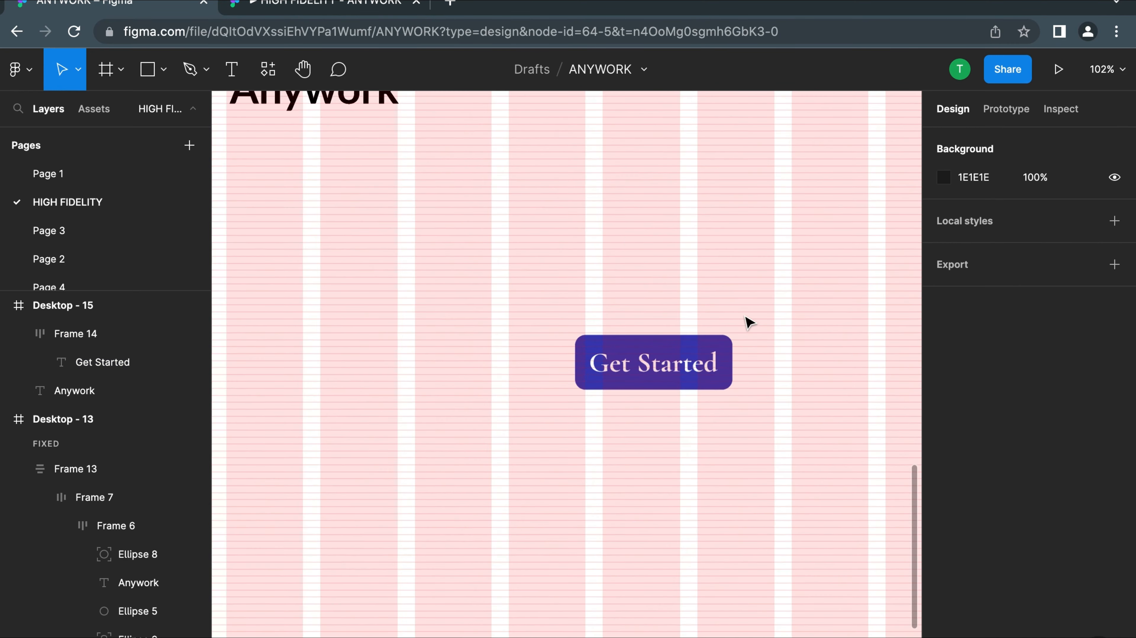
scroll(750, 322, "down", 5)
scroll(737, 337, "up", 4)
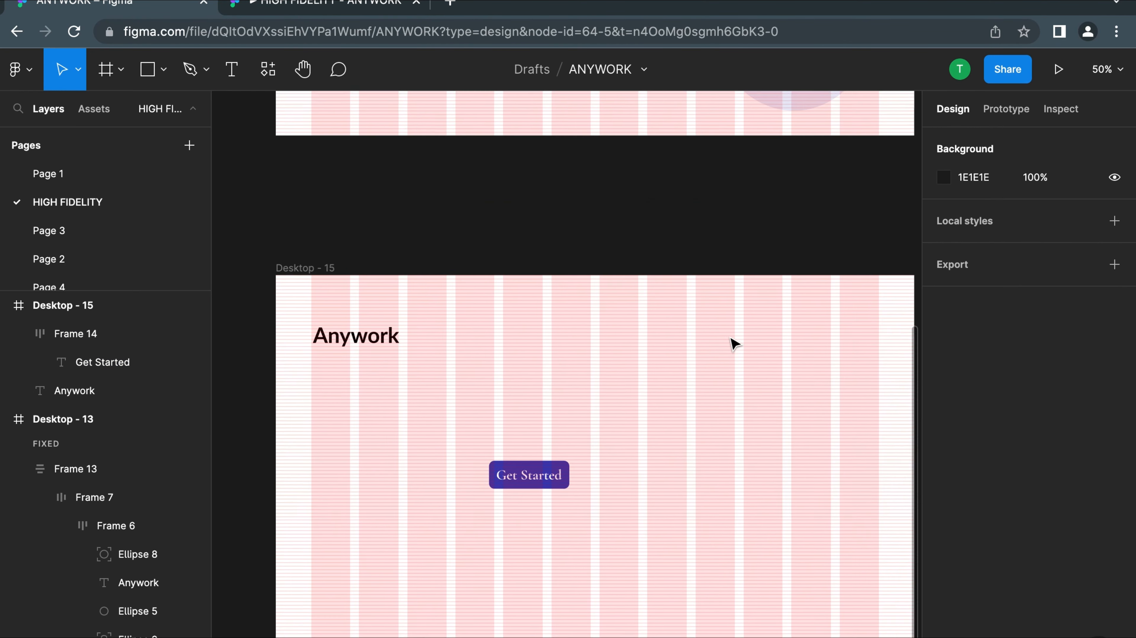
scroll(723, 346, "down", 4)
scroll(614, 415, "up", 1)
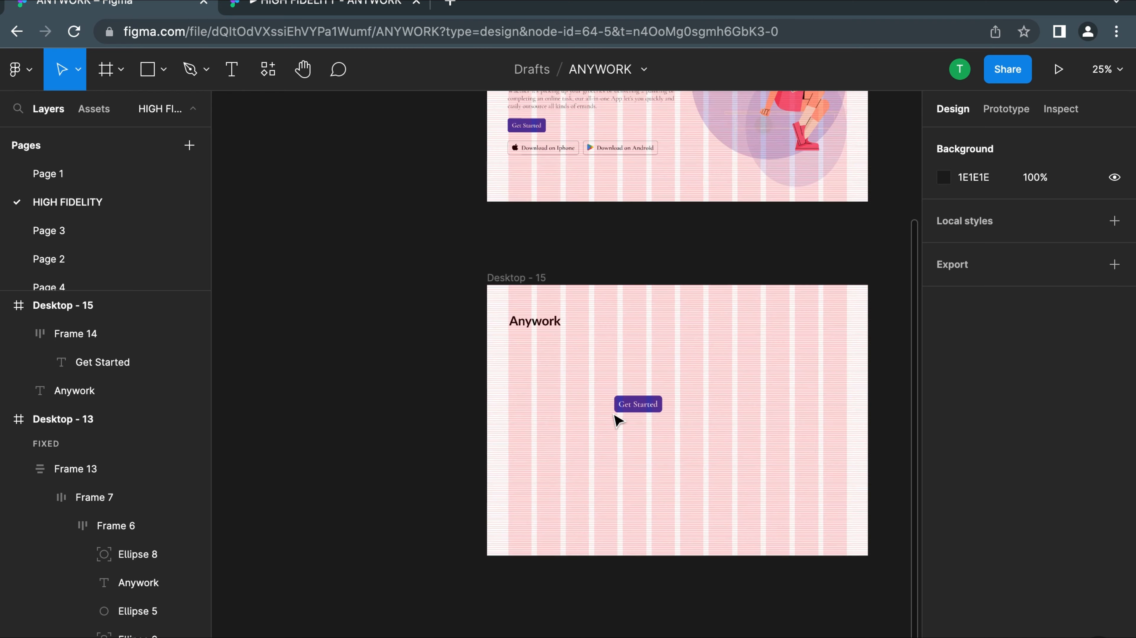
scroll(648, 416, "up", 1)
scroll(663, 408, "up", 2)
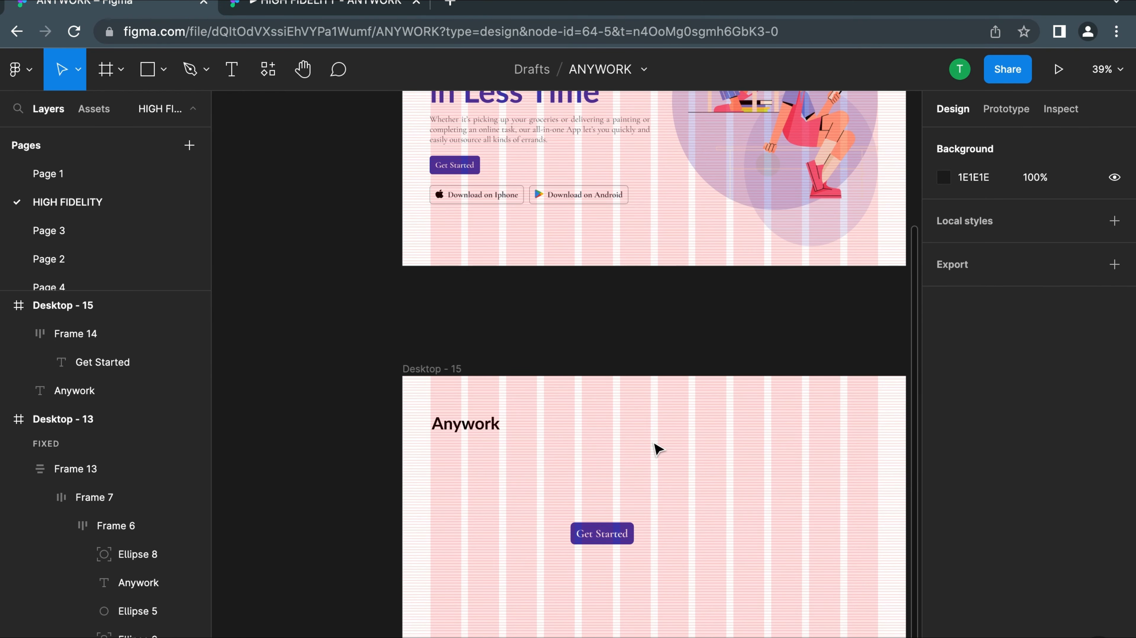
Move the Get Started button to X 297, Y 393 on the Desktop - 15 frame
scroll(643, 434, "down", 4)
scroll(636, 492, "up", 6)
left_click(627, 479)
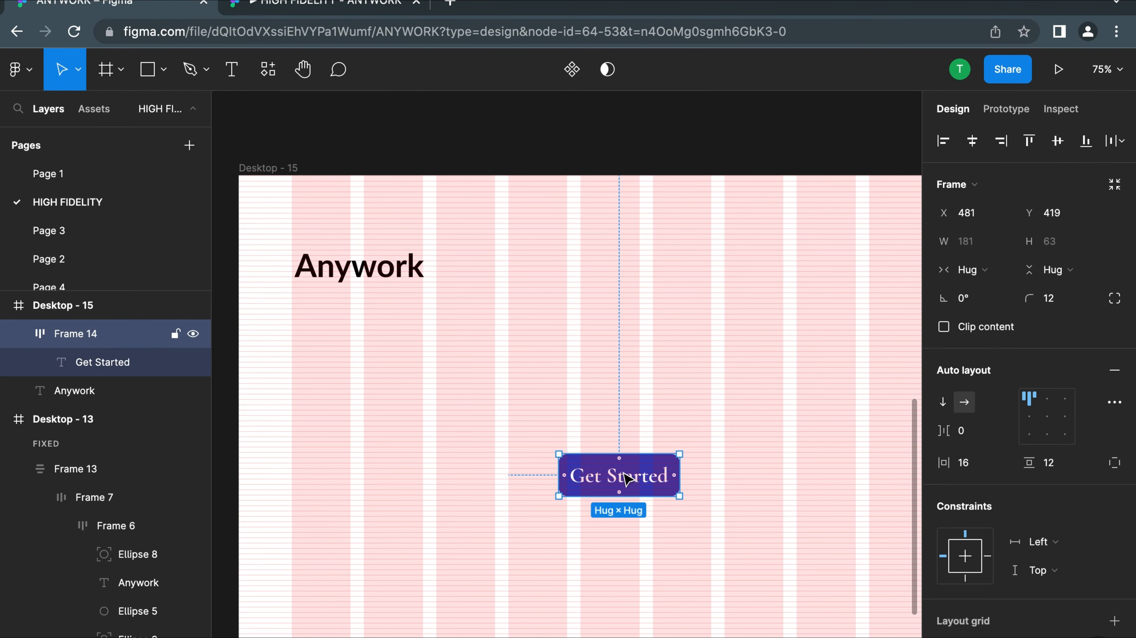
left_click_drag(627, 479, 491, 464)
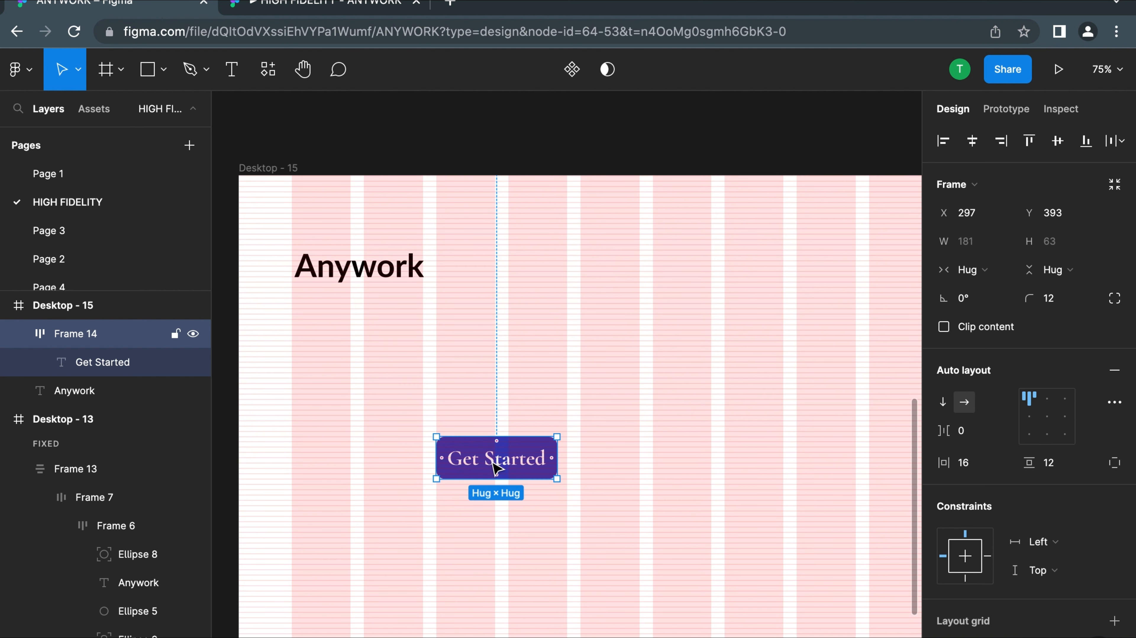
Try to move the Get Started text separately from its button, undo the move, and reselect the whole button
double_click(500, 469)
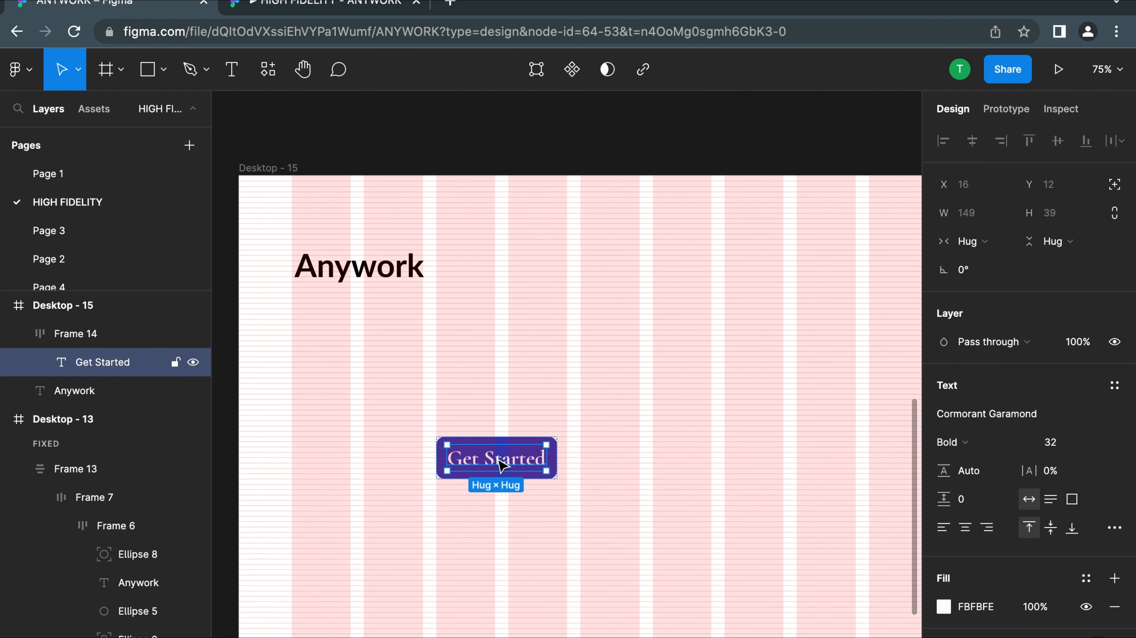
left_click_drag(502, 465, 540, 397)
key("super+z")
left_click(659, 436)
left_click(481, 454)
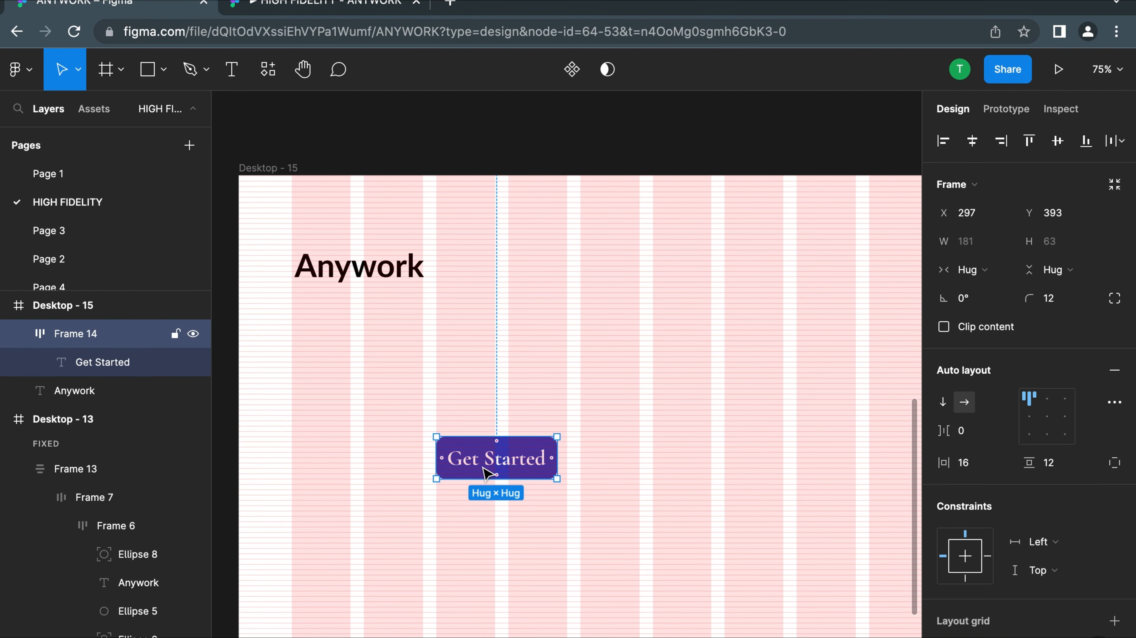
Move the Get Started button to X 84, Y 777, aligned with the first grid column beneath the Anywork text
left_click_drag(487, 472, 441, 471)
scroll(441, 472, "down", 3)
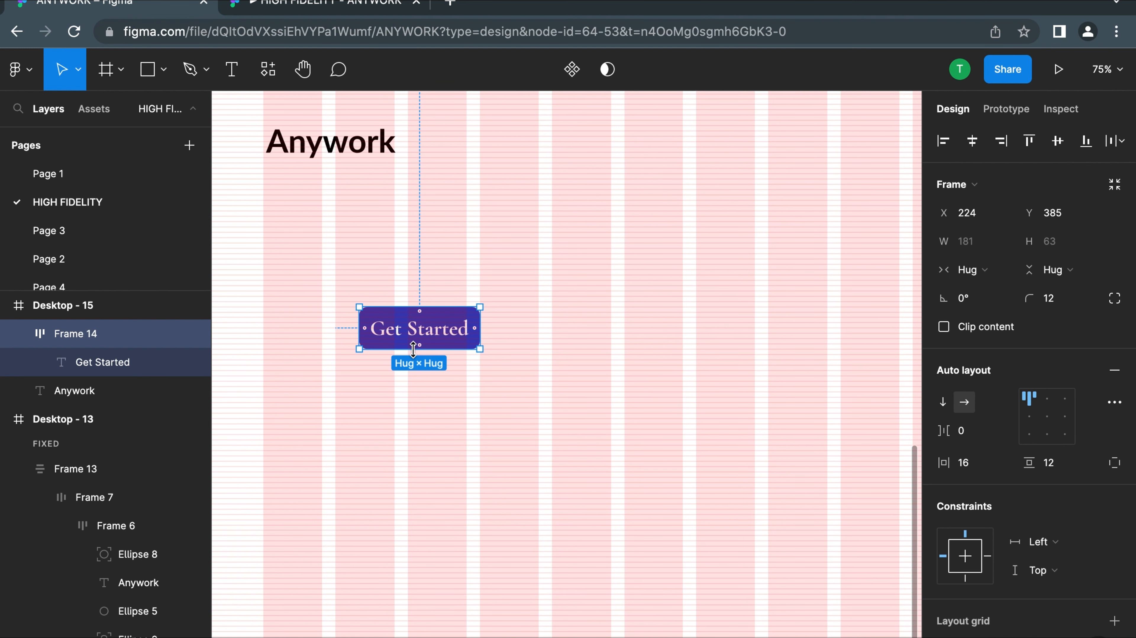
scroll(480, 297, "down", 2)
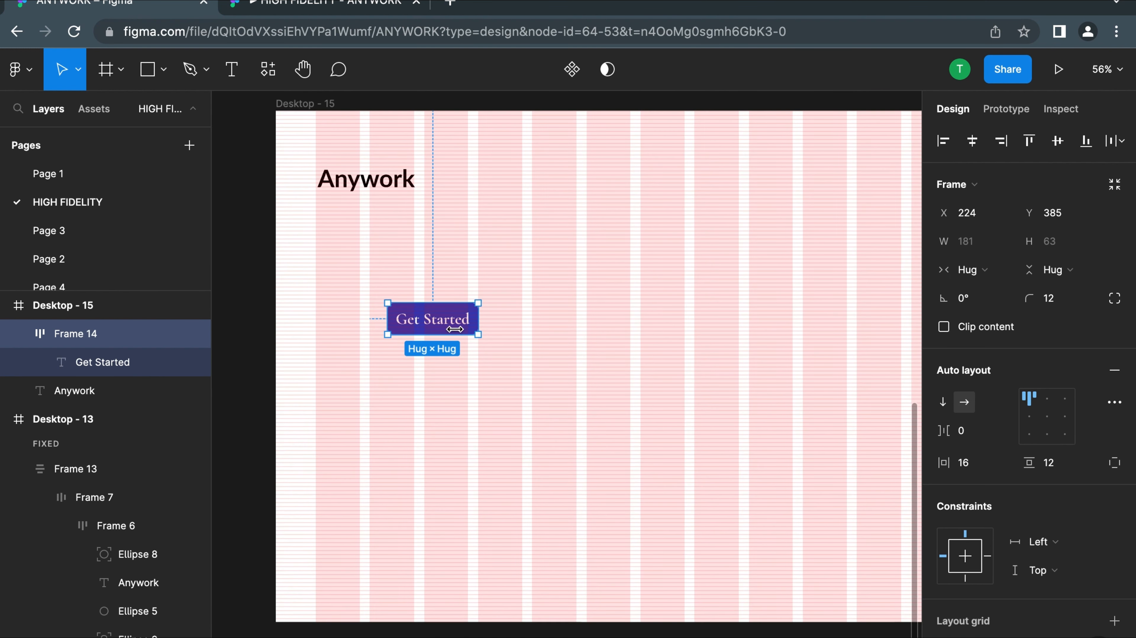
left_click_drag(431, 330, 330, 525)
Examine the yellow circles around the Anywork logo in the finished Desktop - 13 design
scroll(393, 442, "up", 10)
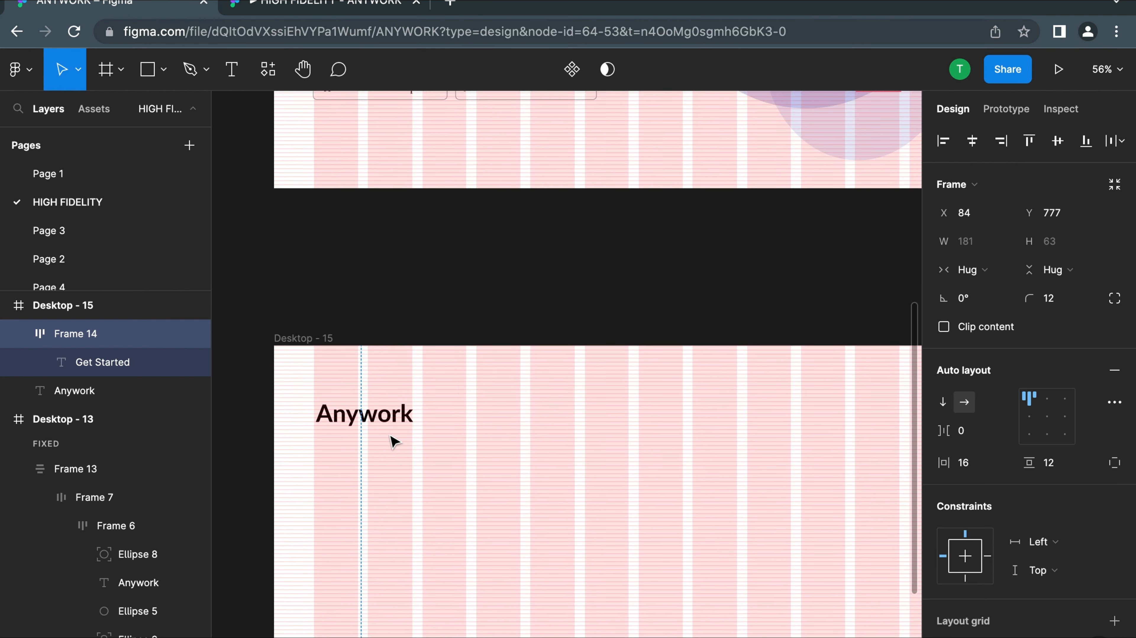
scroll(447, 420, "down", 3)
scroll(424, 420, "down", 3)
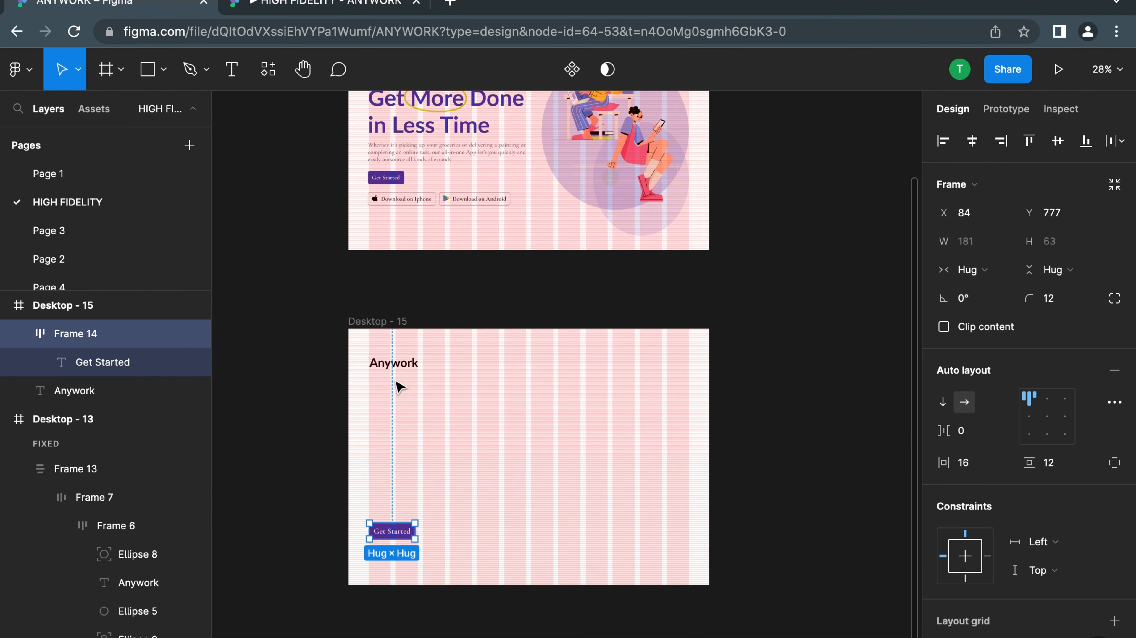
scroll(393, 388, "up", 5)
scroll(374, 151, "up", 10)
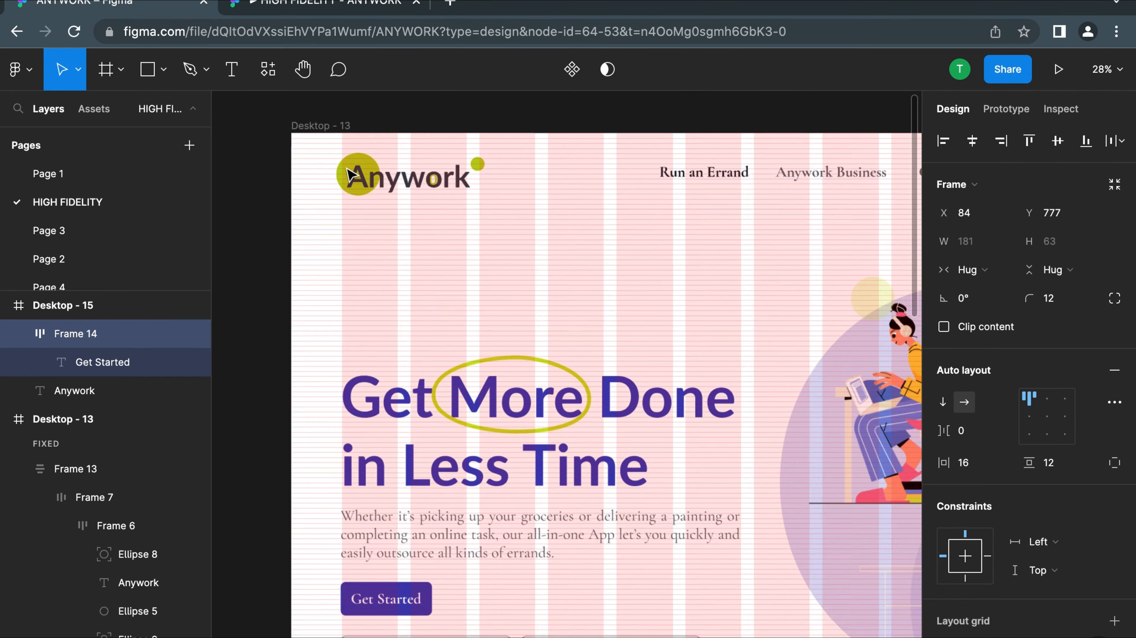
scroll(501, 219, "down", 10)
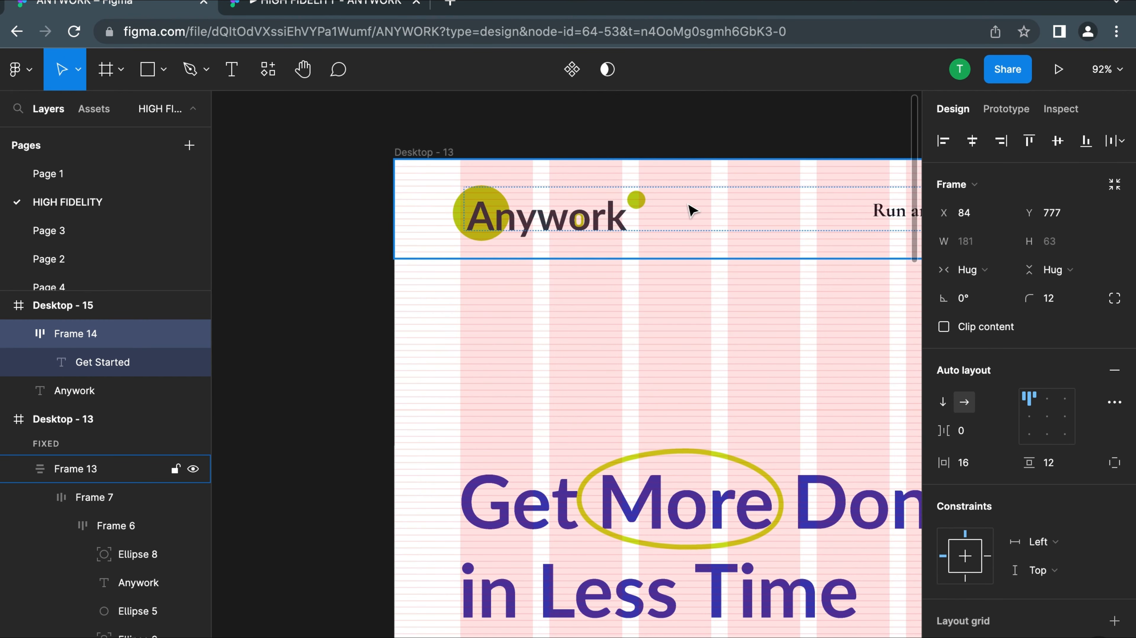
scroll(639, 208, "down", 5)
Add a 100 × 100 ellipse to the Desktop - 15 frame and place it over the start of Anywork at X 68, Y 76
left_click(166, 83)
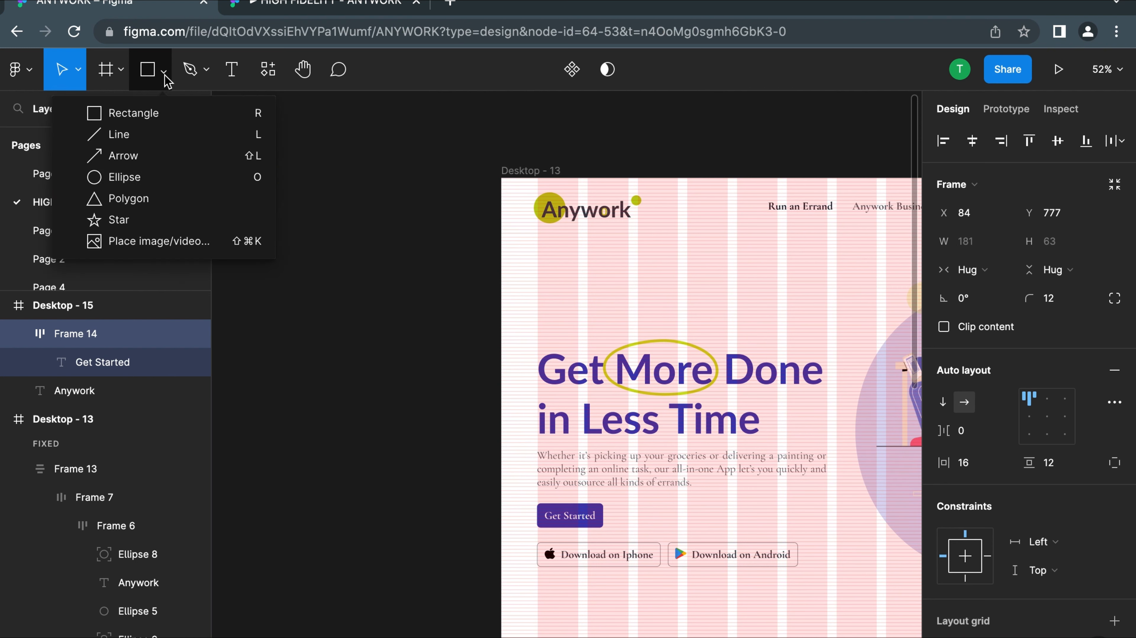
scroll(725, 284, "right", 5)
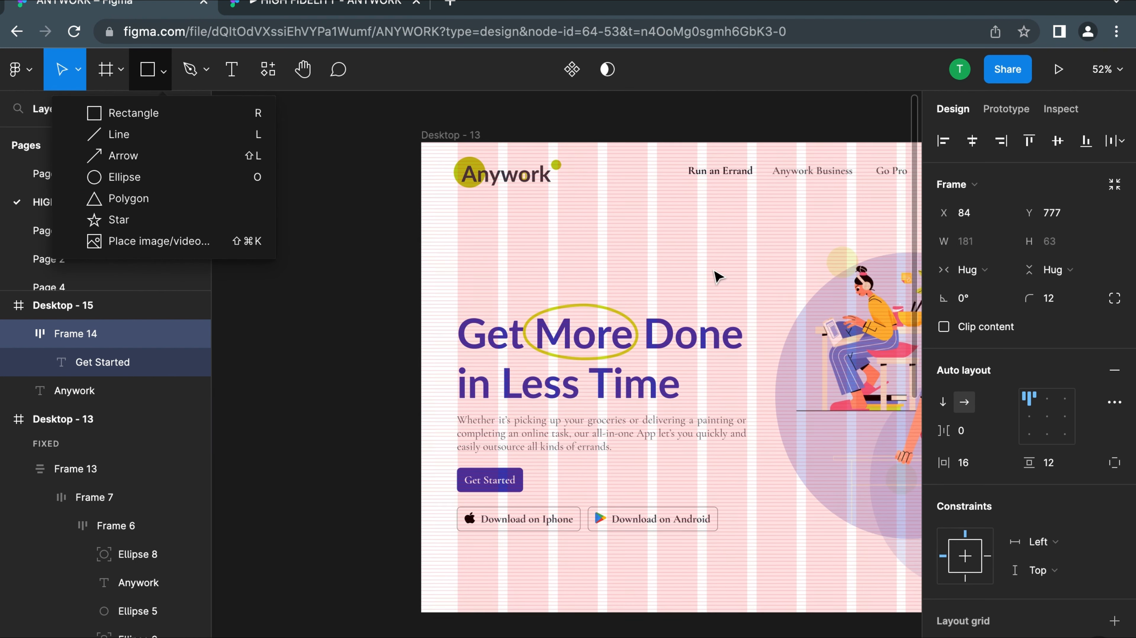
left_click(129, 178)
scroll(533, 343, "up", 10)
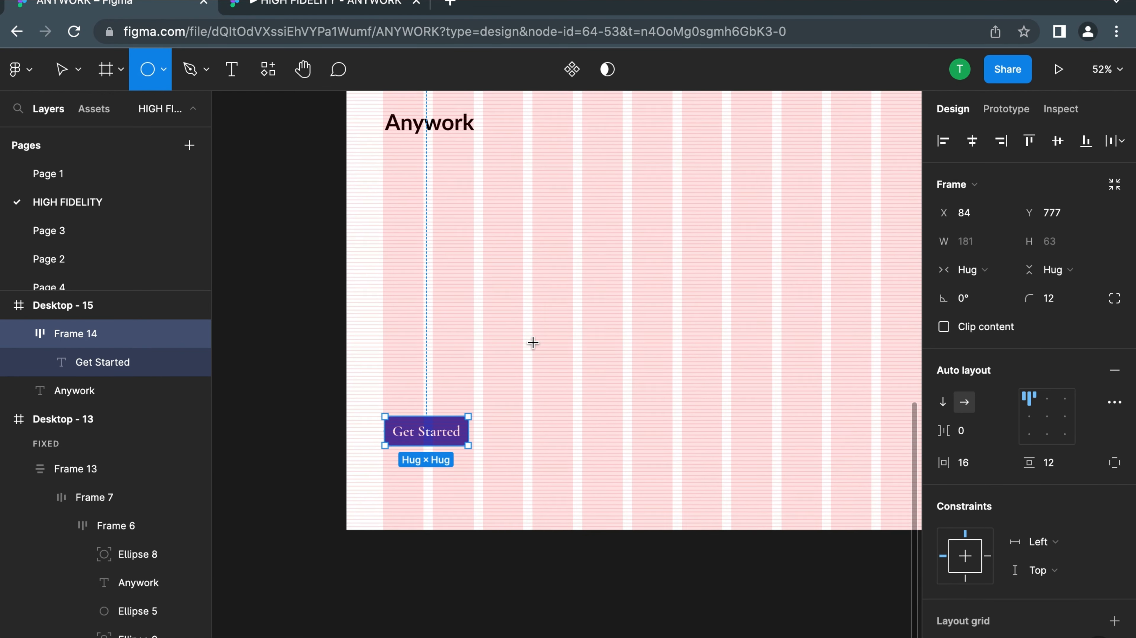
left_click(510, 327)
left_click_drag(514, 333, 417, 274)
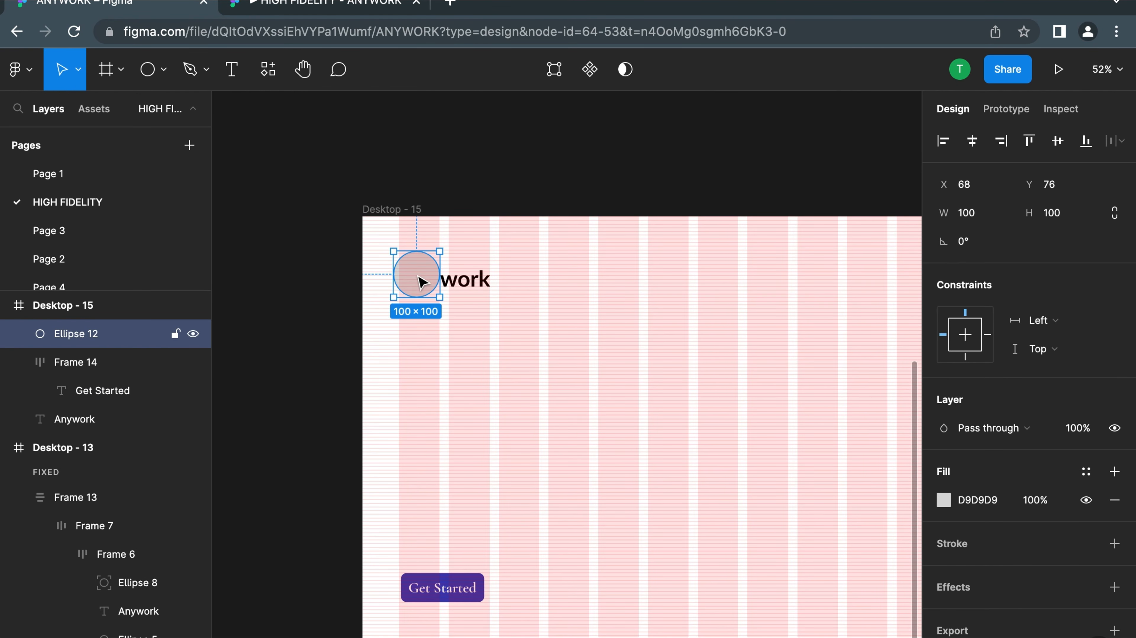
Send the circle behind the Anywork text and duplicate it
right_click(417, 274)
left_click(460, 326)
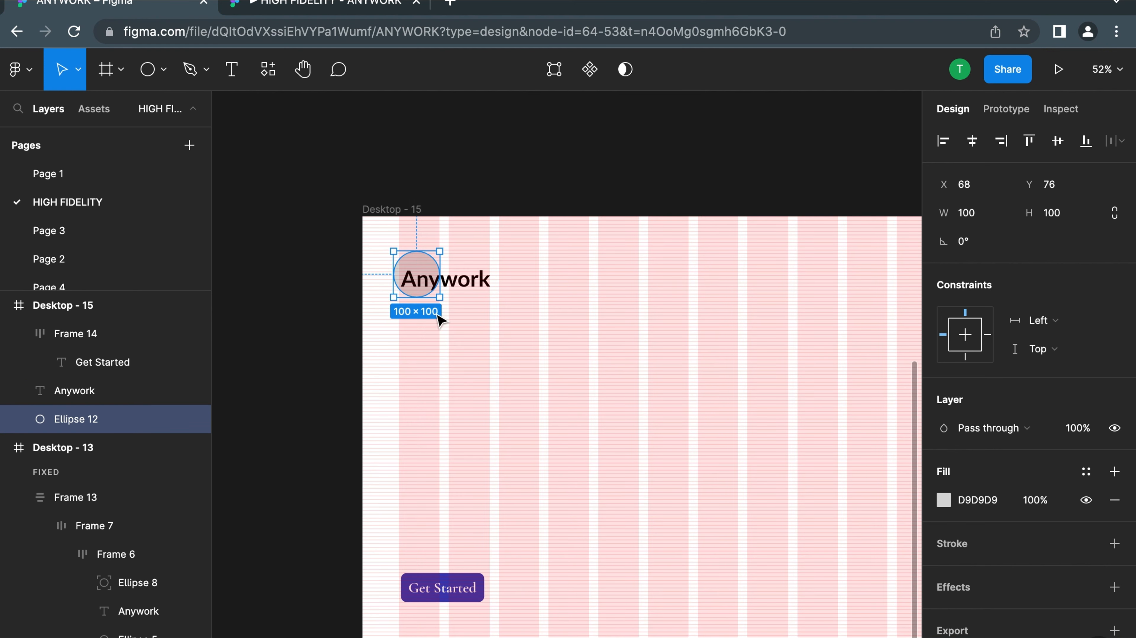
left_click(561, 287)
left_click(406, 258)
key("super+d")
left_click_drag(434, 276, 524, 269)
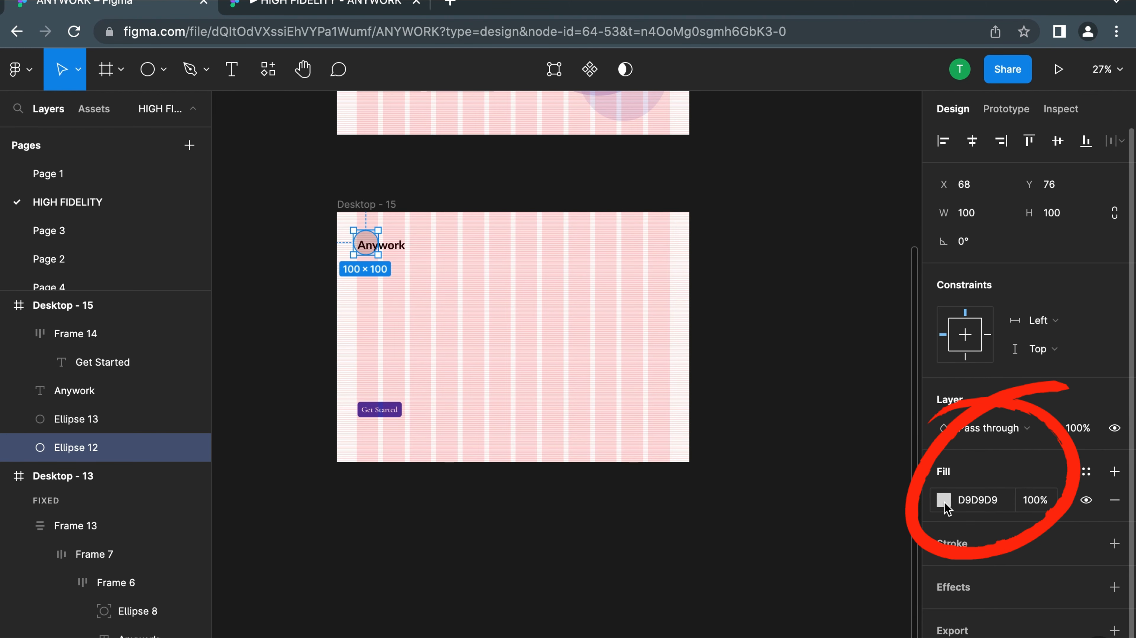
Fill the circle behind the Anywork text with yellow-green BCCE15, sampled from the circle in the finished design's logo
scroll(426, 349, "up", 4)
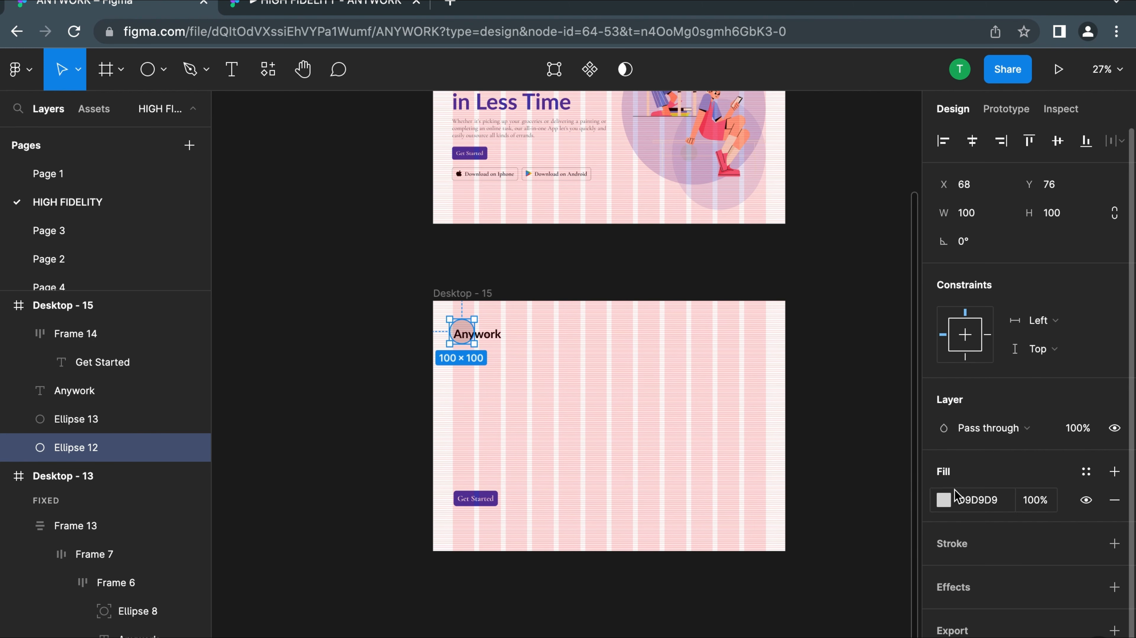
left_click(943, 501)
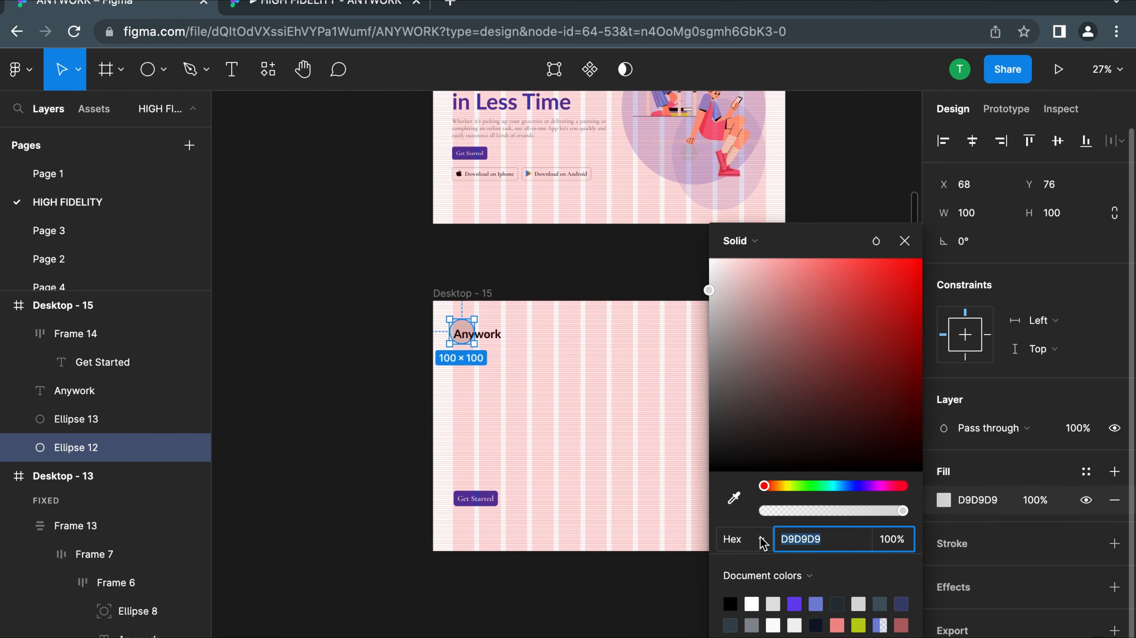
left_click(734, 497)
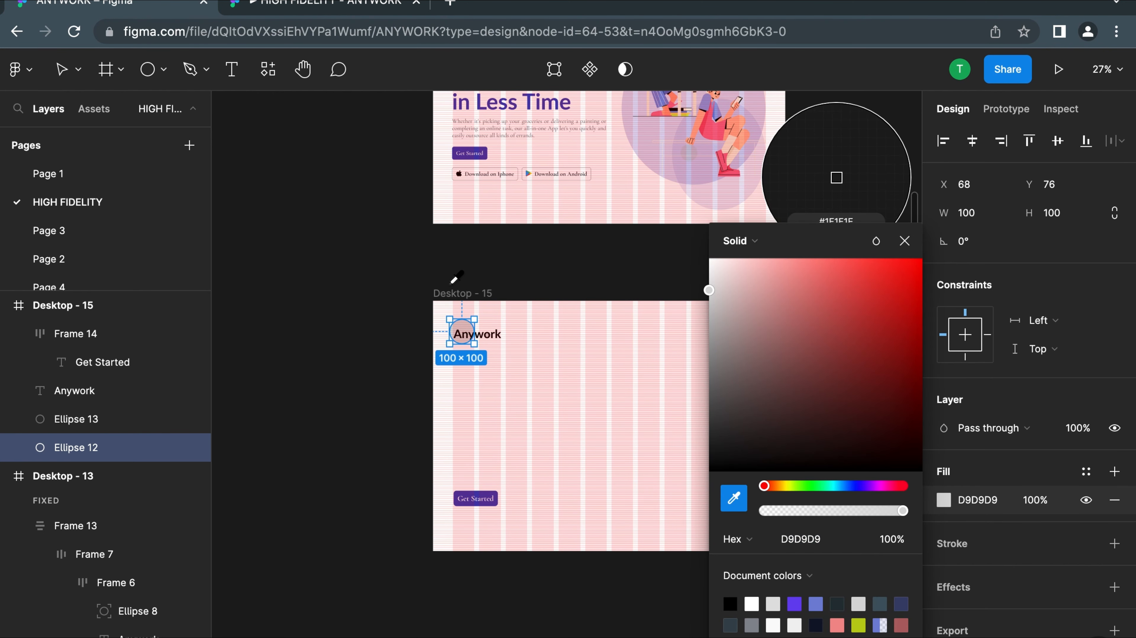
scroll(454, 274, "up", 3)
scroll(413, 172, "up", 5)
left_click(414, 172)
scroll(413, 172, "down", 4)
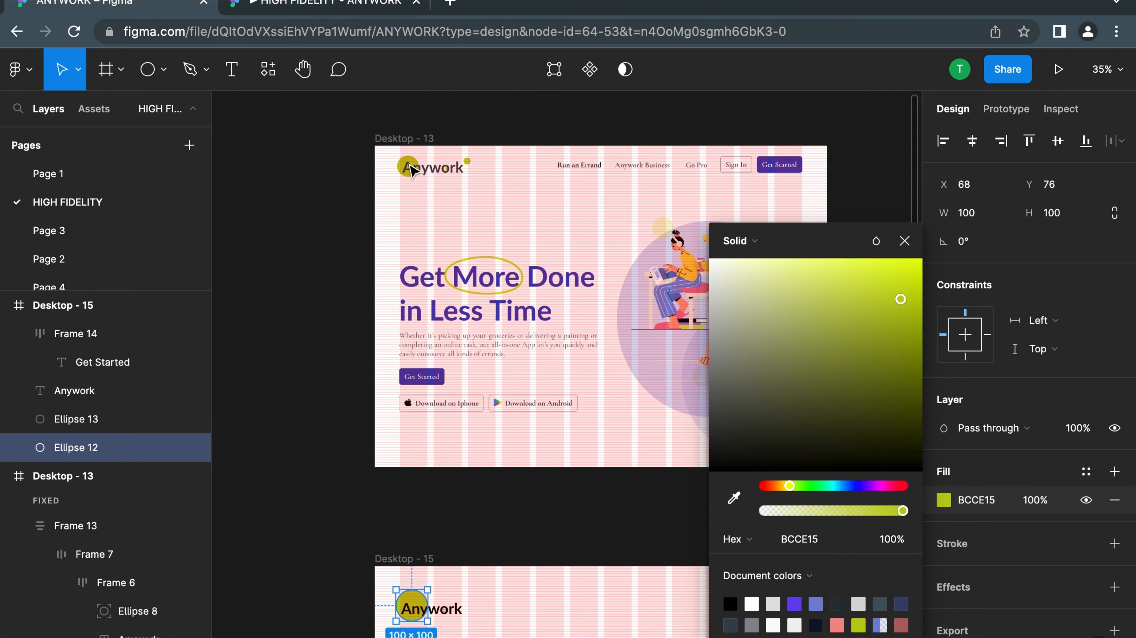
scroll(425, 600, "down", 5)
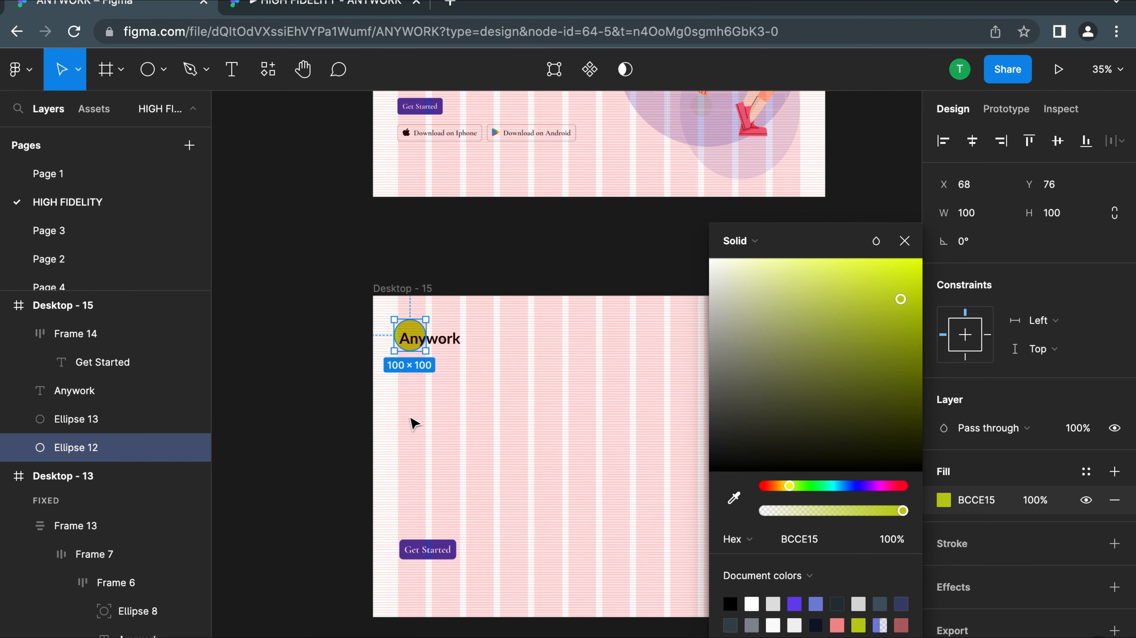
left_click(411, 418)
left_click(407, 333)
scroll(407, 333, "up", 4)
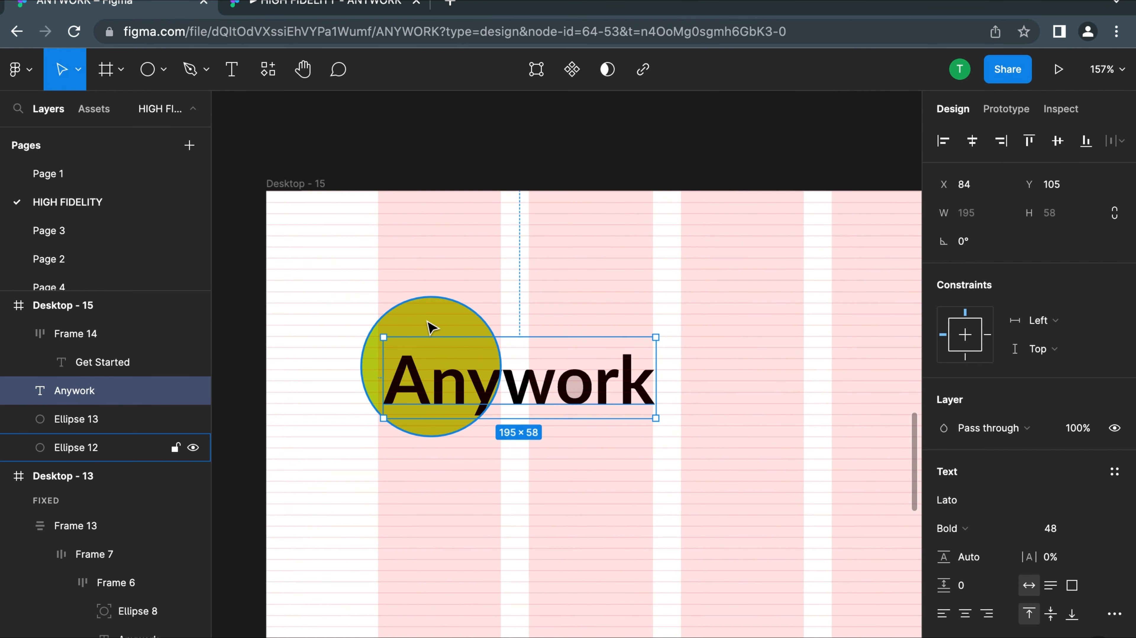
Fill the small 21 × 21 circle behind the "o" of Anywork with the yellow-green sampled from the larger logo circle
left_click(411, 329)
scroll(489, 354, "up", 3)
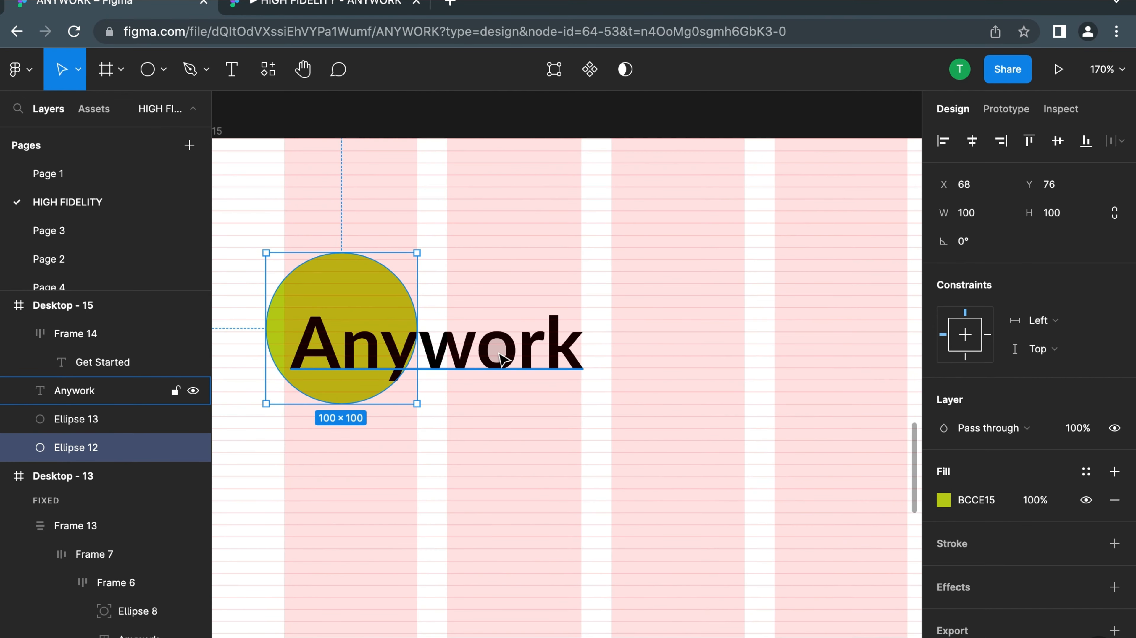
scroll(503, 360, "up", 5)
double_click(498, 352)
key("Escape")
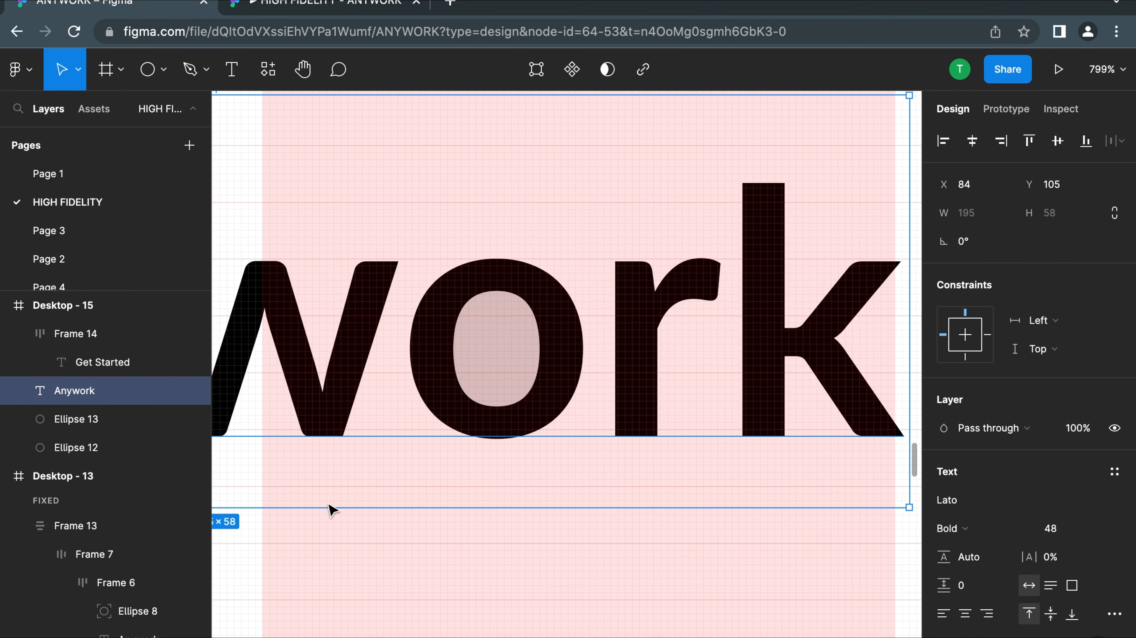
left_click(112, 419)
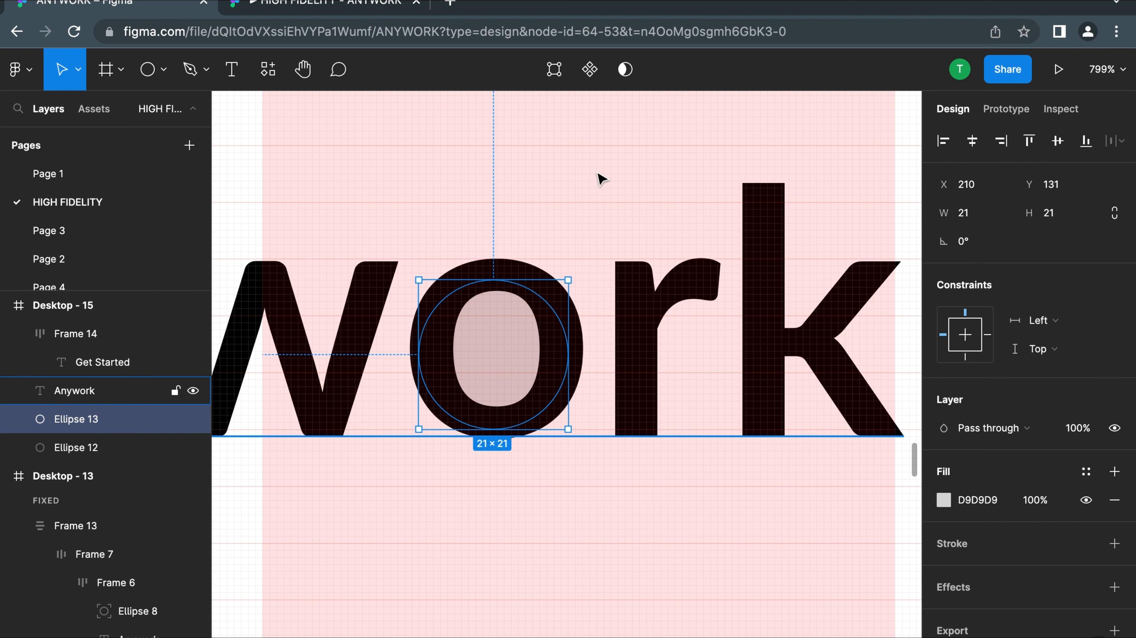
left_click(490, 392)
double_click(502, 358)
key("Escape")
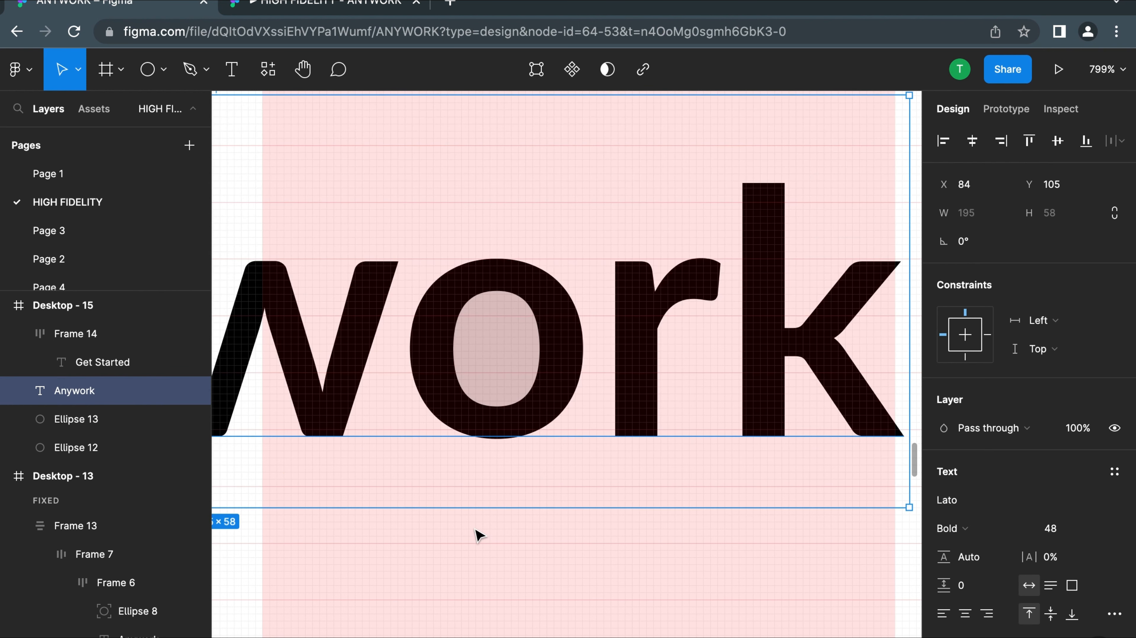
left_click(476, 532)
left_click(83, 420)
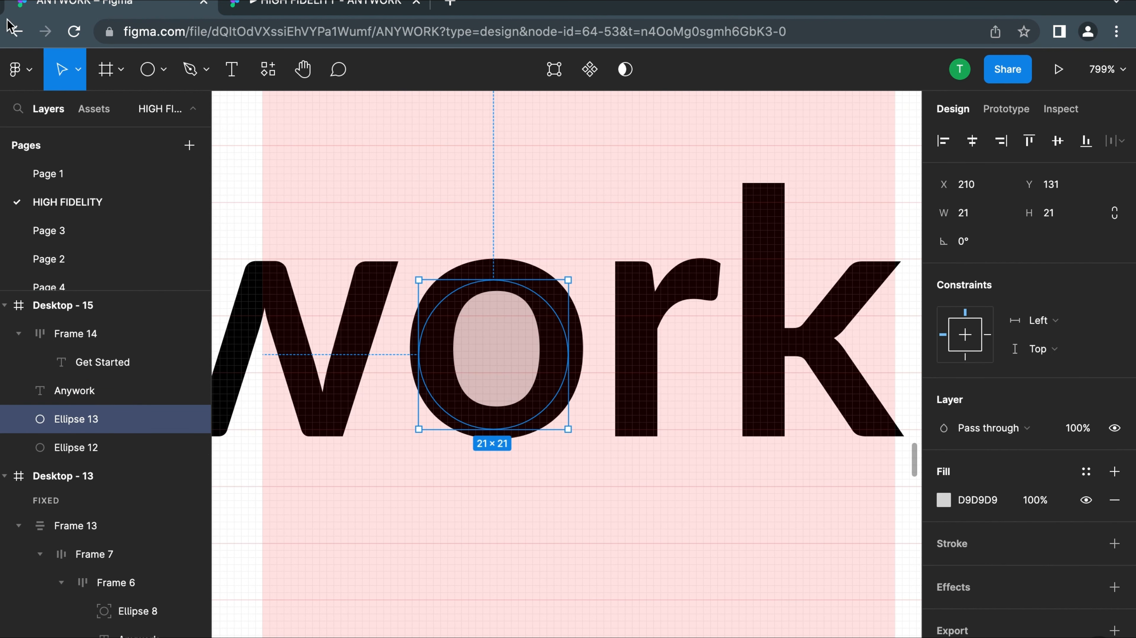
left_click(943, 500)
scroll(603, 501, "down", 5)
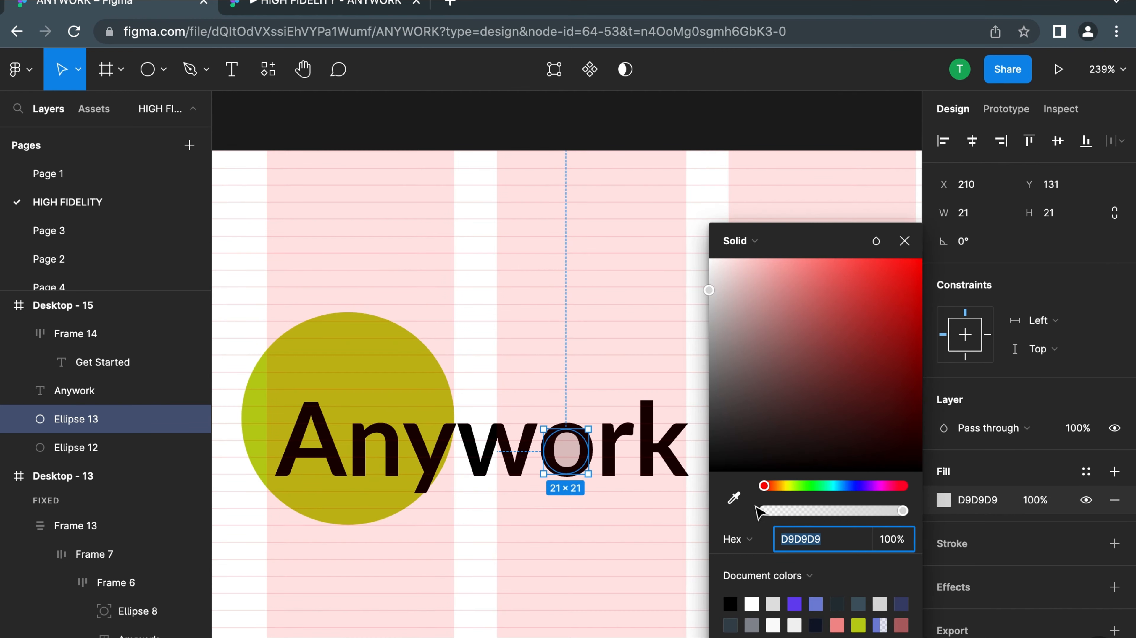
left_click(733, 498)
left_click(415, 351)
left_click(591, 615)
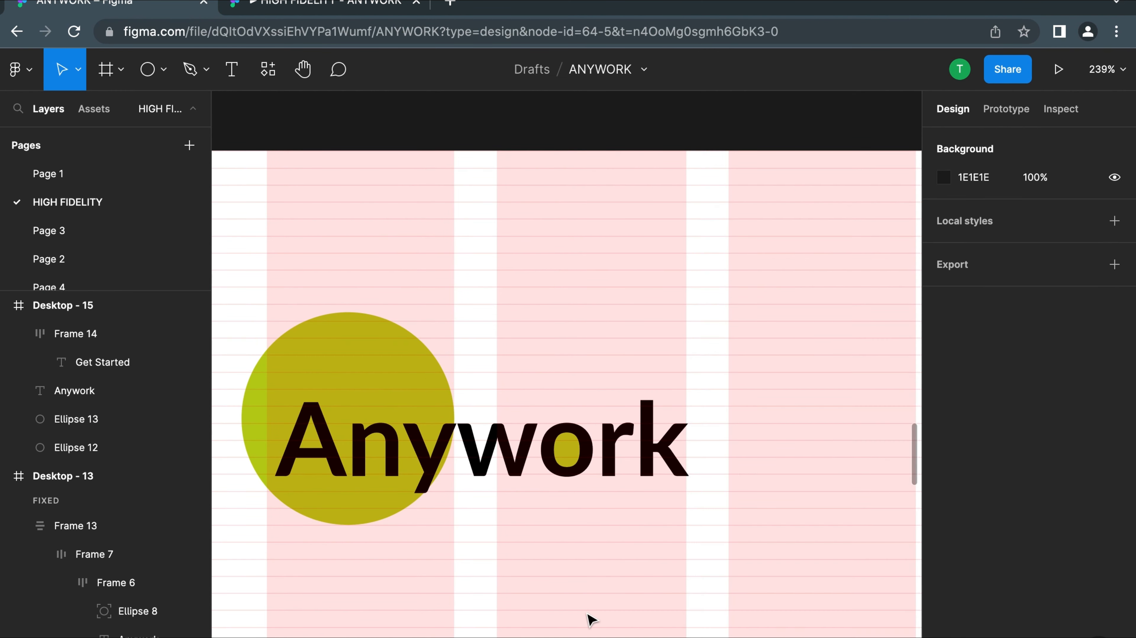
Examine the finished Desktop - 13 design and the recreated Anywork logo in Desktop - 15
scroll(590, 616, "down", 5)
scroll(591, 619, "right", 2)
scroll(591, 619, "up", 10)
scroll(588, 621, "down", 15)
scroll(588, 621, "right", 2)
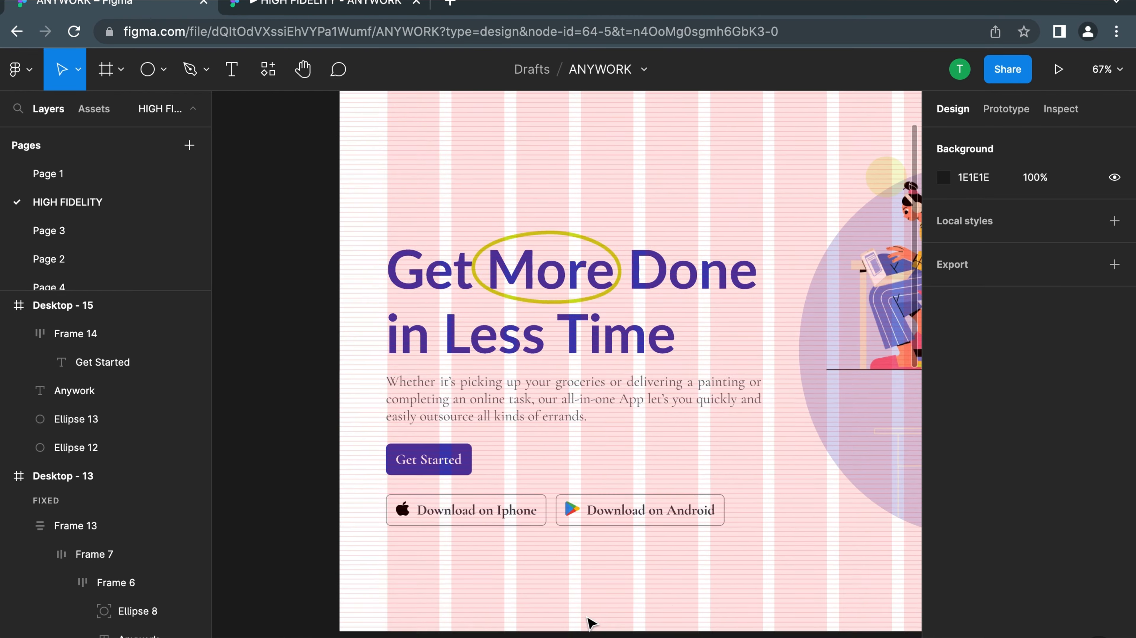
scroll(495, 422, "up", 5)
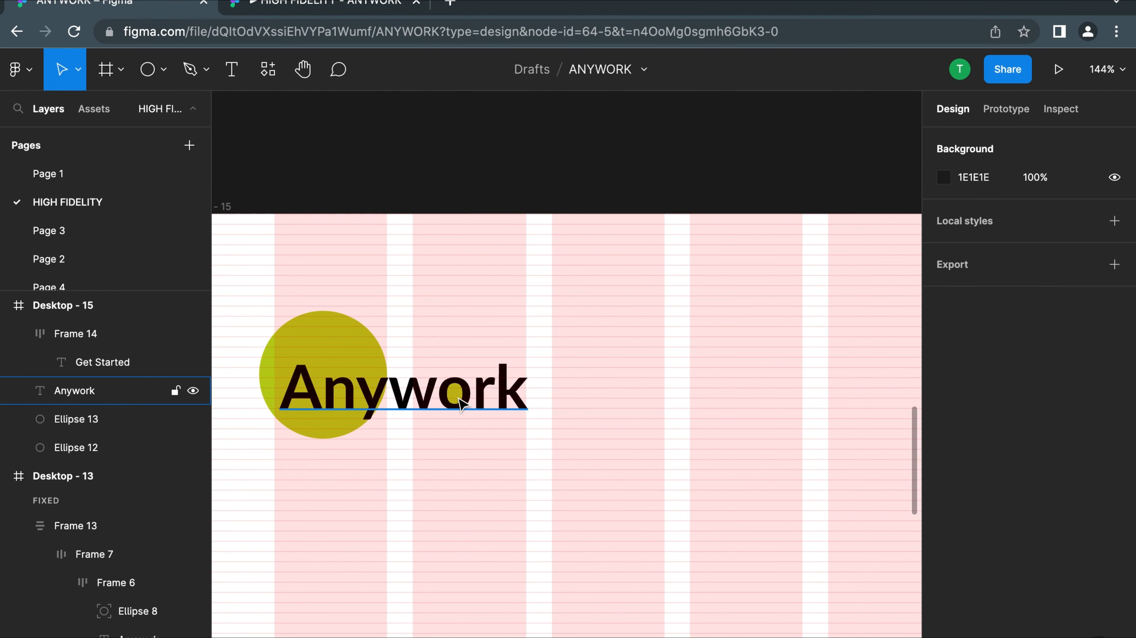
scroll(464, 398, "down", 4)
scroll(462, 400, "down", 7)
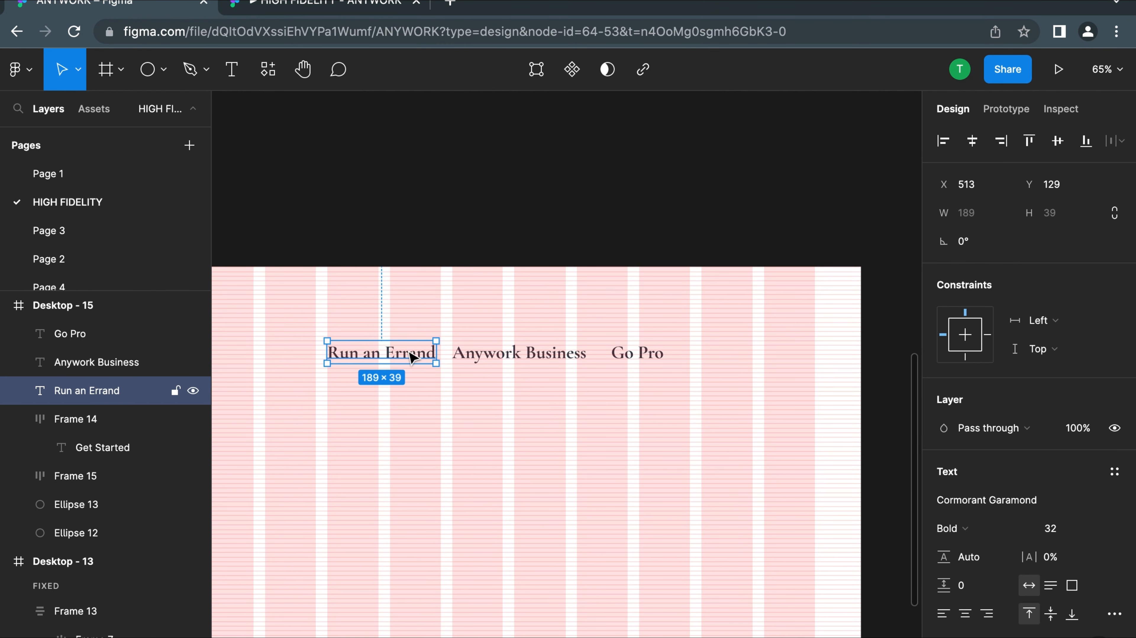
Combine Run an Errand, Anywork Business and Go Pro into a horizontal auto layout and move it beside the logo to X 427, Y 124
left_click(509, 353, "shift")
left_click(639, 356, "shift")
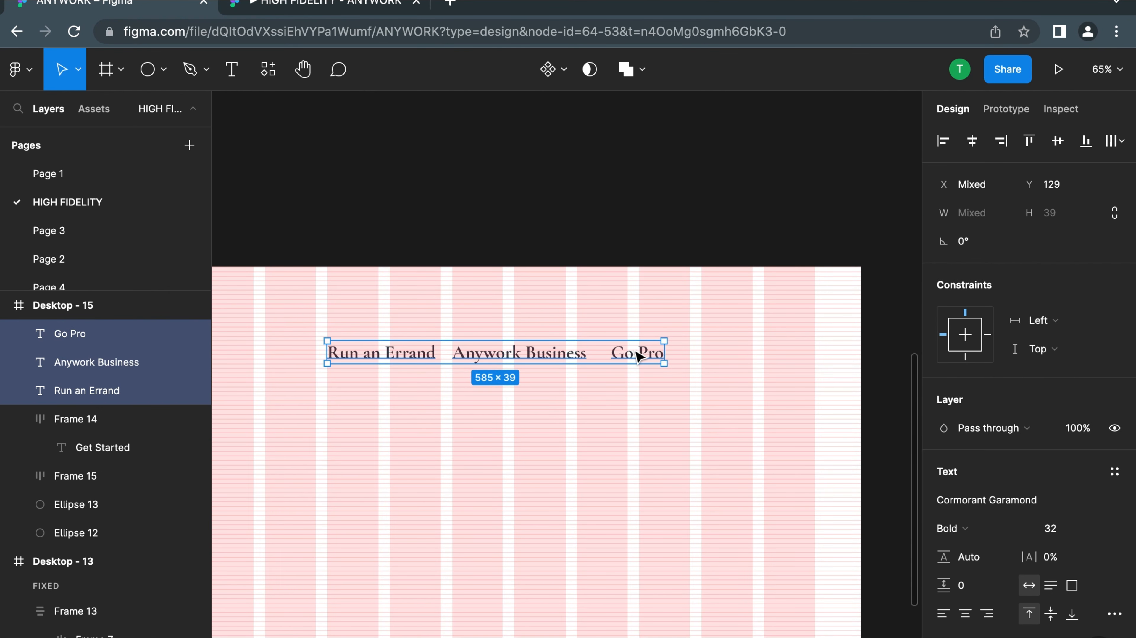
key("shift+a")
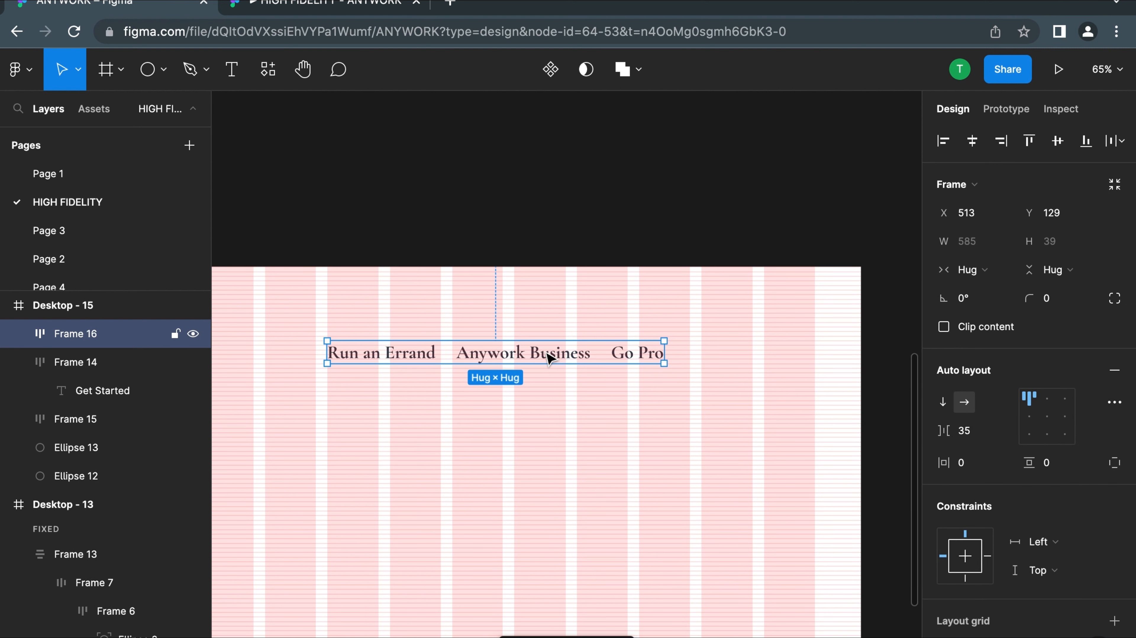
scroll(549, 358, "down", 5)
left_click_drag(531, 353, 508, 350)
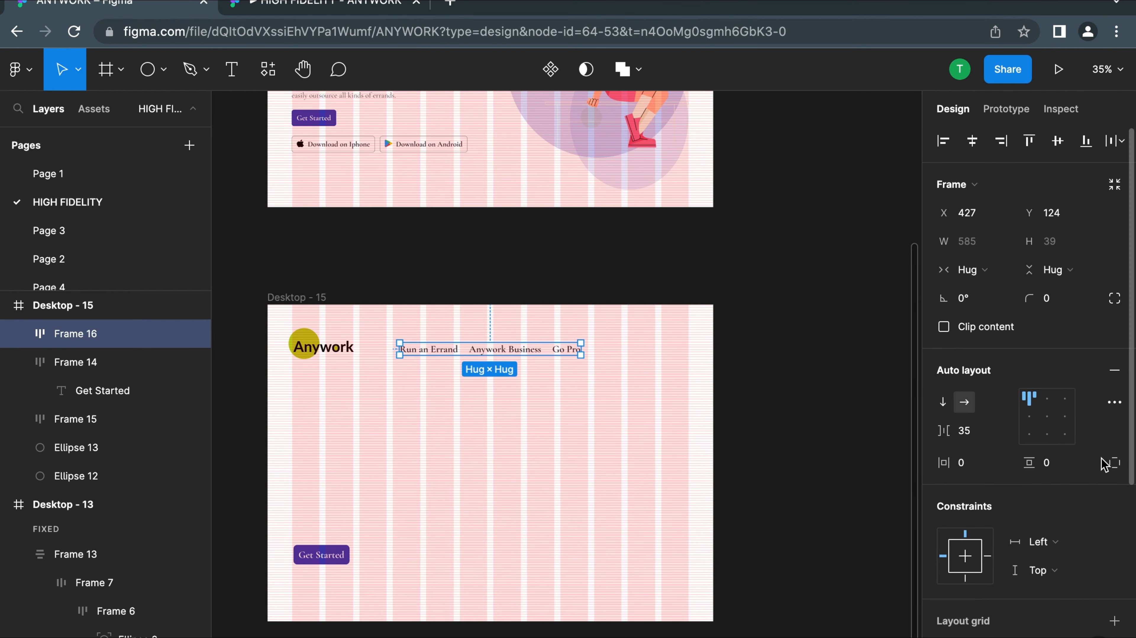
Set the navigation links' horizontal spacing to 36 and shift the row to X 426, Y 120
scroll(978, 471, "down", 1)
left_click(974, 405)
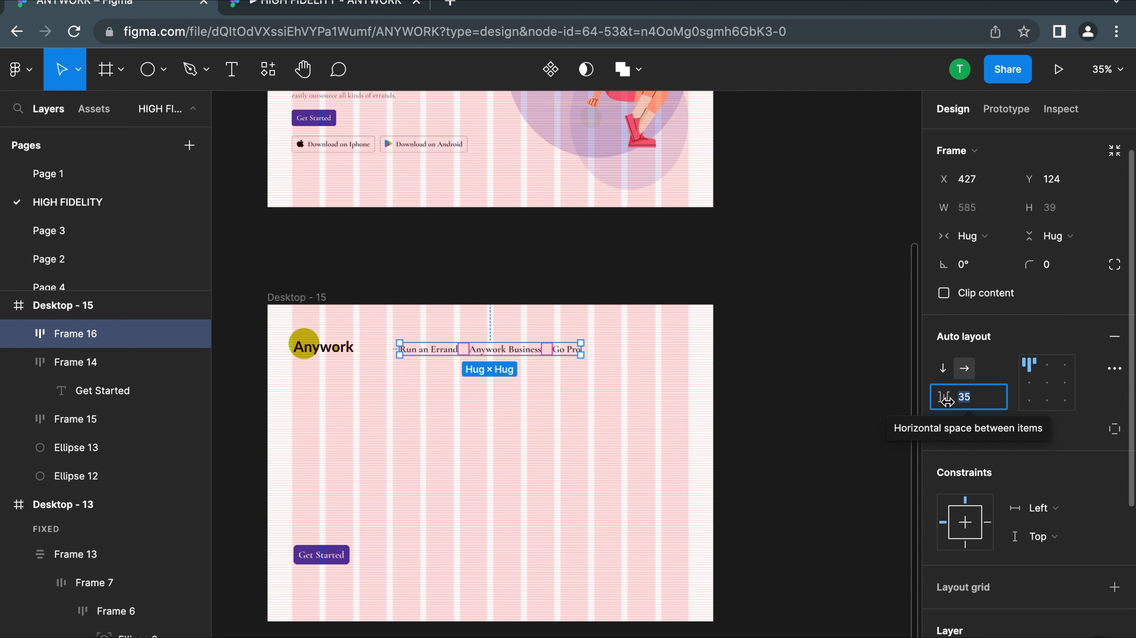
left_click_drag(947, 402, 948, 402)
left_click_drag(474, 353, 474, 353)
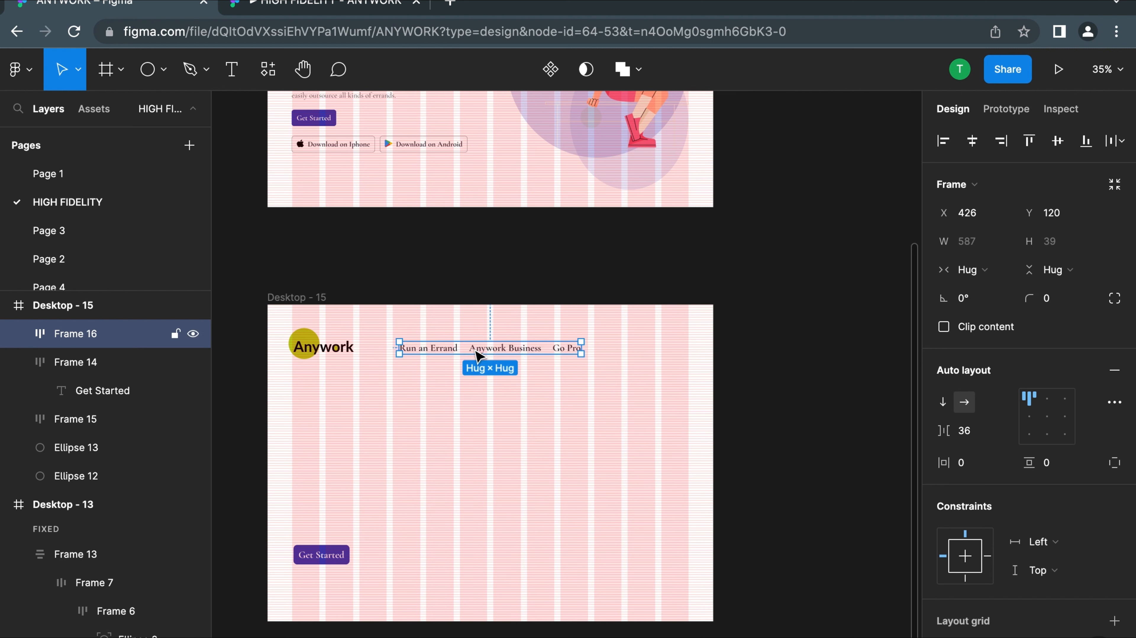
Set the horizontal padding, vertical padding and item spacing of the Anywork text's auto layout frame to 0
left_click(340, 349)
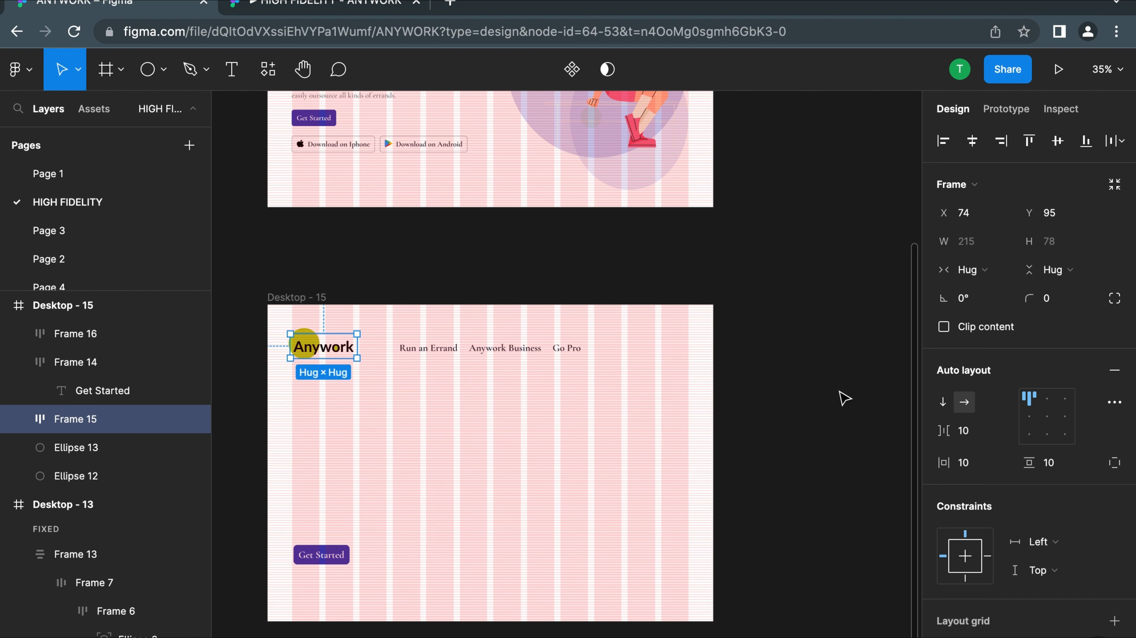
left_click(966, 469)
left_click(1051, 467)
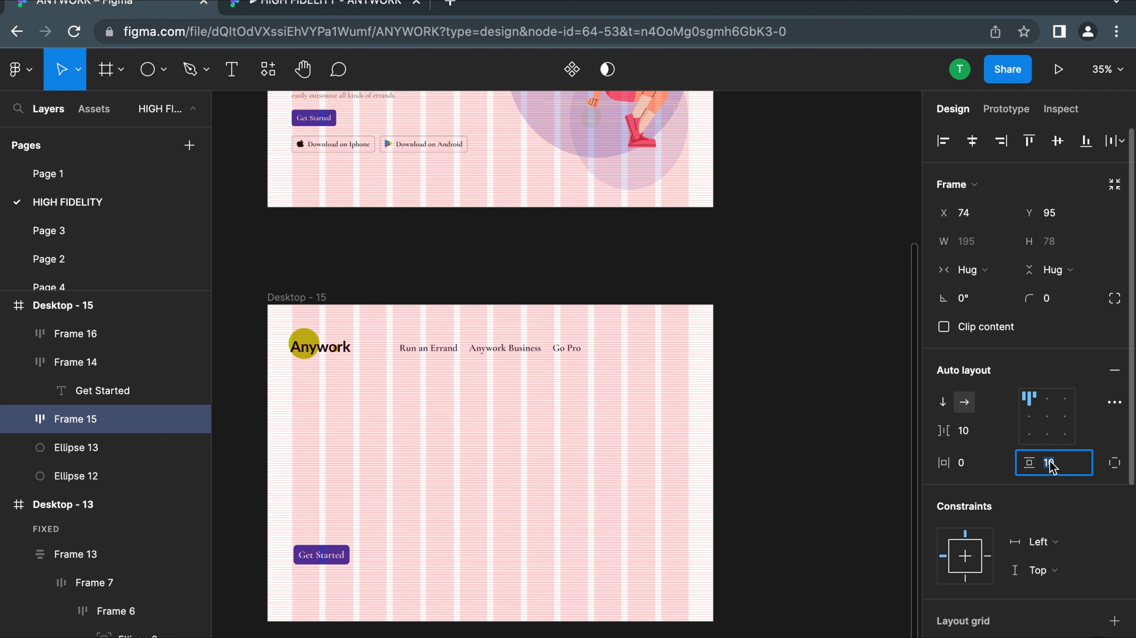
type("0")
left_click(965, 432)
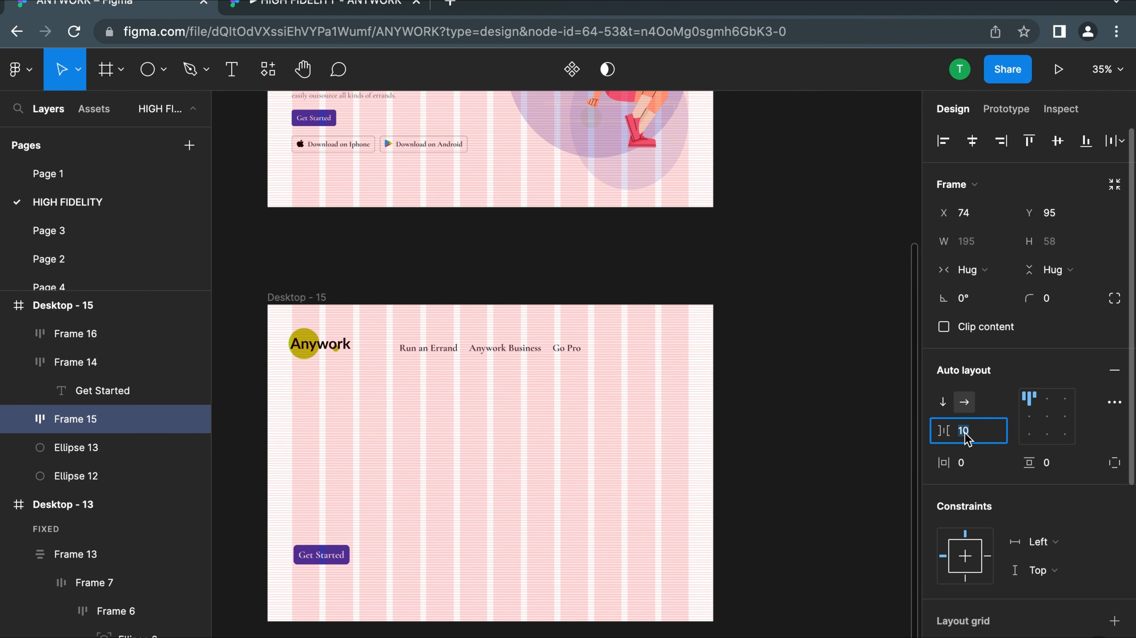
type("0")
key("Return")
scroll(297, 378, "up", 5)
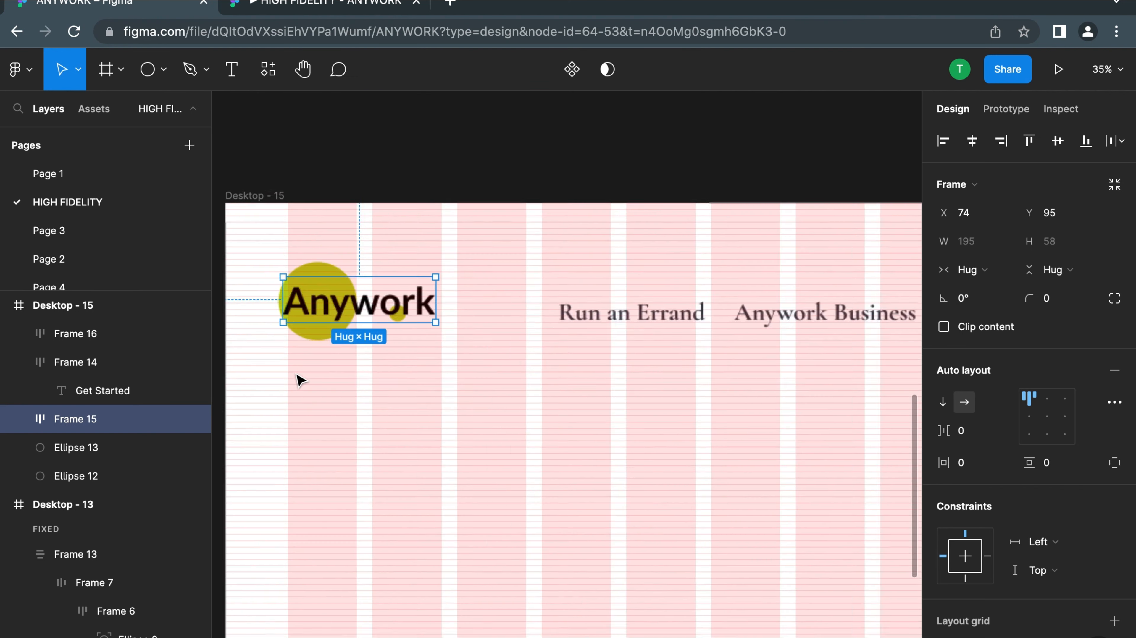
scroll(287, 265, "down", 10)
Set the Get Started button's corner radius to 8
left_click(327, 469)
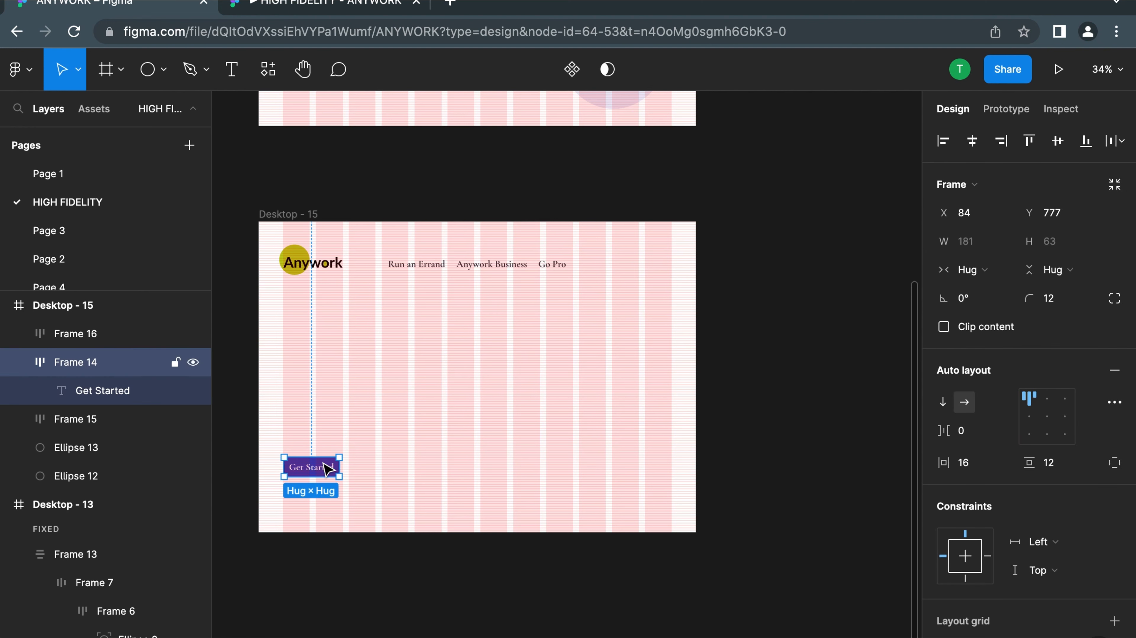
left_click(1050, 305)
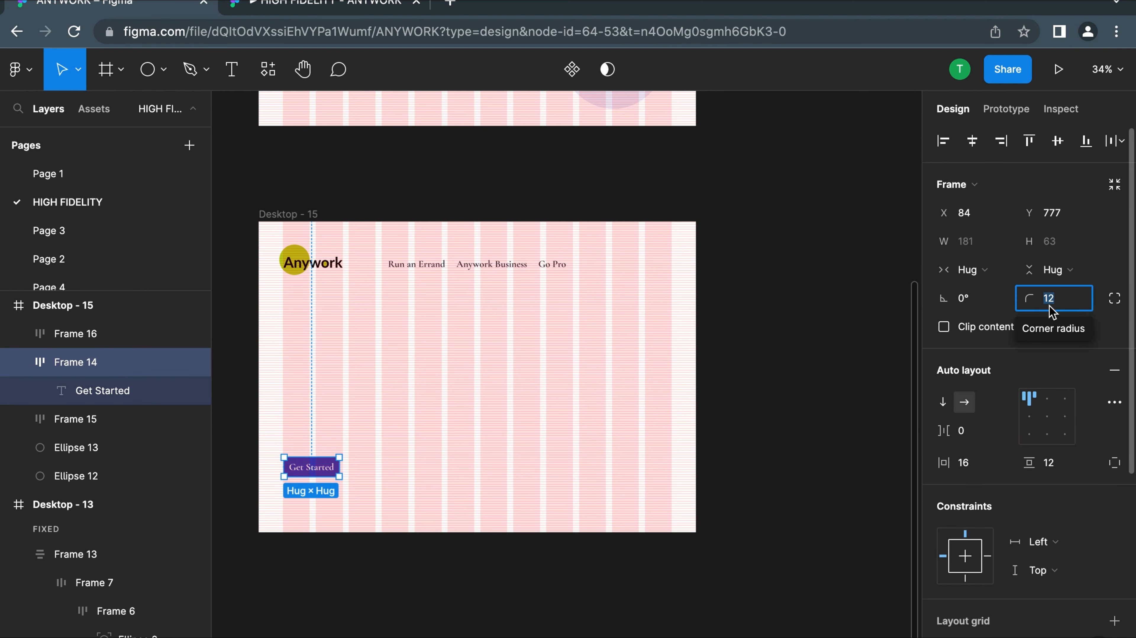
type("8")
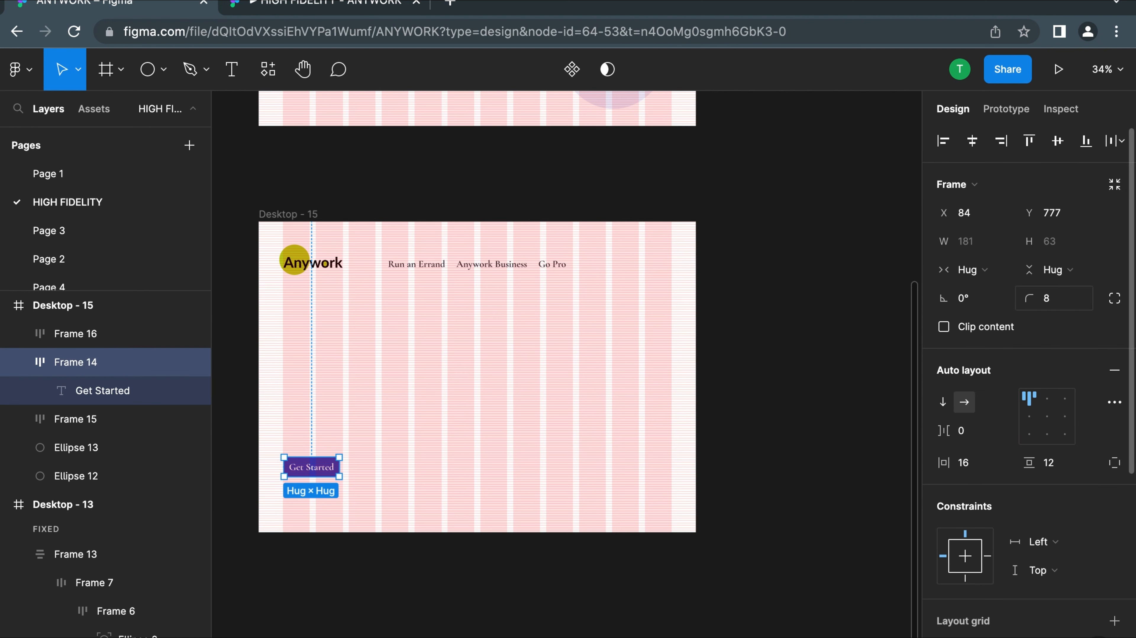
key("Return")
Duplicate the Get Started button to the far end of the navigation row and put another copy in the empty area below it
key("super+d")
left_click_drag(311, 467, 644, 264)
key("super+d")
scroll(644, 269, "down", 5)
left_click_drag(730, 232, 483, 398)
scroll(482, 398, "up", 10)
Change the text of the button copy below the navigation row to Sign In
double_click(468, 385)
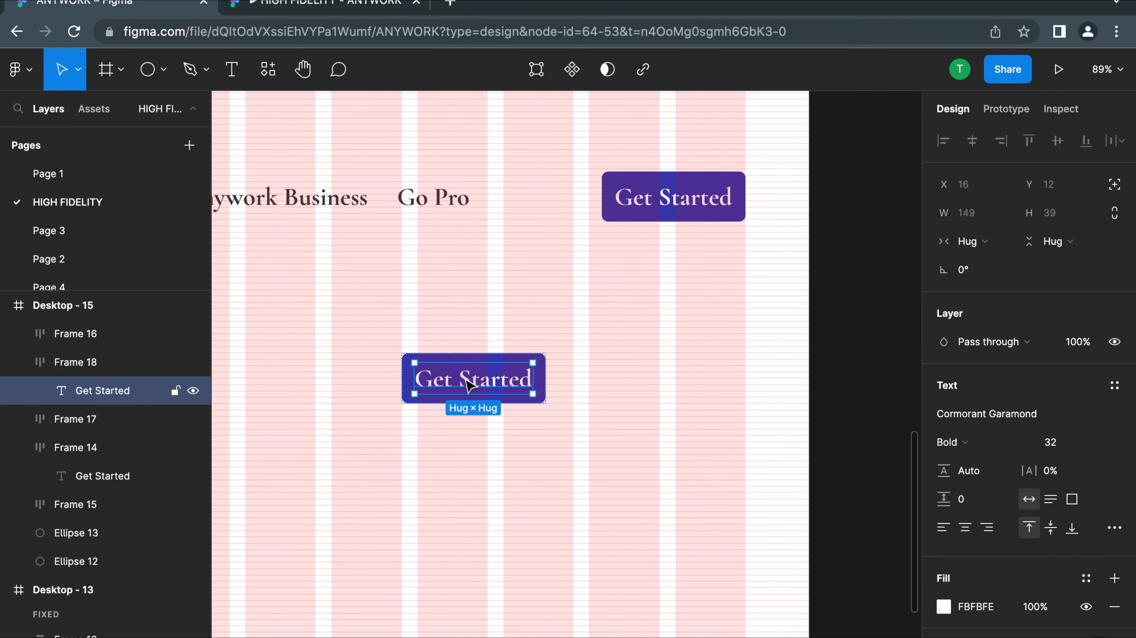
double_click(465, 379)
type("Sign")
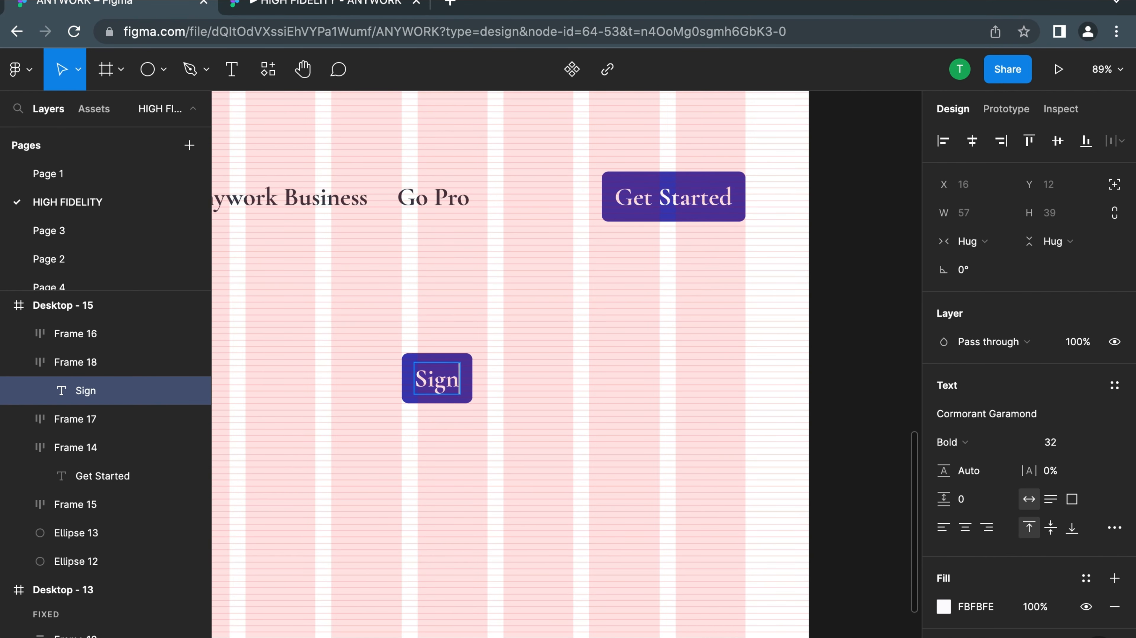
type(" In")
key("Escape")
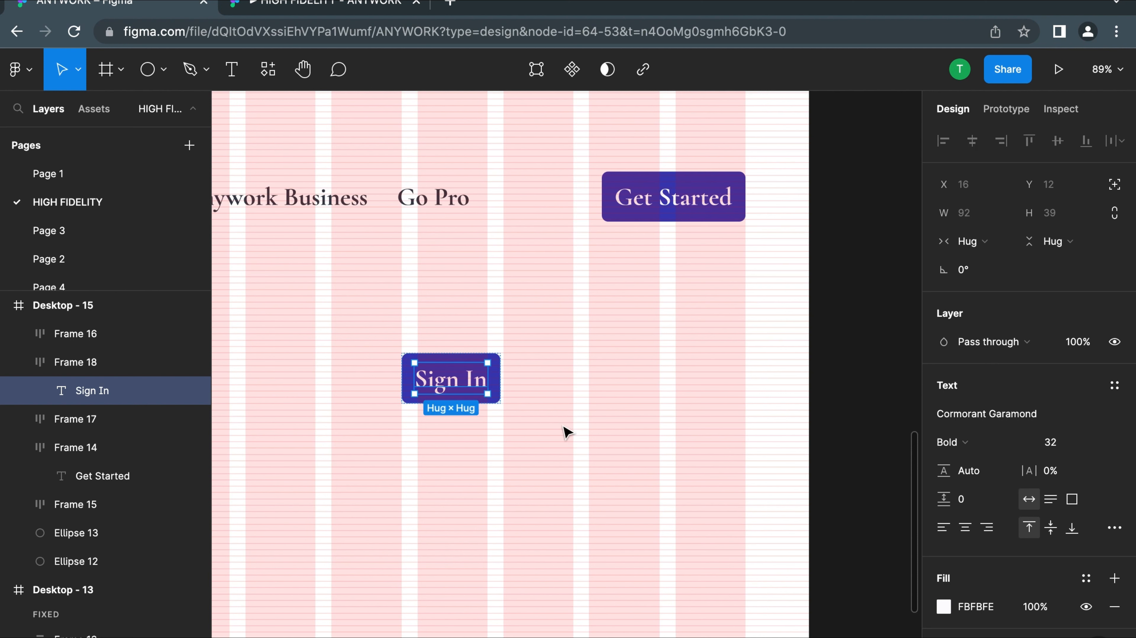
left_click(572, 395)
left_click(458, 384)
scroll(1003, 372, "down", 6)
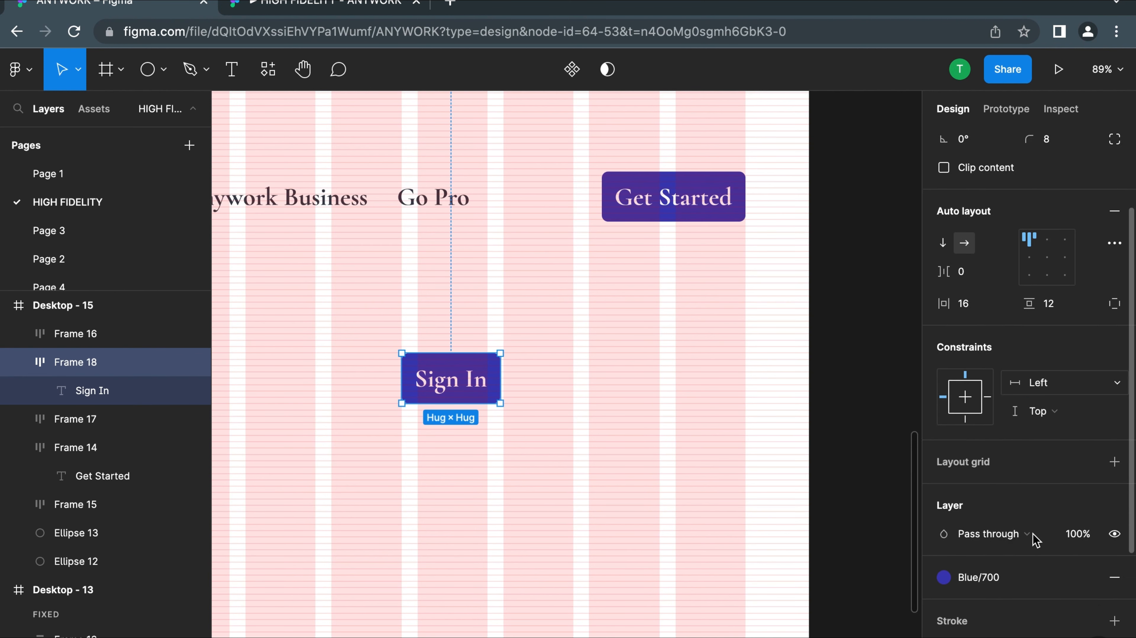
left_click(995, 395)
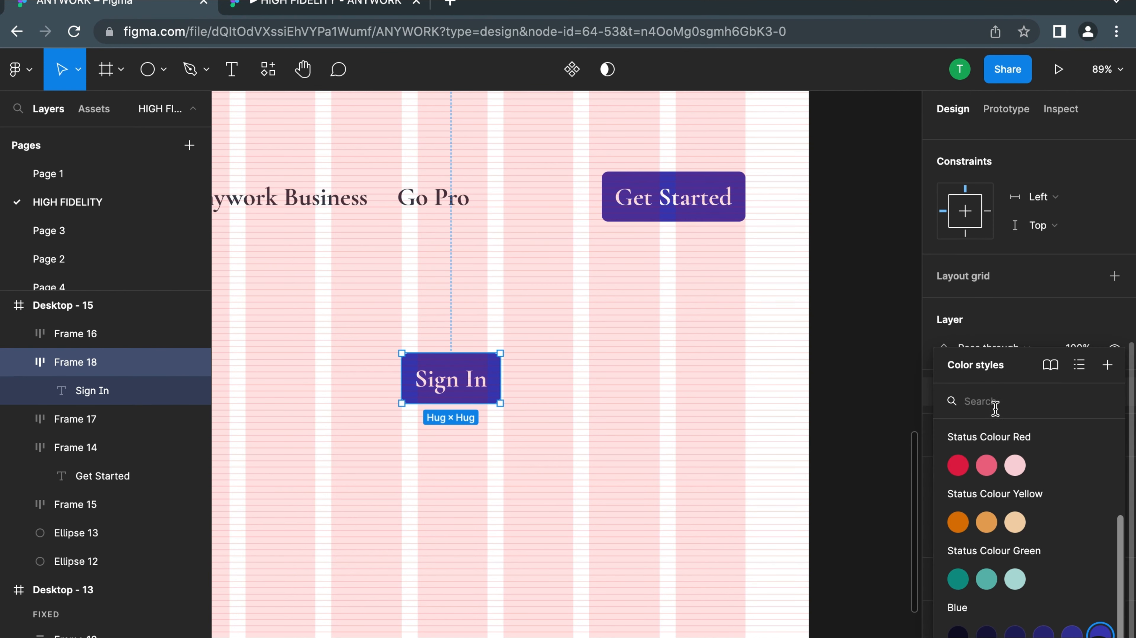
scroll(1019, 496, "up", 3)
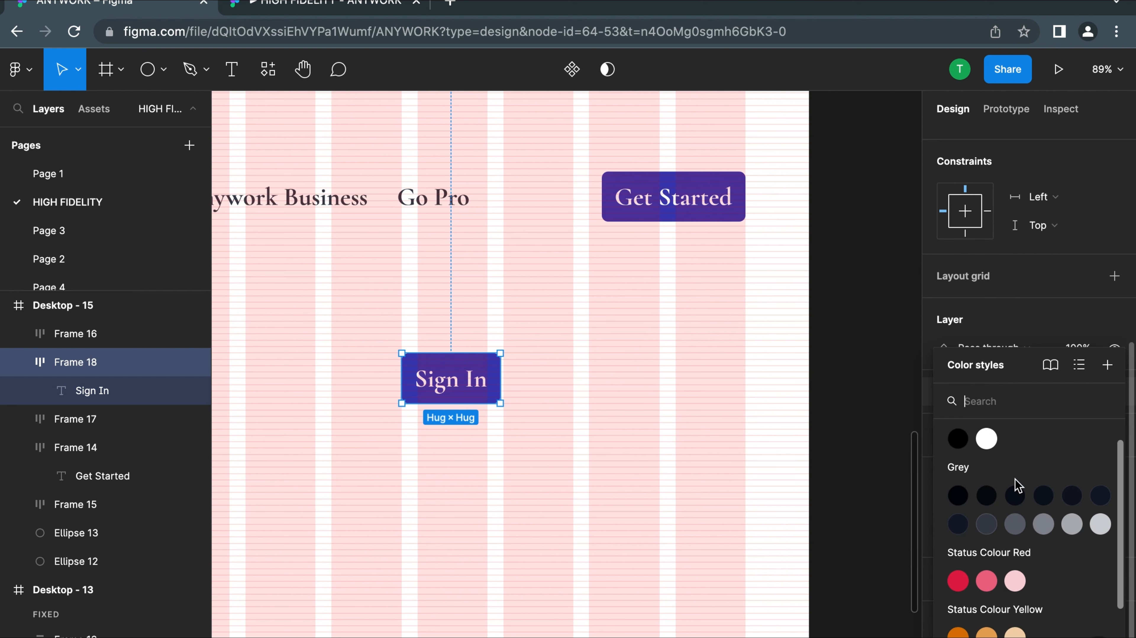
left_click(763, 422)
Color the Sign In button's text with the Grey/400 style and remove the button's Blue/700 fill
left_click(466, 381)
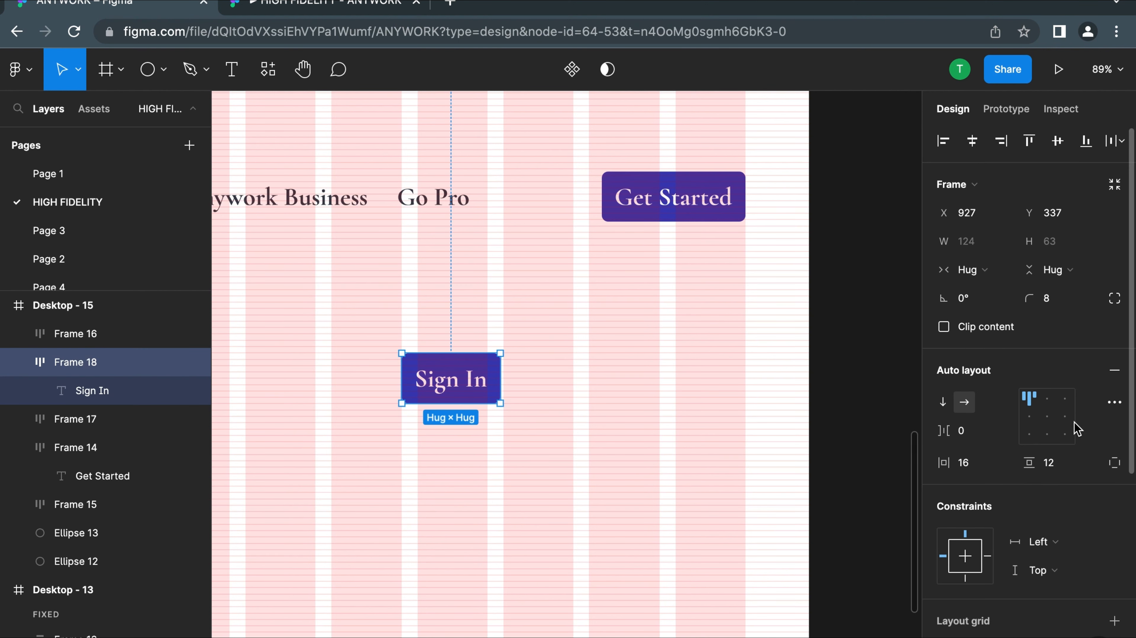
scroll(983, 492, "down", 5)
left_click(1086, 535)
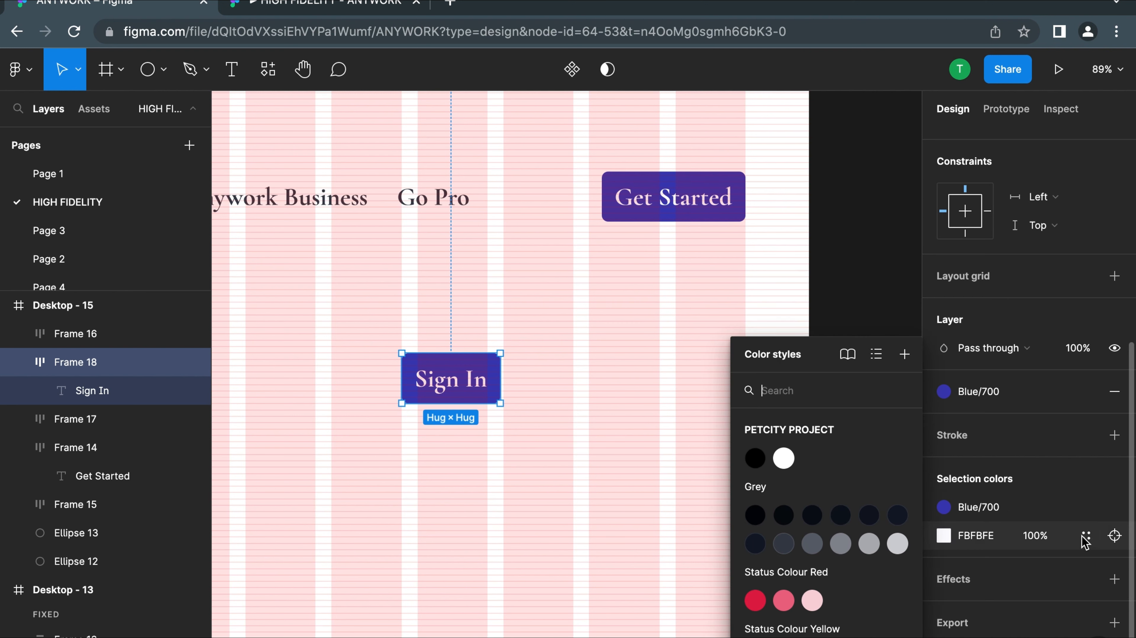
left_click(787, 545)
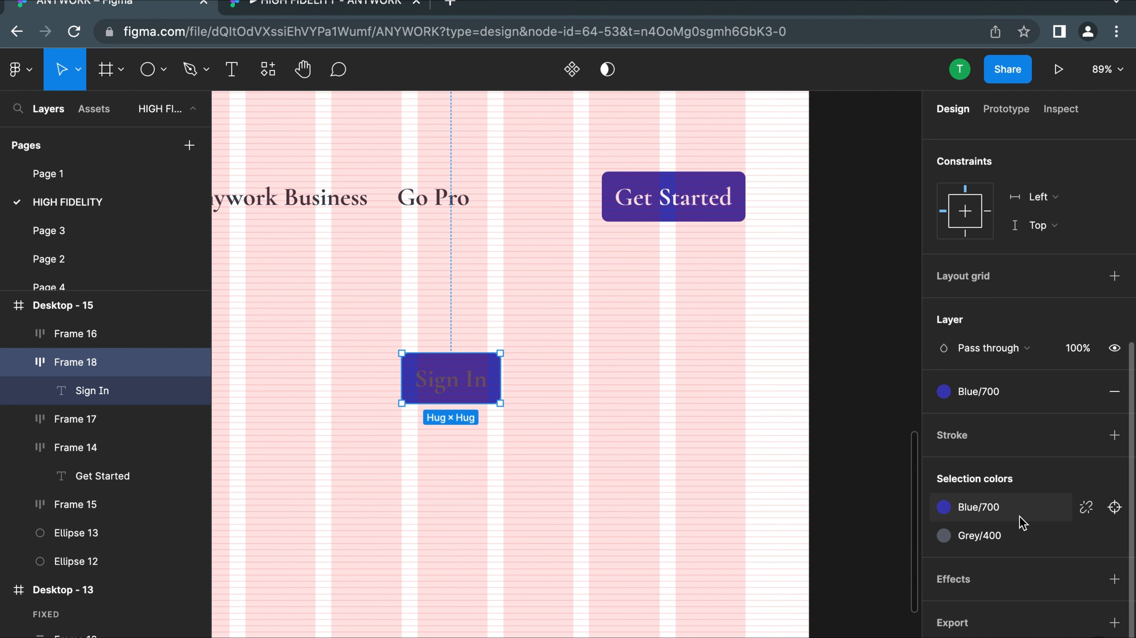
left_click(1006, 510)
left_click(1114, 392)
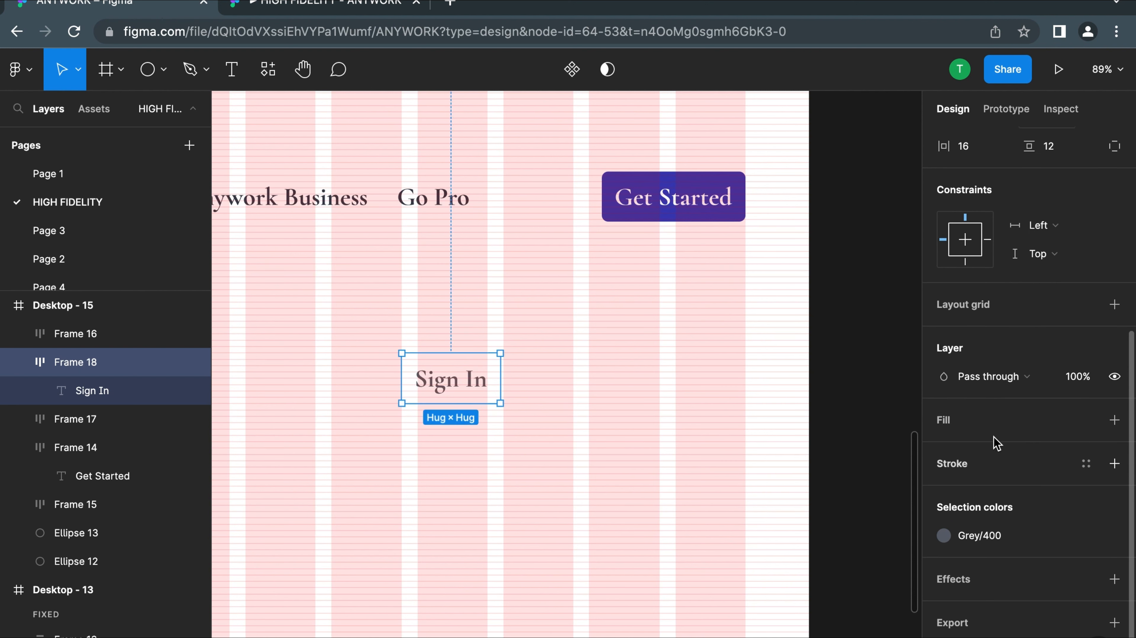
Outline the Sign In button with a stroke in the Grey/400 color style
left_click(1086, 463)
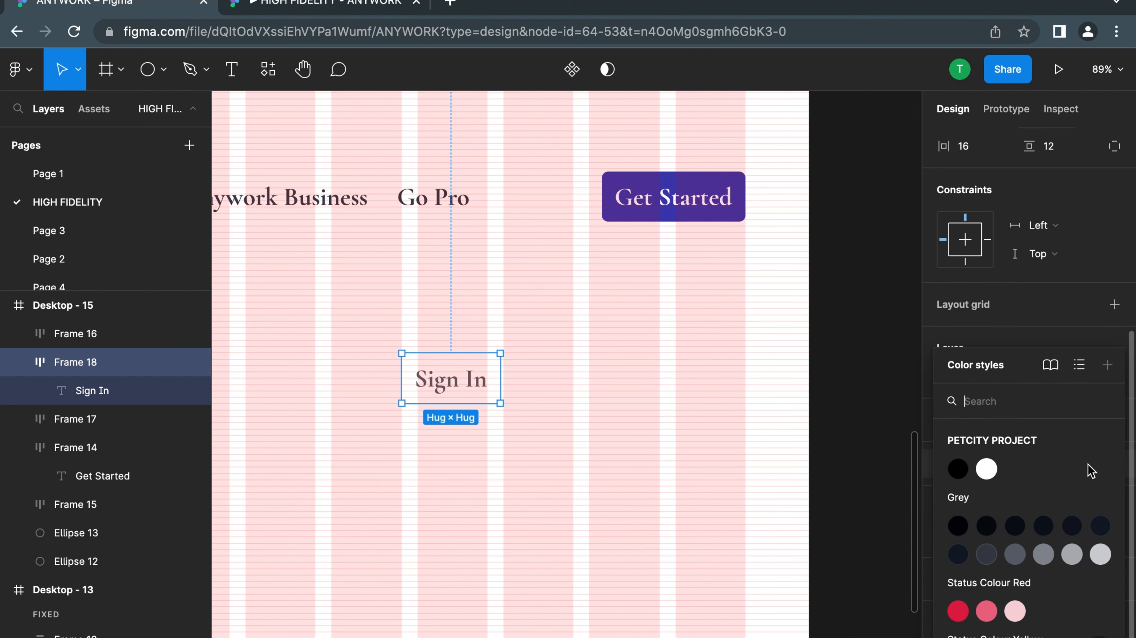
left_click(1042, 555)
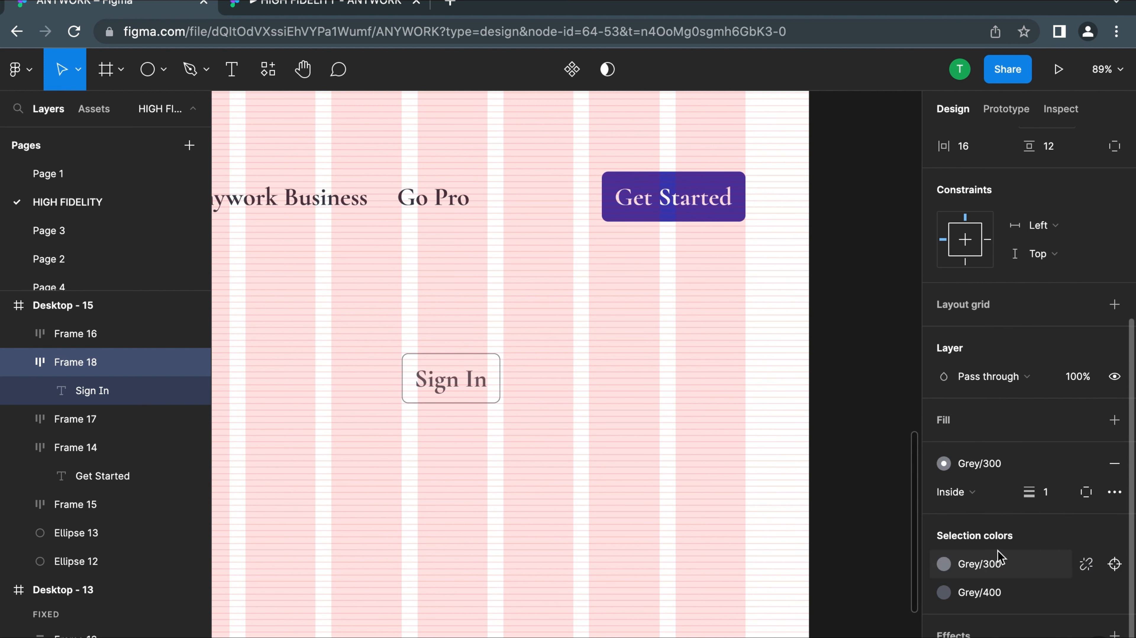
left_click(985, 465)
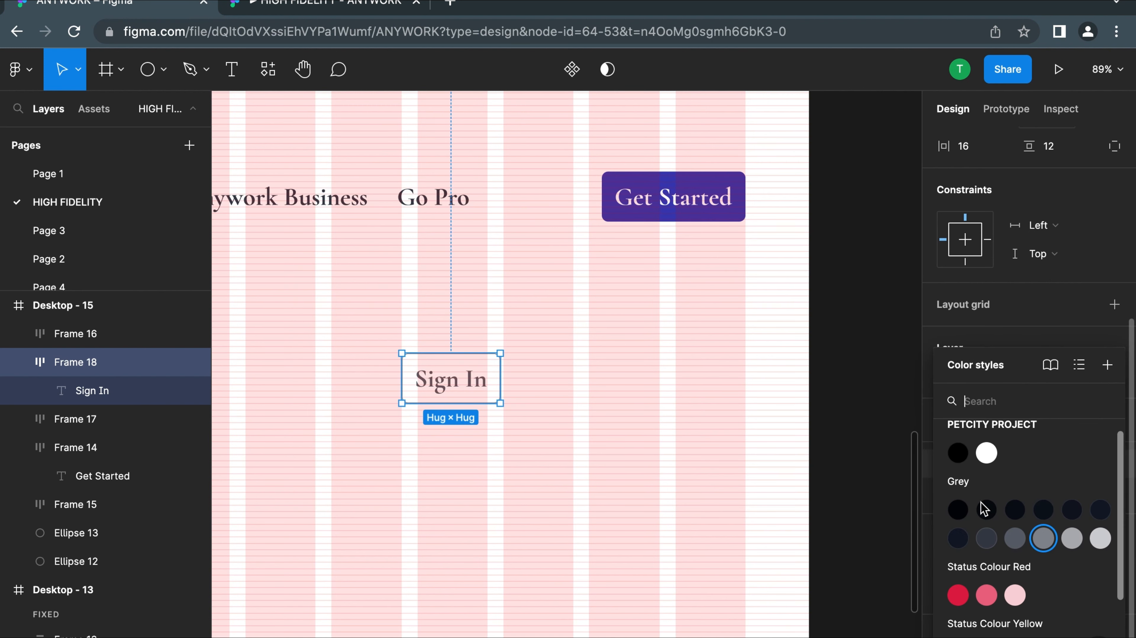
left_click(1013, 539)
left_click(606, 335)
Move the Sign In button into the navigation row between Go Pro and the Get Started button
scroll(603, 333, "down", 5)
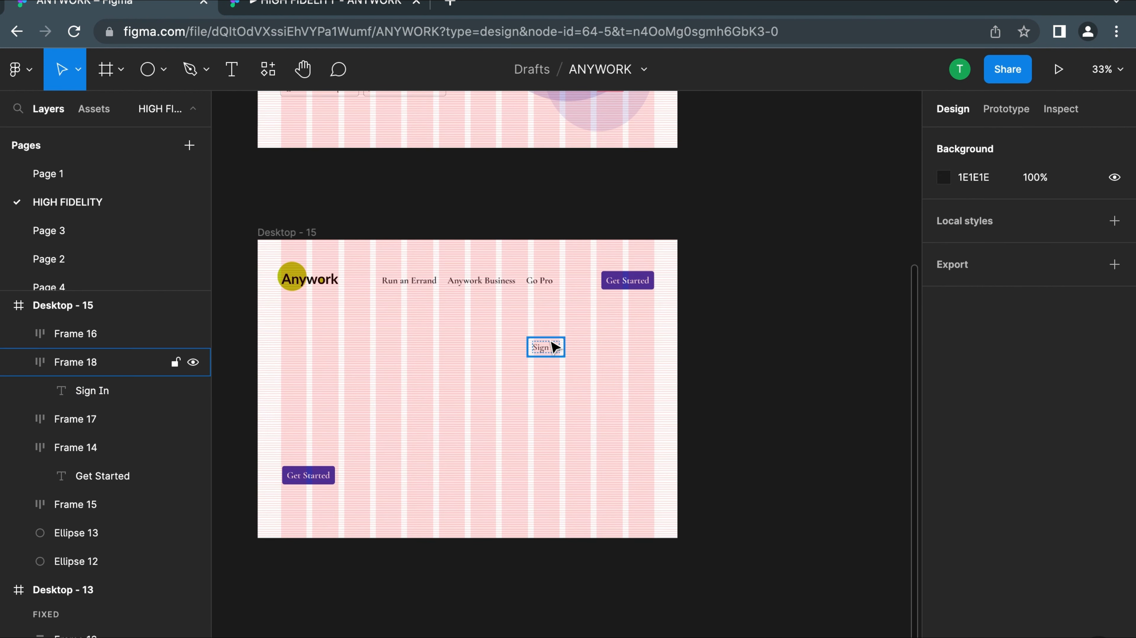
scroll(554, 348, "up", 5)
left_click_drag(540, 380, 649, 162)
scroll(649, 165, "down", 5)
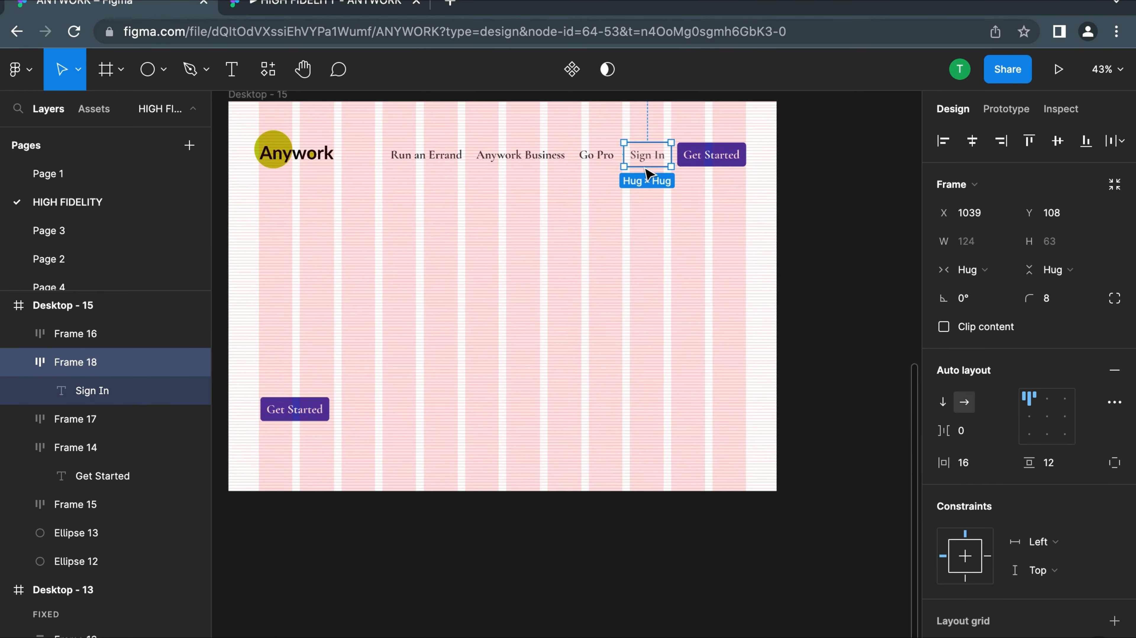
Examine how the Sign In and Get Started buttons are grouped in the navigation bar of the Desktop - 13 frame
left_click(499, 164)
scroll(456, 190, "up", 1)
scroll(493, 267, "up", 5)
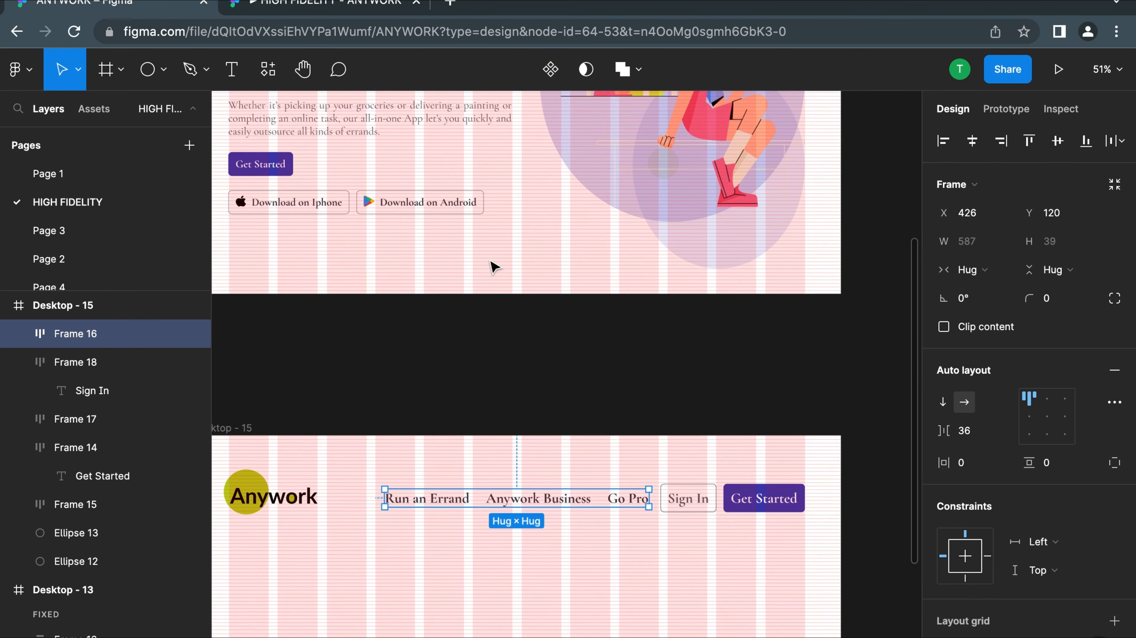
scroll(491, 266, "down", 5)
left_click(561, 208)
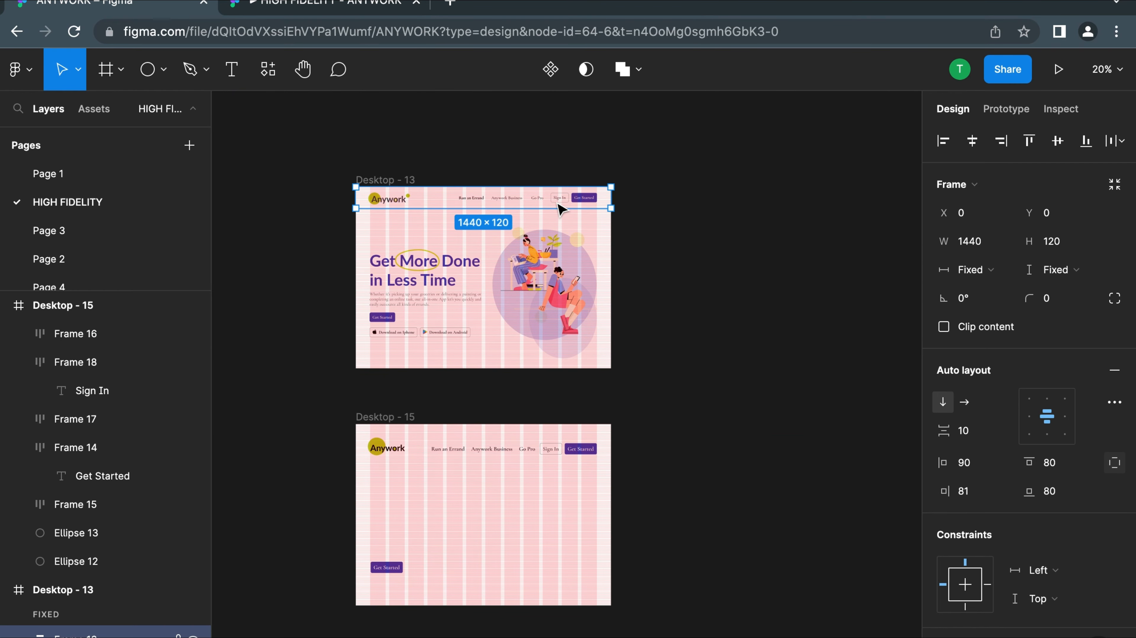
scroll(557, 203, "up", 5)
left_click(629, 273)
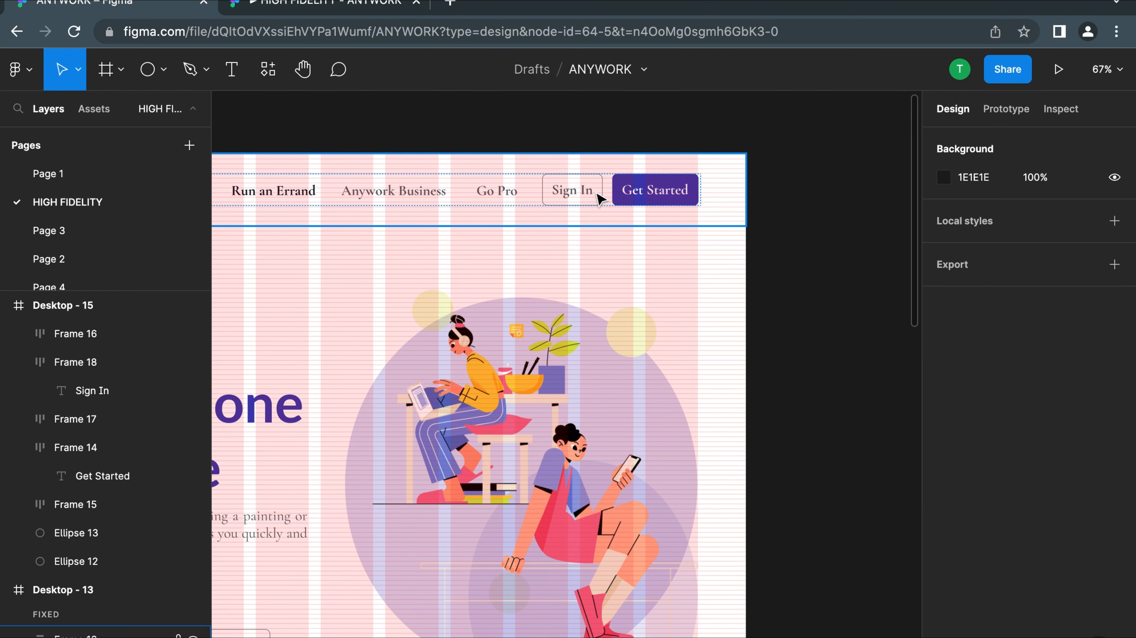
left_click(598, 198)
double_click(598, 198)
double_click(599, 198)
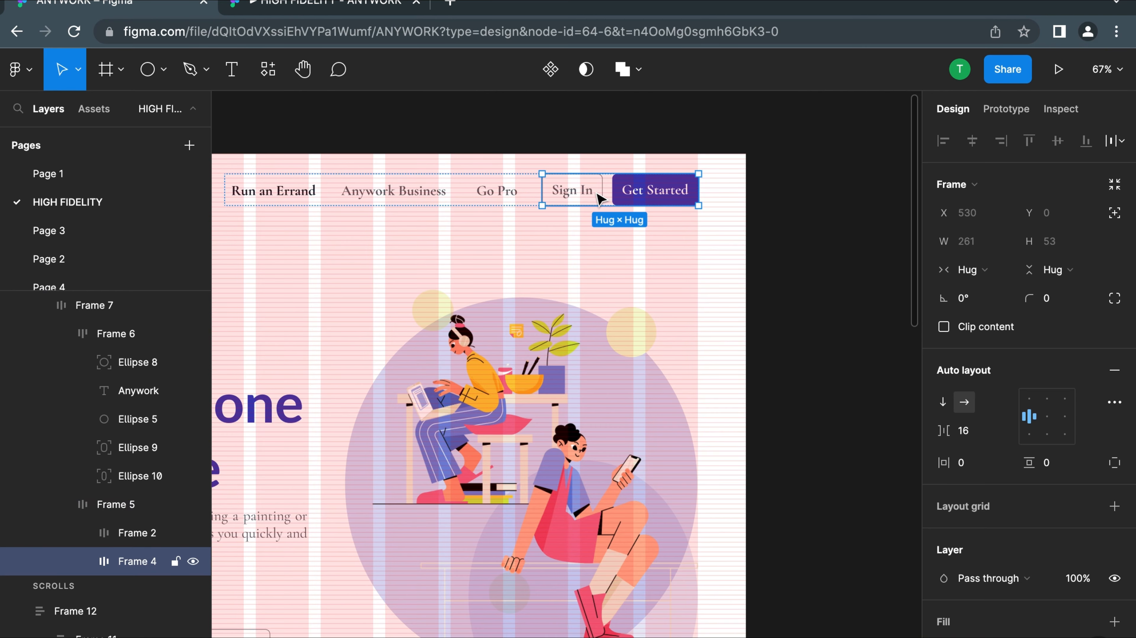
scroll(598, 198, "down", 10)
Combine the Sign In and Get Started buttons of the Desktop - 15 navigation row into one auto layout frame
left_click(560, 399)
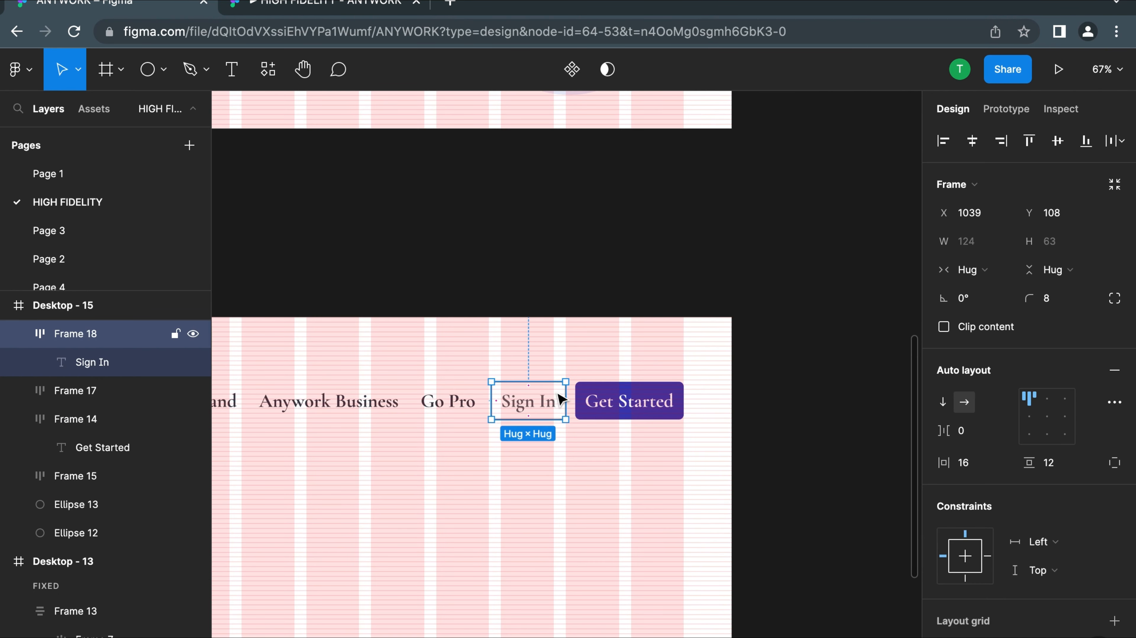
left_click(627, 406, "shift")
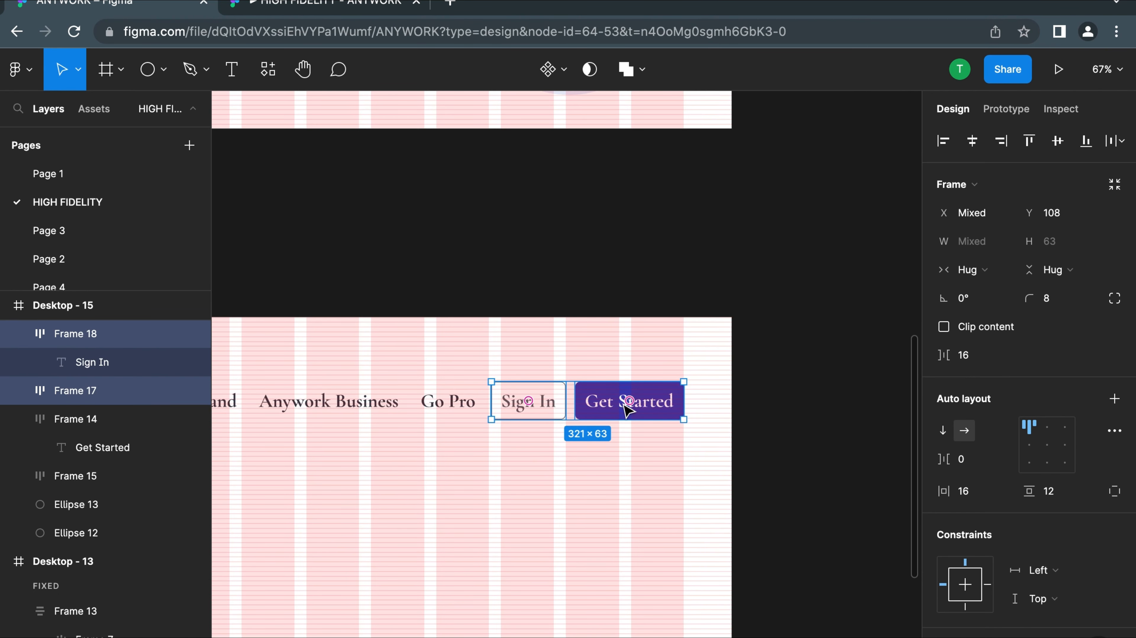
left_click(538, 493)
left_click(538, 399)
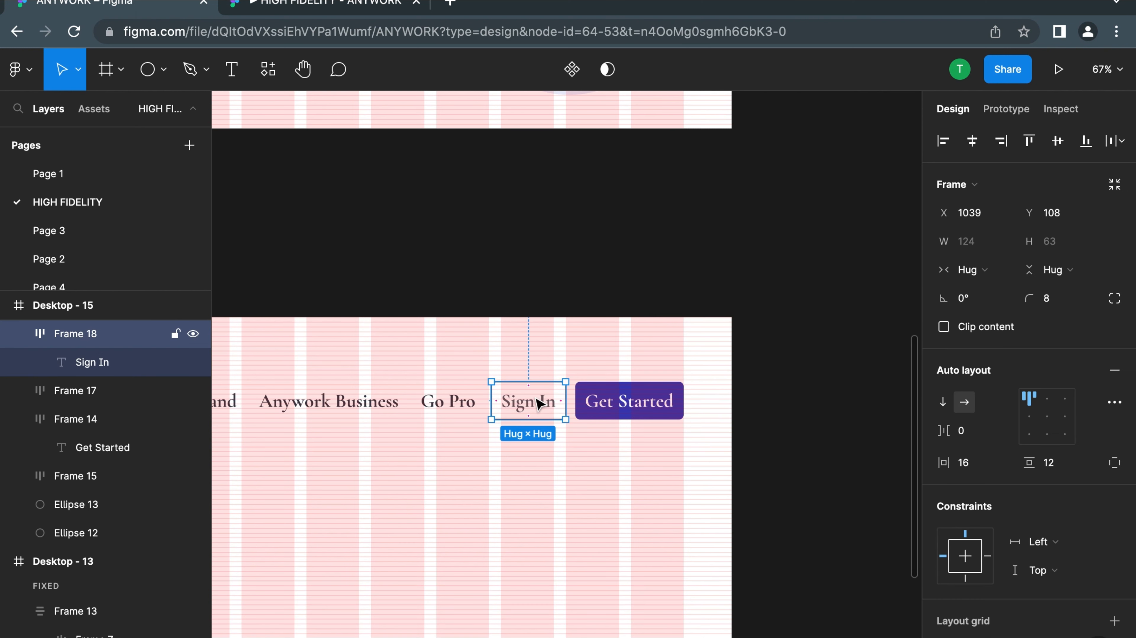
left_click(652, 405)
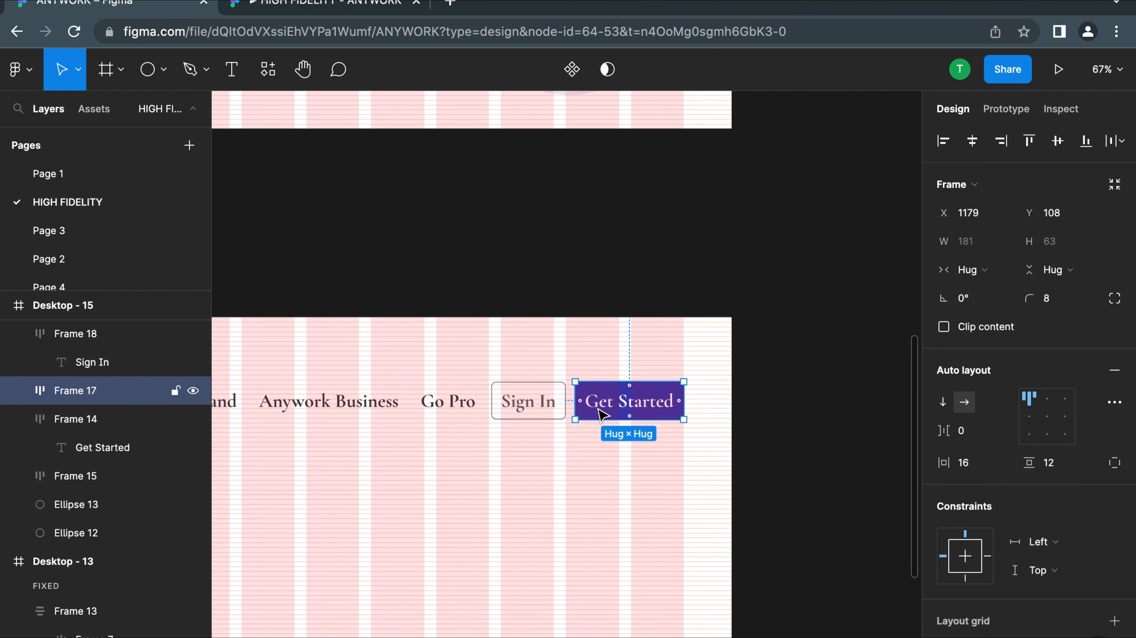
left_click(546, 405)
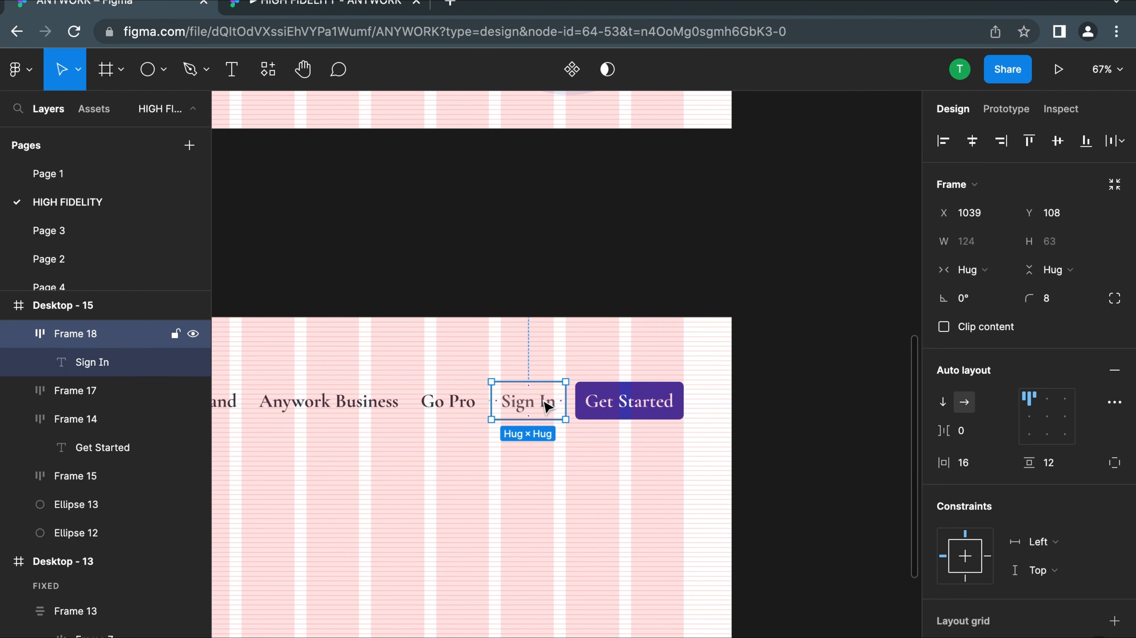
left_click(629, 402, "shift")
key("shift+a")
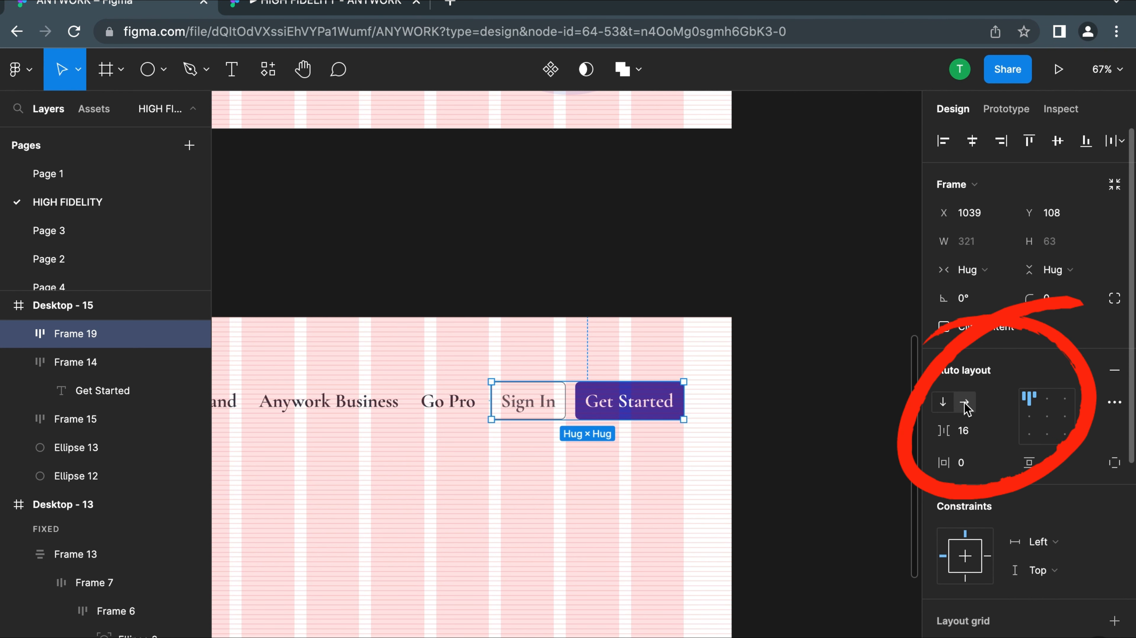
Switch the button group's auto layout to vertical and reorder it with Get Started above Sign In
left_click(942, 408)
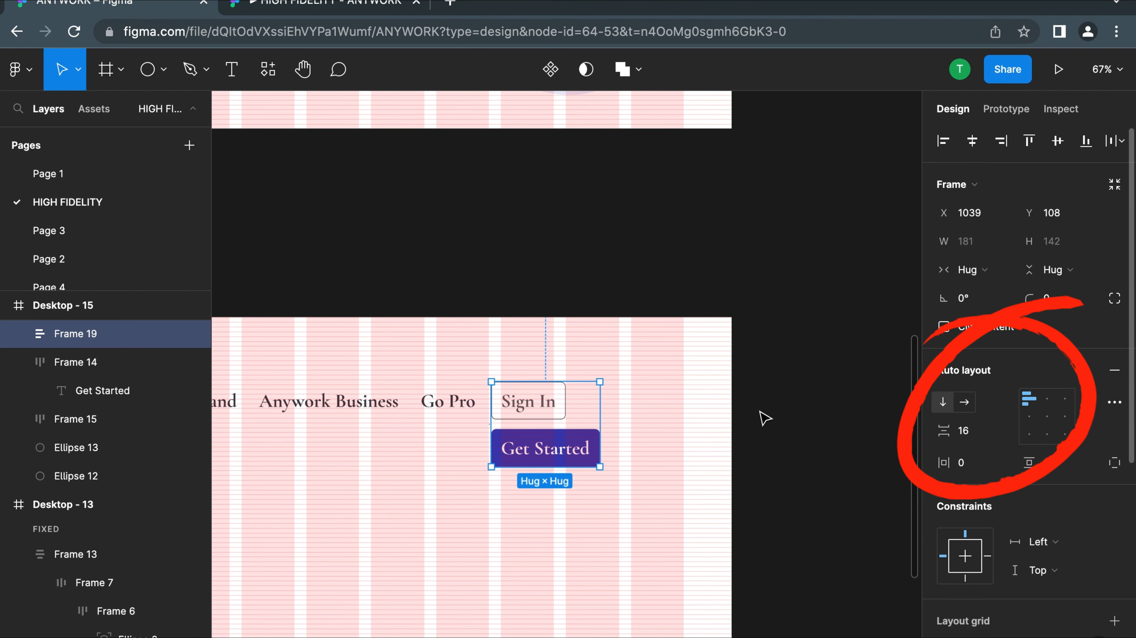
left_click_drag(542, 449, 553, 393)
double_click(551, 438)
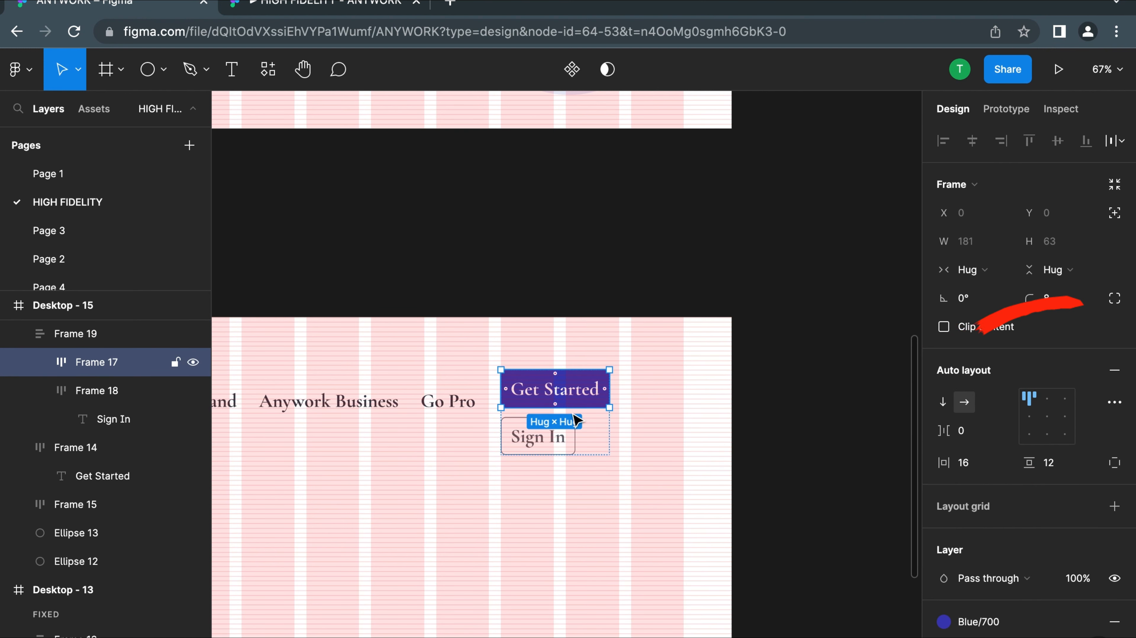
Move the Sign In button back above Get Started inside the vertical button group
left_click(543, 442)
double_click(538, 440)
left_click(634, 444)
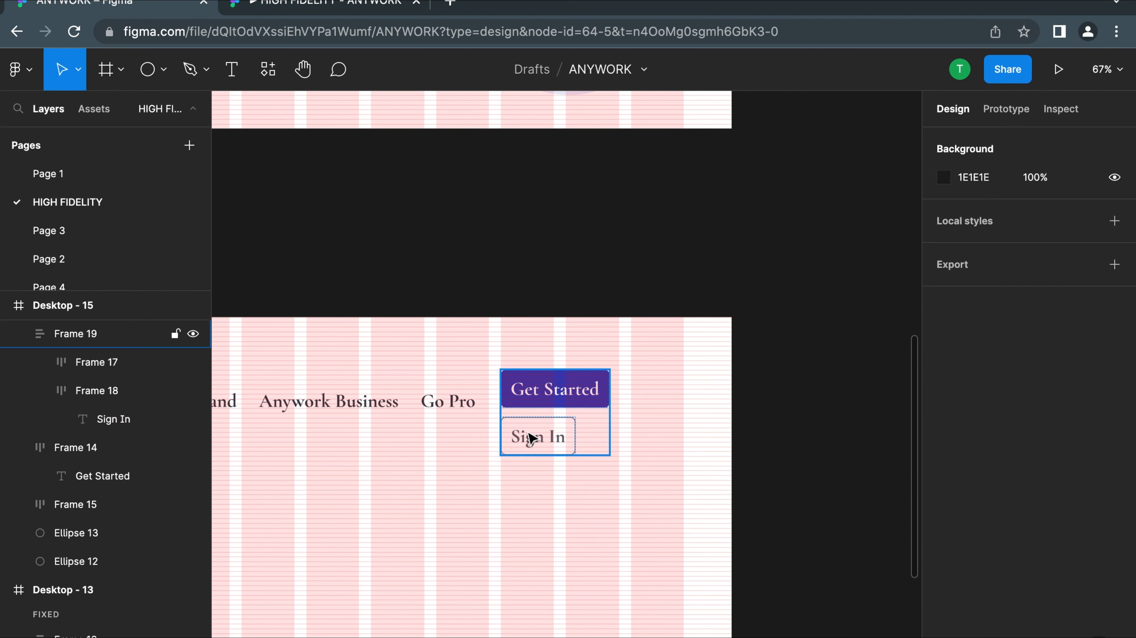
left_click(535, 435)
left_click_drag(535, 436, 536, 396)
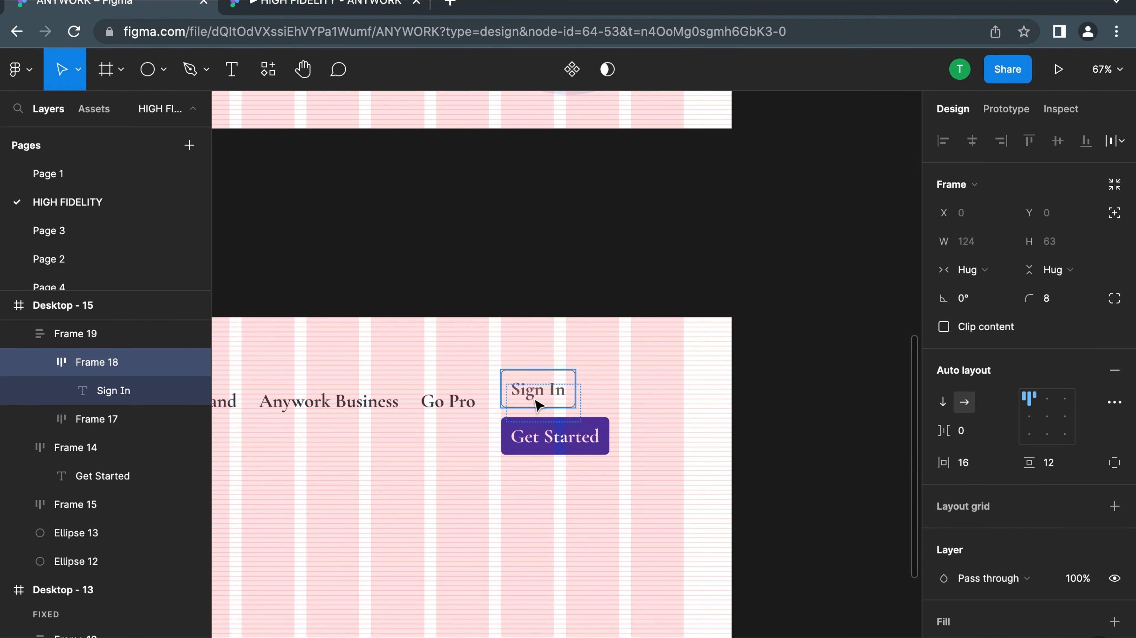
left_click(672, 436)
Switch the auto layout of the frame holding Sign In and Get Started back to horizontal
left_click(598, 390)
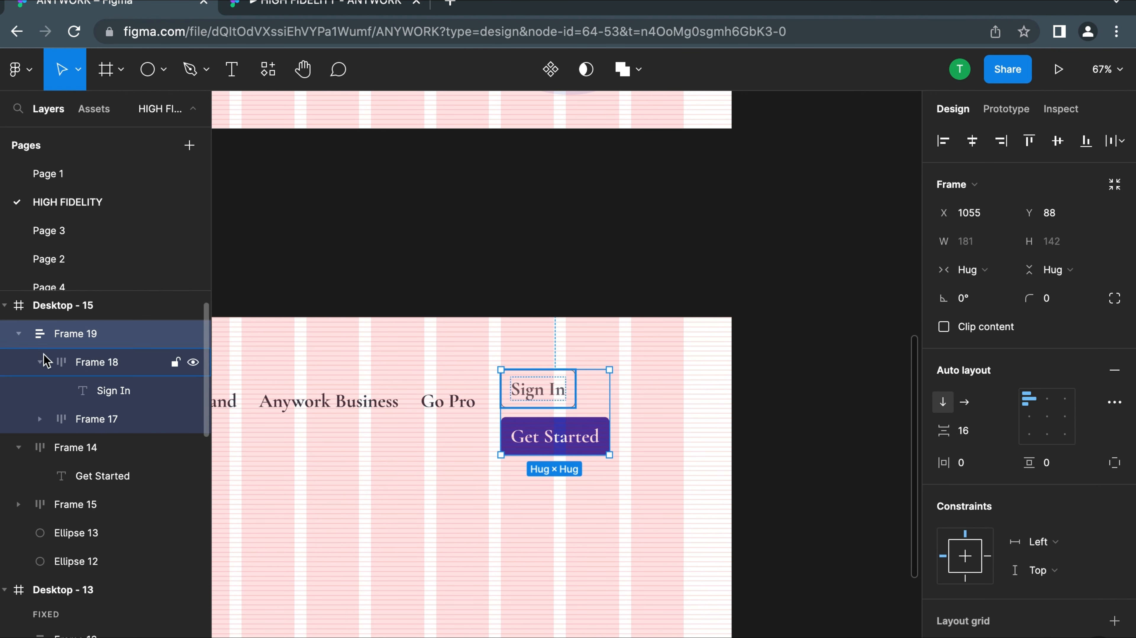
left_click(95, 362)
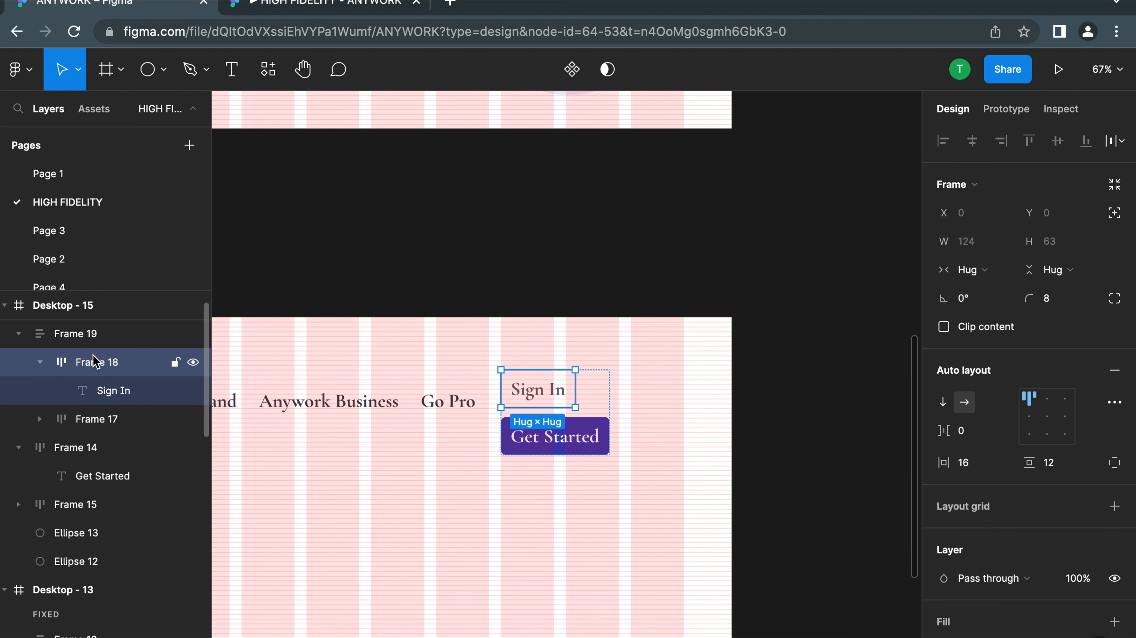
left_click(84, 391)
left_click(82, 344)
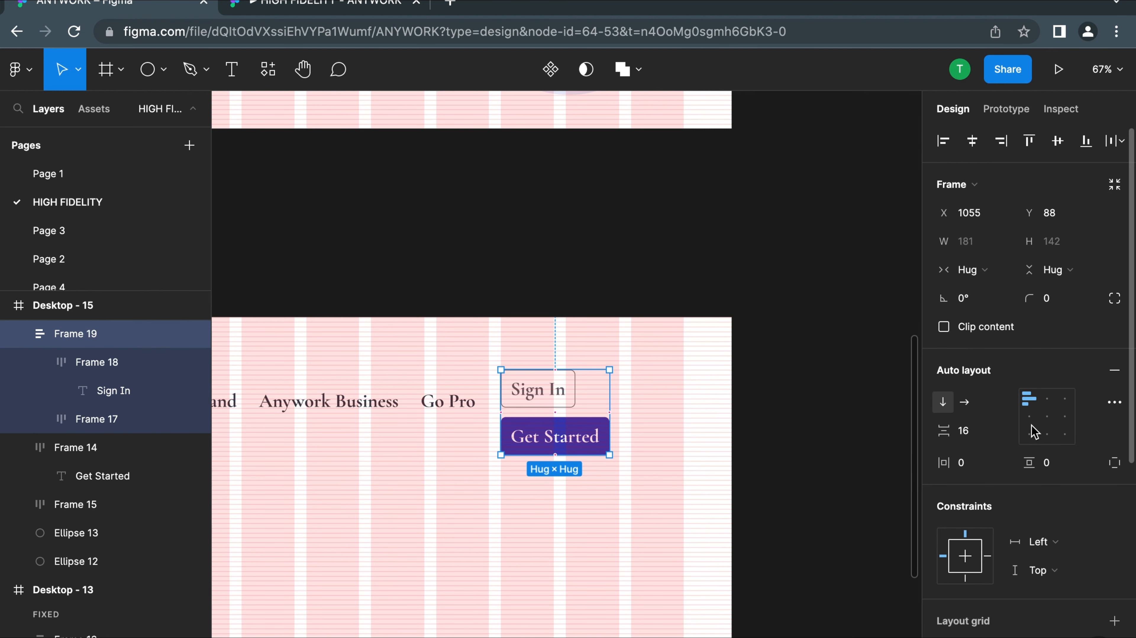
left_click(966, 404)
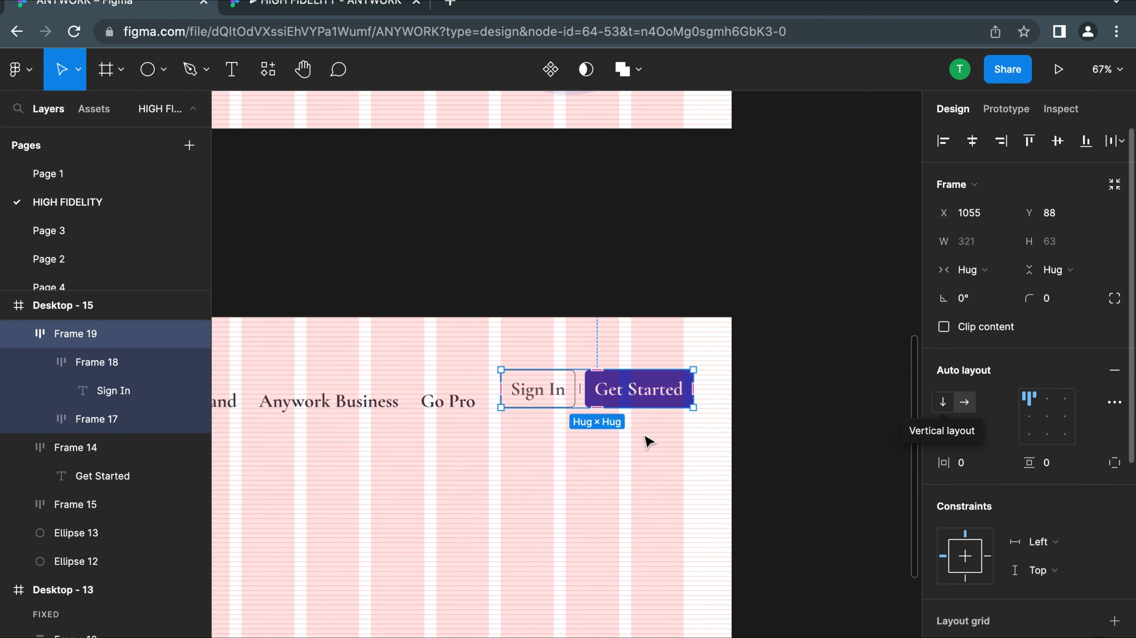
left_click(573, 477)
Examine the Desktop - 15 navigation row and check the text settings of Run an Errand and Sign In
scroll(567, 476, "down", 5)
scroll(562, 475, "up", 5)
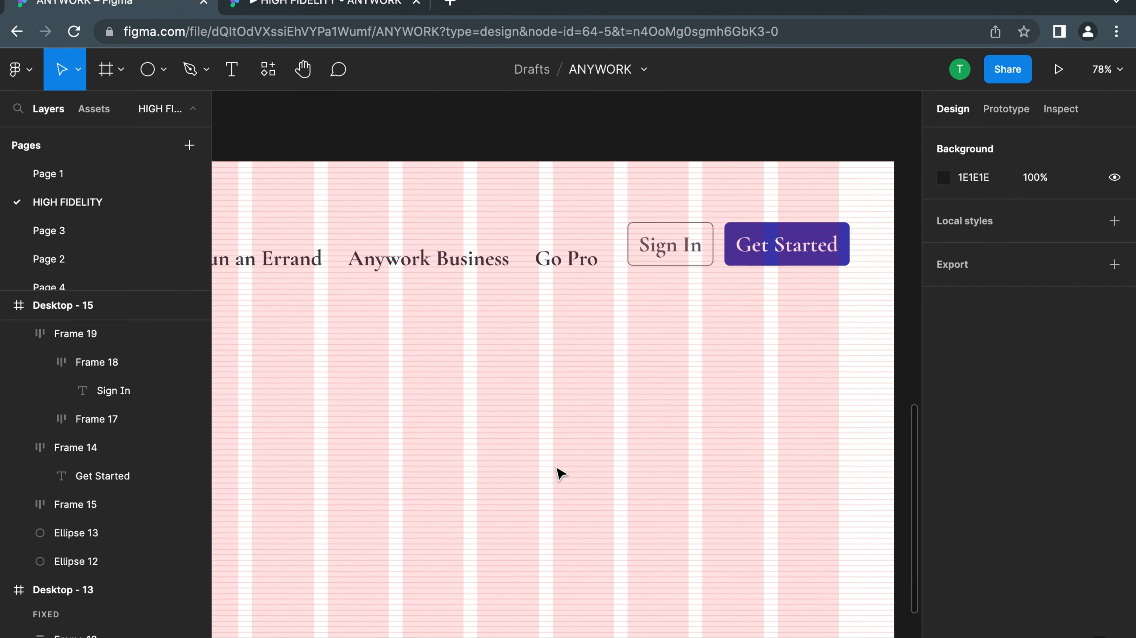
scroll(557, 471, "down", 4)
scroll(473, 360, "up", 10)
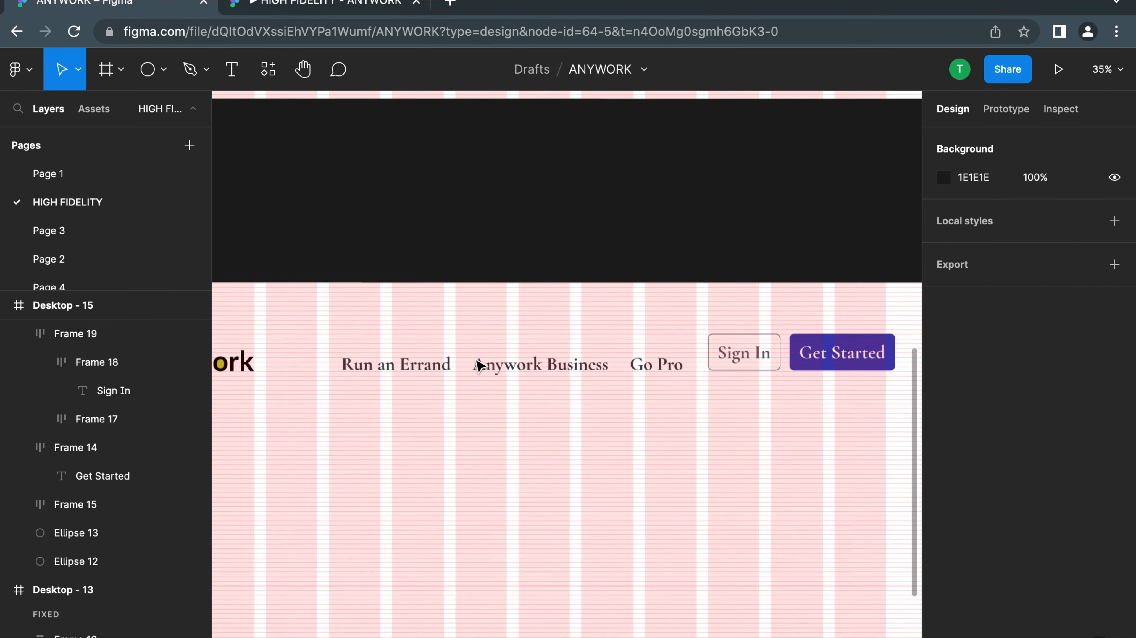
left_click(357, 377)
scroll(357, 378, "down", 5)
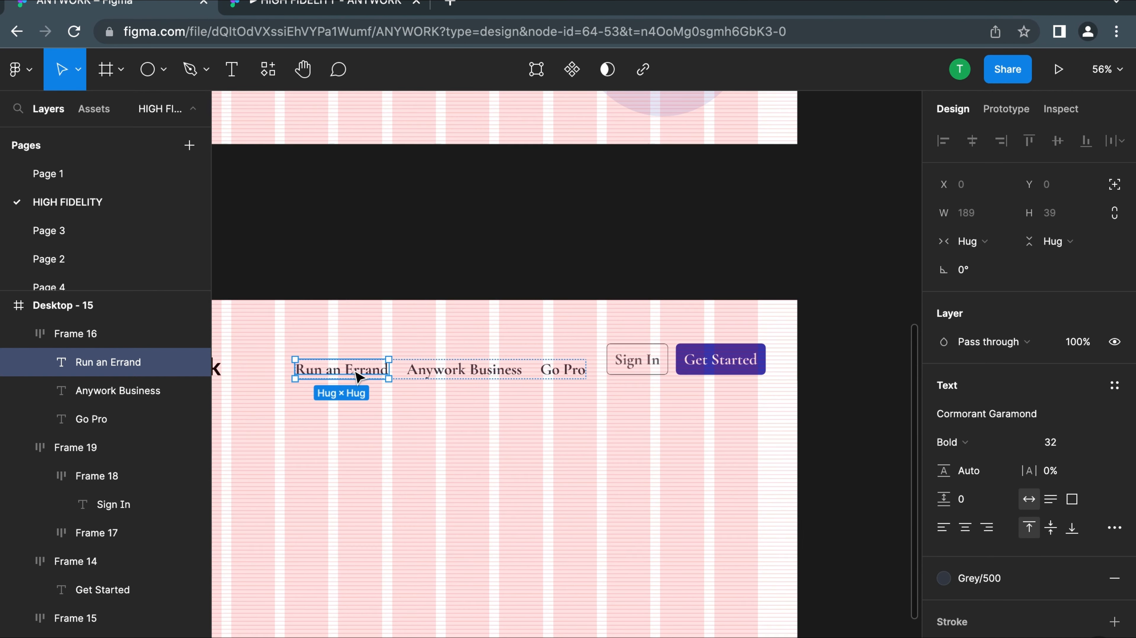
left_click(627, 364)
double_click(625, 360)
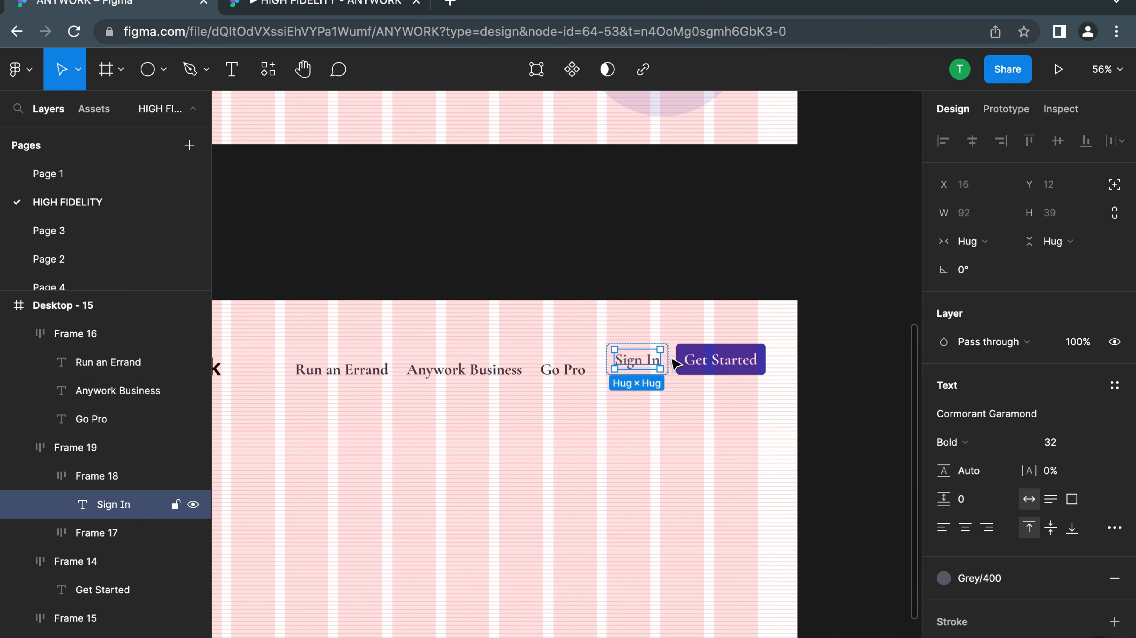
left_click(616, 446)
Set the font size of the Run an Errand navigation link to 24
left_click(376, 381)
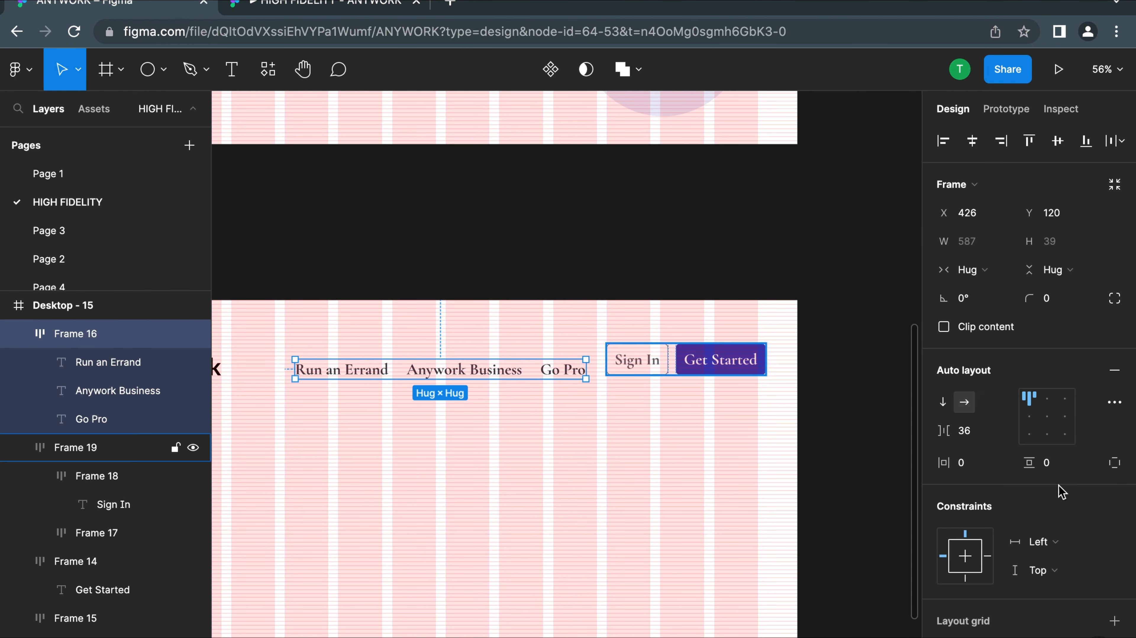
double_click(353, 370)
scroll(1028, 402, "down", 3)
left_click(1095, 356)
left_click(1068, 335)
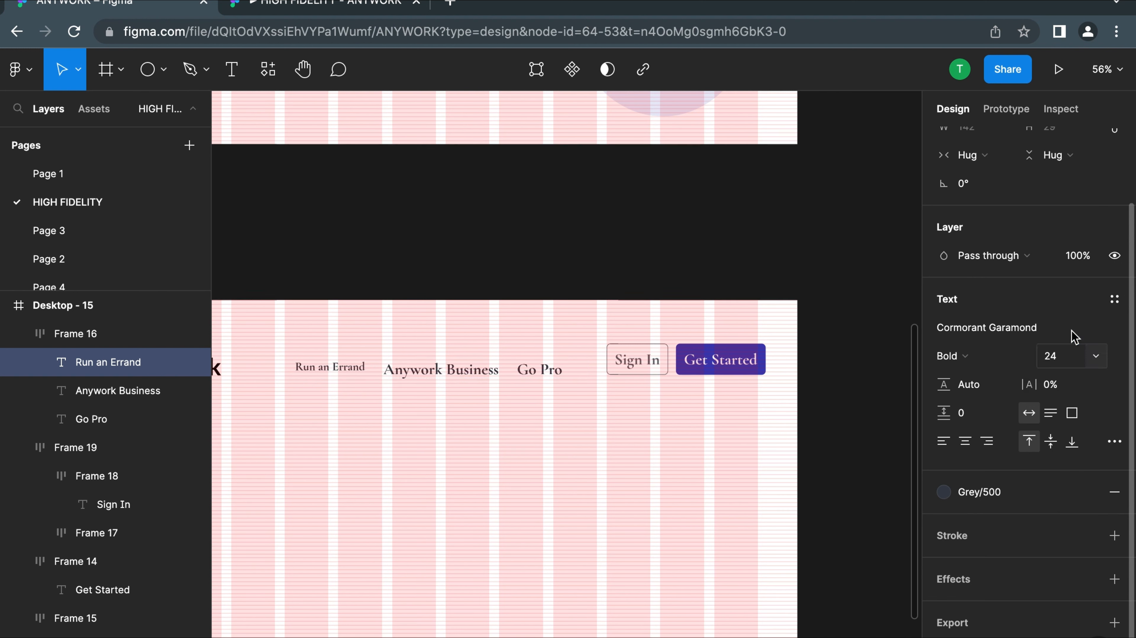
Set the font size of the Anywork Business and Go Pro navigation links to 24
left_click(445, 373)
left_click(1096, 363)
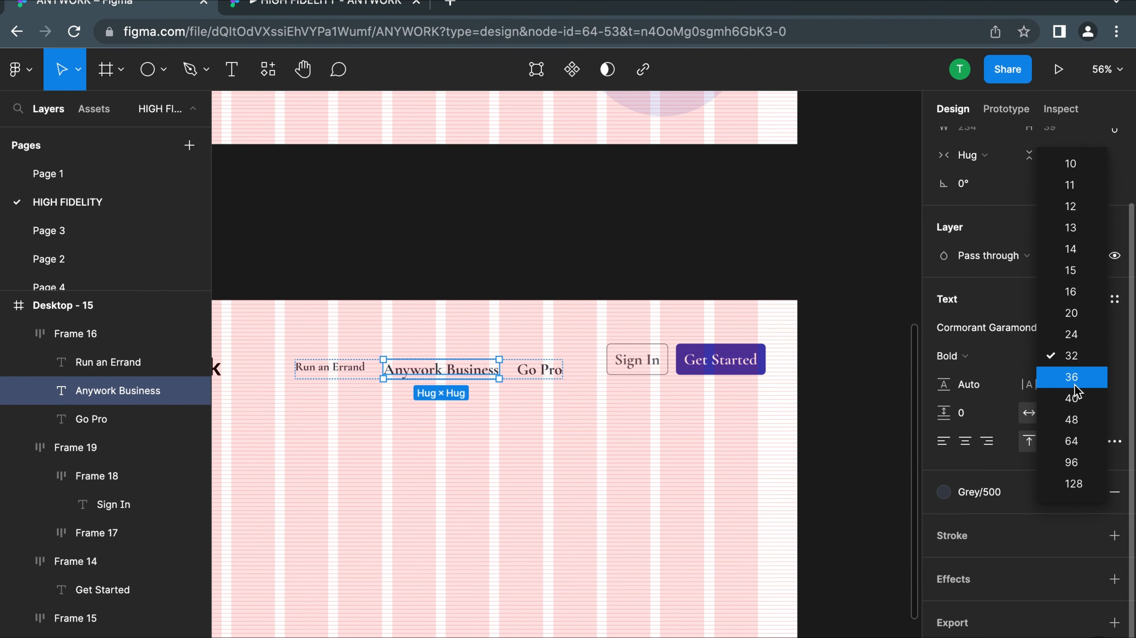
left_click(1074, 333)
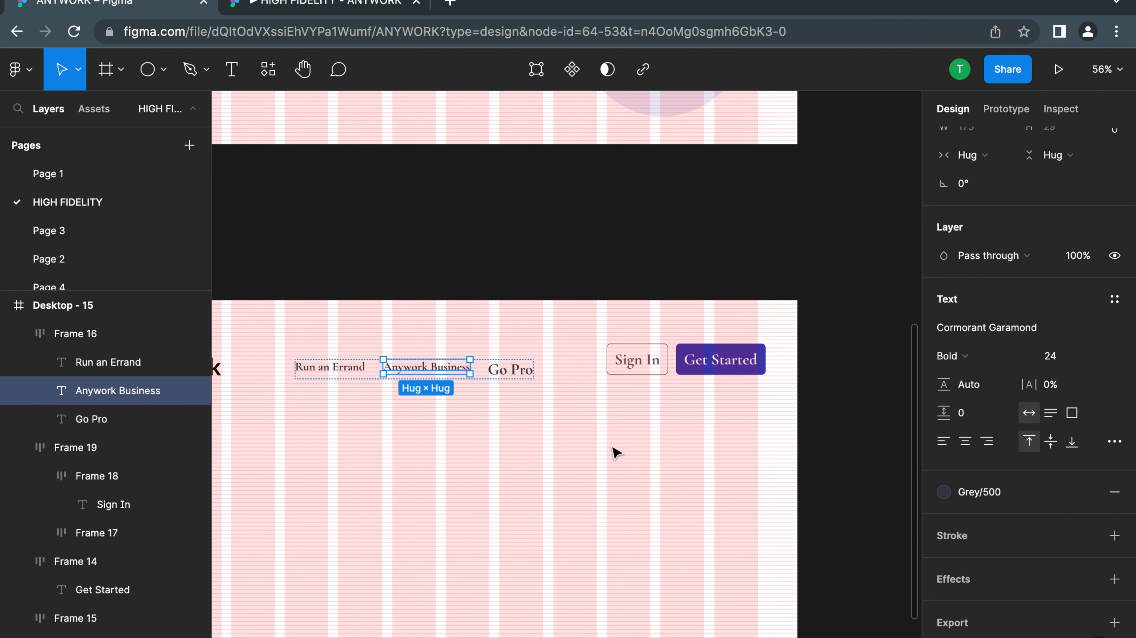
left_click(505, 375)
left_click(1095, 358)
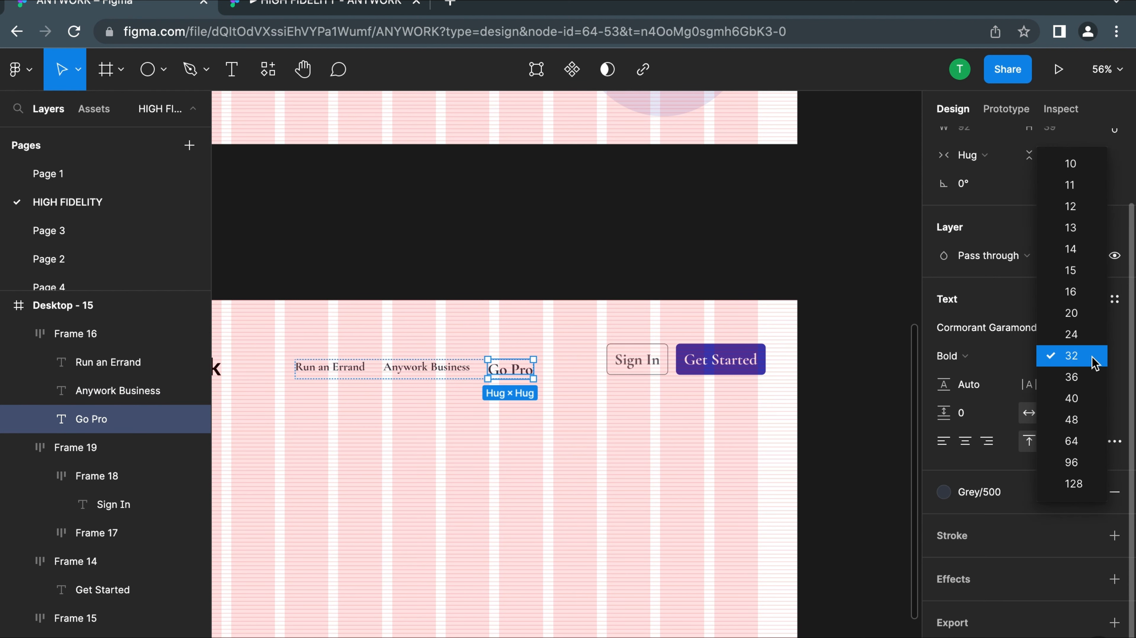
left_click(1084, 333)
Set the font size of the Sign In button's text to 24
left_click(653, 367)
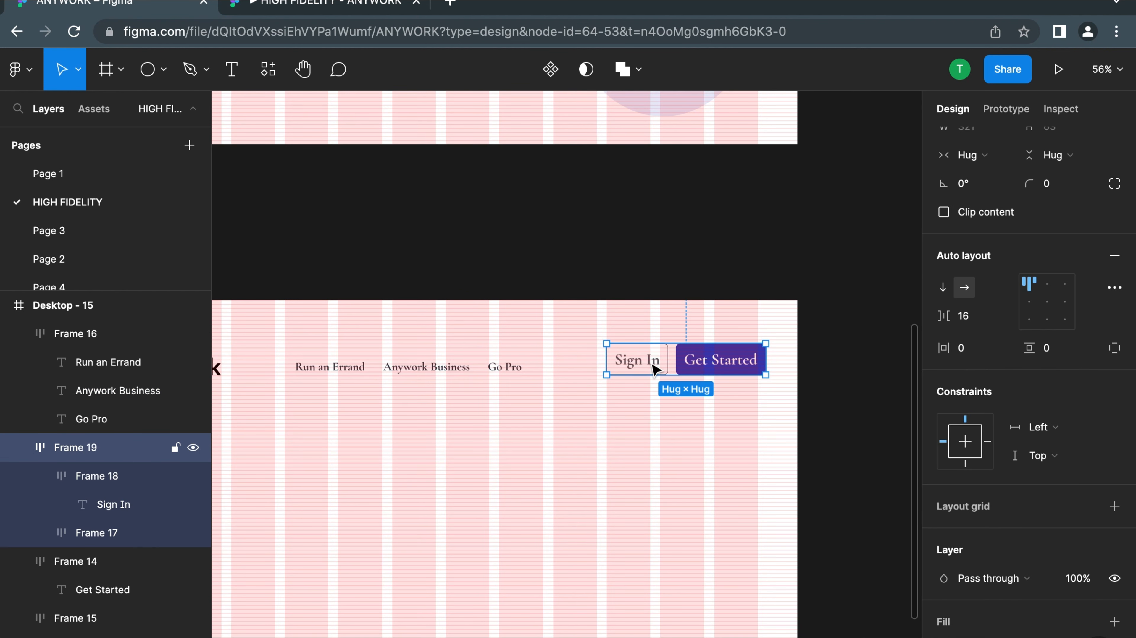
double_click(652, 362)
double_click(650, 363)
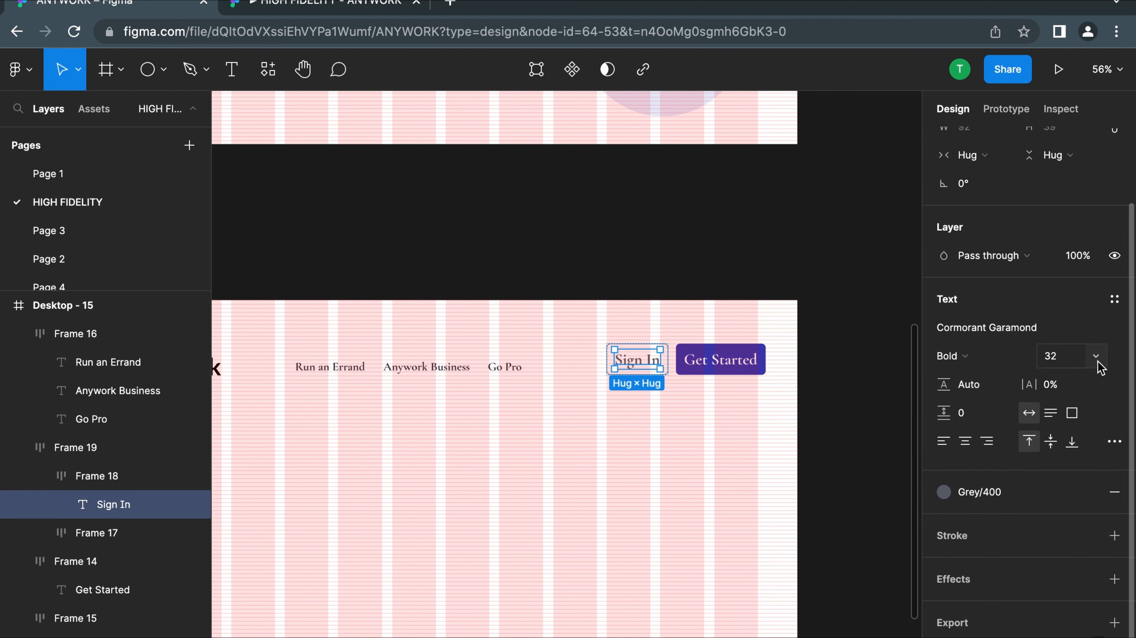
left_click(1094, 357)
left_click(1085, 333)
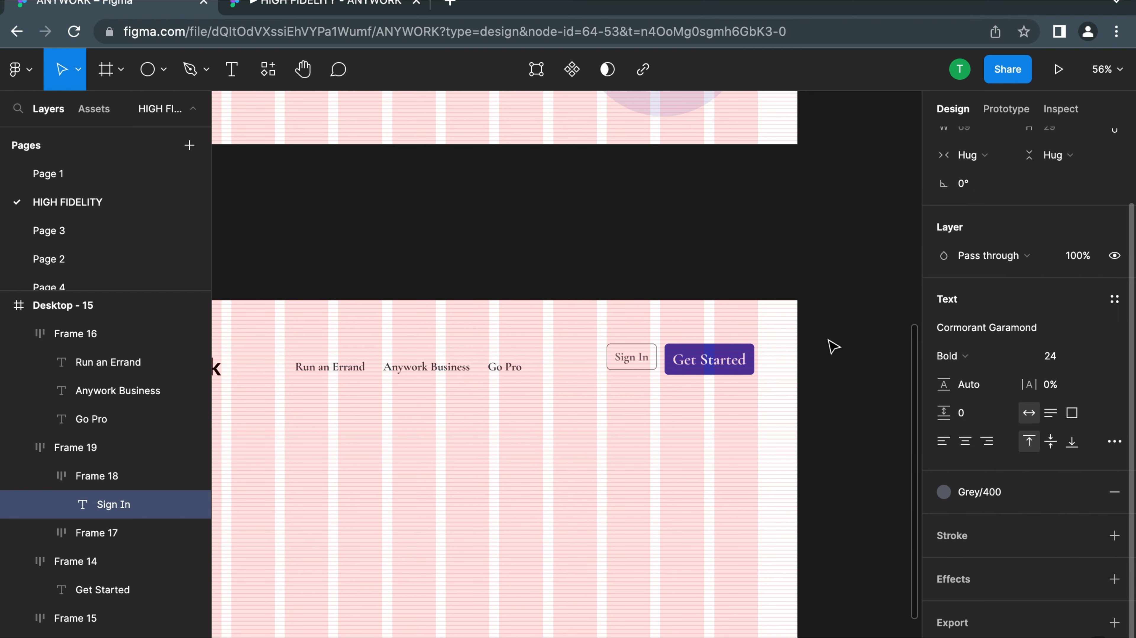
Open the font size choices for the text of the Get Started button in the navigation row
left_click(717, 371)
double_click(718, 371)
left_click(1091, 360)
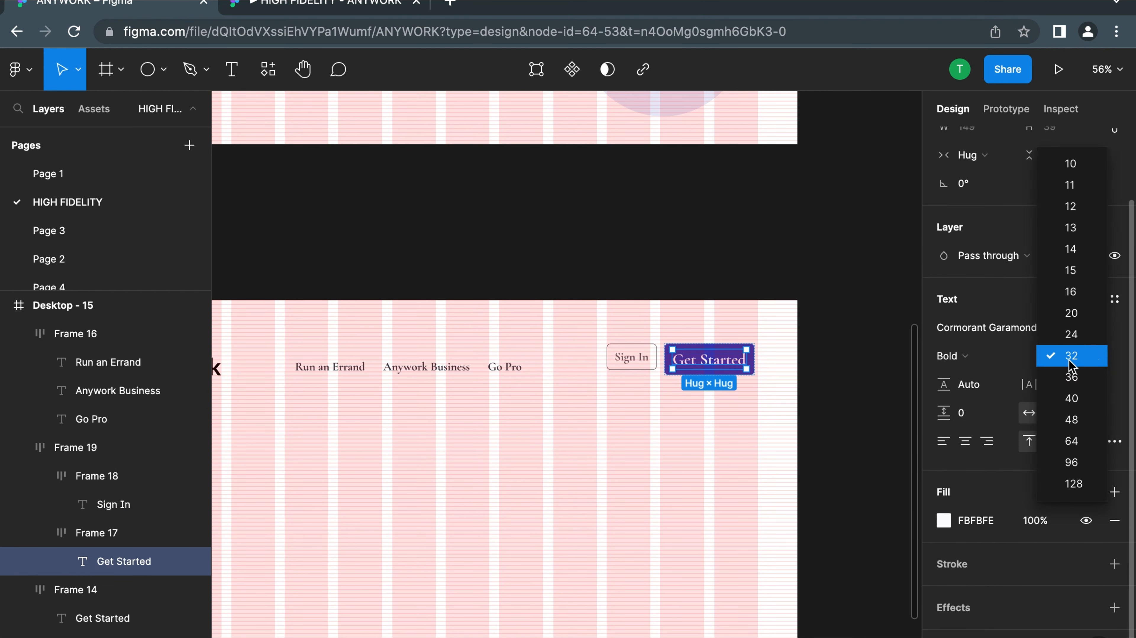
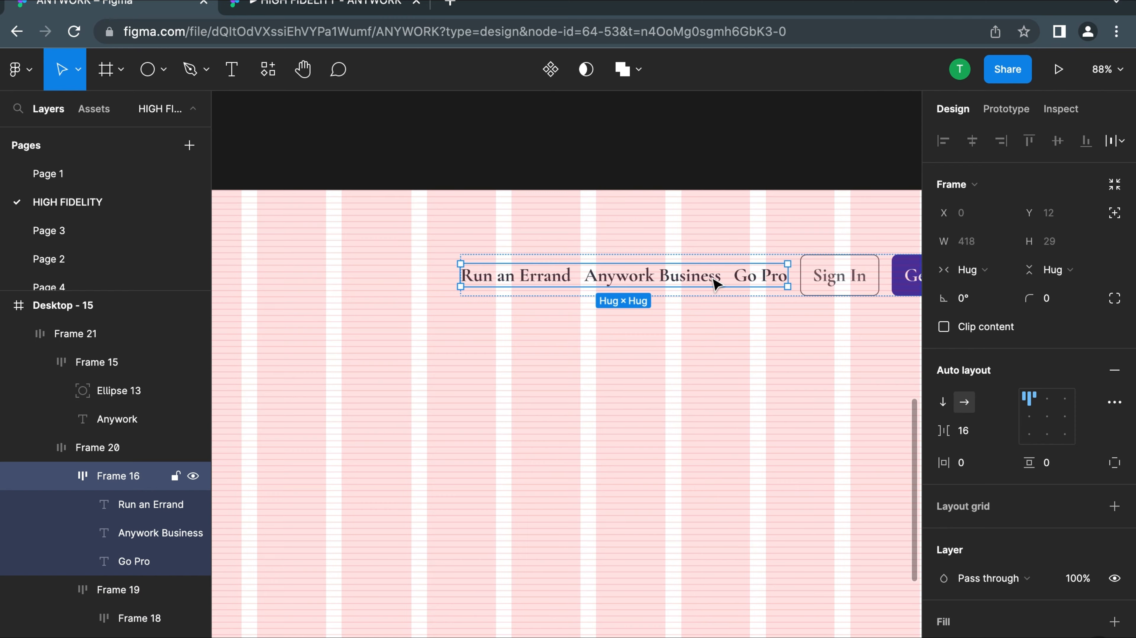
Set the auto-layout spacing between the navigation links group and the buttons group to 32
scroll(714, 284, "right", 3)
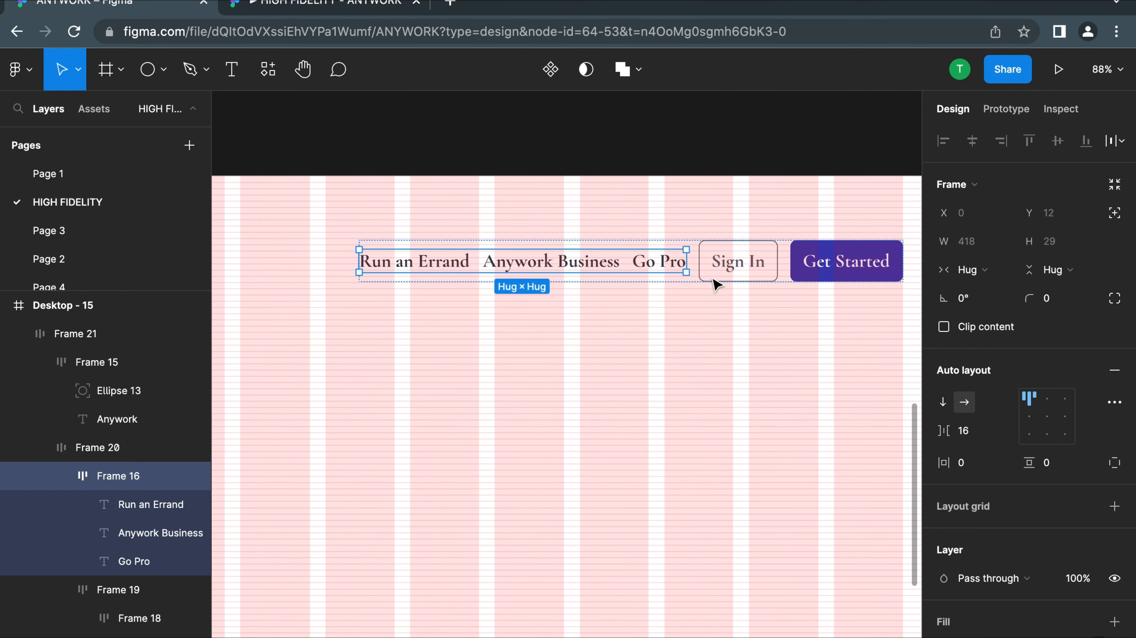
left_click(586, 244)
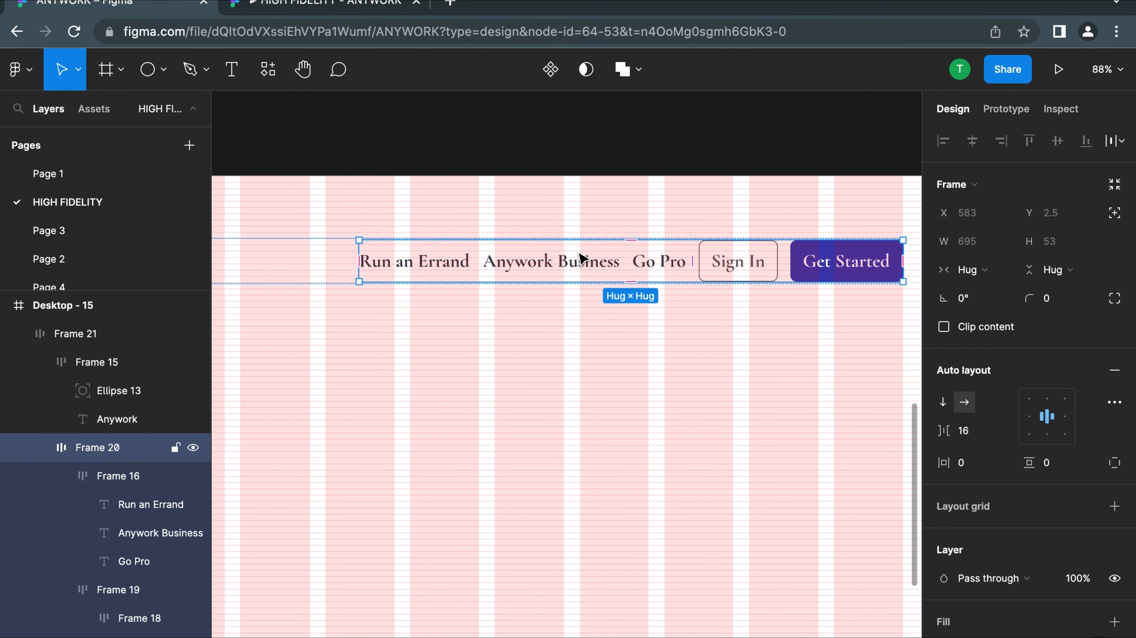
scroll(580, 258, "down", 5)
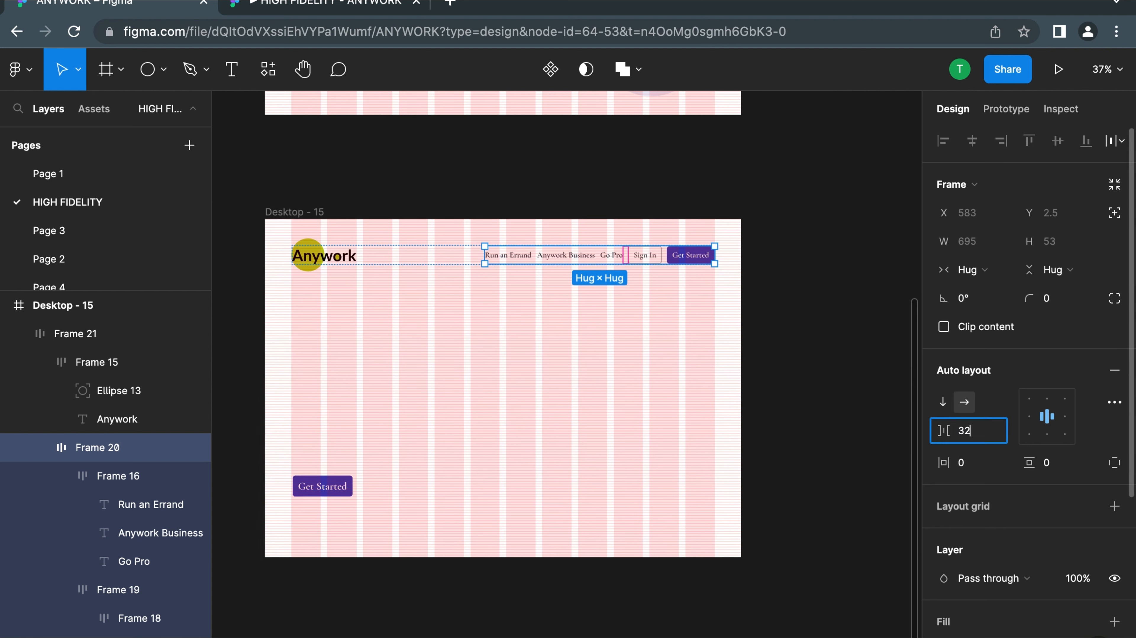
key("Return")
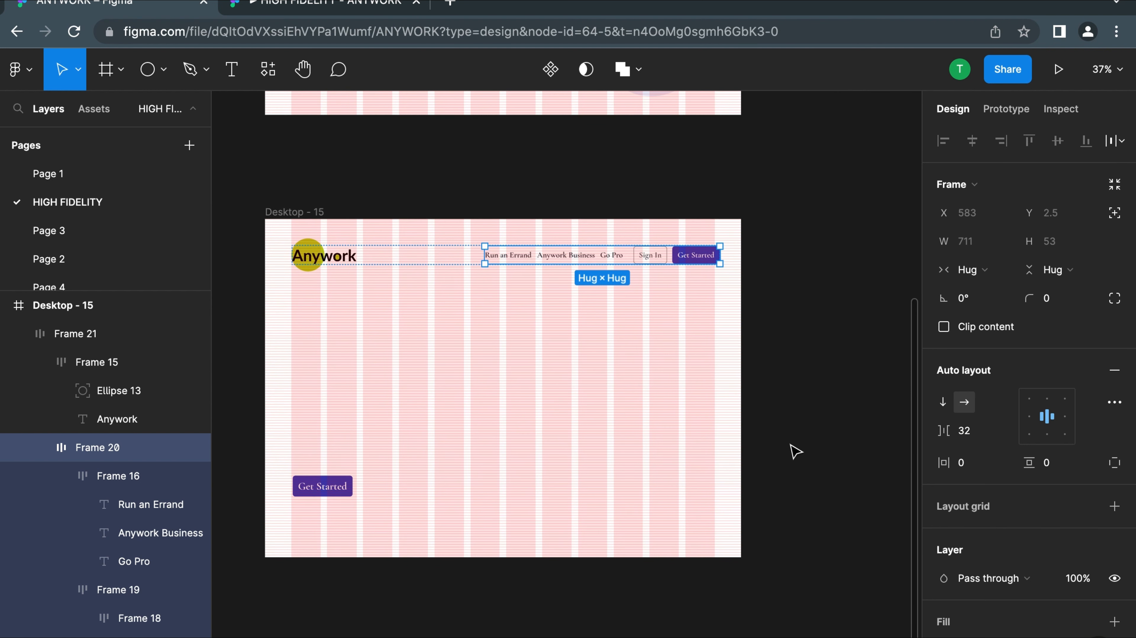
Reduce the auto-layout spacing between the Anywork logo and the navigation group to 351
left_click(448, 295)
left_click(399, 256)
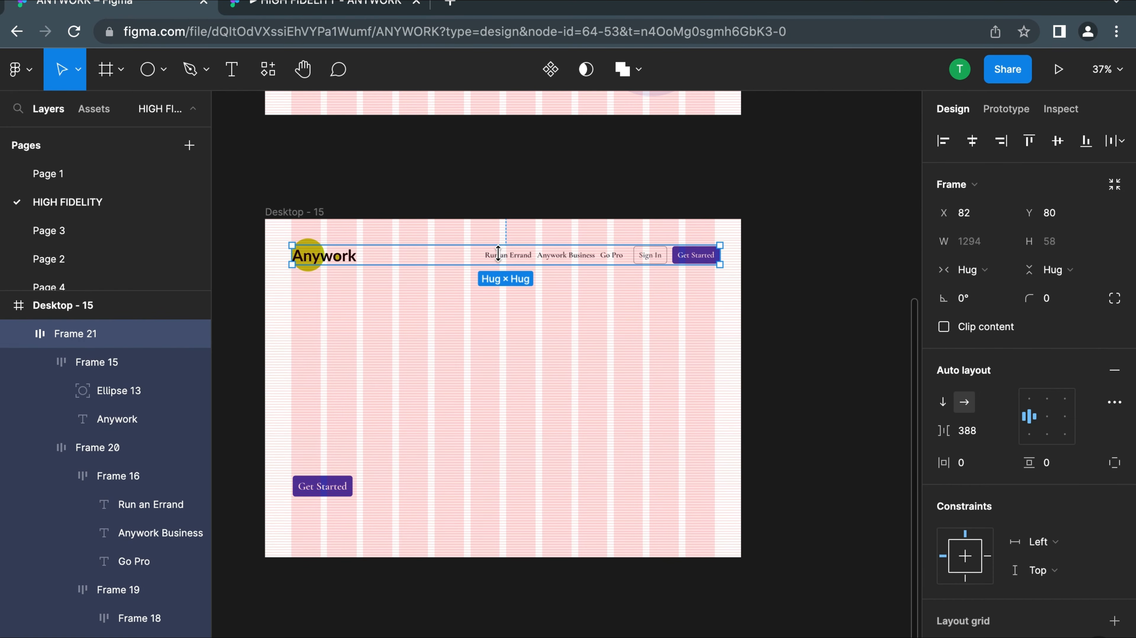
scroll(431, 268, "up", 2)
scroll(431, 268, "up", 5)
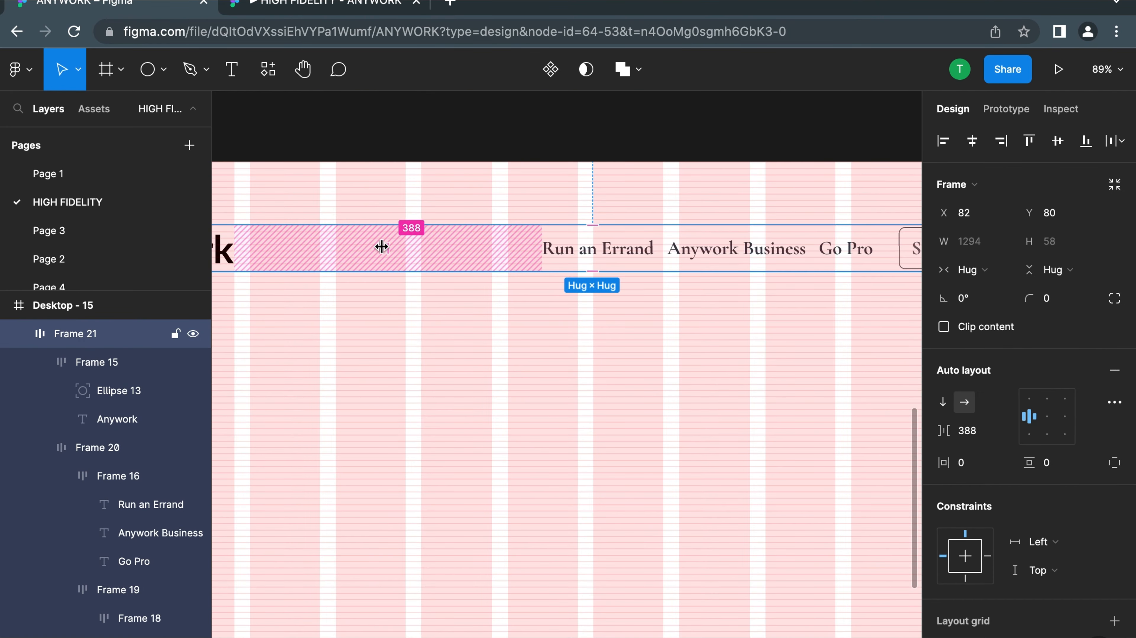
scroll(384, 250, "down", 5)
scroll(389, 254, "up", 3)
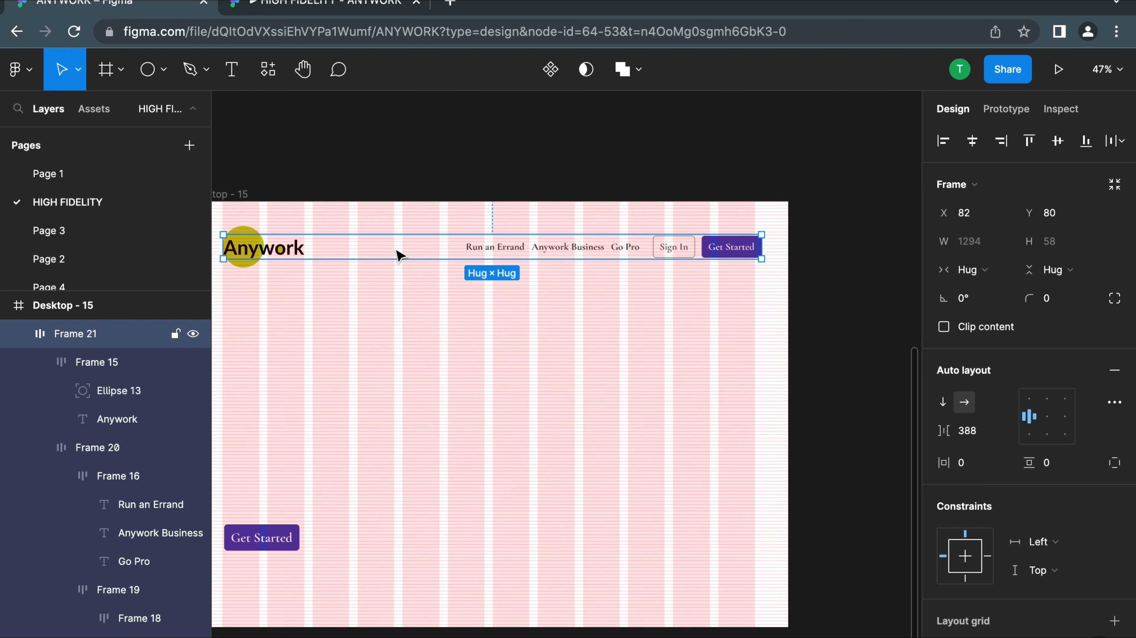
scroll(382, 253, "up", 2)
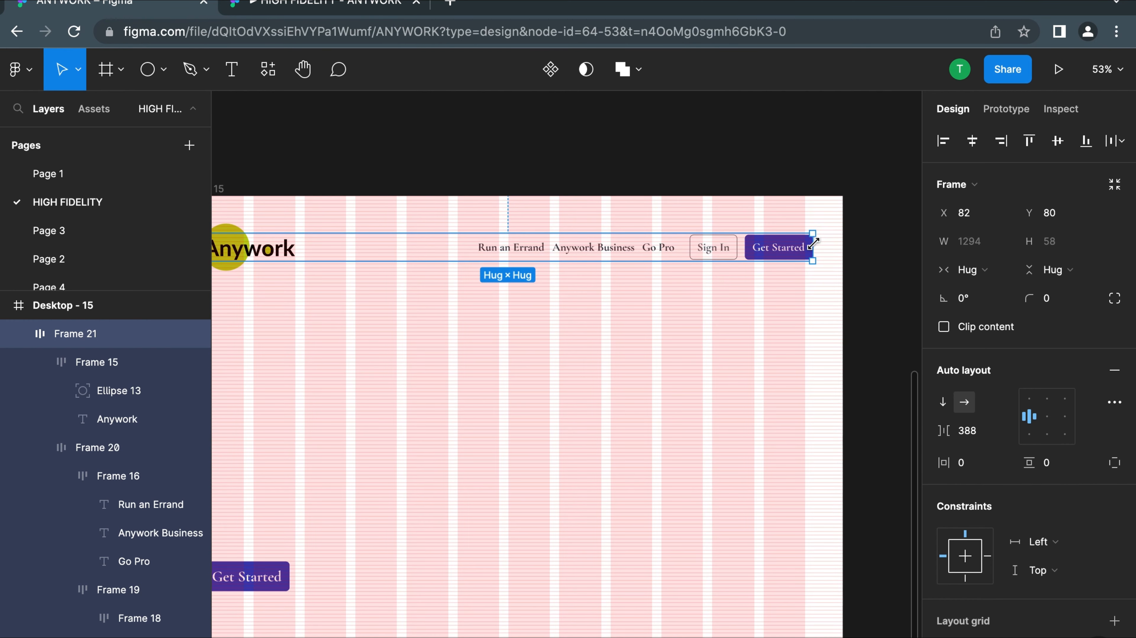
scroll(813, 244, "up", 5)
scroll(793, 179, "left", 2)
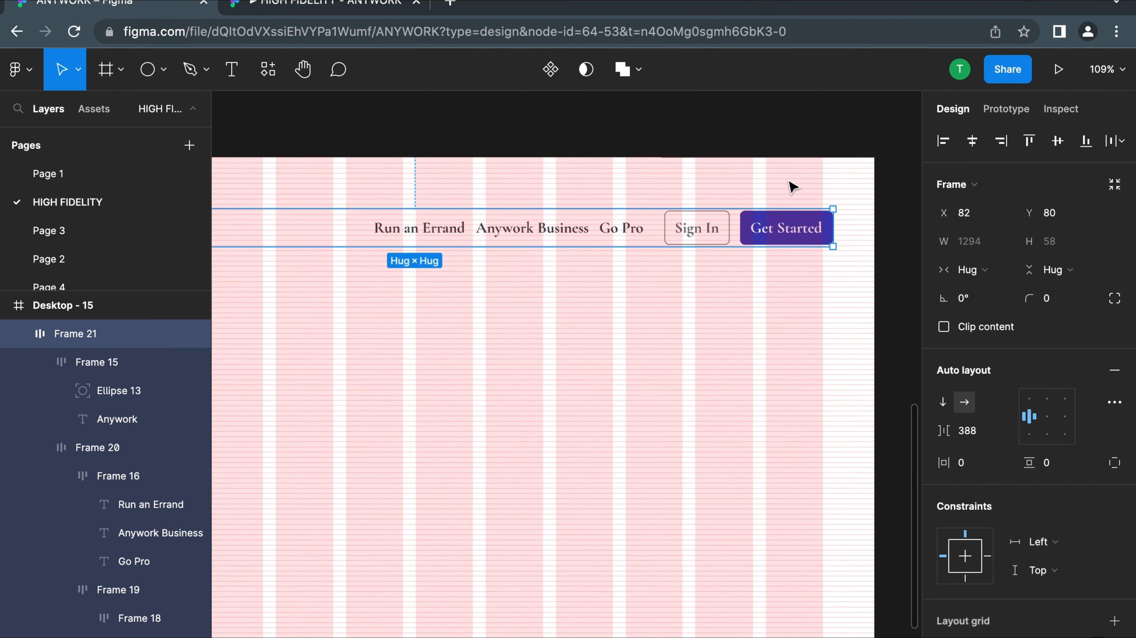
scroll(791, 186, "down", 5)
scroll(357, 230, "up", 3)
left_click_drag(330, 215, 316, 215)
scroll(314, 229, "down", 4)
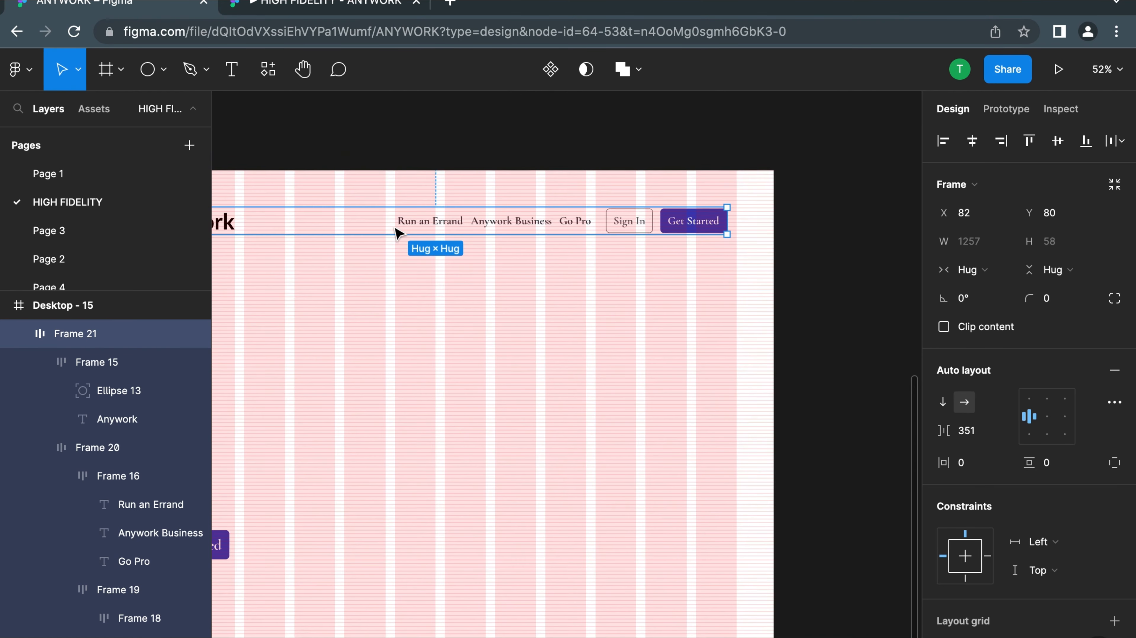
Set the spacing between the logo and the navigation group to 370, aligning the Get Started button with the last grid column's edge
scroll(356, 225, "up", 4)
scroll(357, 229, "up", 3)
left_click_drag(273, 217, 276, 227)
scroll(275, 224, "down", 3)
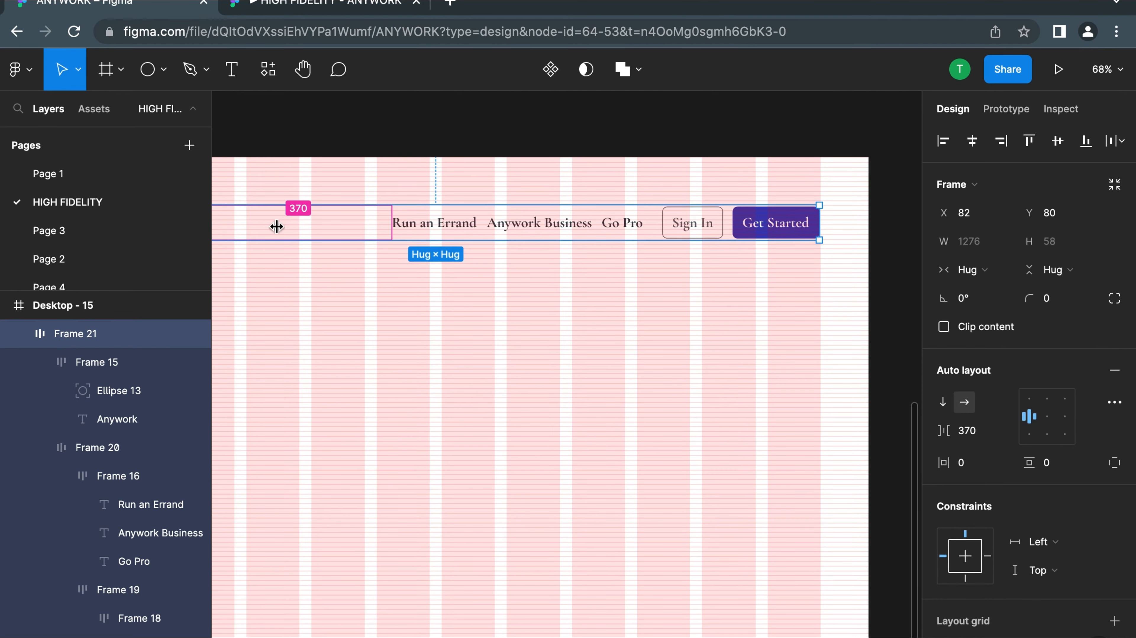
scroll(561, 364, "down", 4)
scroll(554, 365, "up", 2)
Check the navigation row in the prototype preview and return to the design file
left_click(379, 281)
left_click(375, 278)
scroll(325, 277, "up", 2)
left_click(264, 6)
scroll(516, 306, "down", 2)
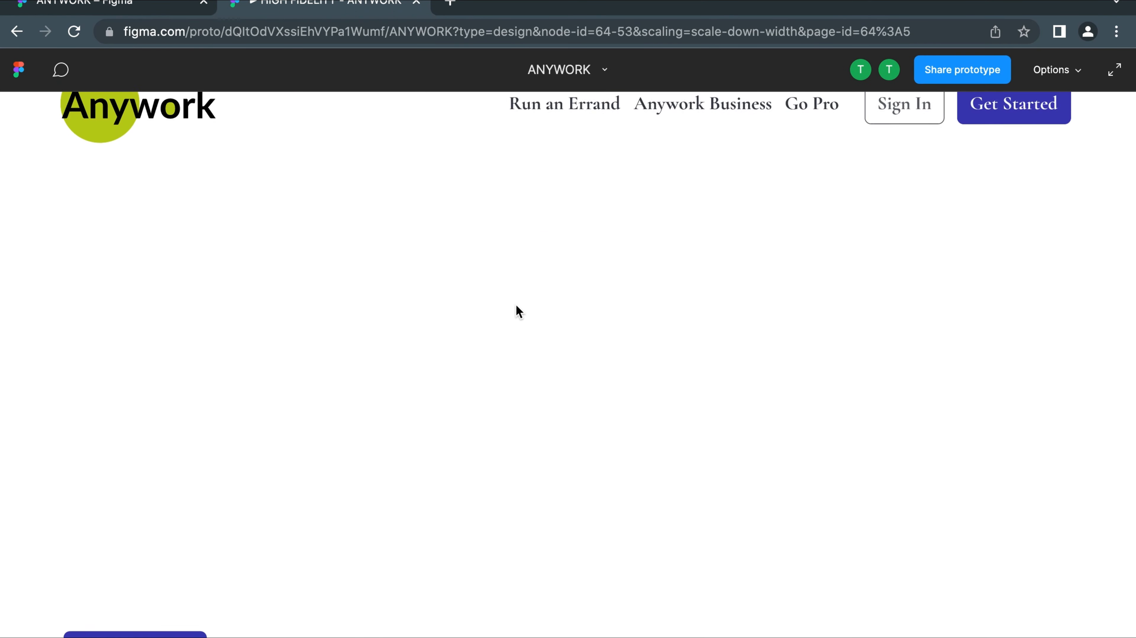
left_click(112, 6)
Examine the auto-layout settings of the navigation links group in the Desktop - 13 reference frame
scroll(428, 324, "down", 3)
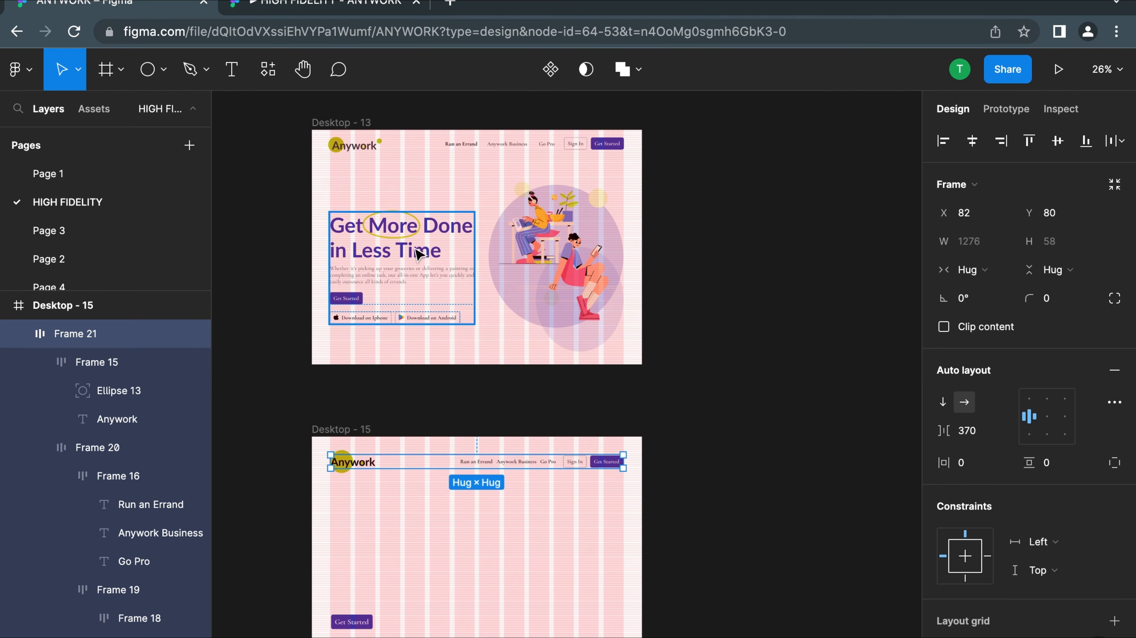
double_click(418, 255)
scroll(578, 355, "up", 2)
left_click(546, 196)
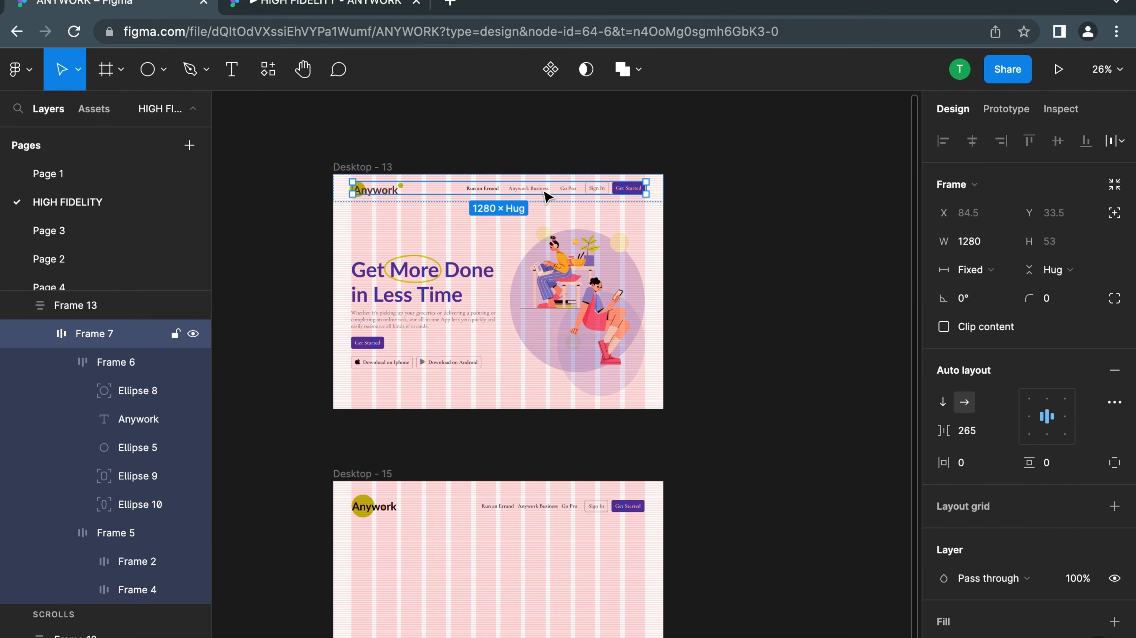
double_click(546, 197)
scroll(563, 208, "up", 3)
left_click(594, 204)
left_click(516, 205)
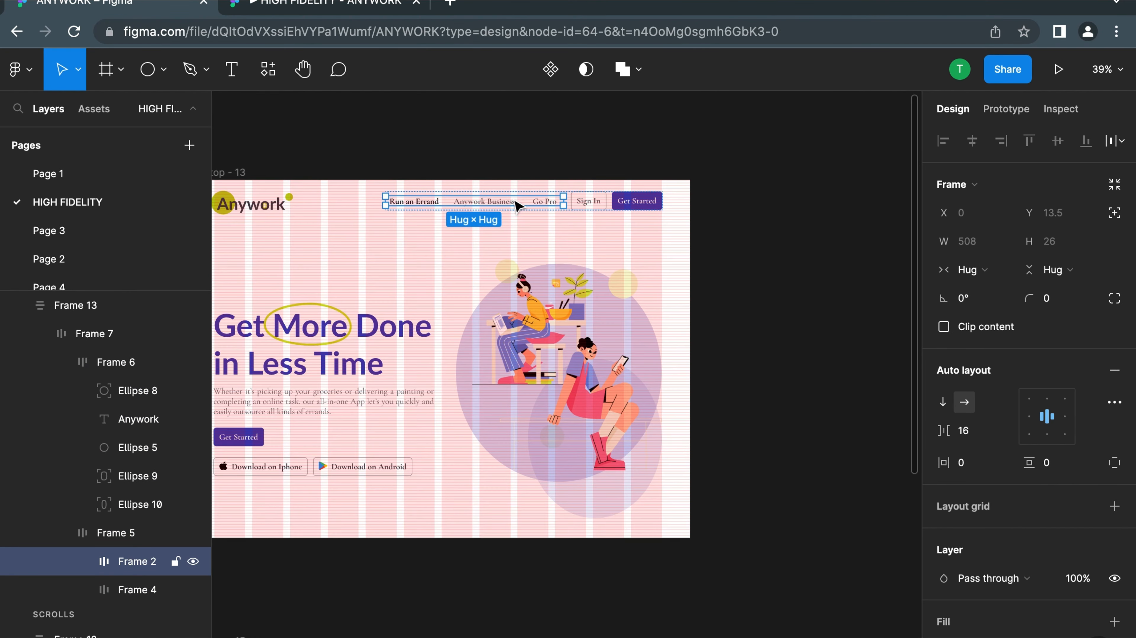
scroll(516, 201, "left", 2)
Examine the text settings of the Anywork Business link in Desktop - 13's navigation row
left_click(413, 147)
scroll(544, 157, "down", 5)
triple_click(530, 414)
left_click(628, 413)
left_click(547, 412)
scroll(536, 415, "up", 8)
triple_click(516, 438)
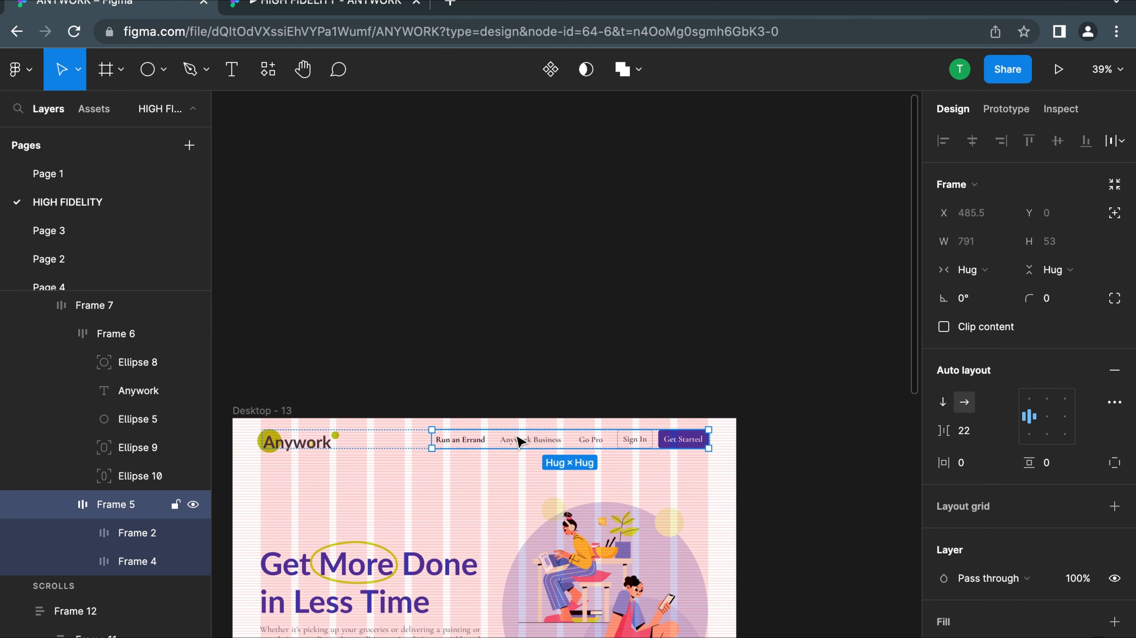
double_click(517, 437)
scroll(518, 438, "up", 5)
double_click(522, 440)
scroll(1080, 456, "down", 1)
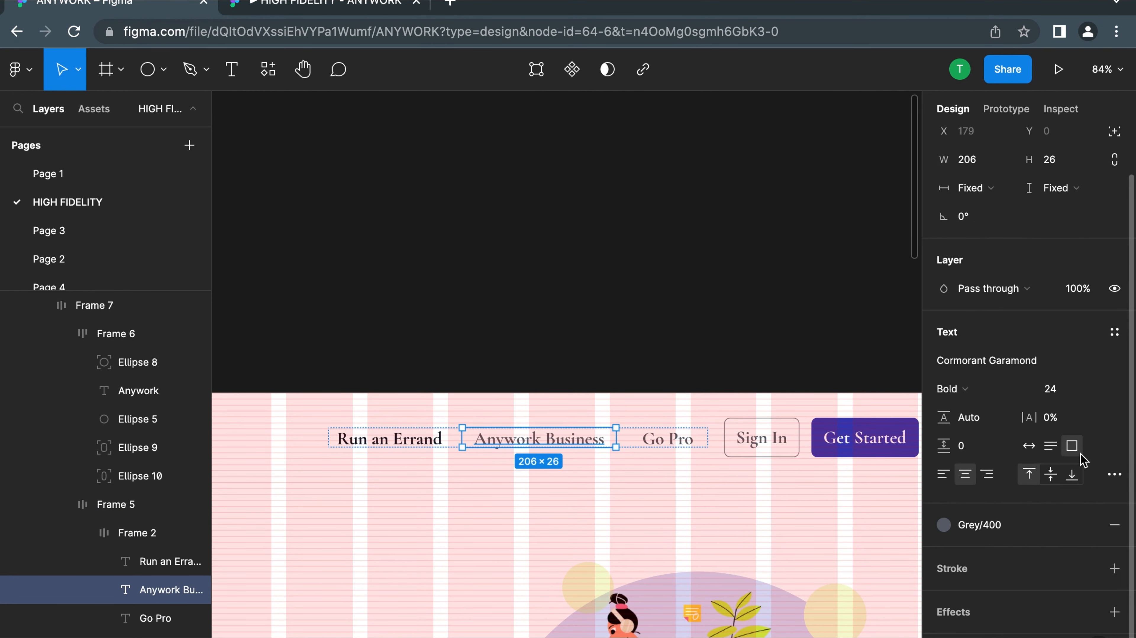
scroll(519, 405, "down", 5)
Examine the font, weight and size of the "Get More Done in Less Time" headline in Desktop - 13
scroll(513, 447, "down", 8)
left_click(513, 464)
scroll(492, 425, "down", 5)
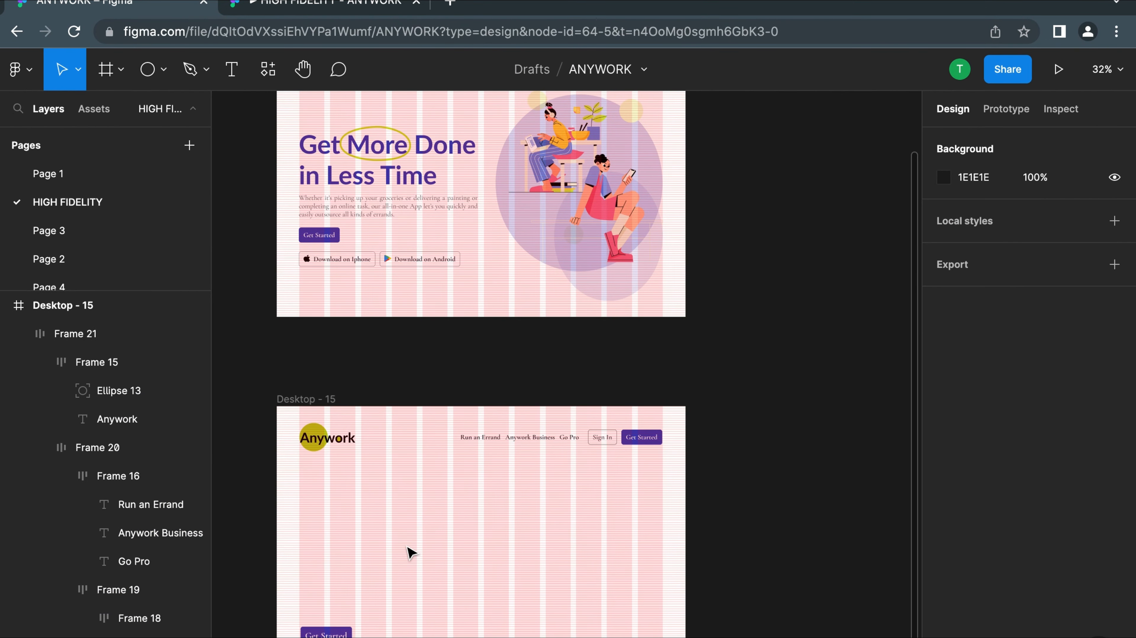
scroll(407, 549, "down", 5)
scroll(406, 350, "up", 3)
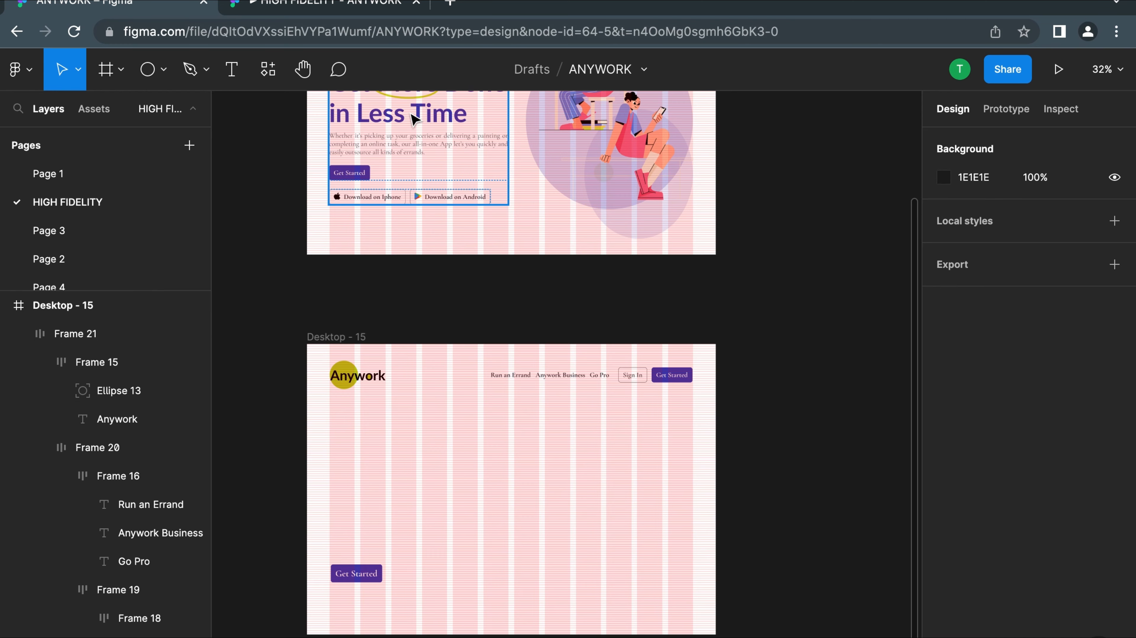
scroll(411, 114, "up", 1)
double_click(426, 137)
double_click(426, 137)
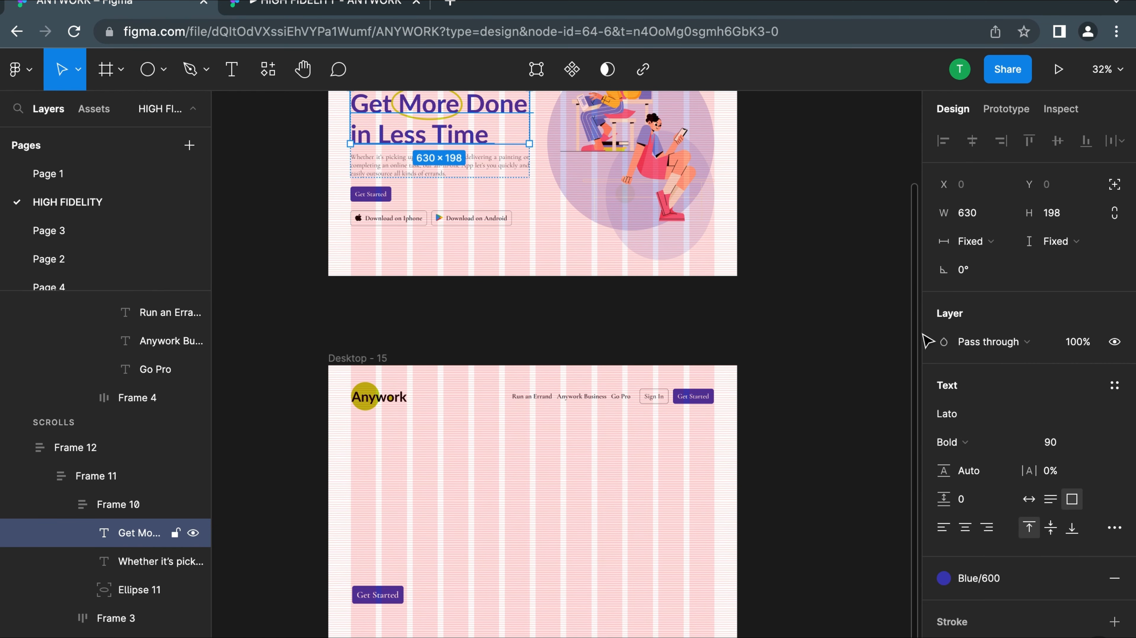
scroll(472, 315, "down", 5)
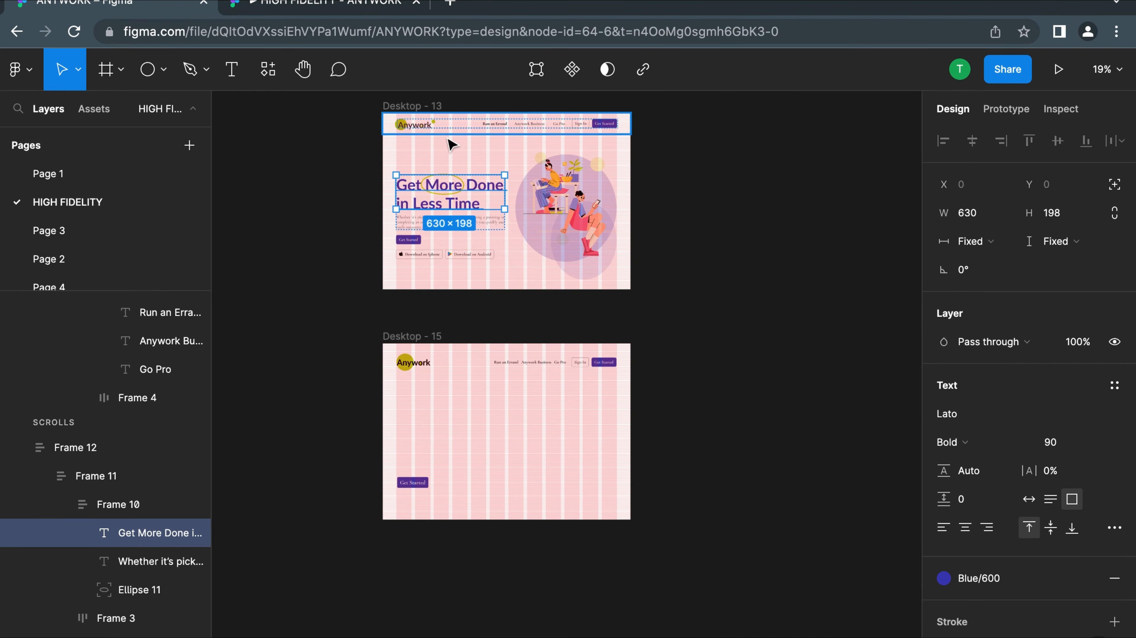
Add the two-line headline "Get More Done in Less Time" in Lato Bold 90 to Desktop - 15
scroll(447, 201, "up", 3)
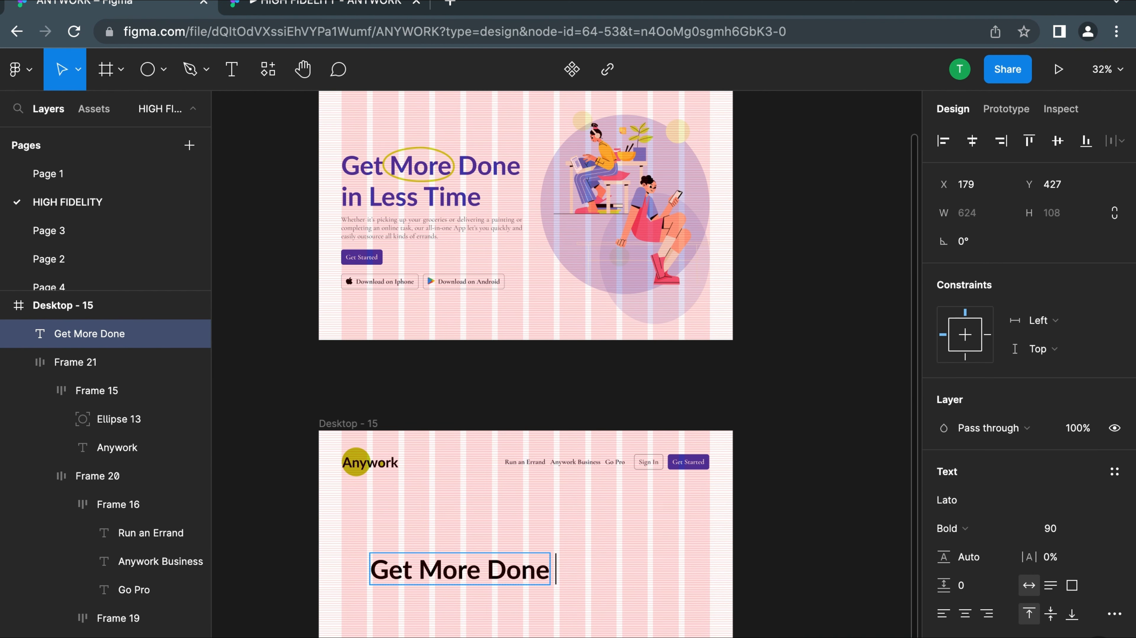
key("Return")
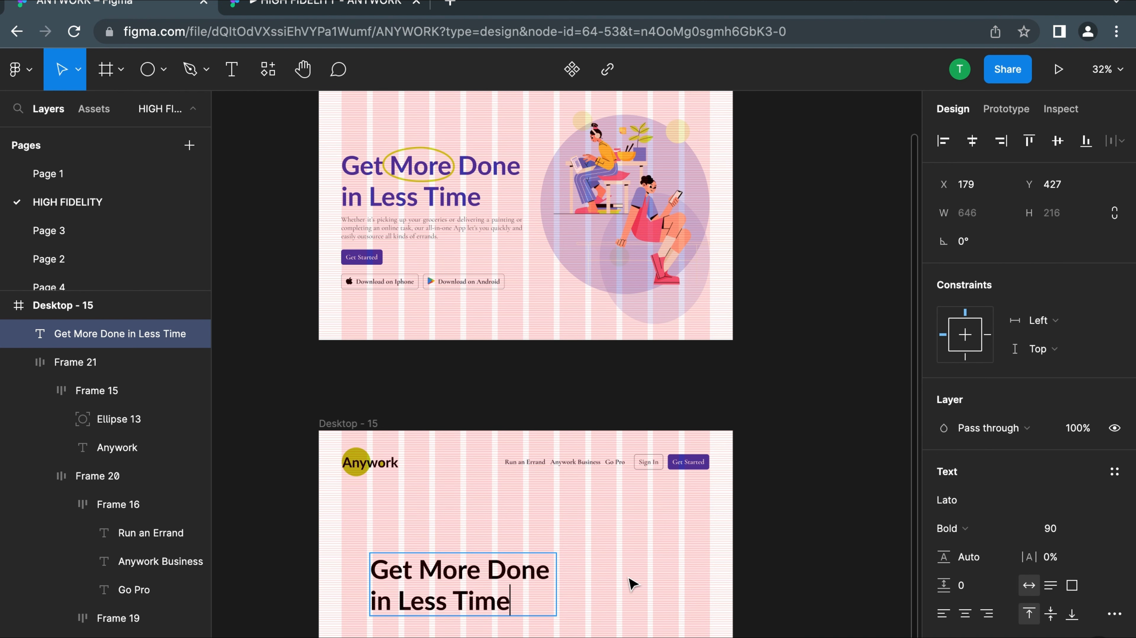
key("Escape")
Move the new headline below the logo, in line with the first grid column, and wrap it in an auto-layout frame
scroll(633, 583, "down", 5)
scroll(632, 583, "left", 1)
left_click_drag(503, 420, 475, 381)
key("shift+a")
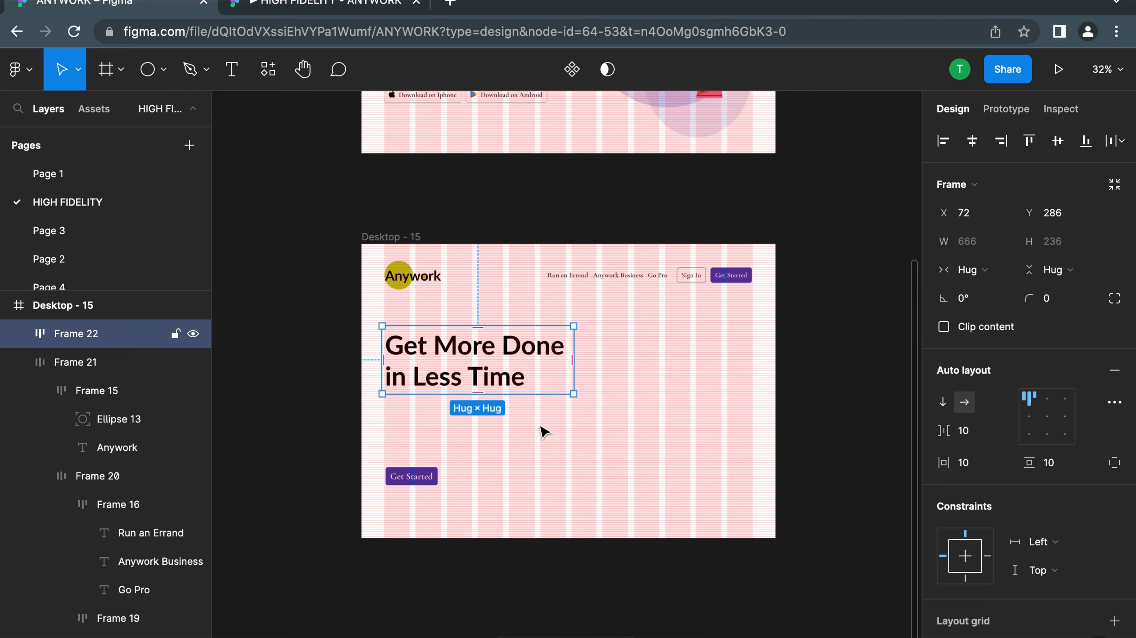
Duplicate the "Whether it's picking up your groceries" paragraph in Desktop - 13 and place the copy below the headline in Desktop - 15
scroll(540, 432, "up", 5)
scroll(540, 431, "left", 1)
scroll(509, 384, "down", 3)
scroll(510, 385, "right", 1)
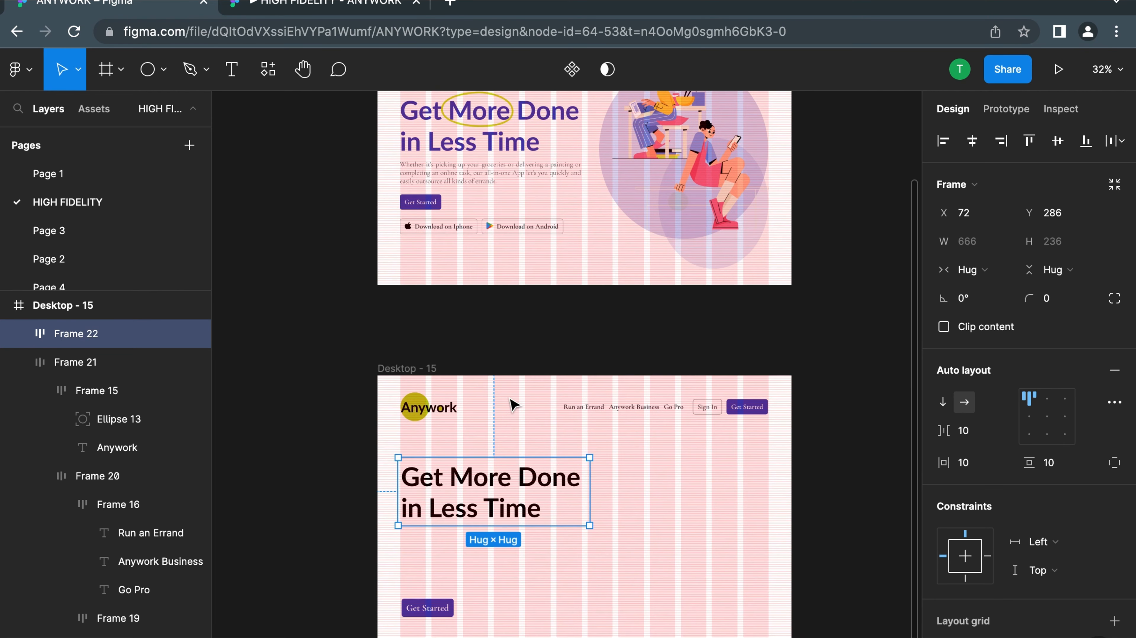
double_click(536, 485)
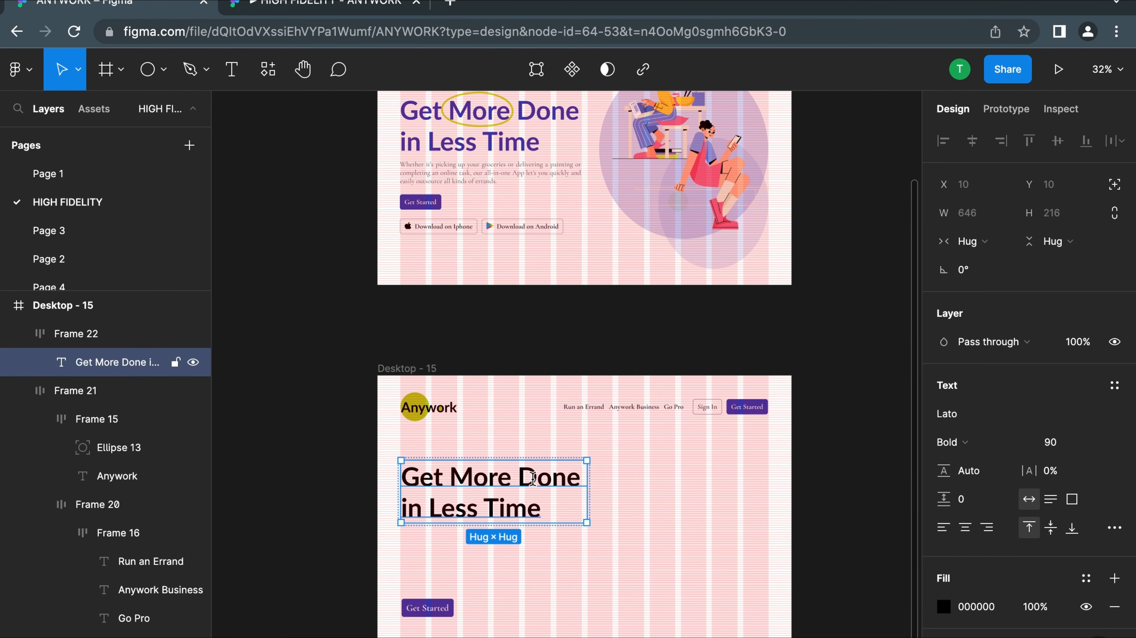
double_click(449, 174)
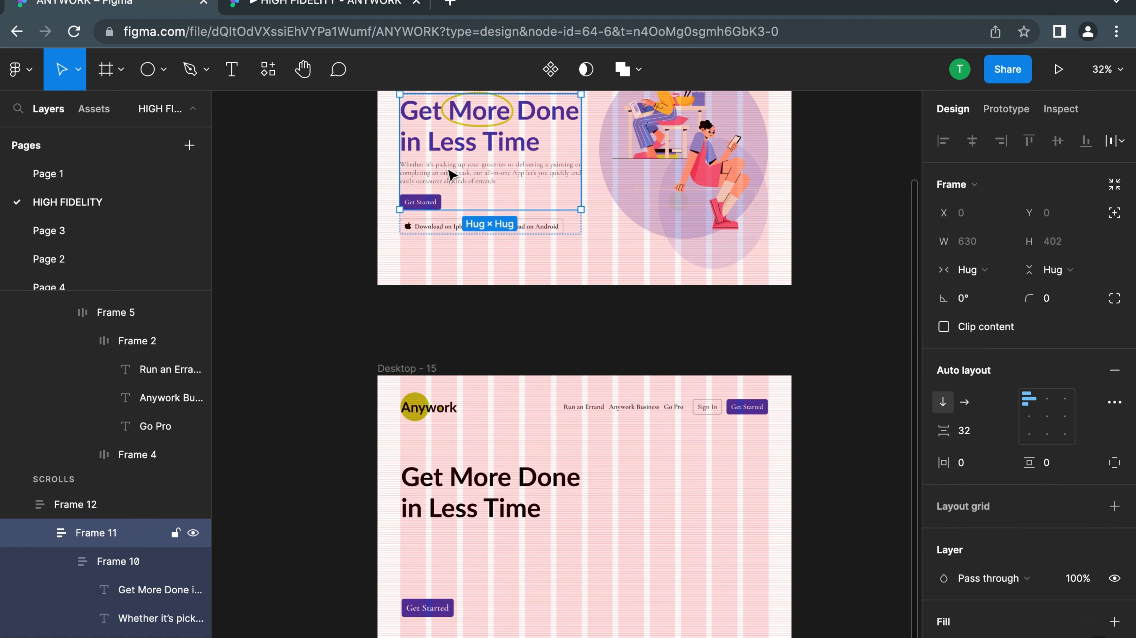
key("ctrl+d")
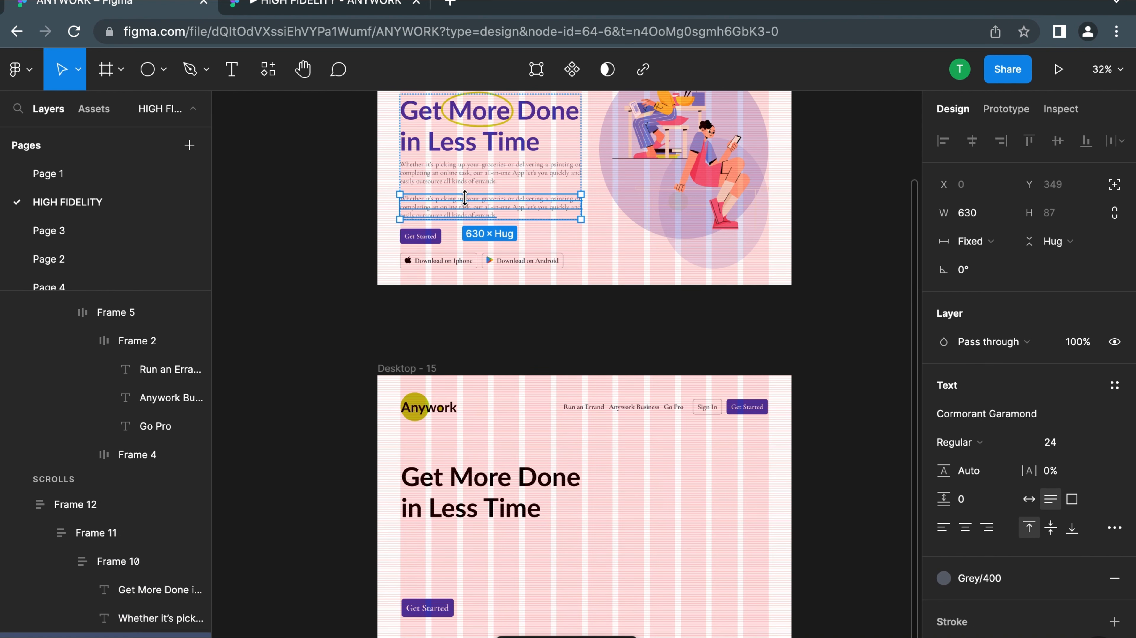
left_click_drag(478, 269, 469, 550)
Extend the Desktop - 15 headline's second line with "using our all in one"
left_click(489, 505)
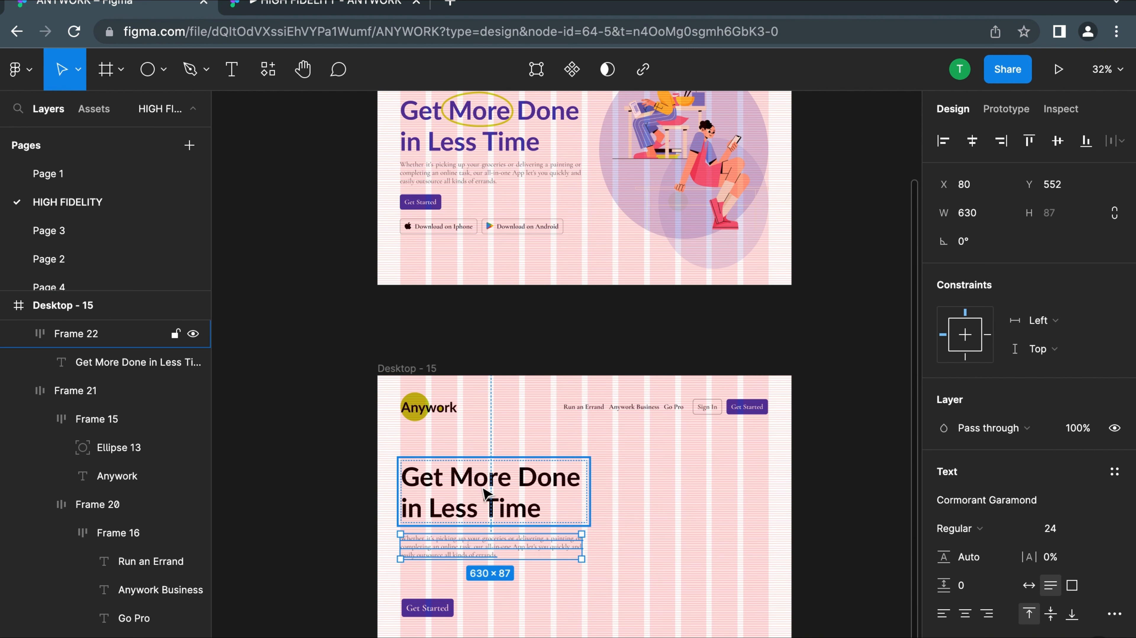
double_click(543, 513)
triple_click(540, 512)
left_click(541, 511)
left_click(540, 511)
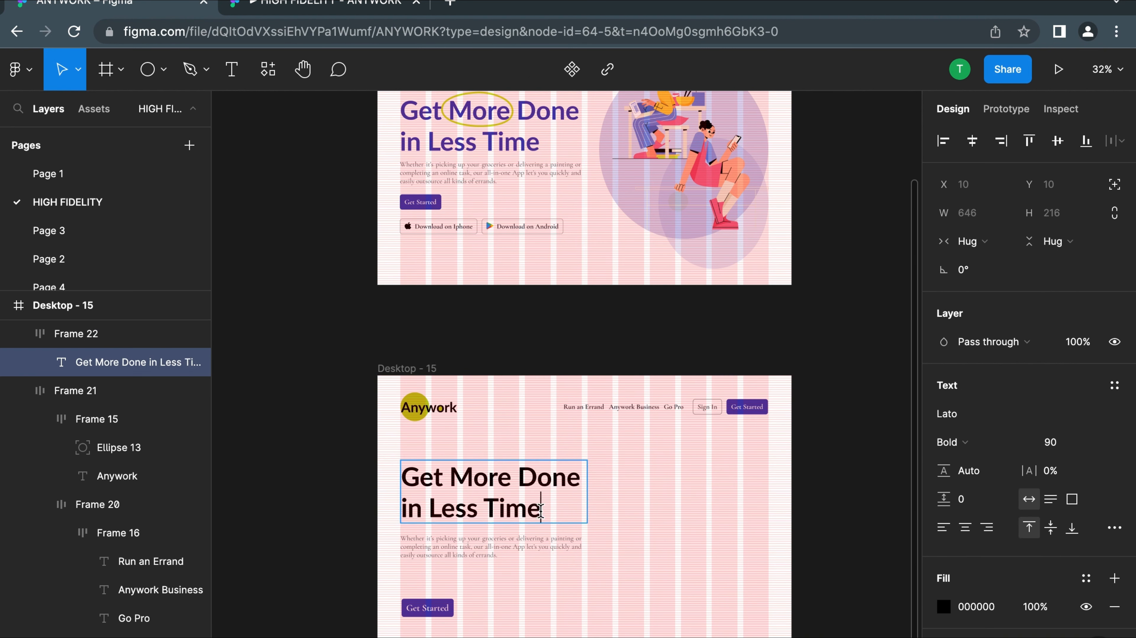
type("using our")
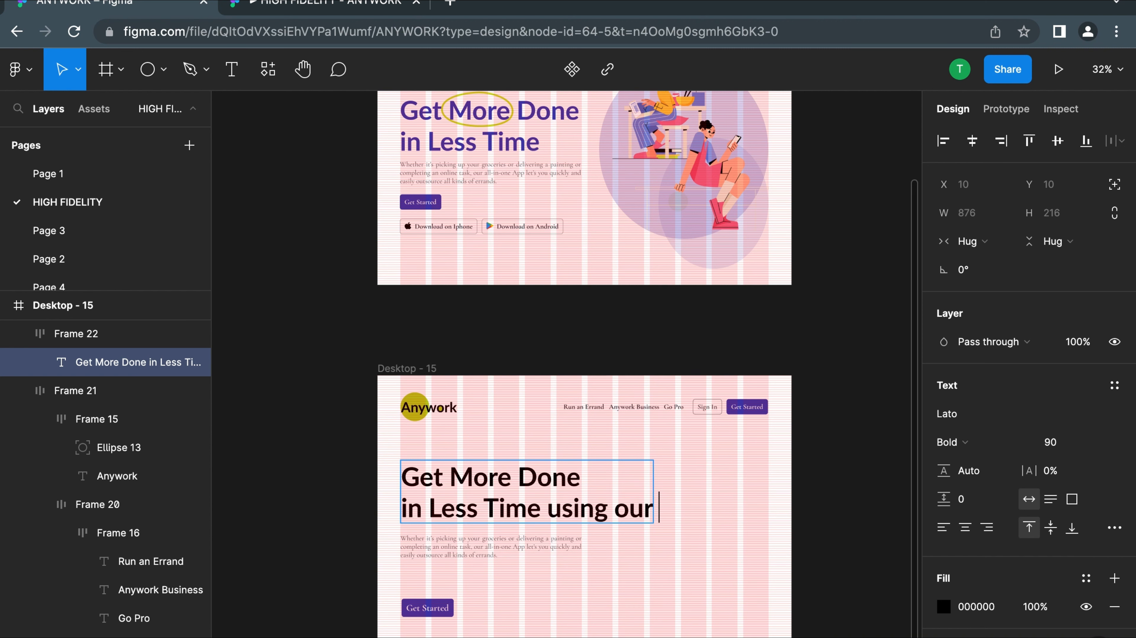
type(" all in one")
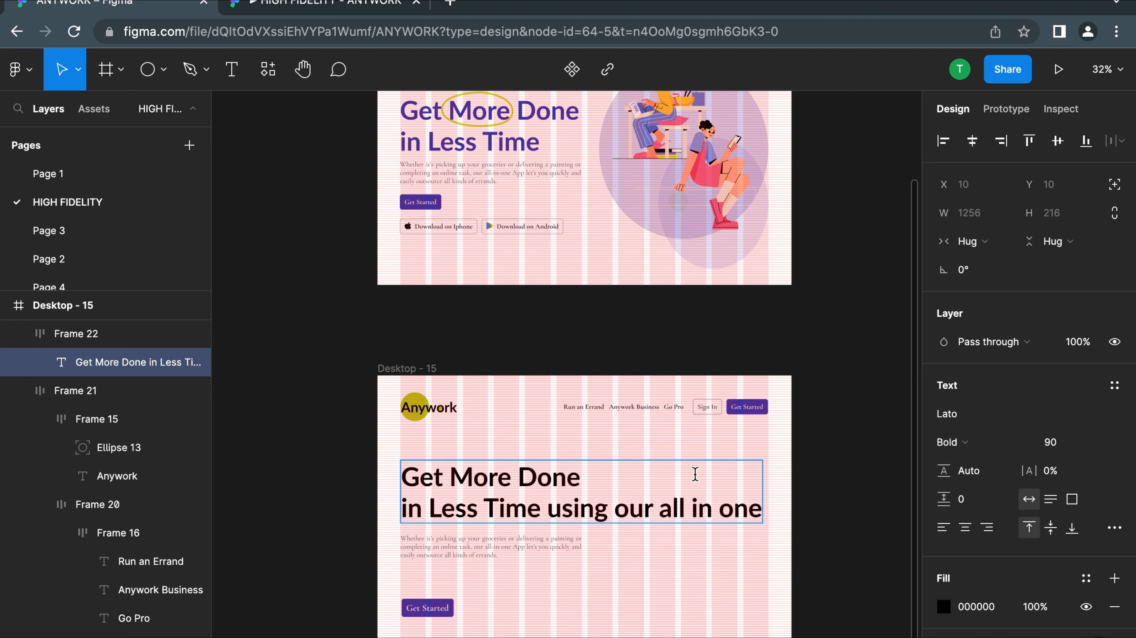
key("Escape")
left_click(693, 570)
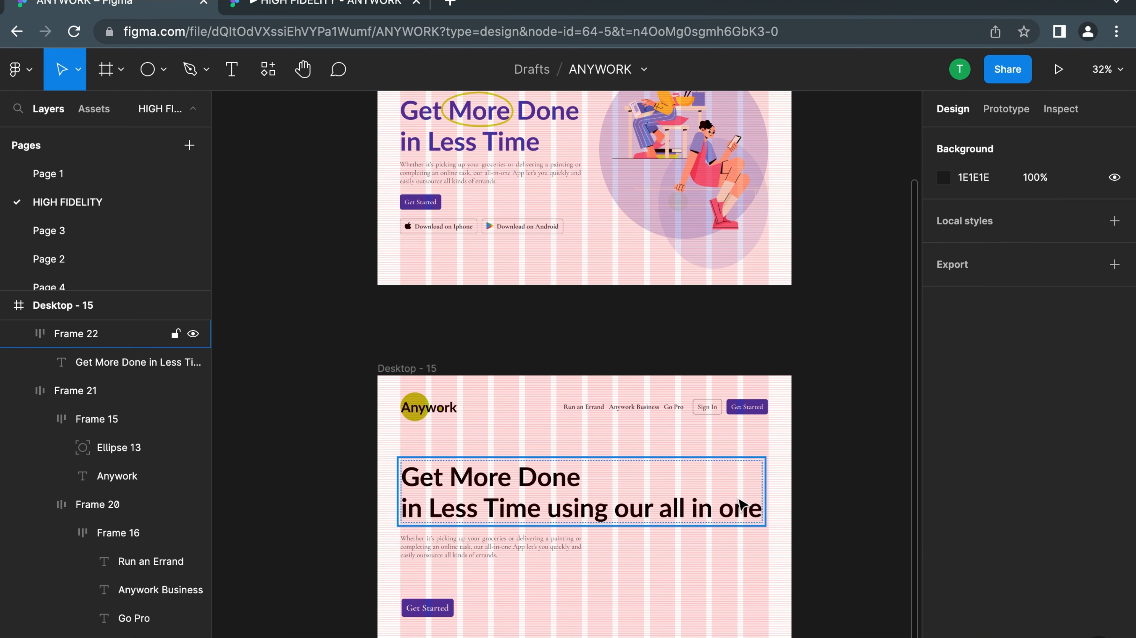
Narrow the headline's auto-layout frame to a width of 638, matching the paragraph's right edge
left_click(740, 502)
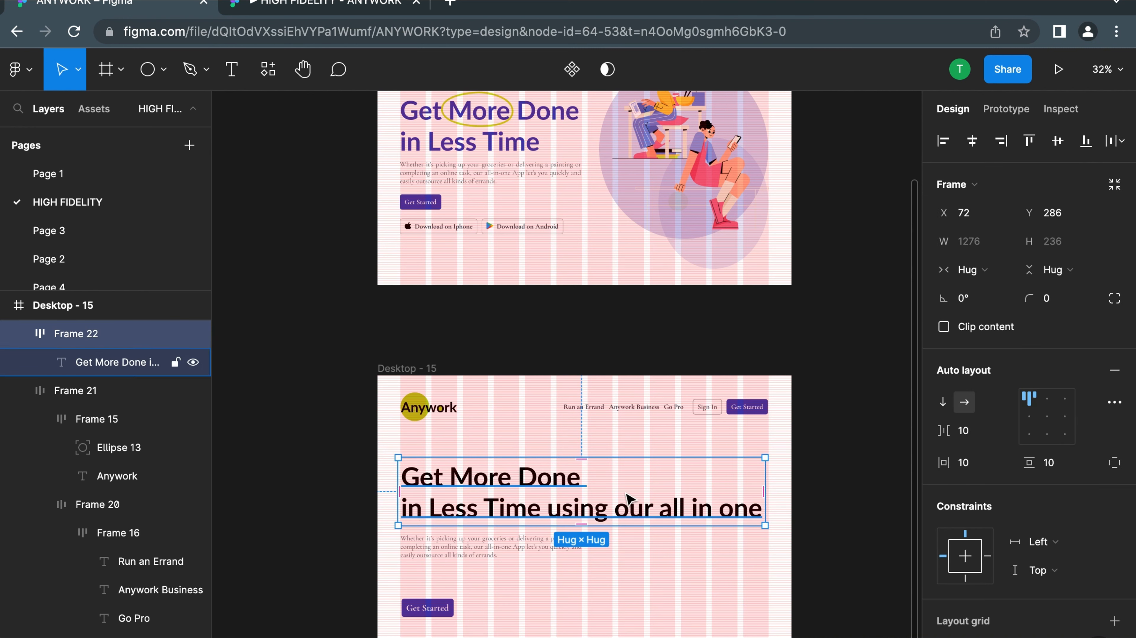
left_click_drag(766, 473, 581, 480)
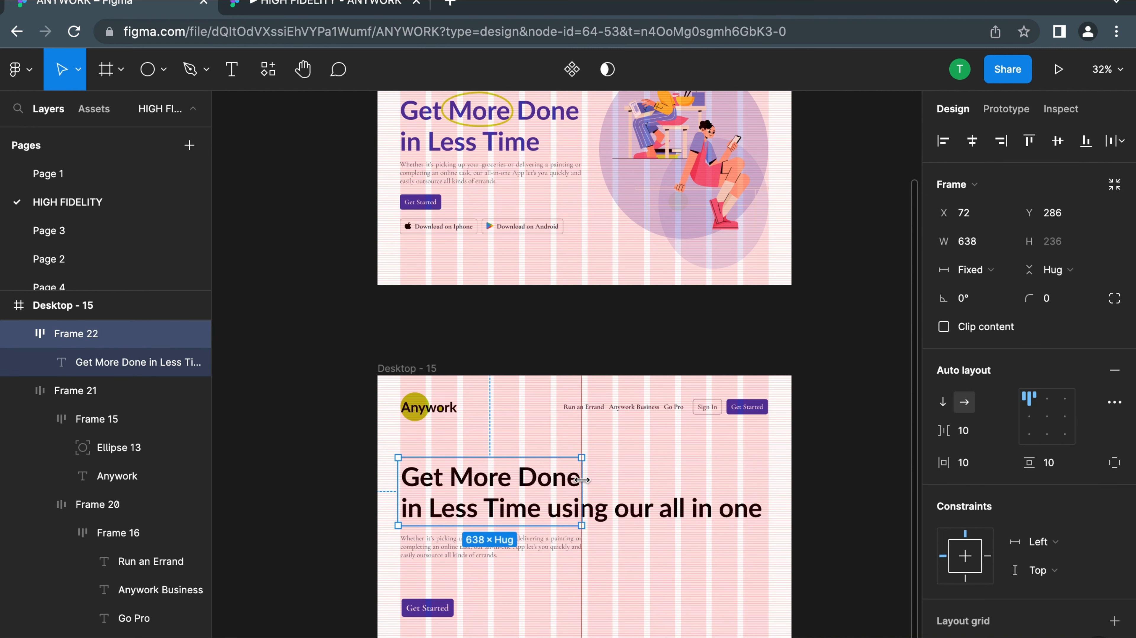
Undo the headline frame's narrowing and the added "using our all in one" words, back to "Get More Done in Less Time"
double_click(581, 480)
left_click(509, 516)
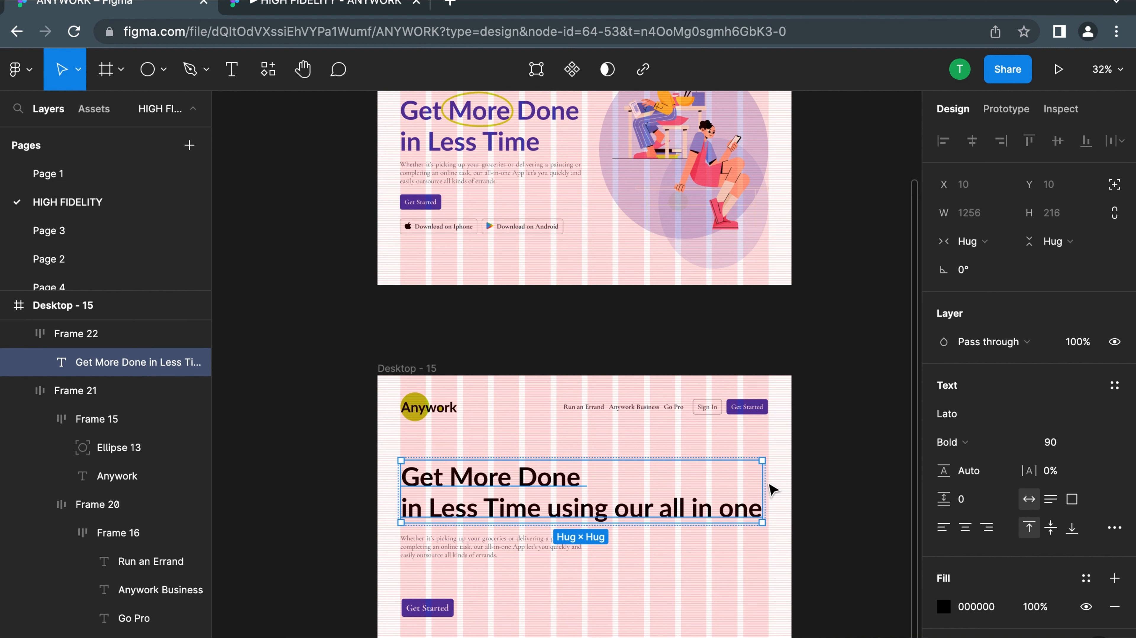
left_click_drag(607, 481, 803, 522)
key("super+z")
key("super+z")
key("super+z")
key("super+z")
key("super+z")
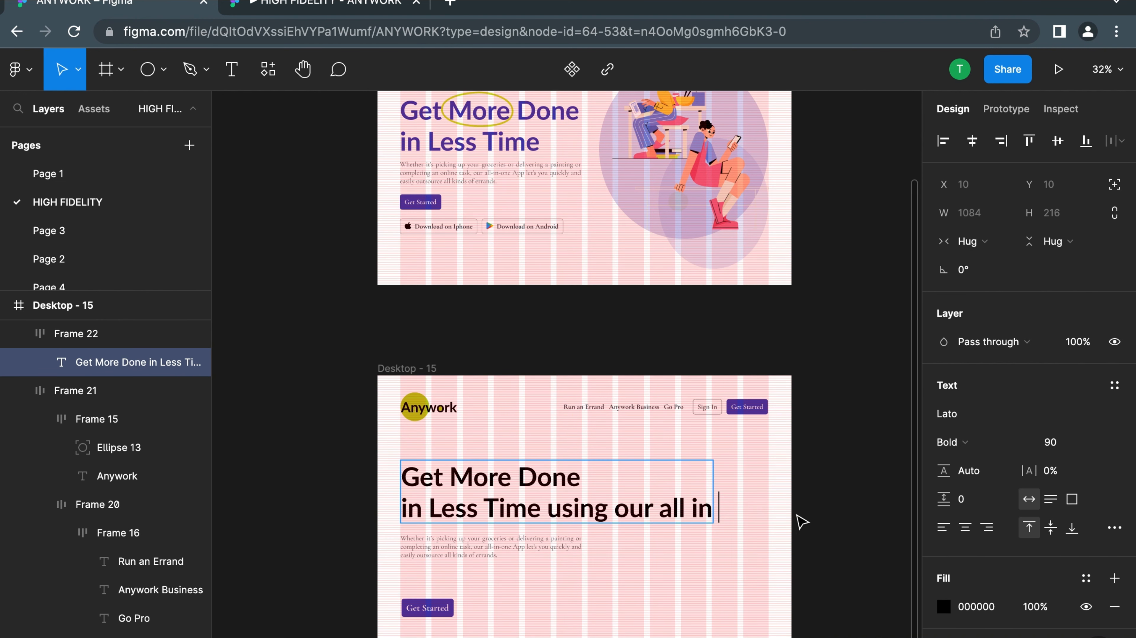
key("super+z")
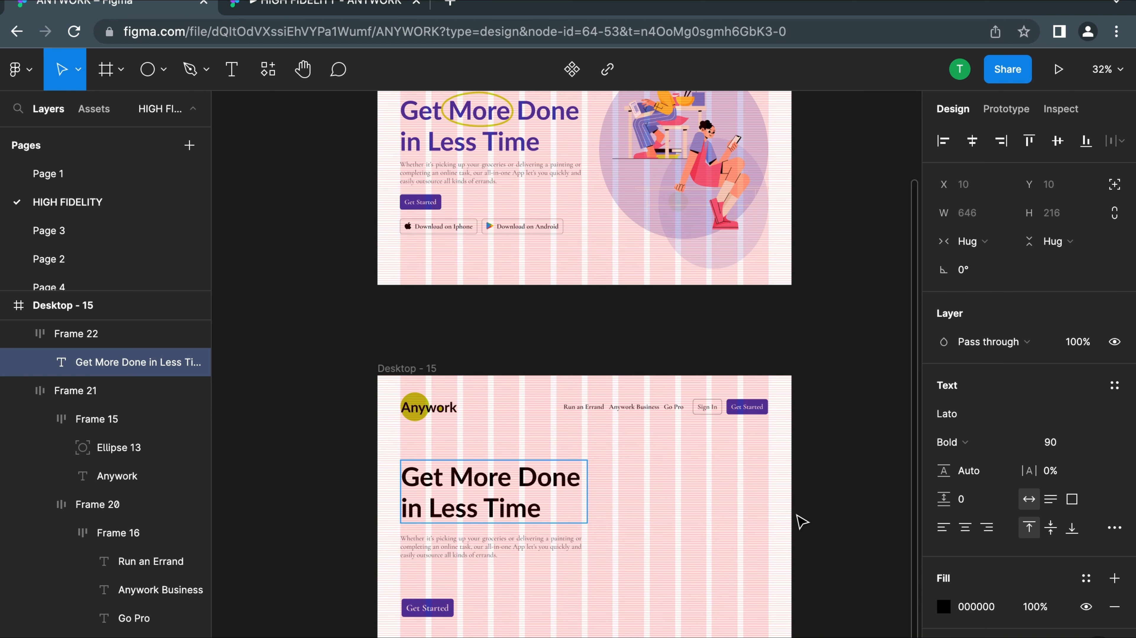
left_click(802, 511)
scroll(486, 556, "up", 3)
scroll(489, 561, "down", 3)
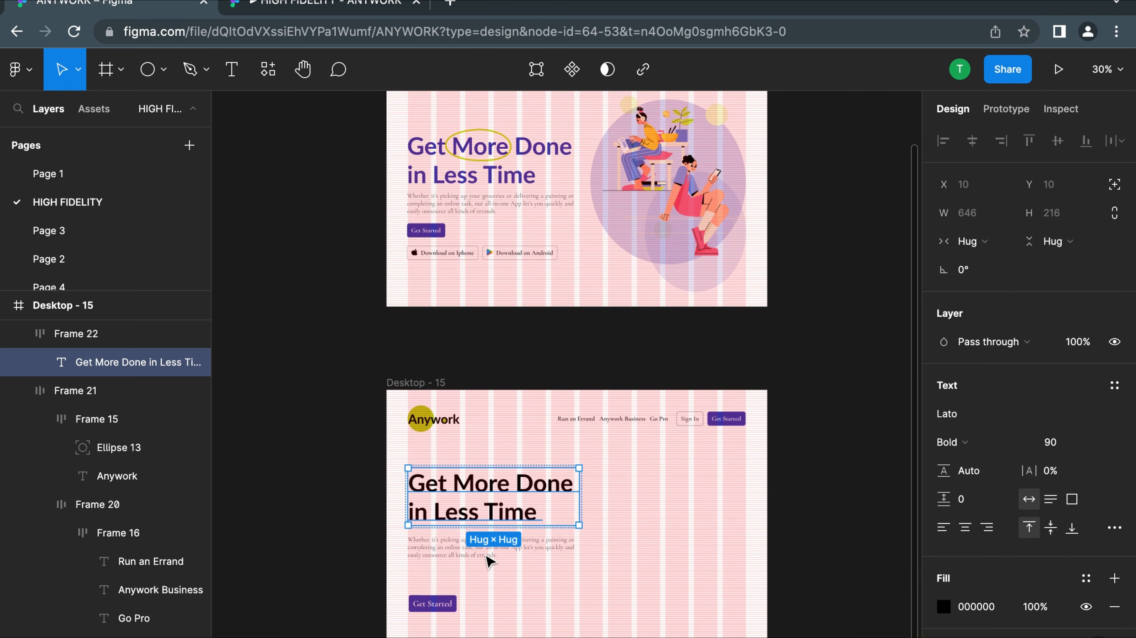
Wrap the headline frame and the paragraph in Desktop - 15 in one vertical auto-layout frame with 32 spacing
scroll(436, 558, "up", 8)
left_click(435, 558)
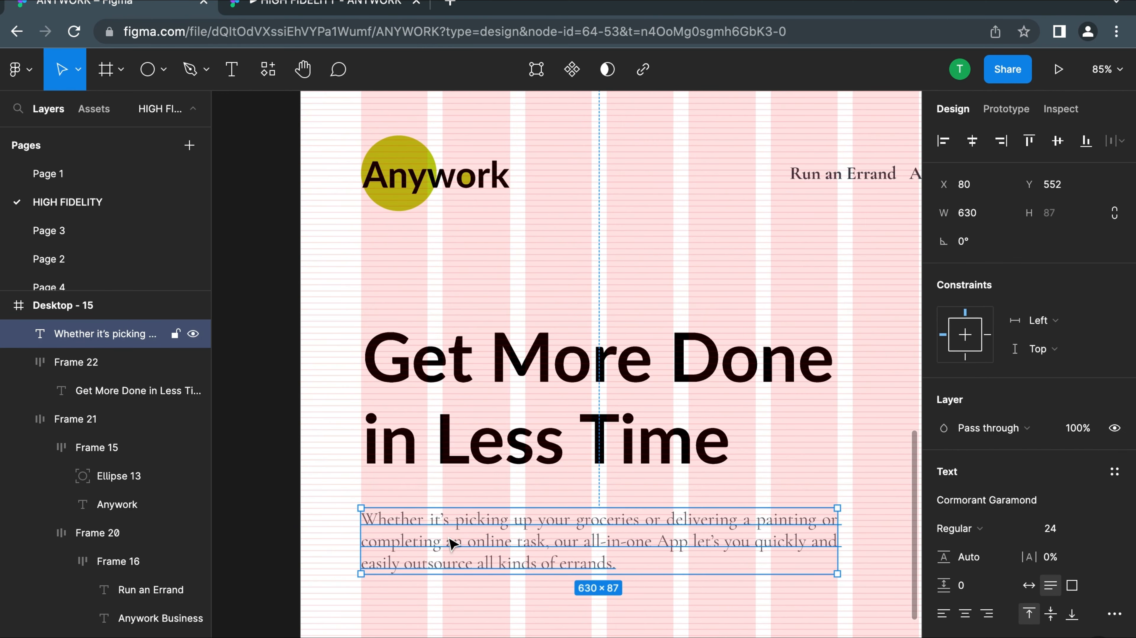
left_click(472, 377, "shift")
key("shift+a")
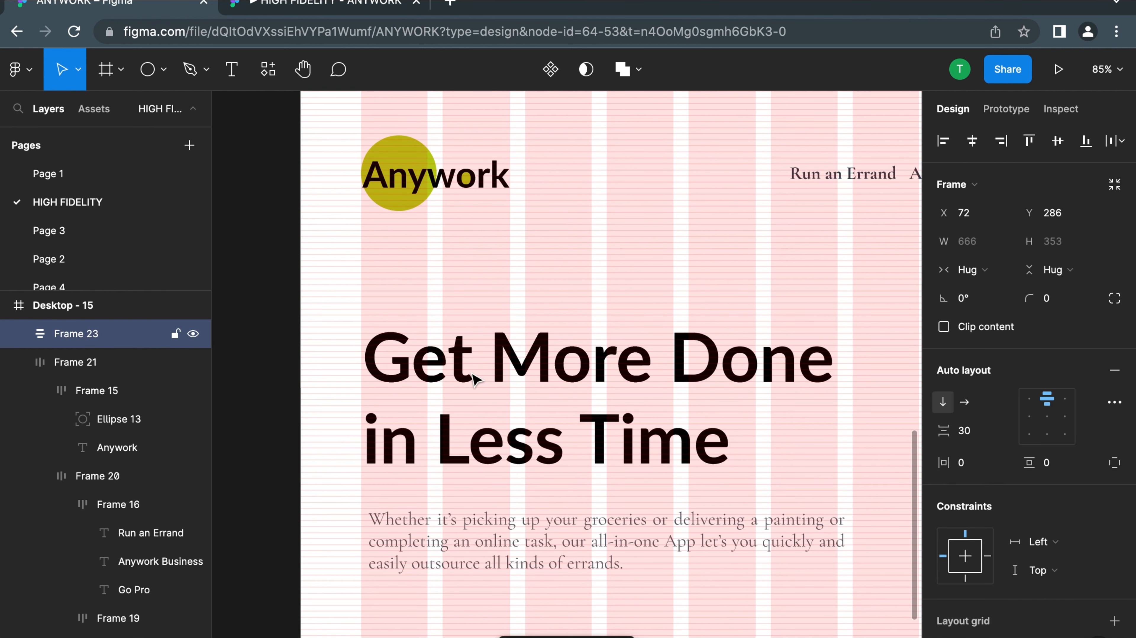
left_click(965, 435)
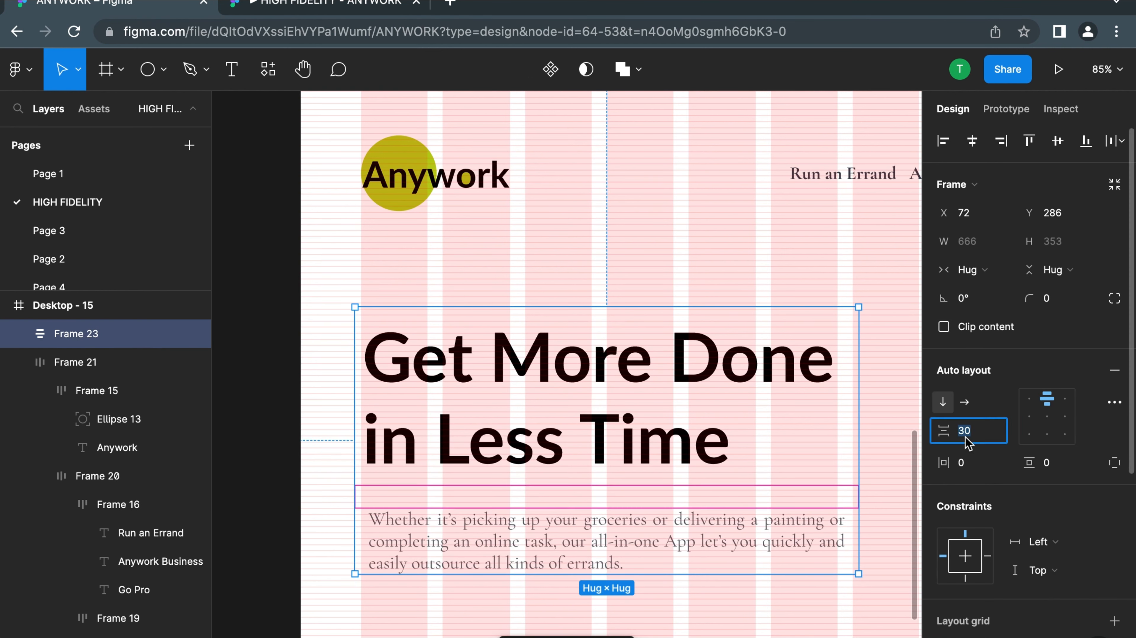
type("32")
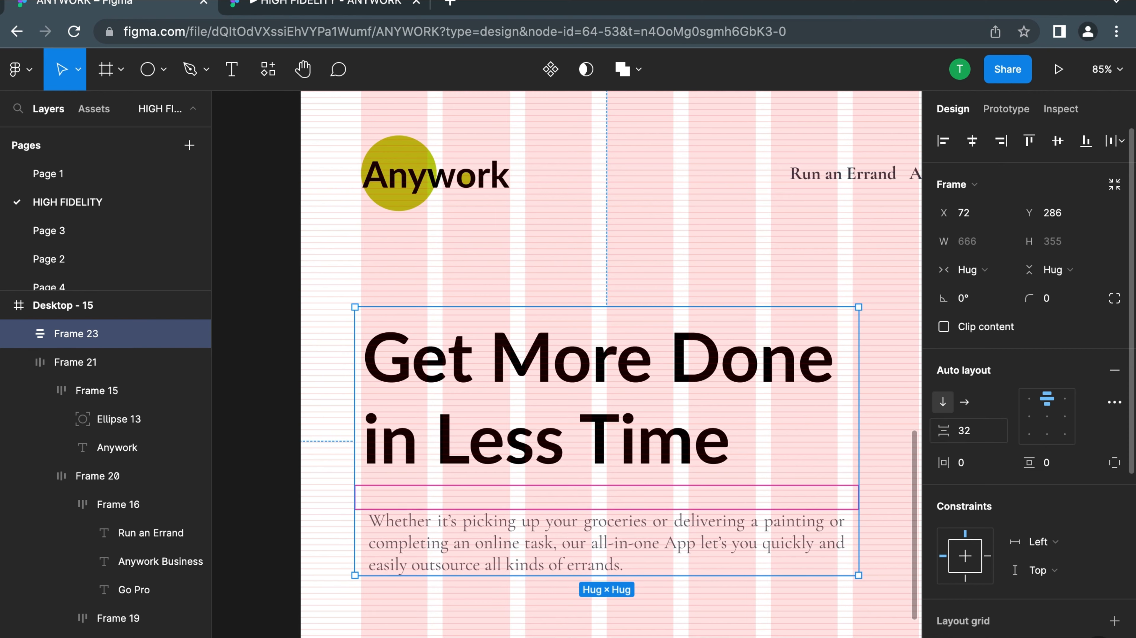
key("Return")
scroll(575, 454, "down", 8)
left_click(749, 485)
scroll(746, 482, "up", 5)
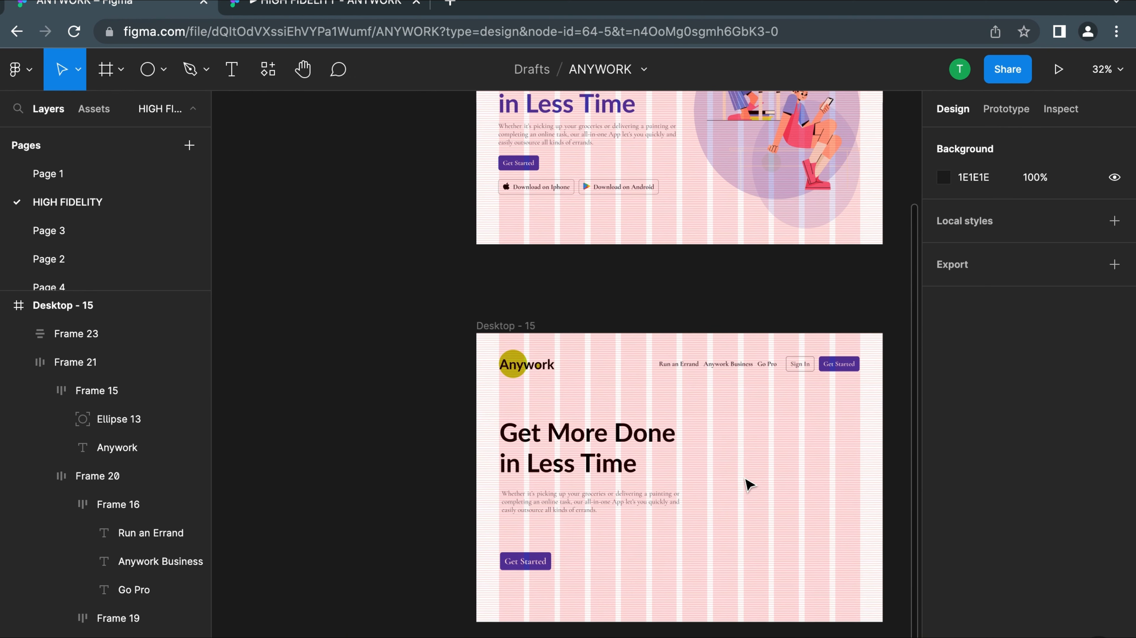
Delete the old, larger Get Started button below the paragraph in Desktop - 15
scroll(514, 576, "right", 2)
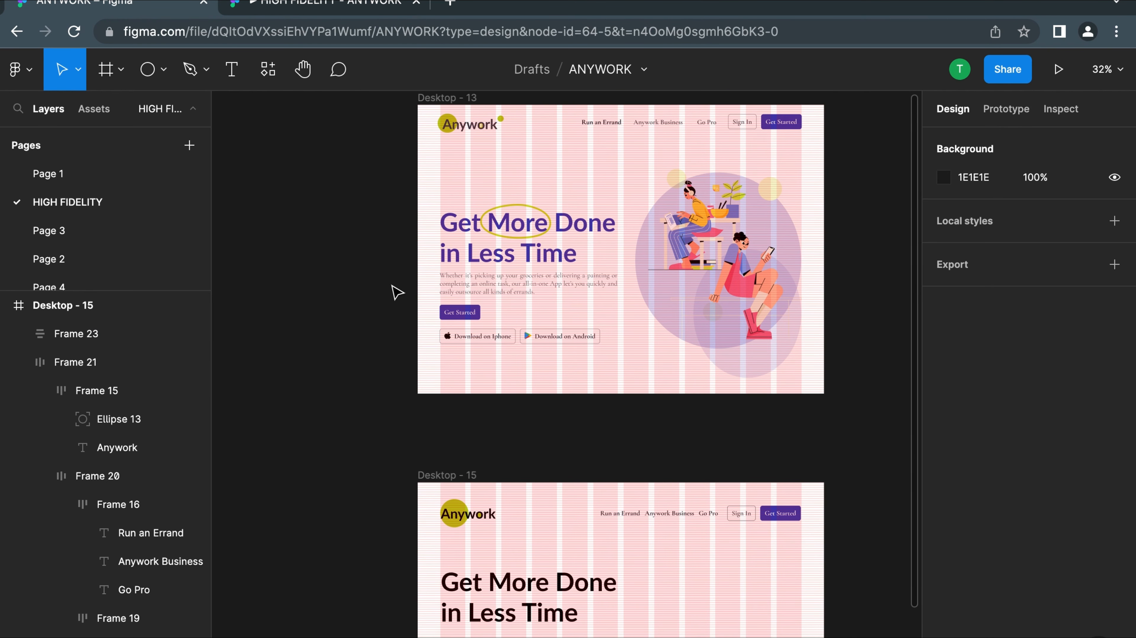
scroll(556, 385, "down", 1)
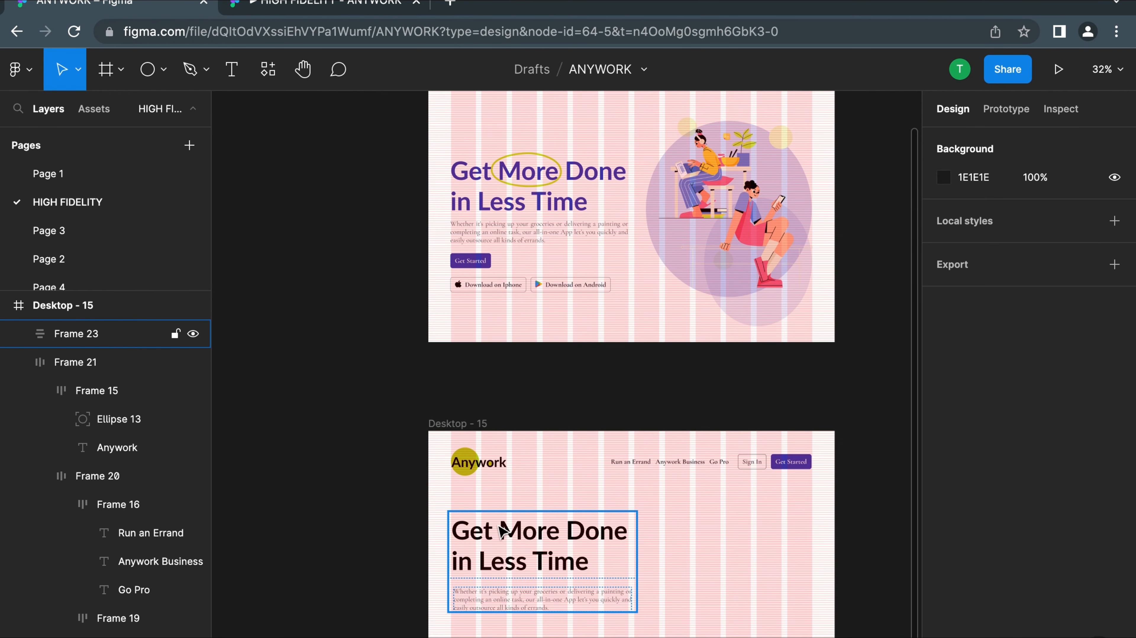
scroll(502, 532, "down", 4)
left_click(477, 496)
left_click(487, 523)
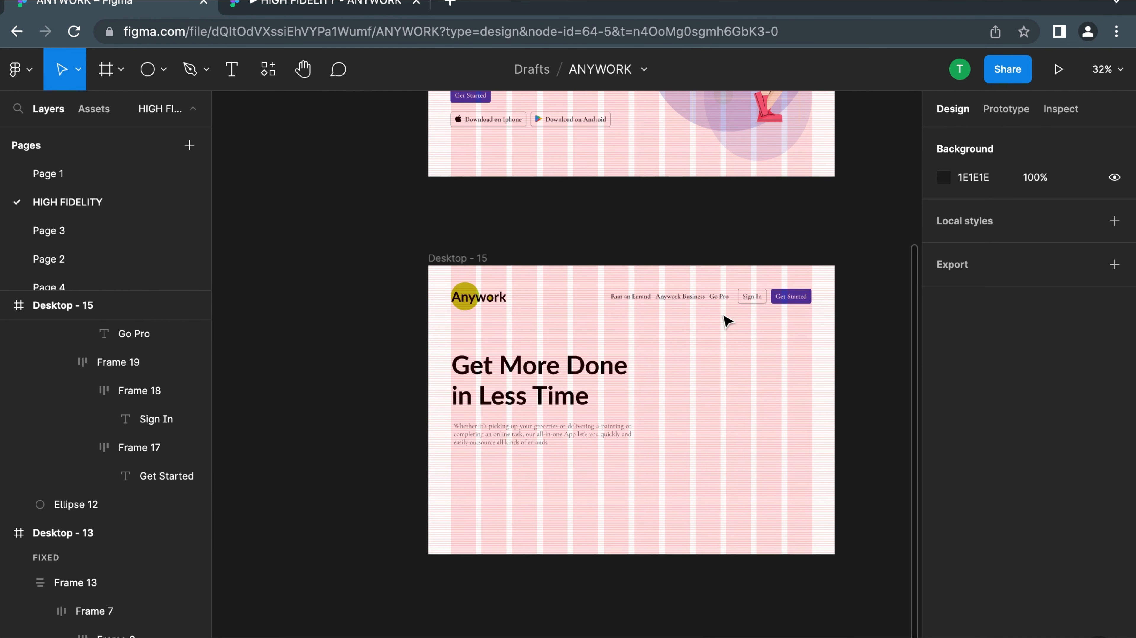
Duplicate the navigation row's Get Started button and place the copy below the paragraph, aligned with the first grid column
left_click(798, 300)
double_click(795, 294)
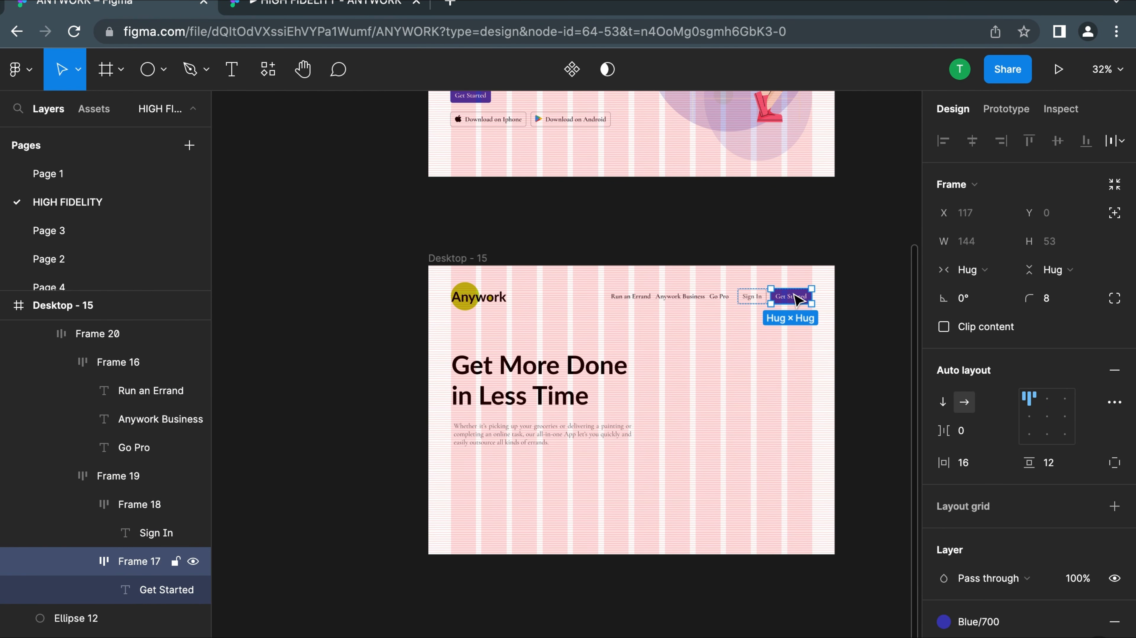
key("super+d")
left_click_drag(827, 299, 473, 469)
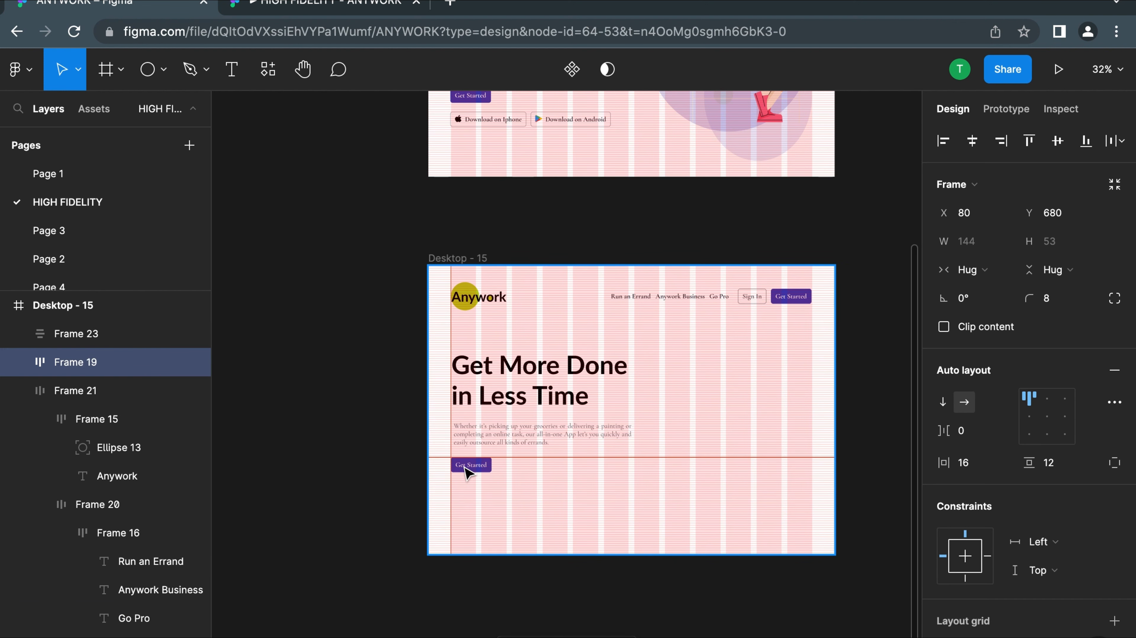
Wrap the headline-and-paragraph group and the new Get Started button in a vertical auto-layout frame with 32 spacing
scroll(485, 429, "up", 5)
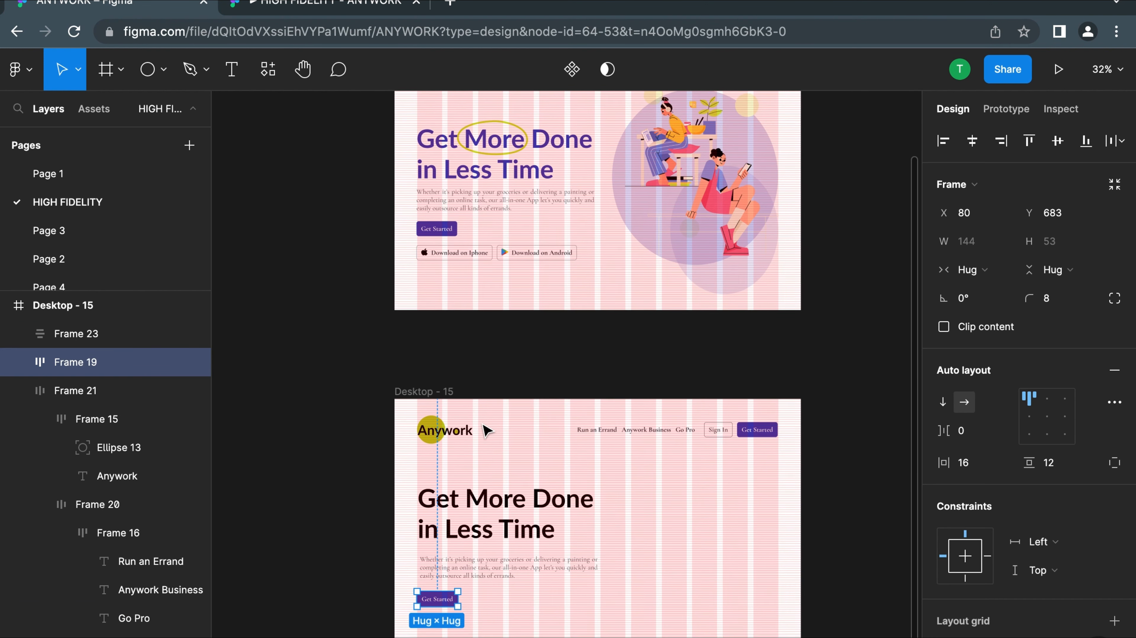
left_click(458, 579)
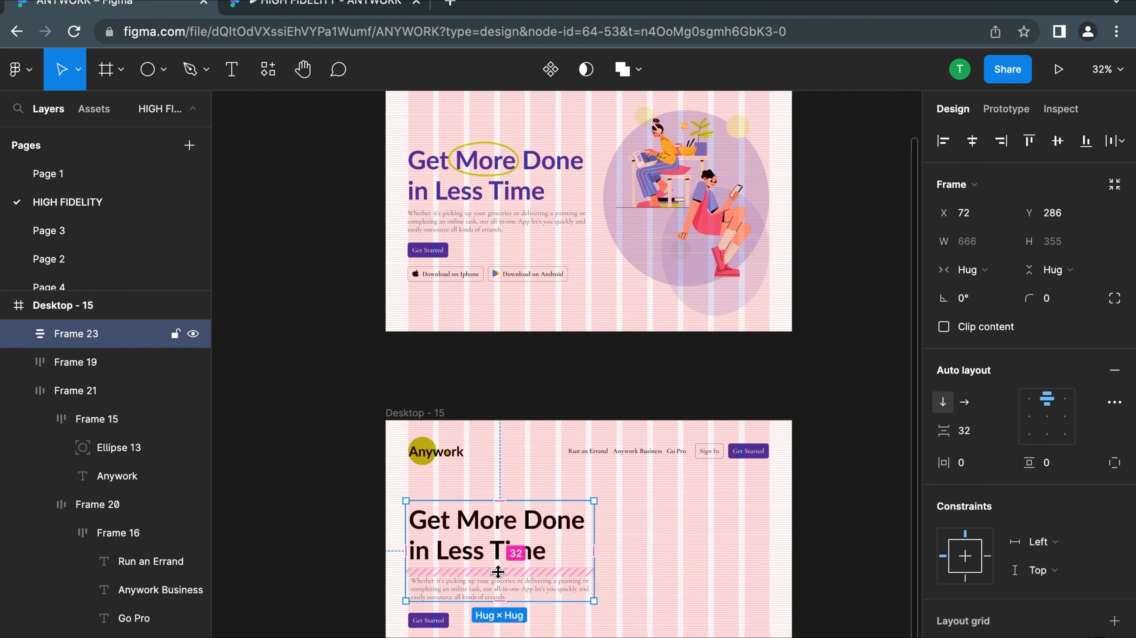
scroll(498, 572, "down", 3)
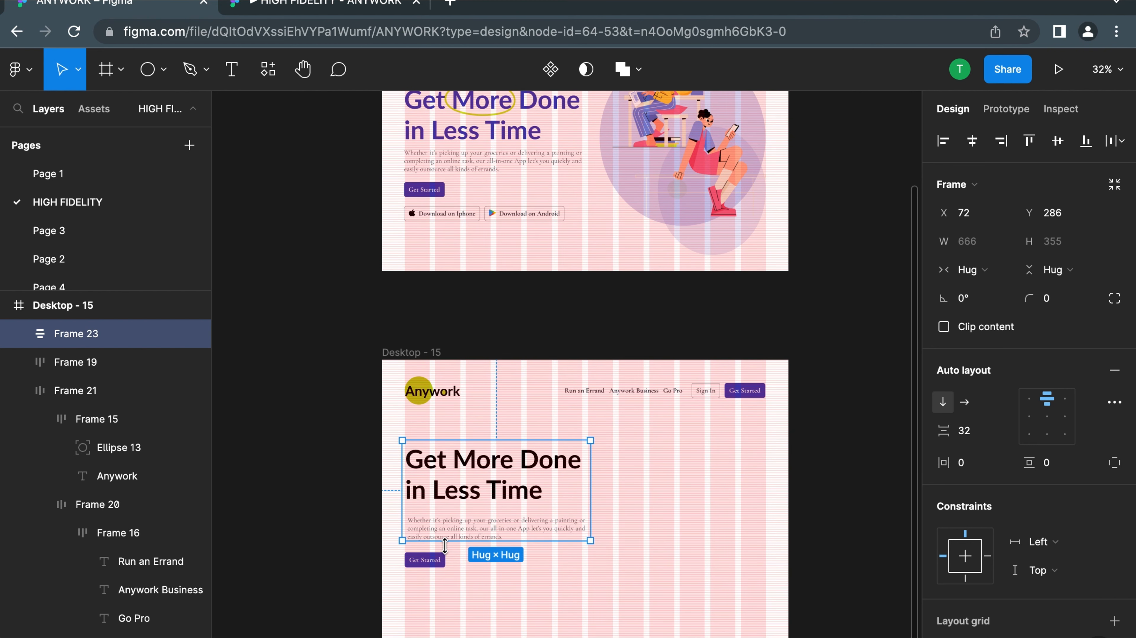
left_click(420, 564, "shift")
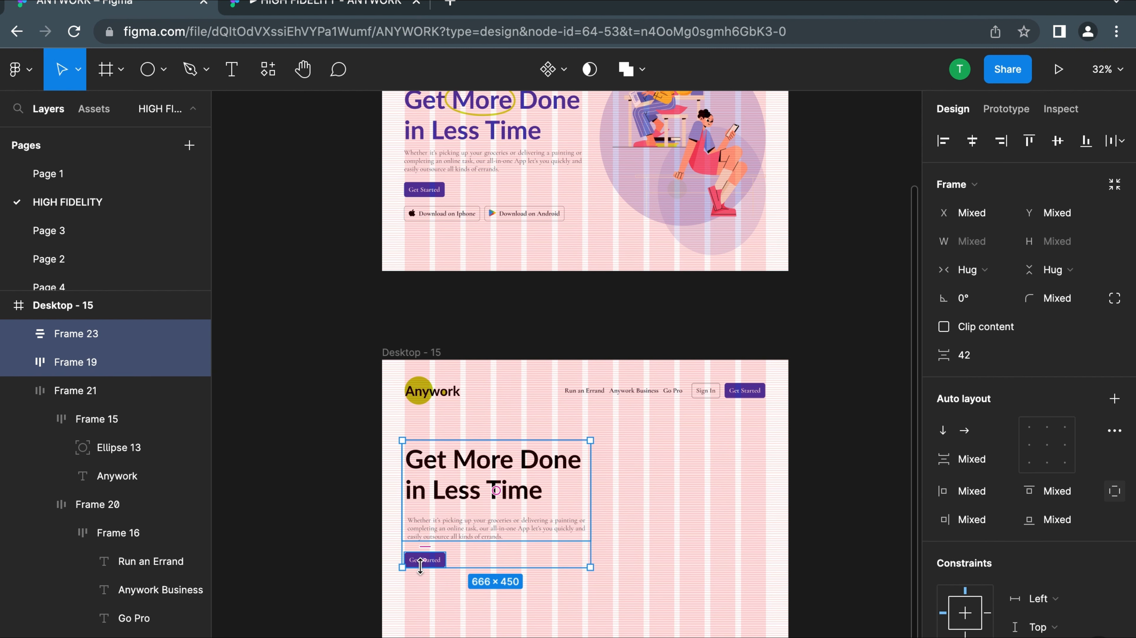
key("shift+a")
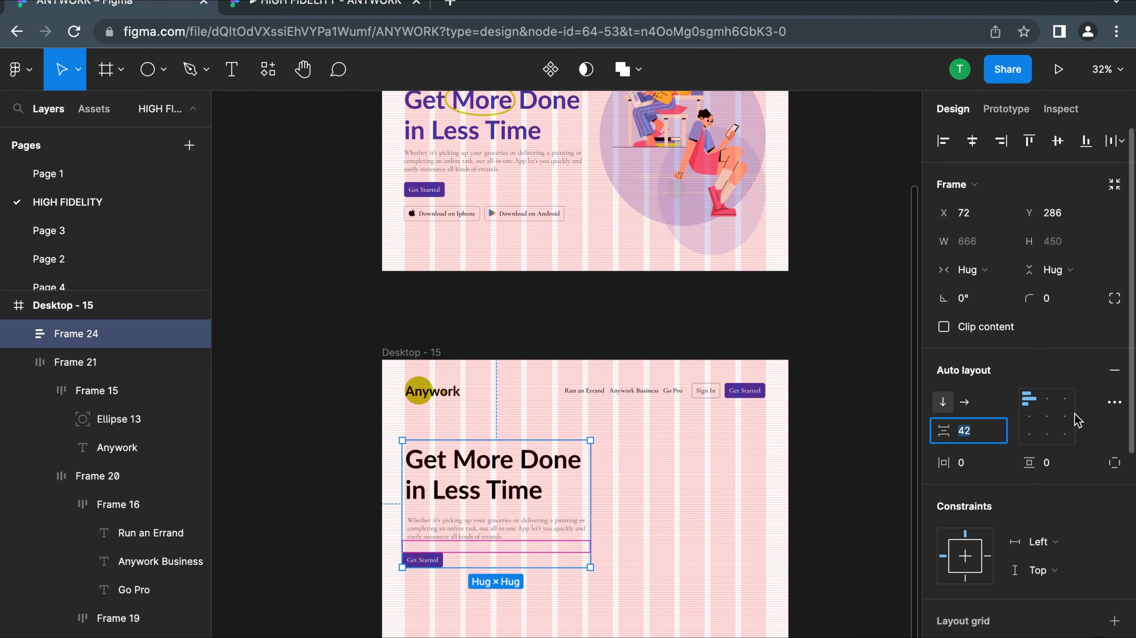
key("Return")
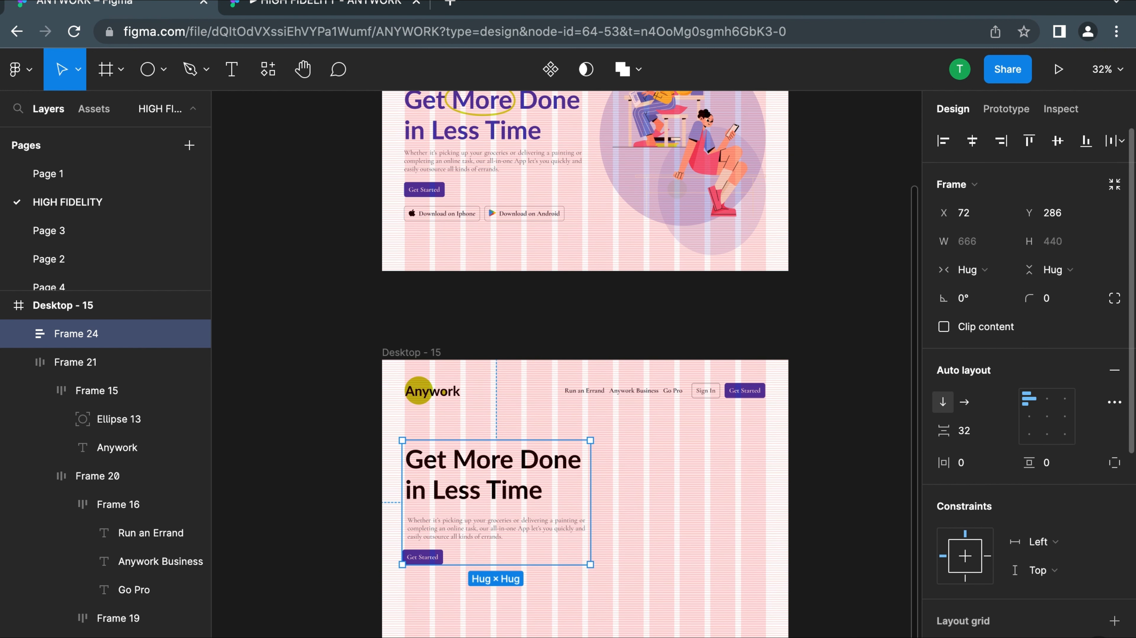
left_click(670, 546)
scroll(555, 569, "up", 2)
scroll(536, 542, "down", 3)
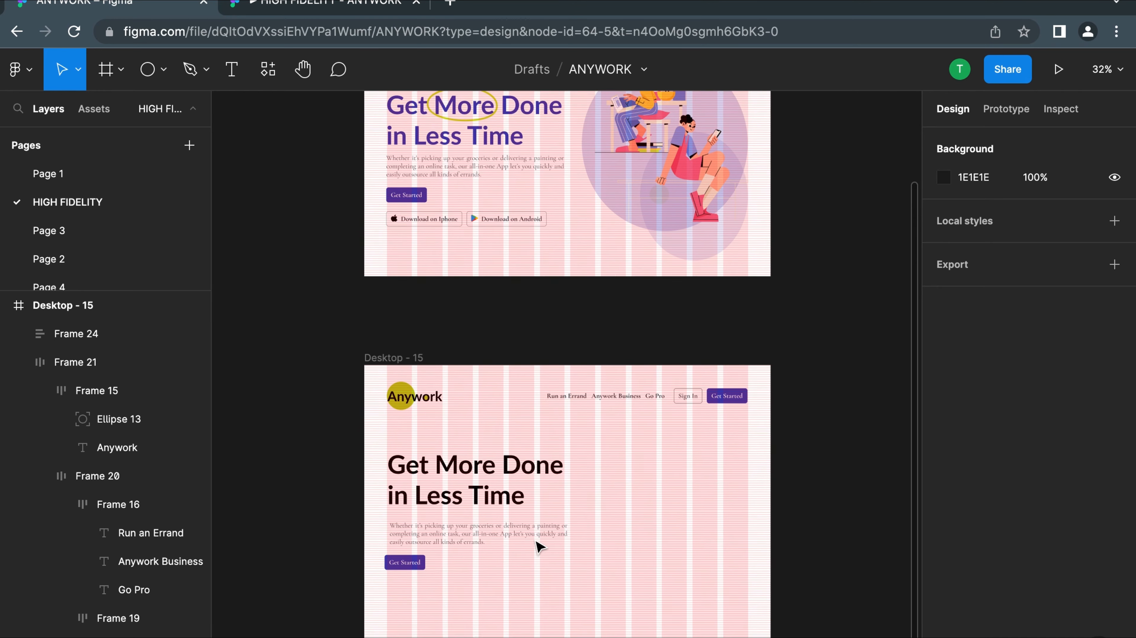
Apply the purple-blue color style from the Blue group to the "Get More Done in Less Time" headline in Desktop - 15
triple_click(463, 450)
scroll(463, 452, "up", 5)
scroll(541, 439, "down", 4)
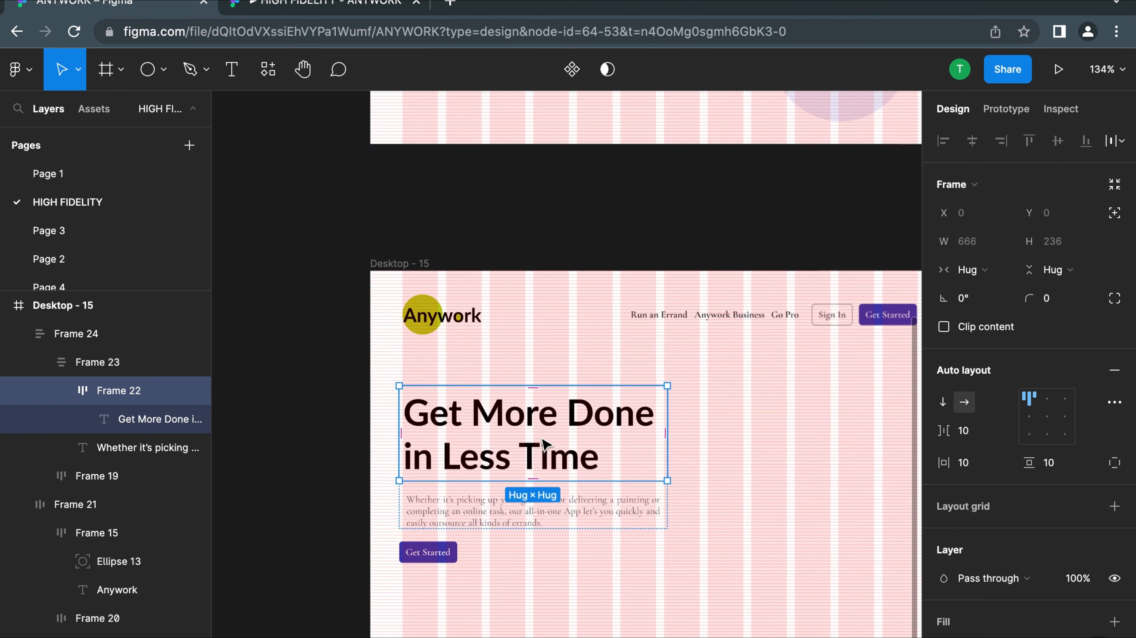
scroll(1029, 532, "down", 5)
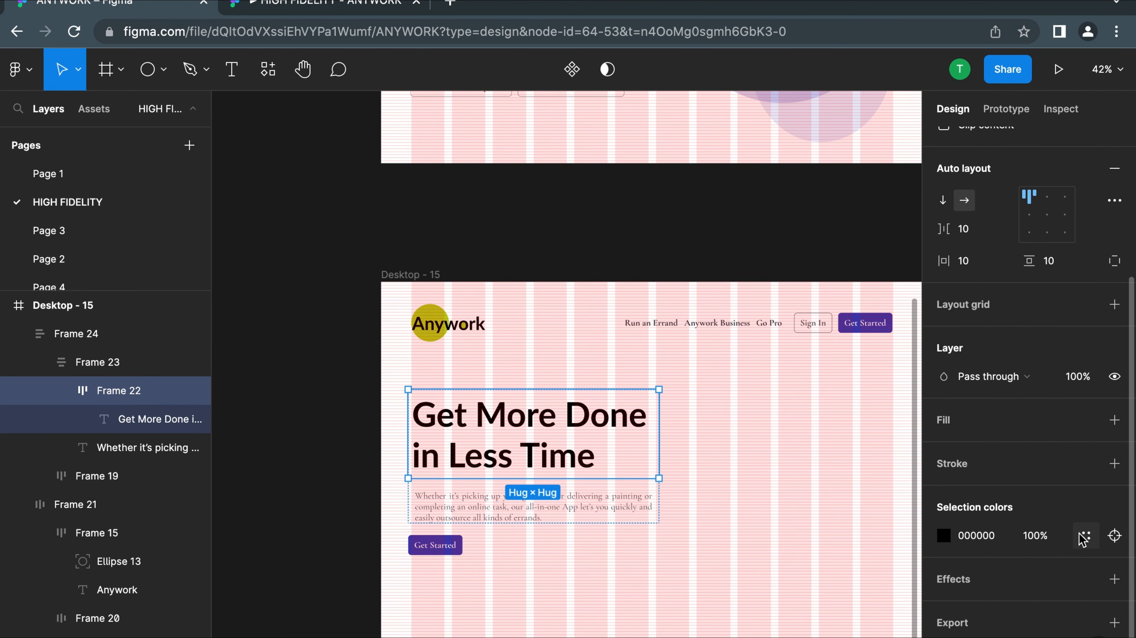
left_click(1085, 536)
scroll(811, 558, "down", 3)
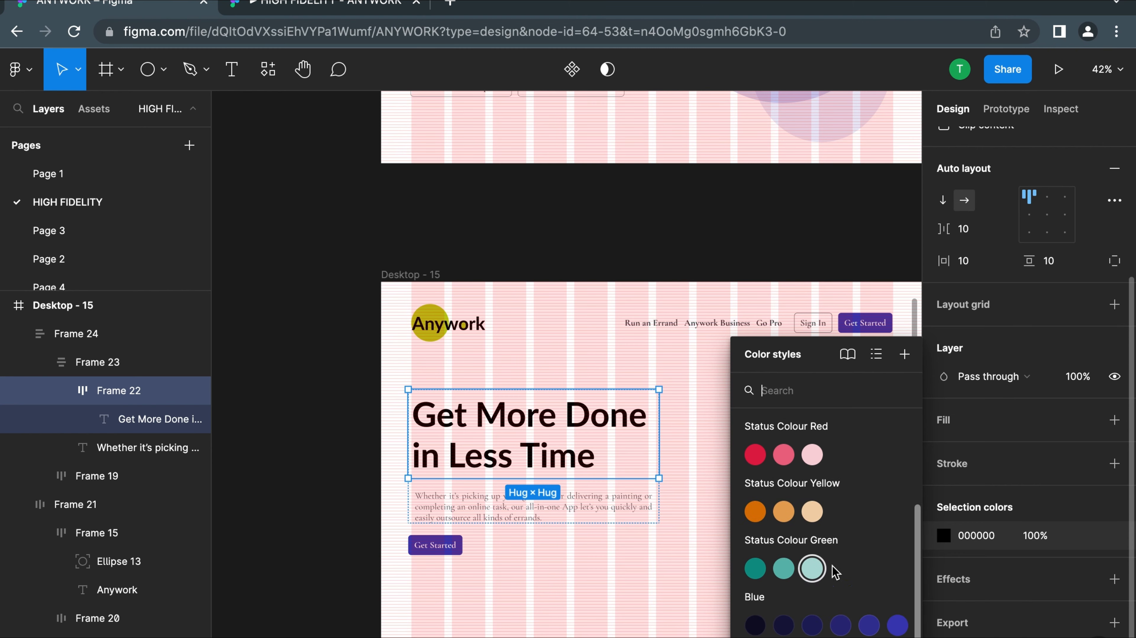
left_click(899, 627)
left_click(737, 456)
scroll(738, 455, "down", 3)
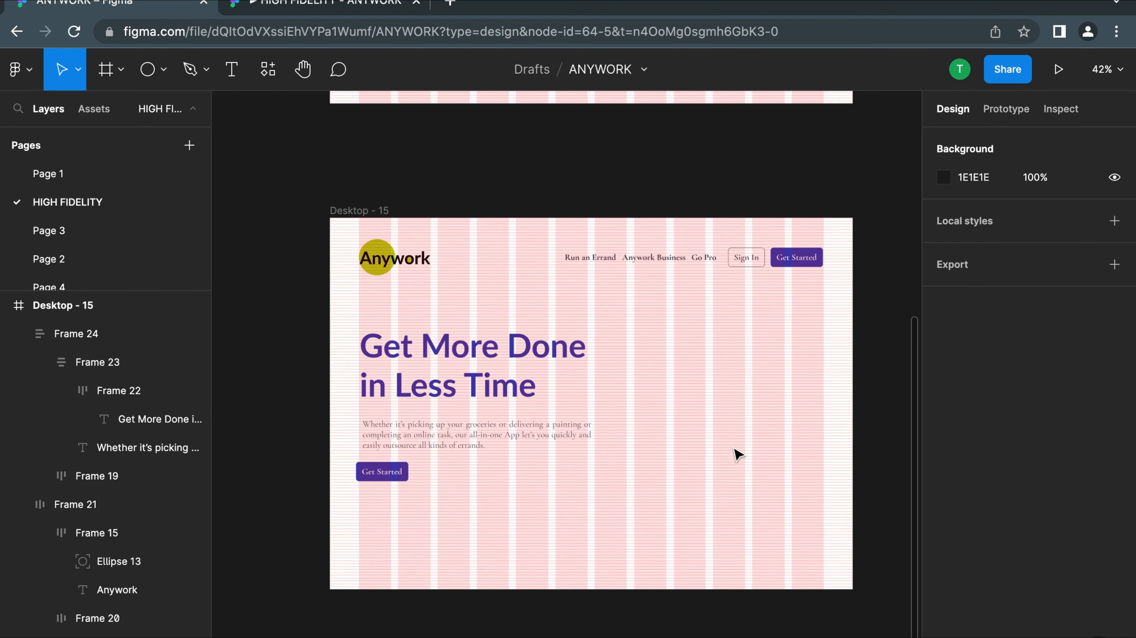
Apply the Grey/500 color style to the Anywork logo text in Desktop - 15
scroll(738, 455, "down", 3)
scroll(702, 345, "up", 3)
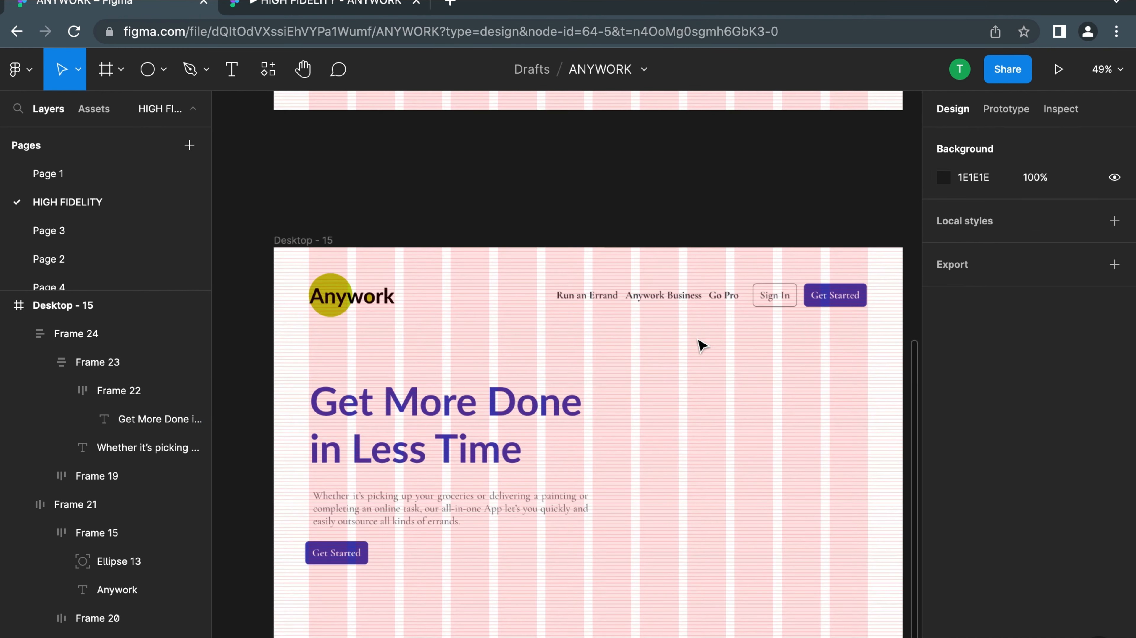
double_click(342, 294)
key("Escape")
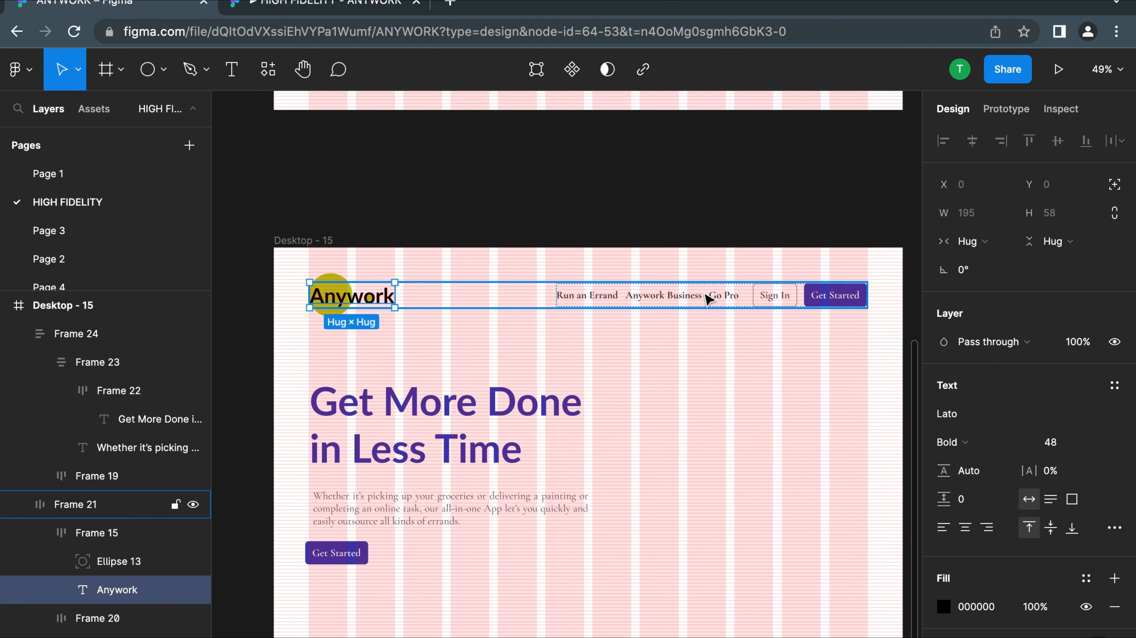
scroll(1030, 556, "down", 2)
left_click(1086, 496)
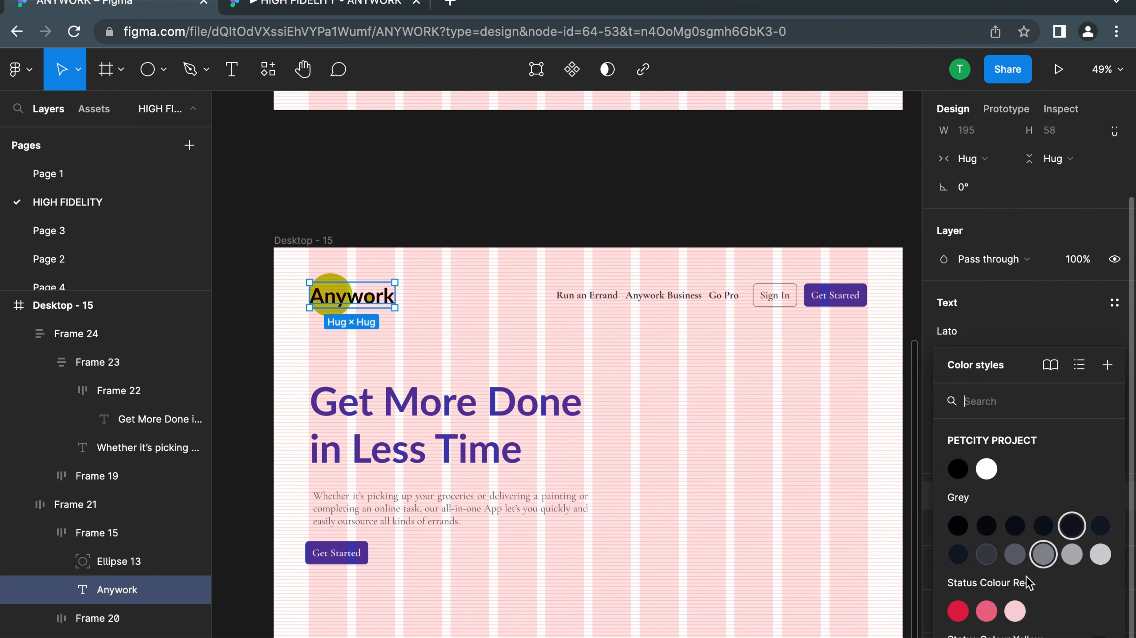
left_click(985, 557)
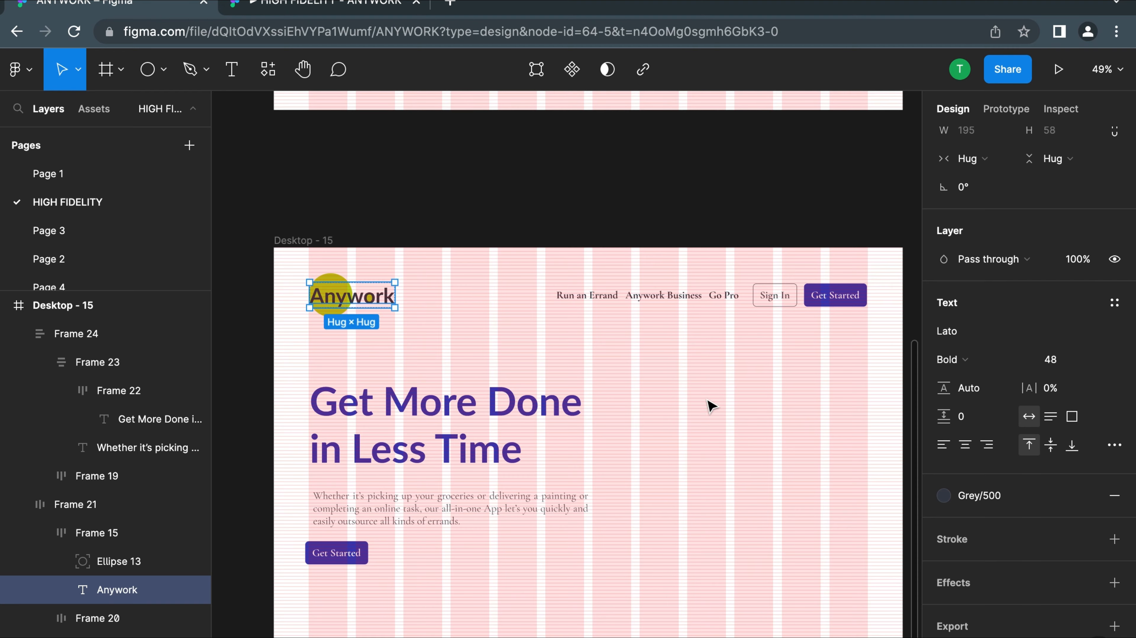
Change the "Run an Errand" navigation link to a darker color style from the Grey group
scroll(710, 404, "down", 3)
scroll(624, 334, "up", 5)
left_click(623, 329)
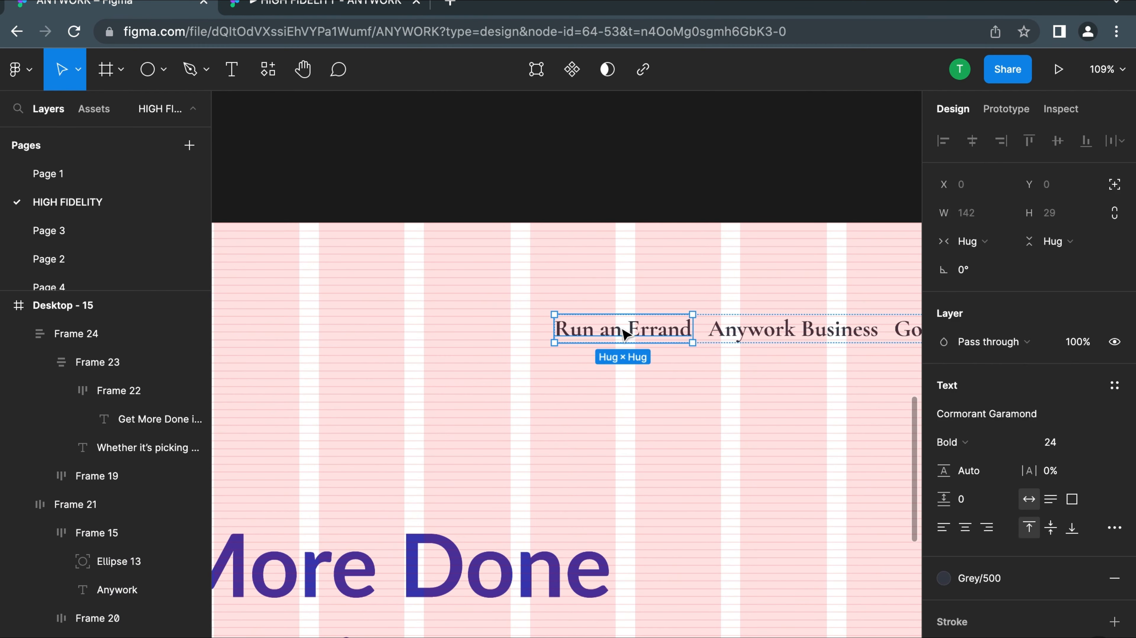
left_click(982, 580)
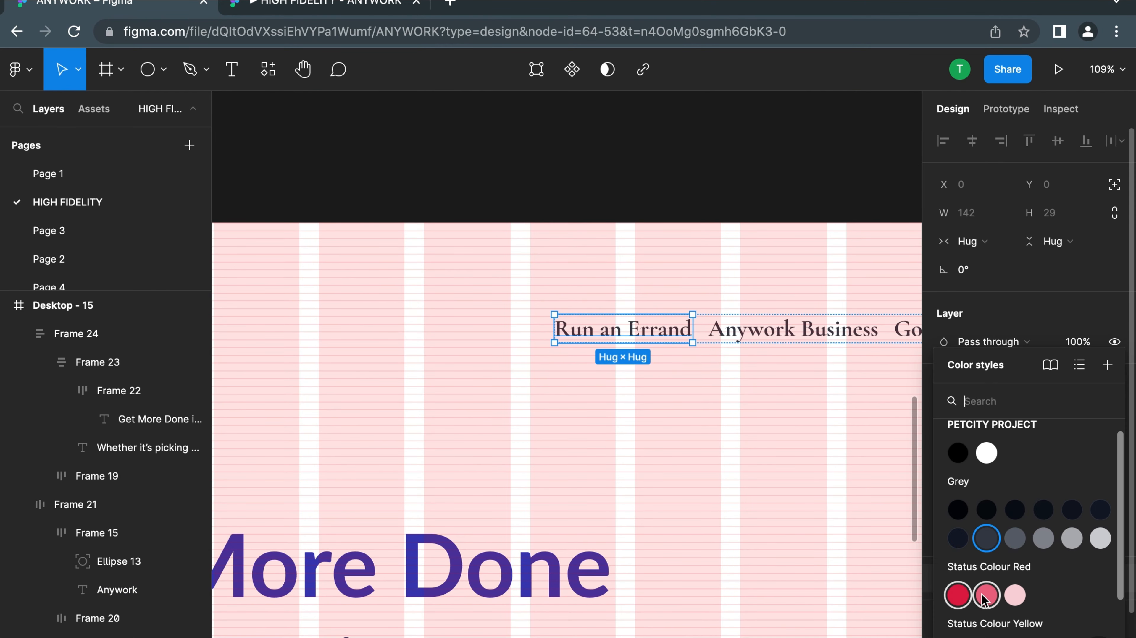
left_click(956, 524)
left_click(811, 388)
scroll(811, 388, "down", 10)
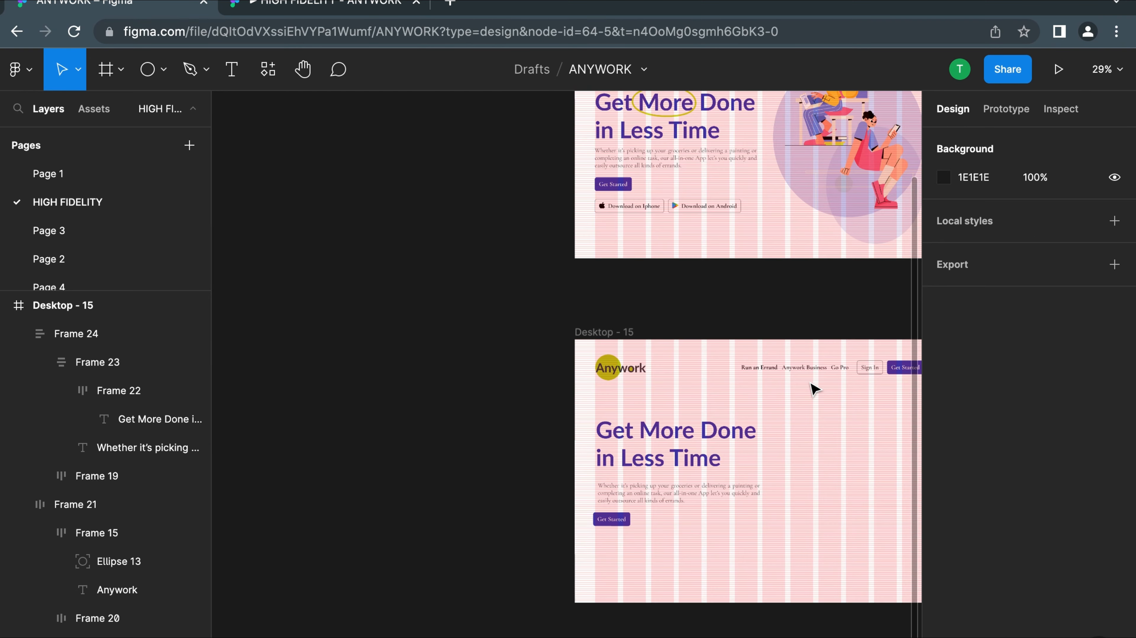
Apply the lighter Grey/400 color style to the "Anywork Business" navigation link
scroll(635, 245, "up", 3)
left_click(624, 249)
scroll(624, 248, "up", 5)
left_click(623, 249)
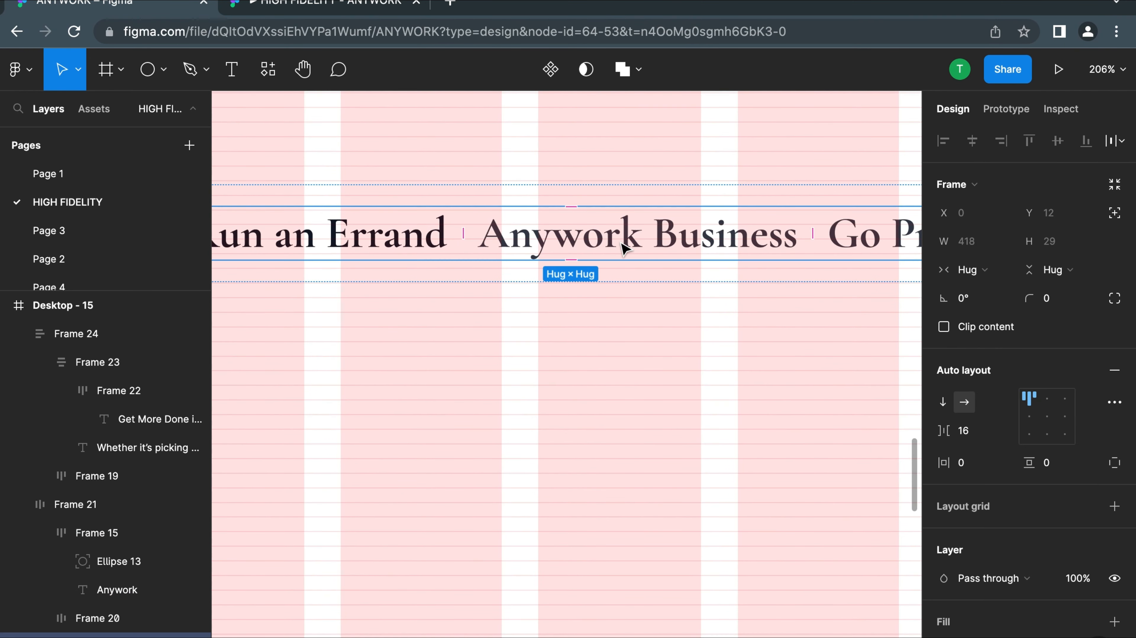
left_click(623, 249)
left_click(982, 581)
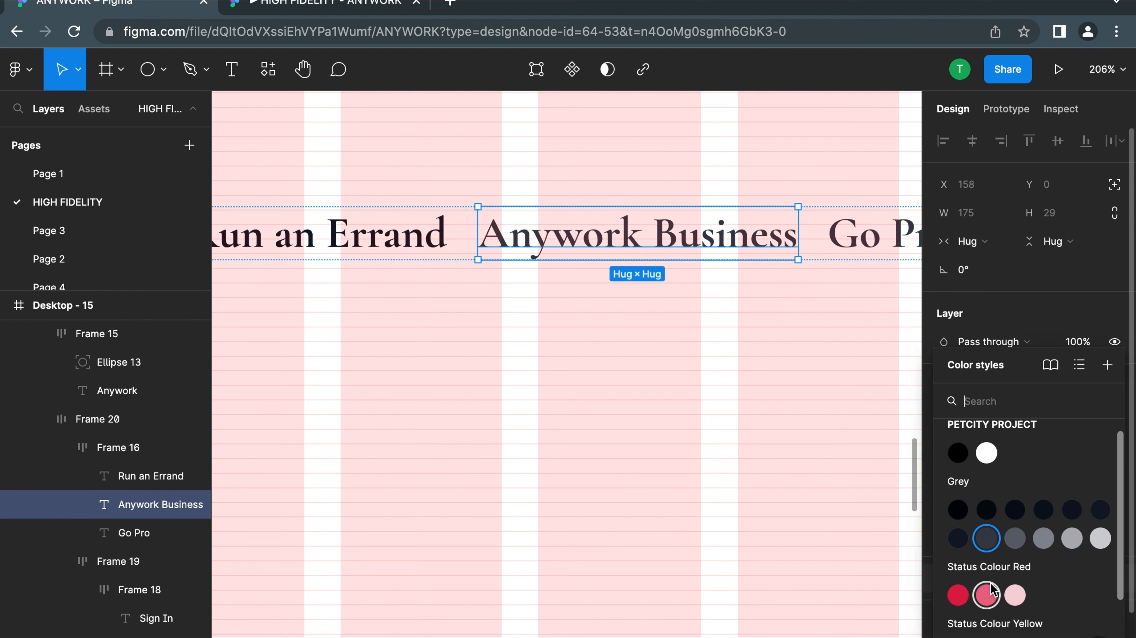
left_click(1014, 537)
scroll(875, 241, "right", 4)
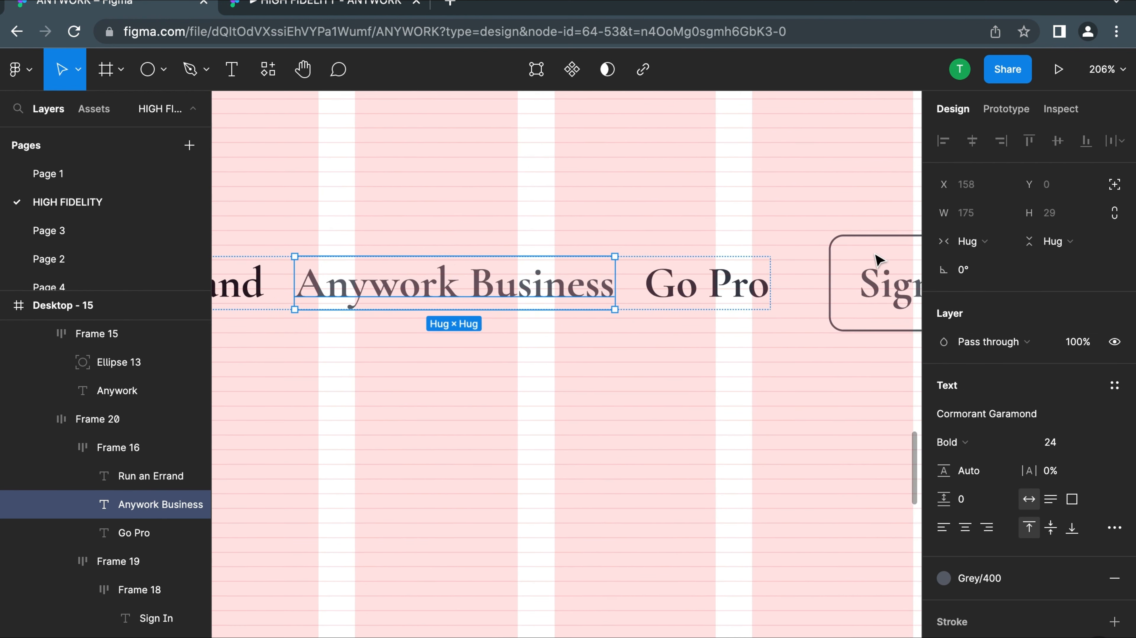
Apply the Grey/400 color style to the "Go Pro" navigation link
double_click(709, 285)
key("Escape")
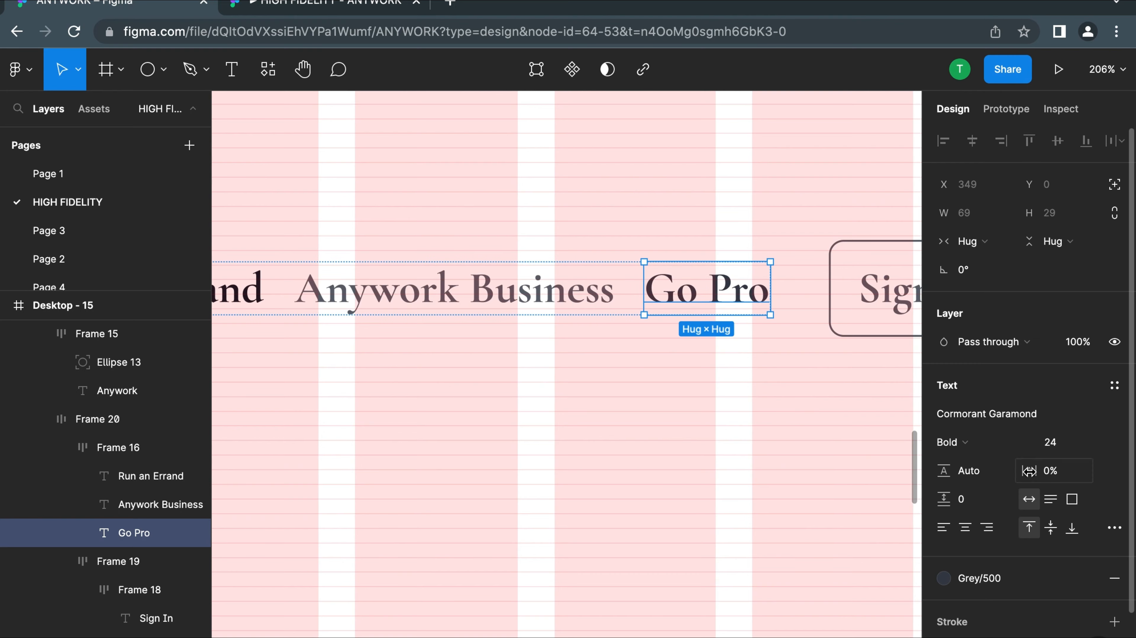
left_click(969, 579)
left_click(1019, 541)
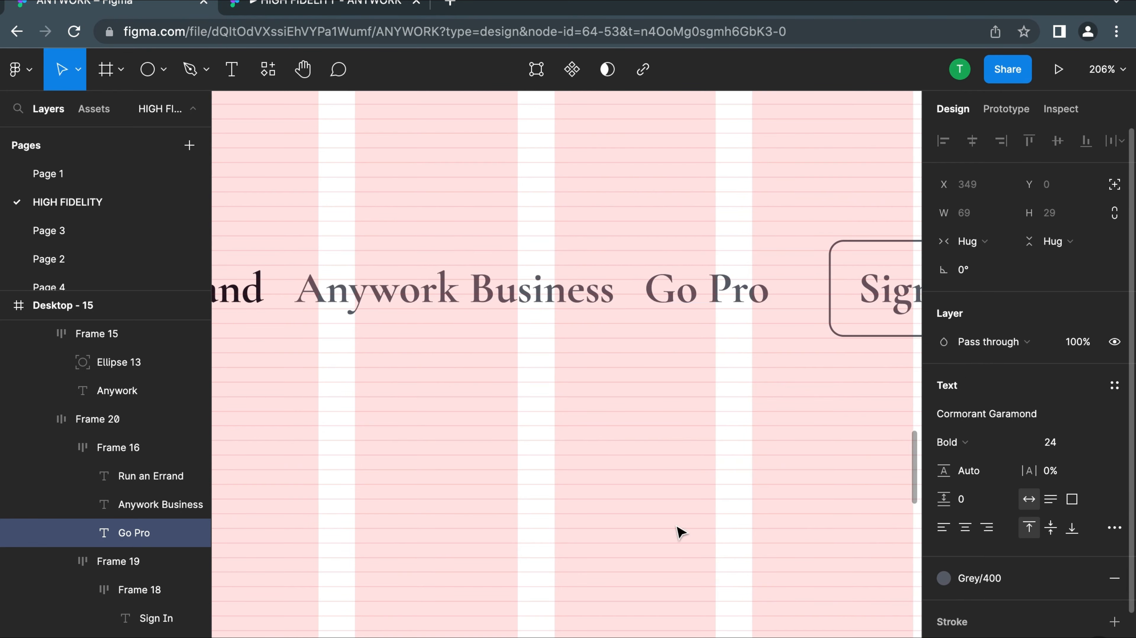
Examine the iPhone and Android download buttons in the finished reference design above Desktop - 15
scroll(590, 425, "down", 6)
scroll(501, 547, "up", 5)
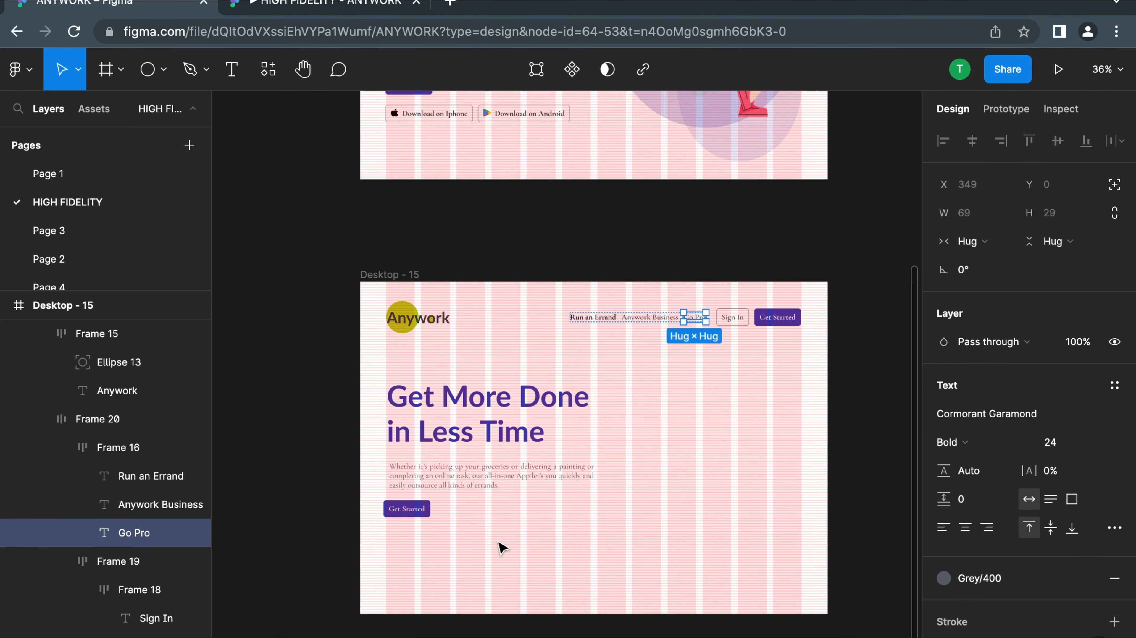
scroll(407, 232, "up", 5)
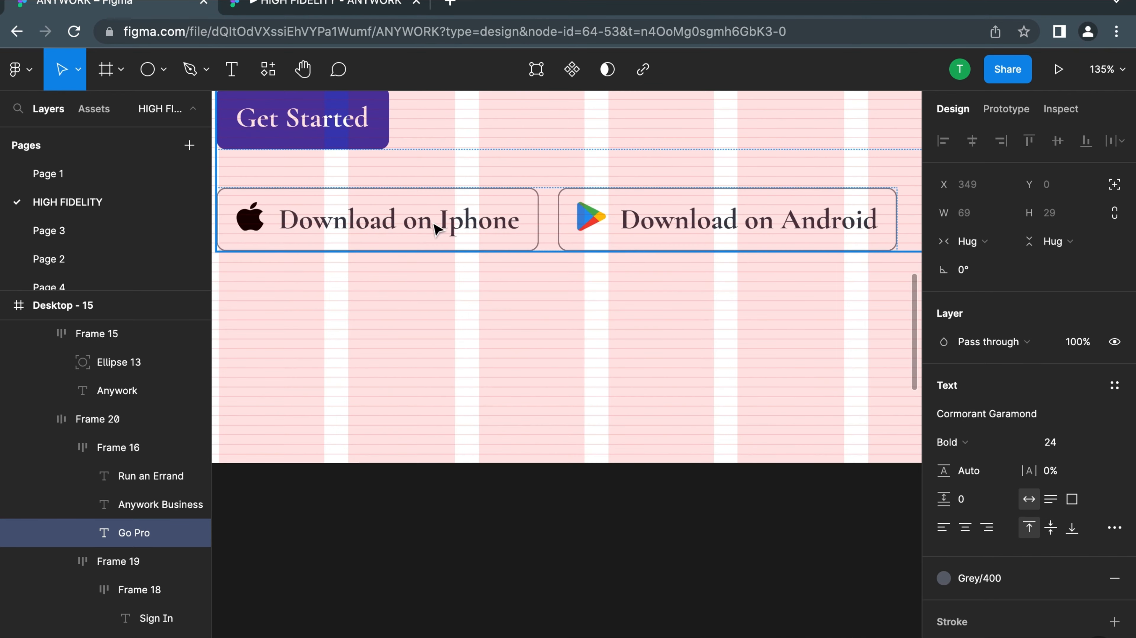
scroll(743, 223, "down", 6)
scroll(672, 459, "down", 4)
scroll(625, 474, "up", 2)
scroll(558, 505, "down", 2)
scroll(487, 540, "down", 1)
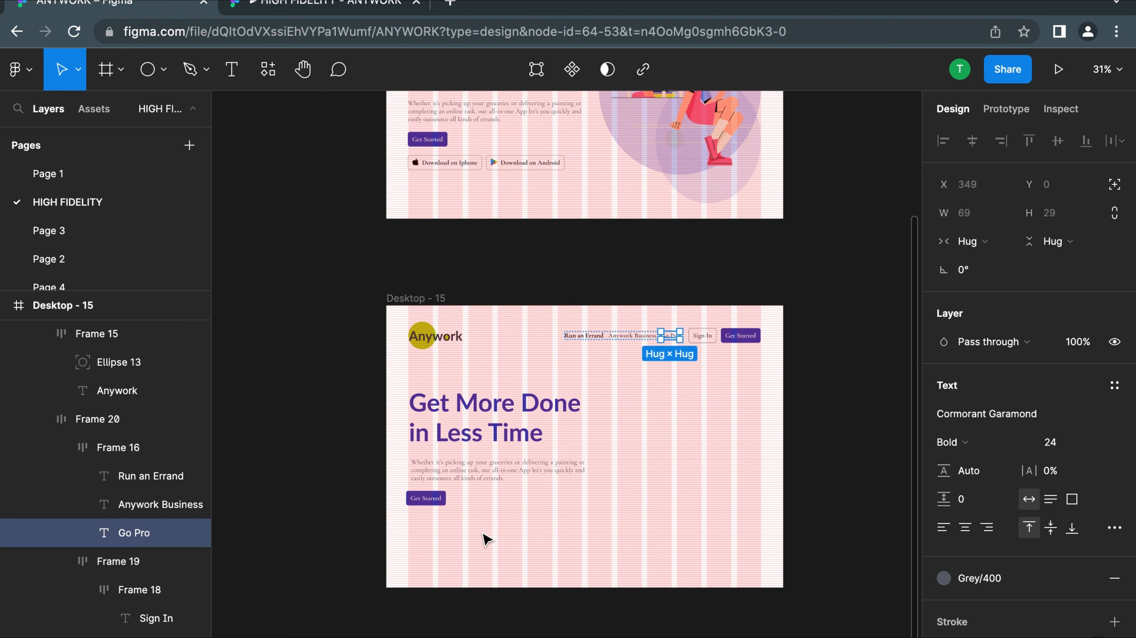
Duplicate the "Sign In" button and place the copy below the hero's "Get Started" button, at about X 80, Y 768
left_click(701, 338)
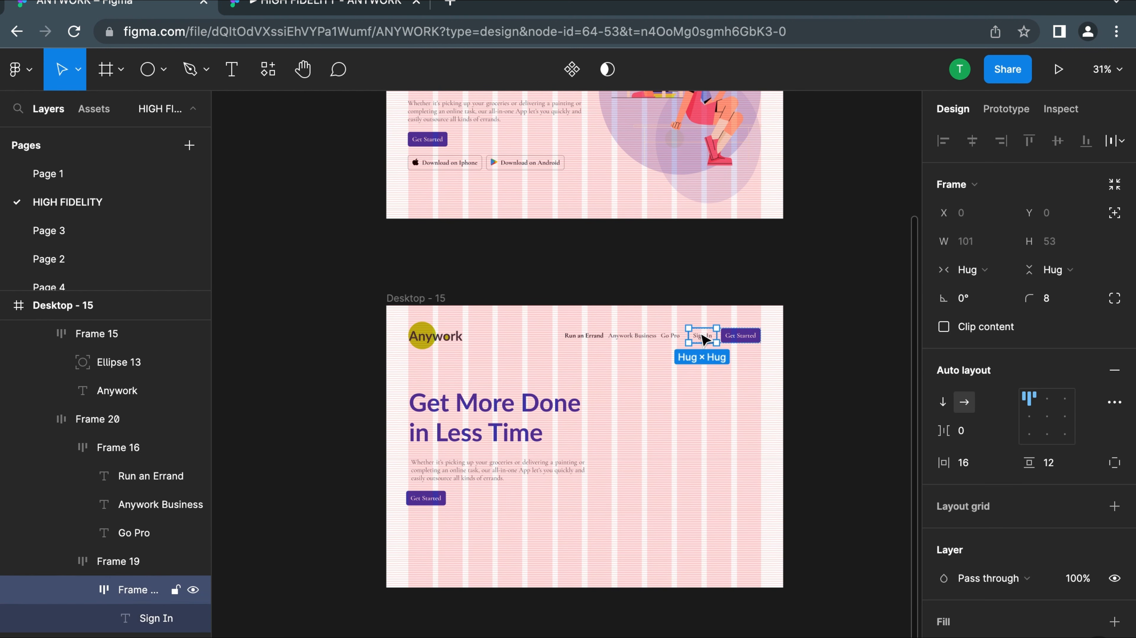
left_click(704, 340)
left_click(722, 354)
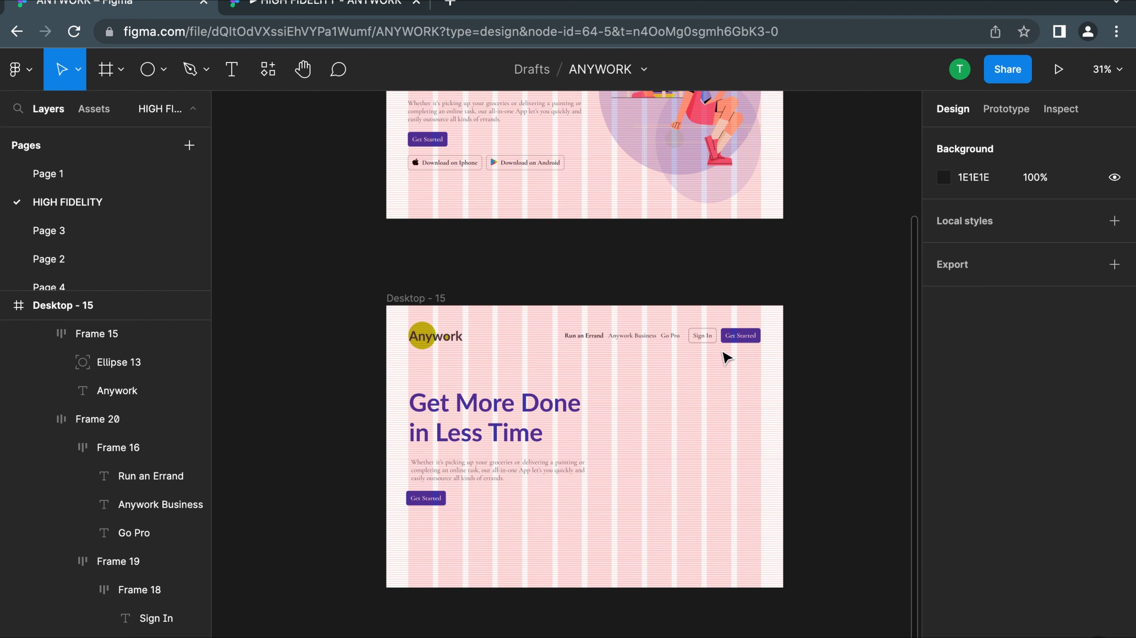
double_click(704, 339)
key("super+d")
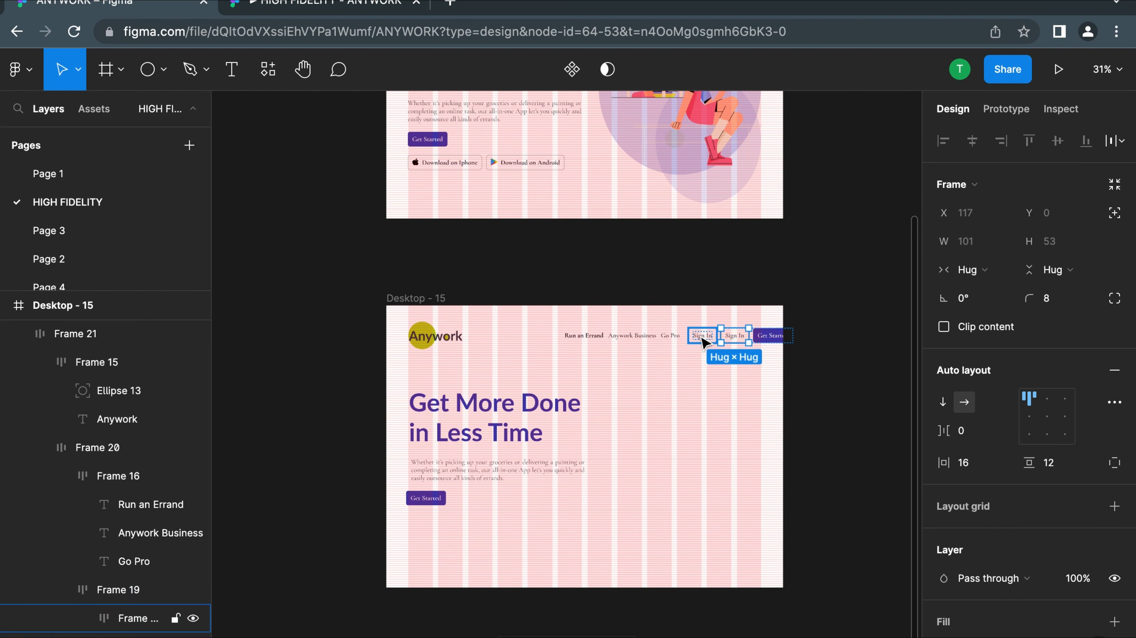
left_click_drag(734, 335, 427, 527)
scroll(427, 527, "up", 5)
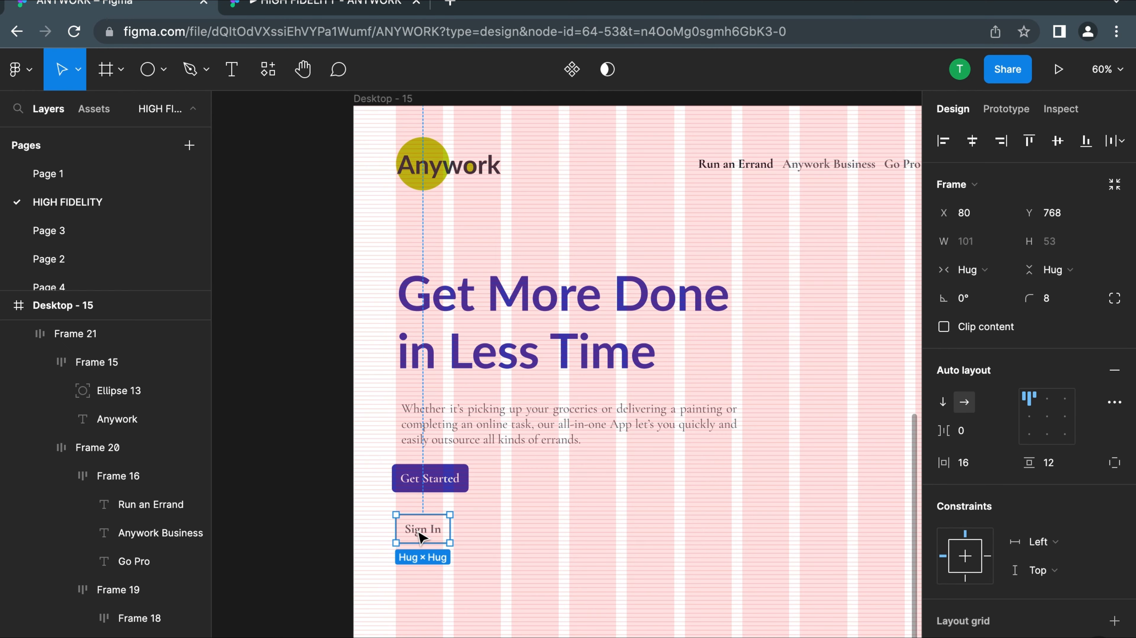
Change the copied button's label to "Download on Iphone"
double_click(420, 535)
type("Download on I")
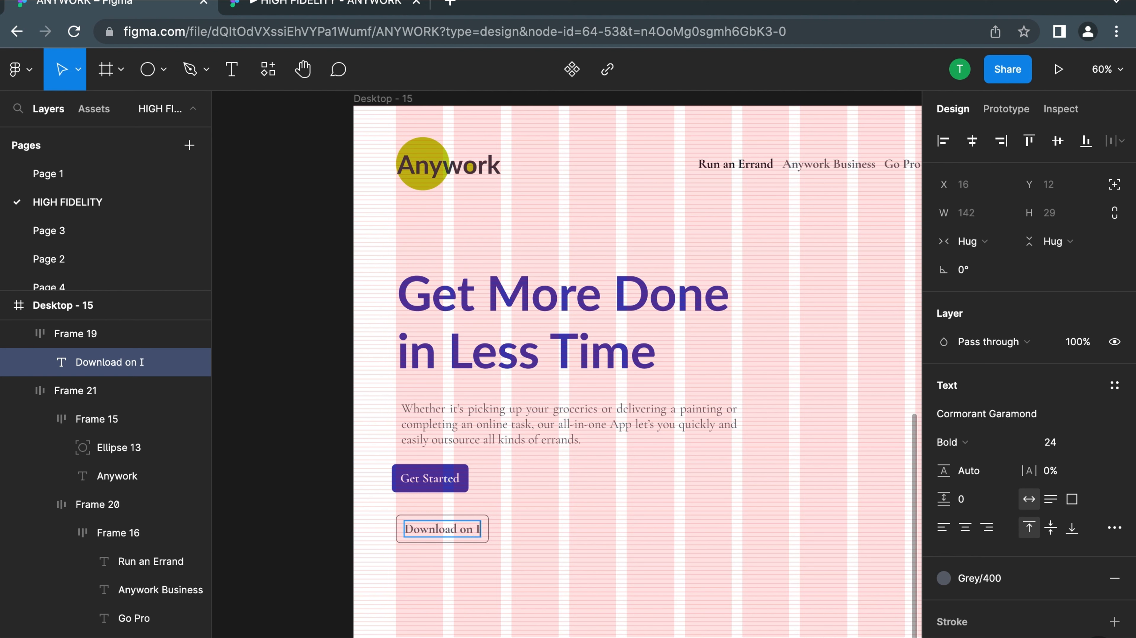
type("phone")
left_click(545, 553)
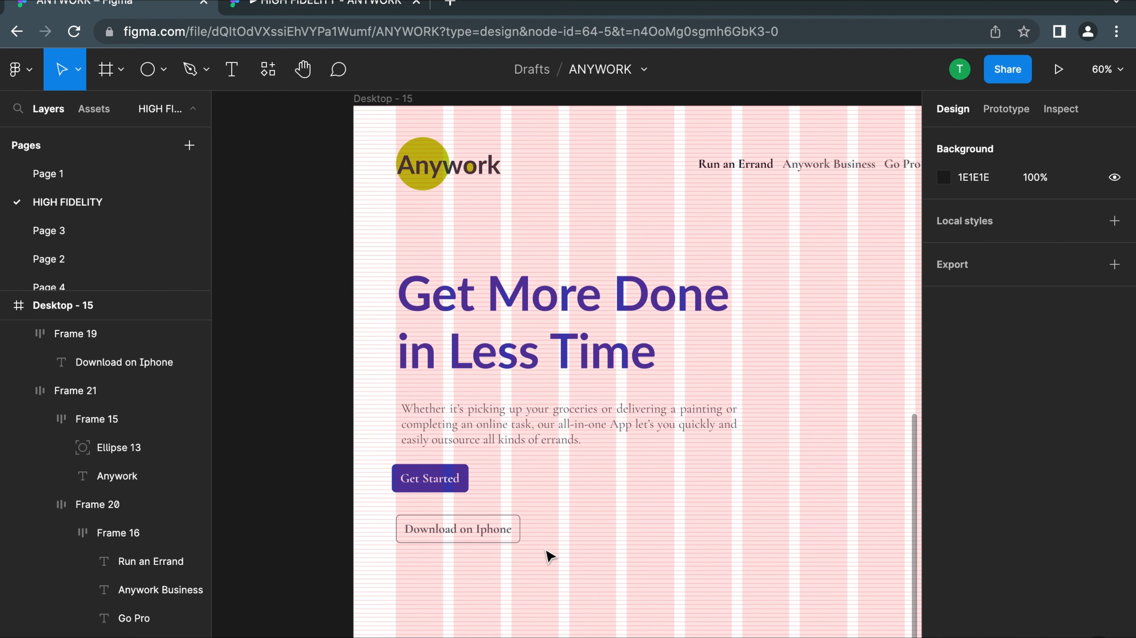
Duplicate the "Download on Iphone" button beside the original and change the copy's label to "Download on Android"
left_click(478, 532)
key("ctrl+d")
left_click_drag(476, 533, 615, 534)
double_click(640, 532)
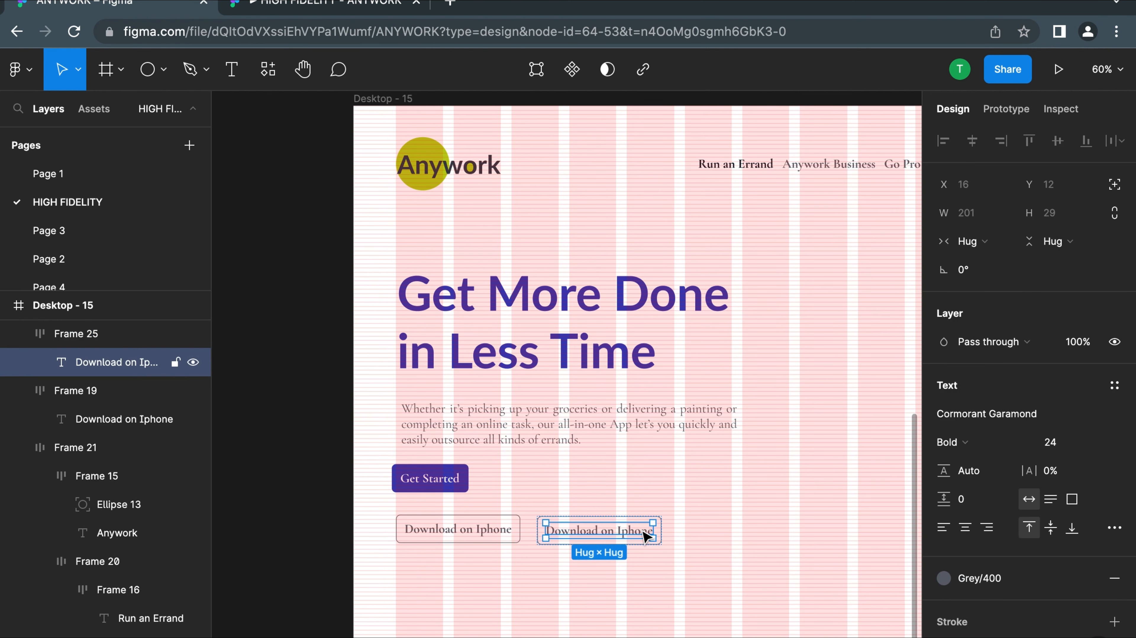
double_click(641, 531)
triple_click(641, 531)
double_click(640, 531)
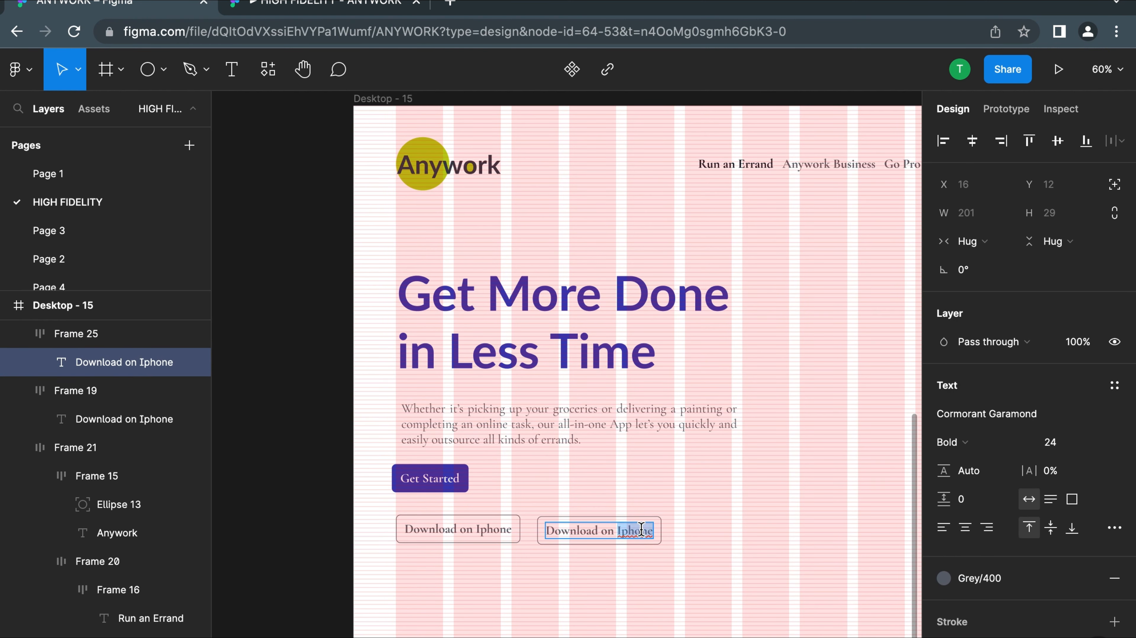
type("Android")
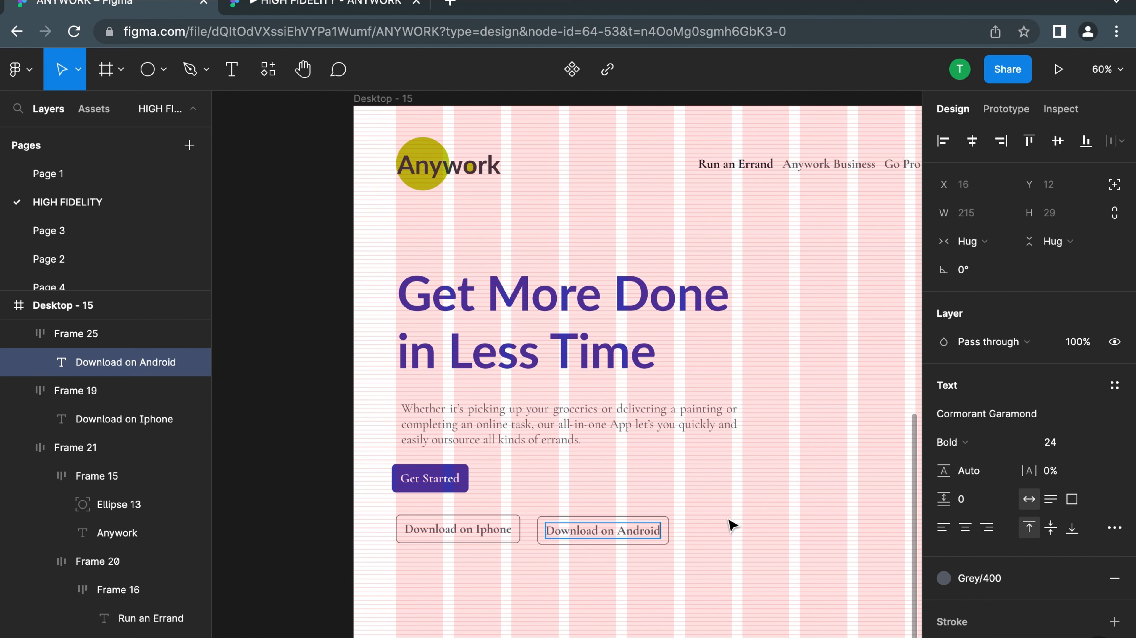
key("Escape")
Move the "Download on Android" button closer to the "Download on Iphone" button and level with it, at about X 328, Y 768
left_click(613, 490)
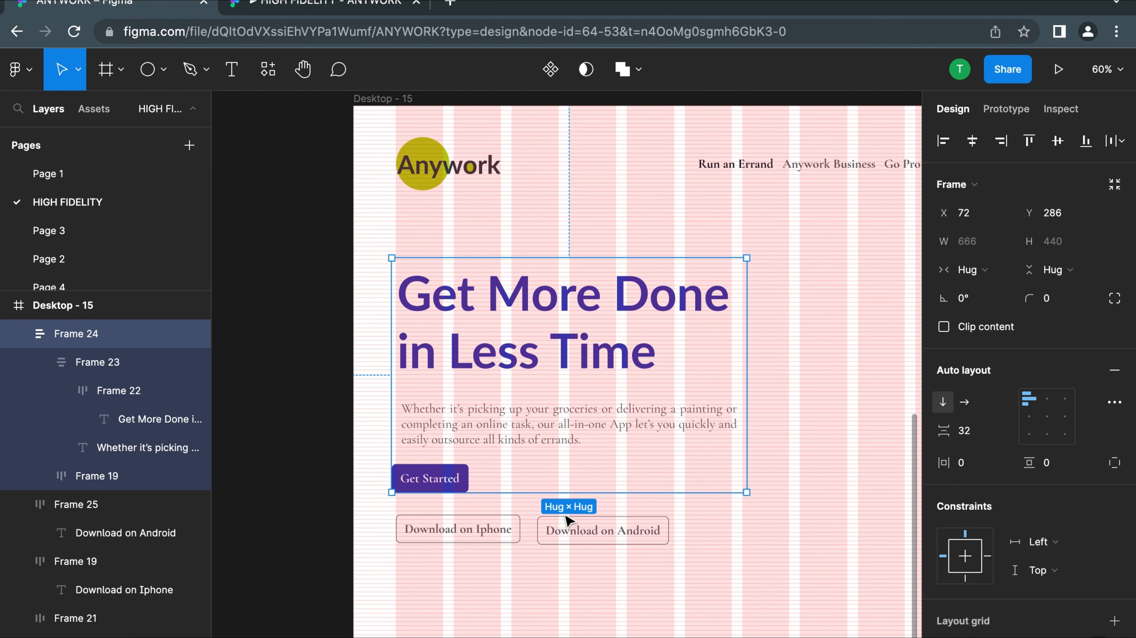
left_click_drag(562, 529, 557, 532)
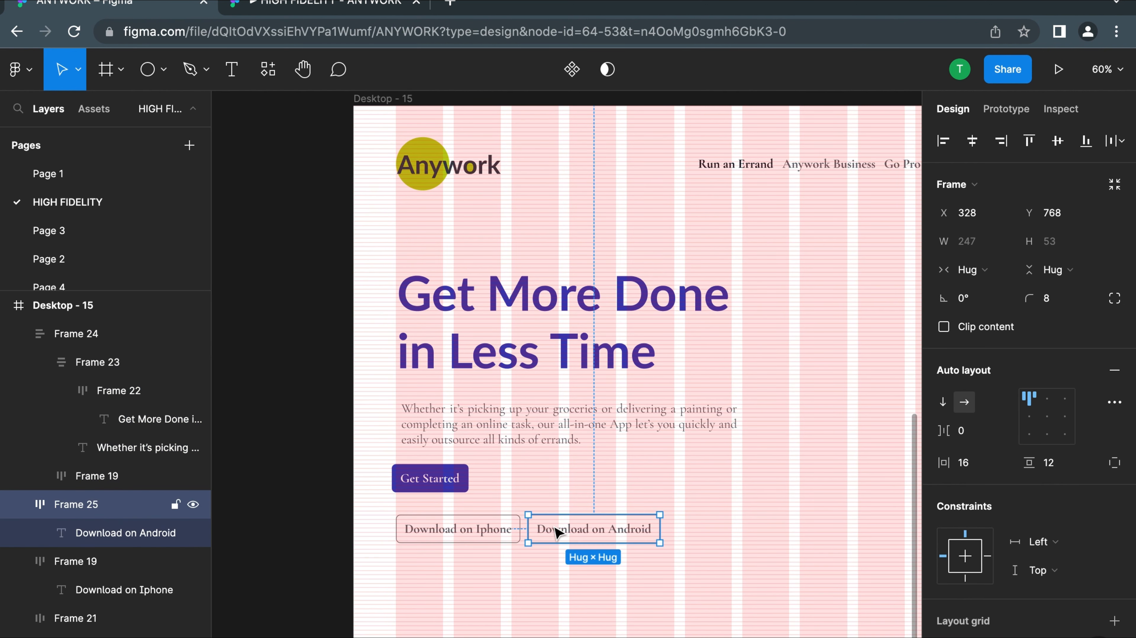
scroll(555, 529, "down", 4)
scroll(715, 472, "right", 2)
left_click(714, 472)
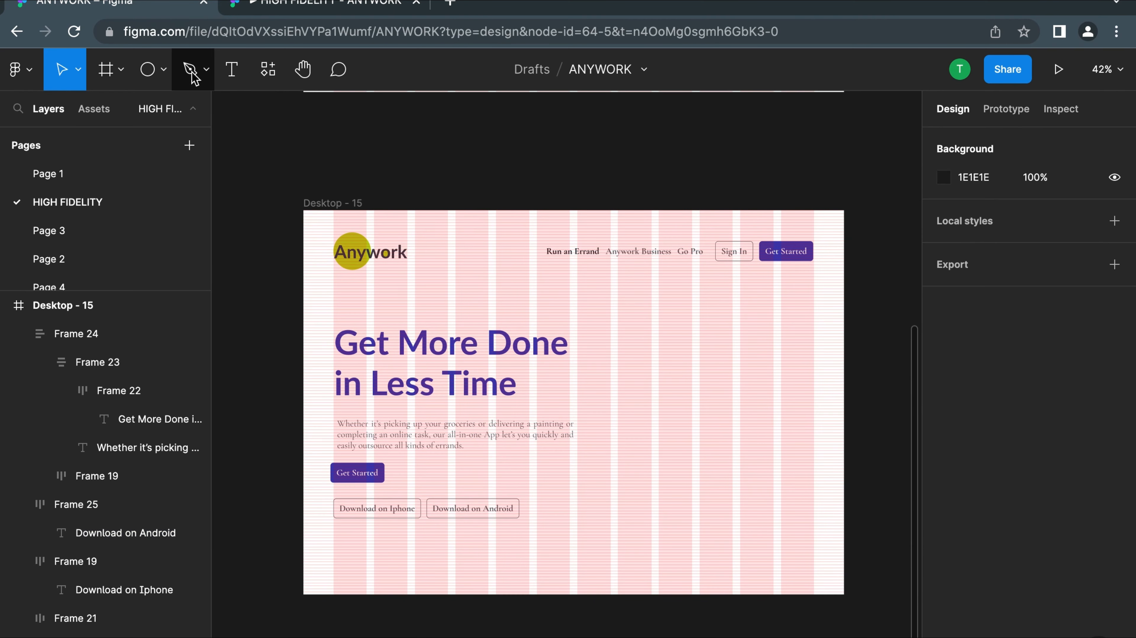
Search the Iconify plugin for "apple" and import the ic:baseline-apple icon into Desktop - 15
left_click(270, 74)
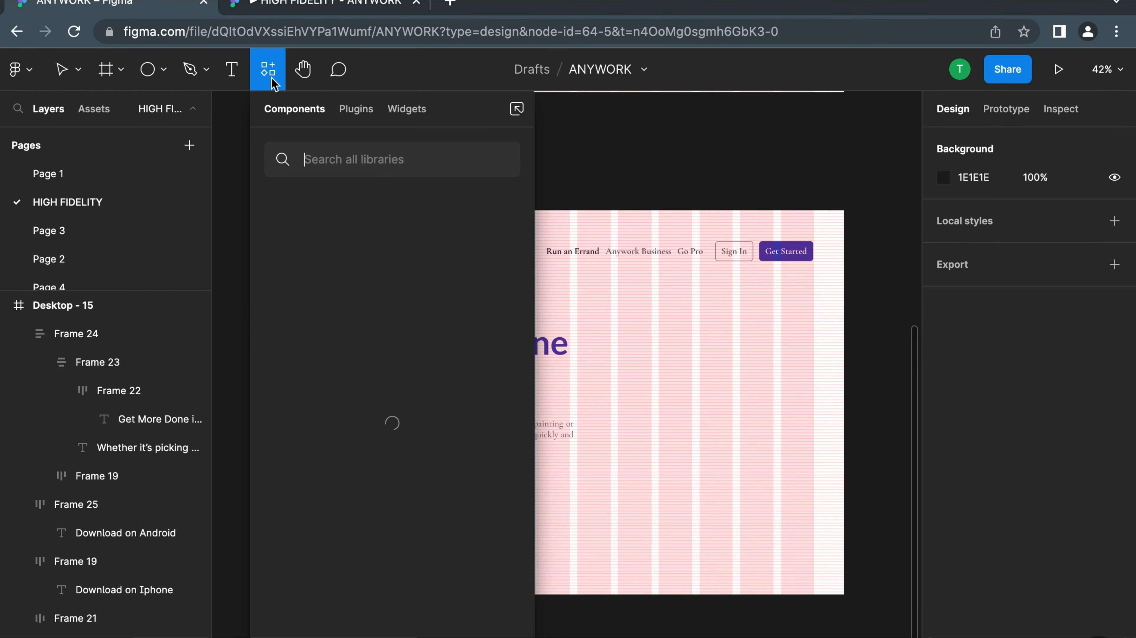
left_click(714, 452)
right_click(715, 453)
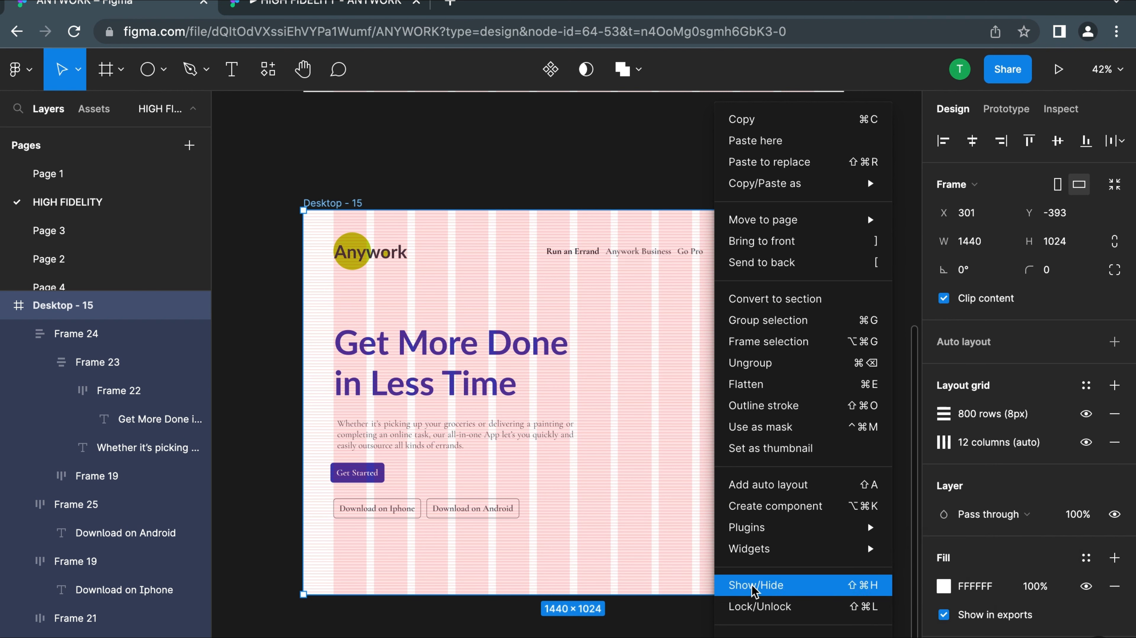
mouse_move(798, 537)
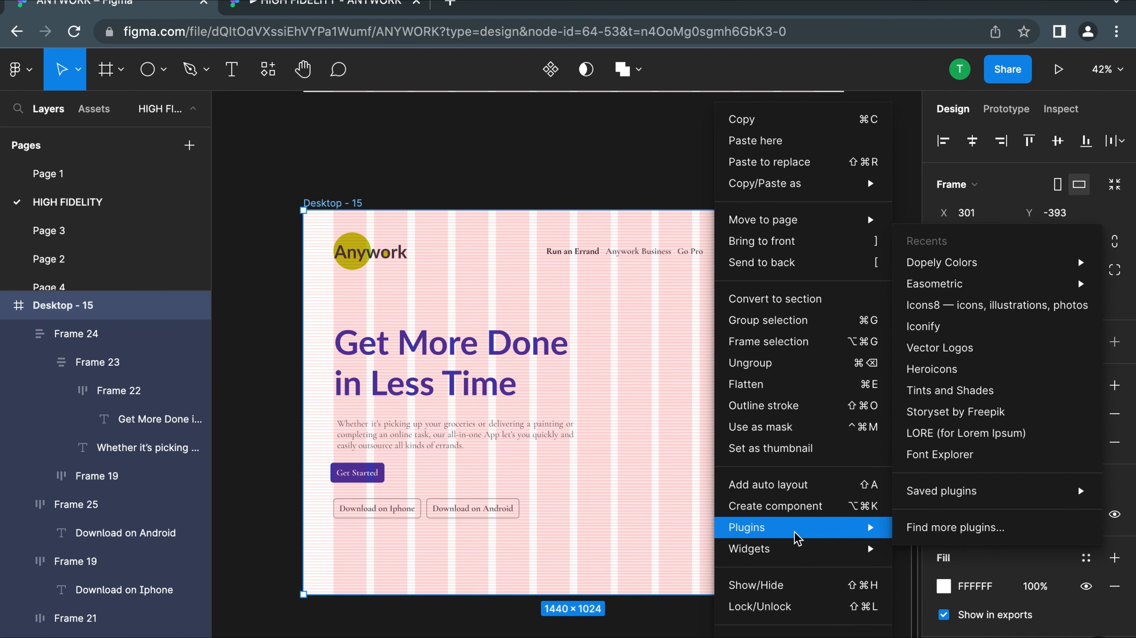
left_click(952, 336)
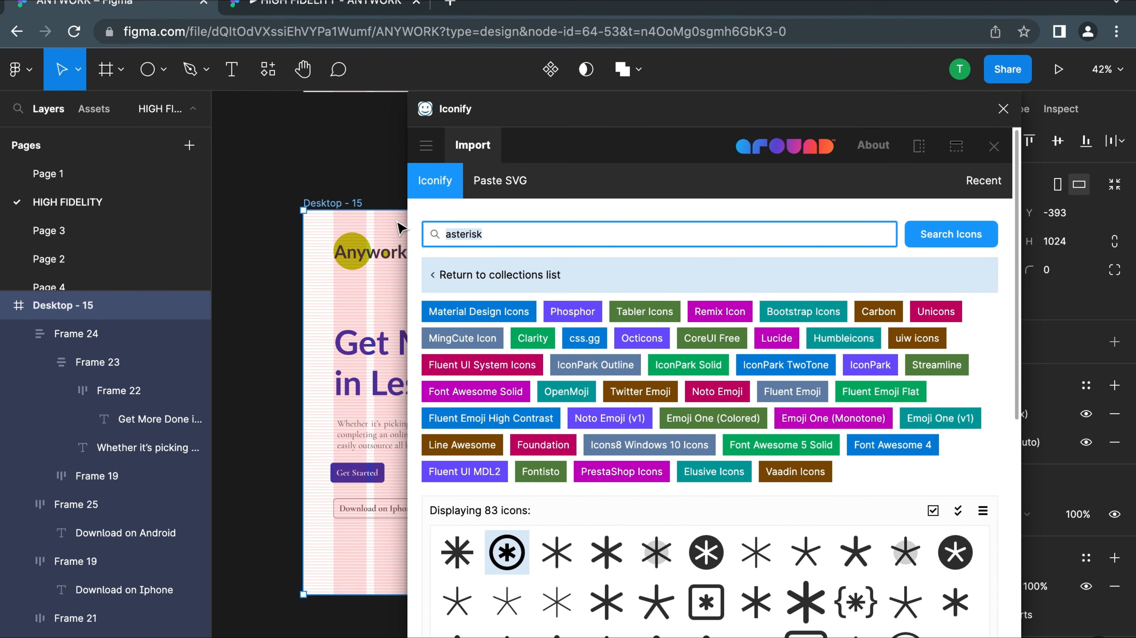
type("apple")
key("Return")
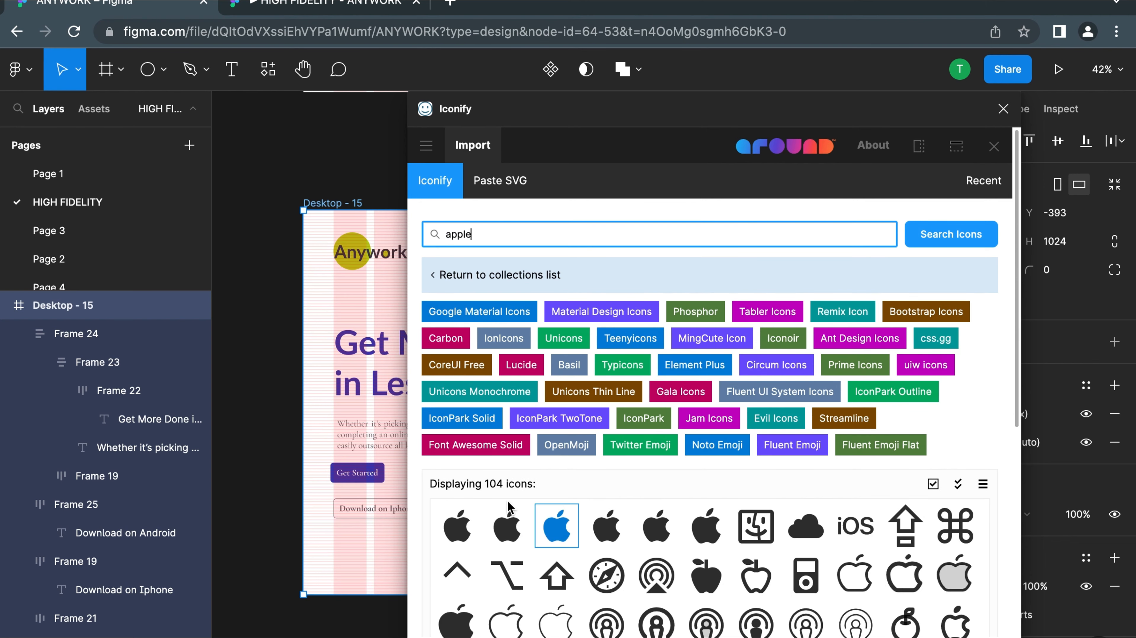
left_click(456, 526)
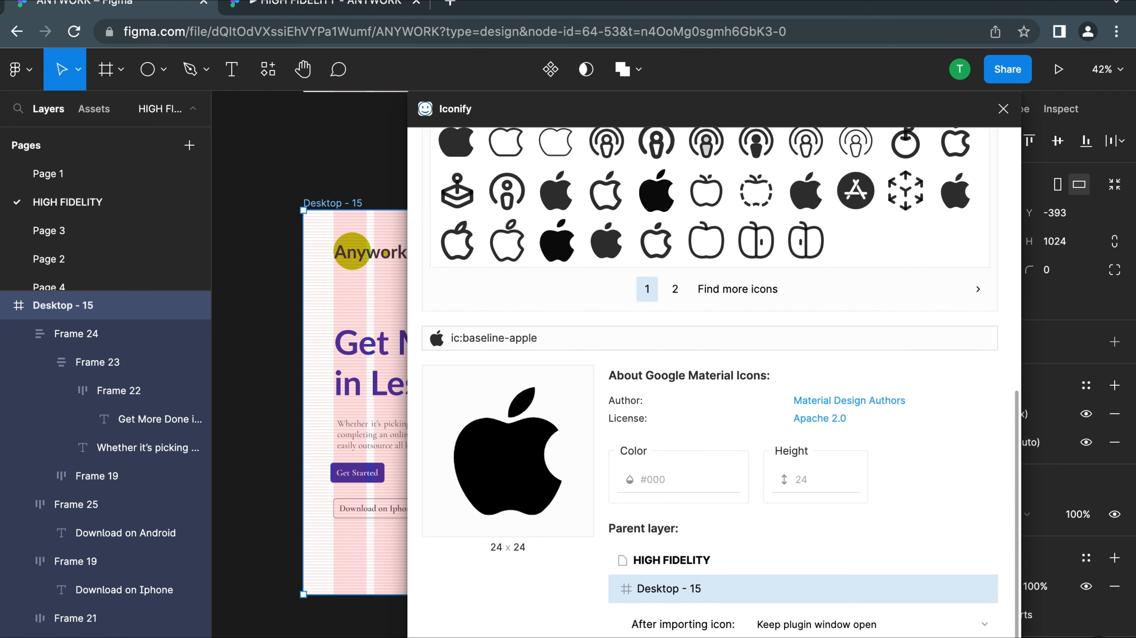
left_click(1002, 109)
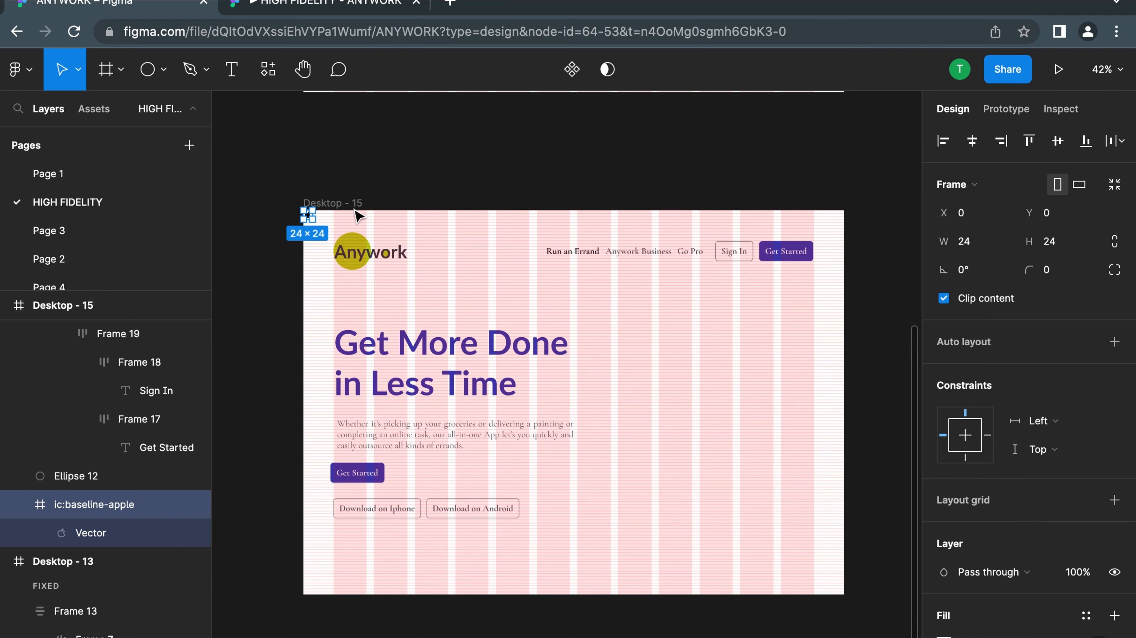
Move the apple icon into the "Download on Iphone" button, in front of its label
scroll(323, 218, "up", 5)
left_click_drag(291, 213, 479, 526)
double_click(432, 518)
key("super+z")
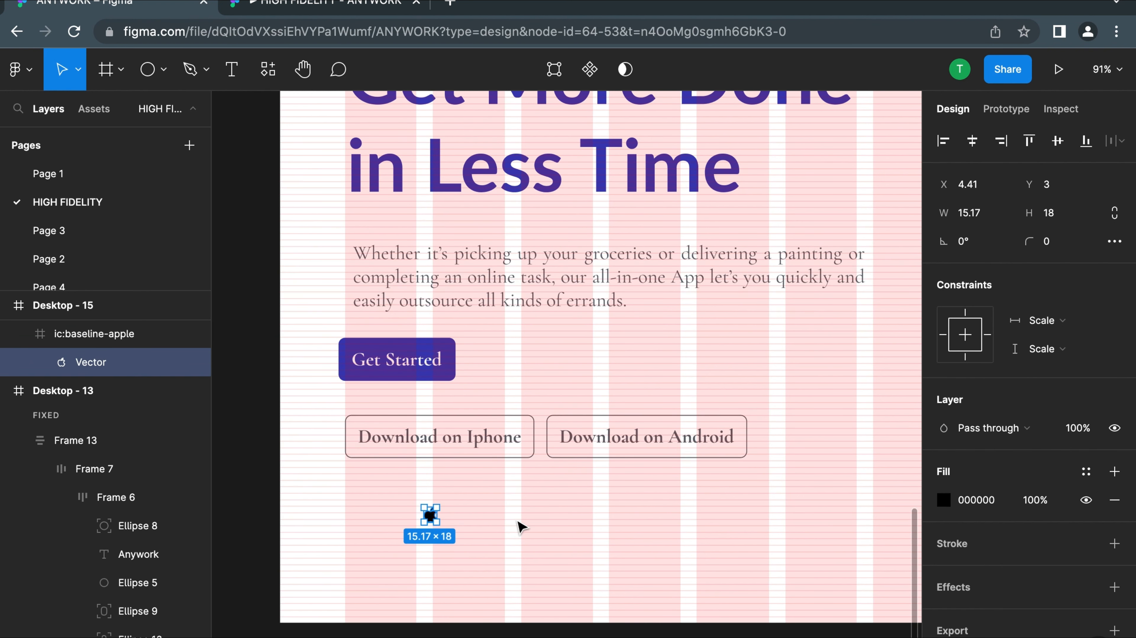
left_click(521, 527)
left_click(429, 518)
left_click_drag(432, 518, 362, 435)
left_click(440, 487)
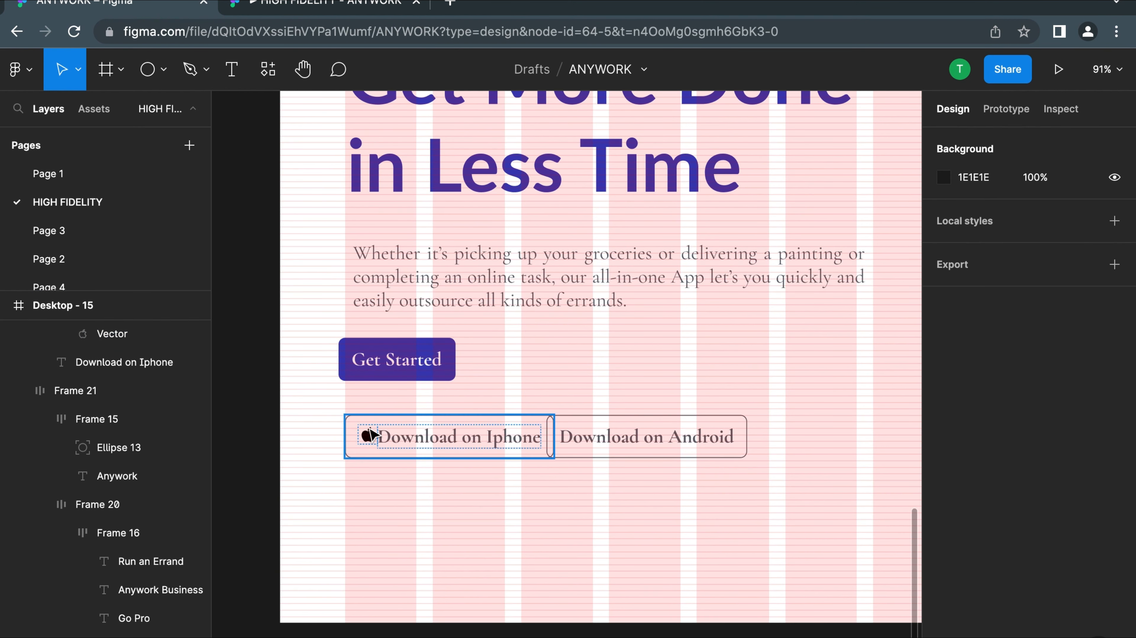
double_click(369, 434)
left_click(445, 491)
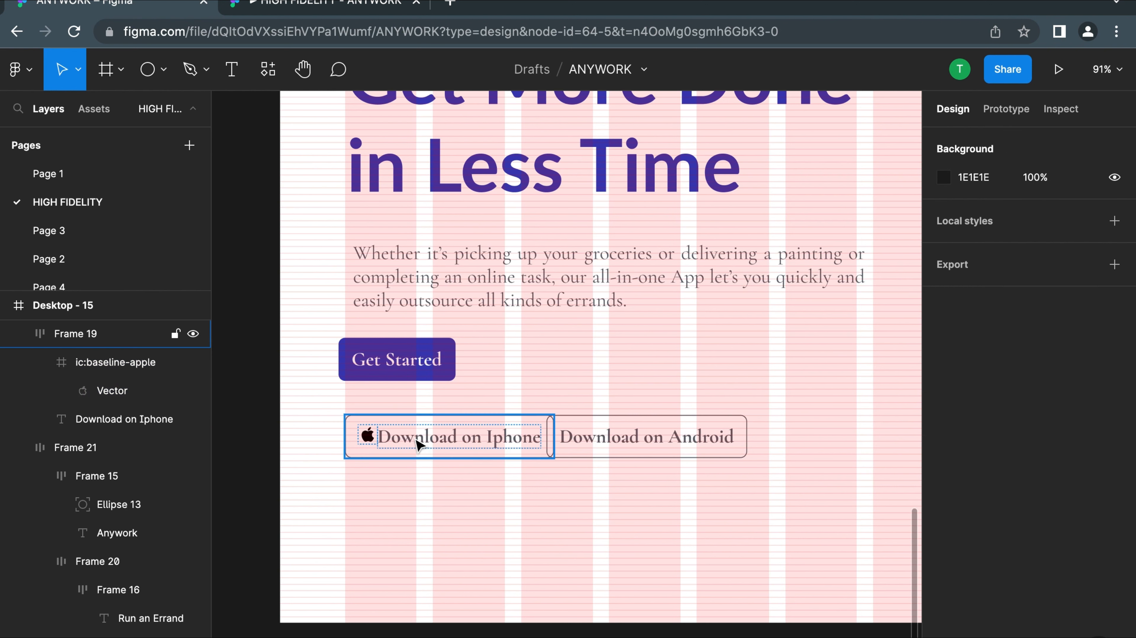
Set the auto-layout spacing between the icon and label in the "Download on Iphone" button to 8
left_click(414, 443)
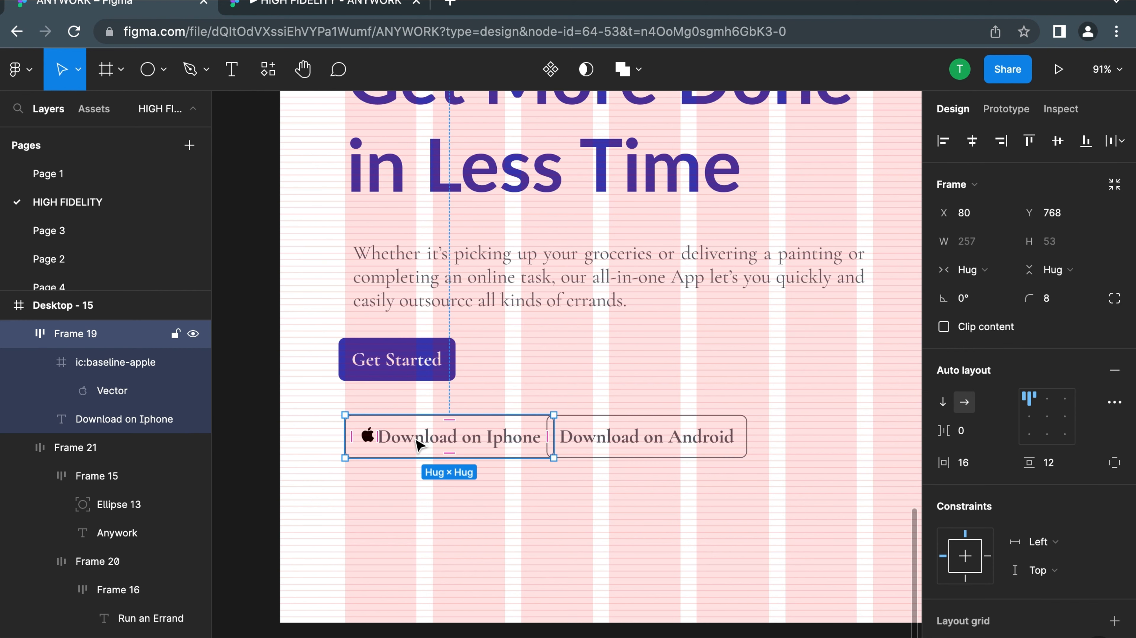
left_click(958, 432)
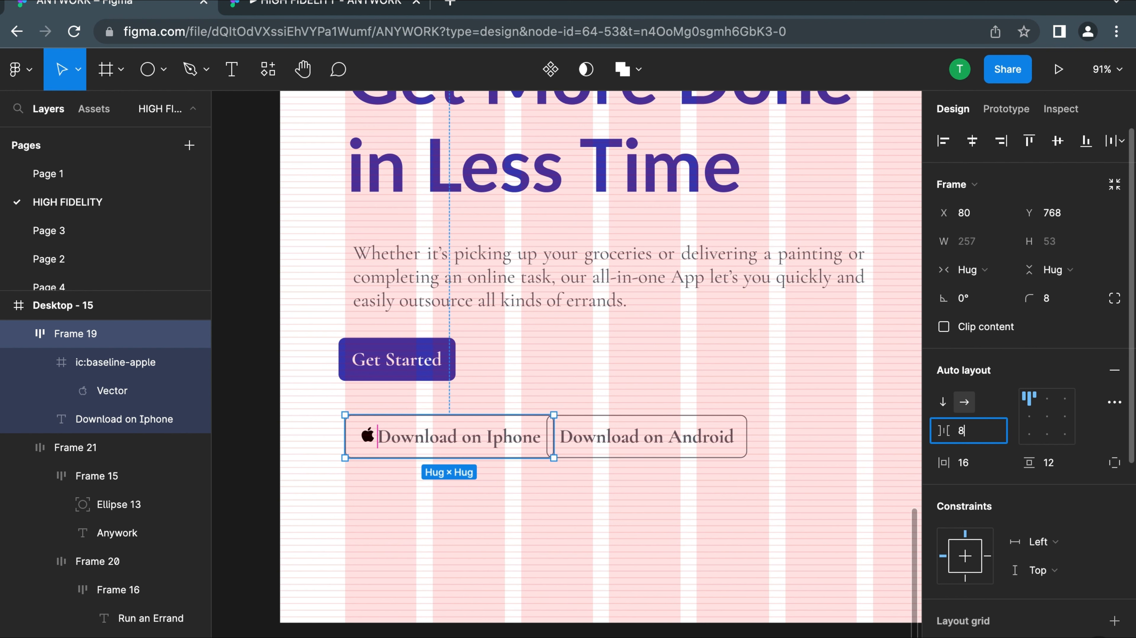
key("Return")
left_click(641, 507)
Move the "Download on Android" button clear of the widened "Download on Iphone" button, to about X 493, Y 765
scroll(641, 507, "down", 3)
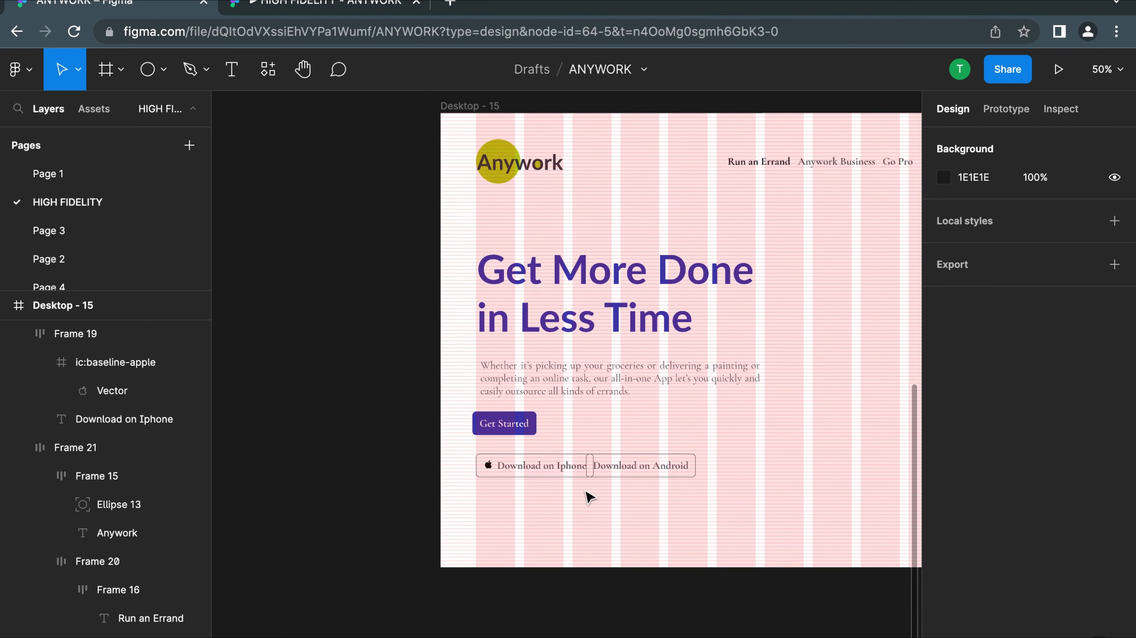
left_click_drag(633, 466, 711, 467)
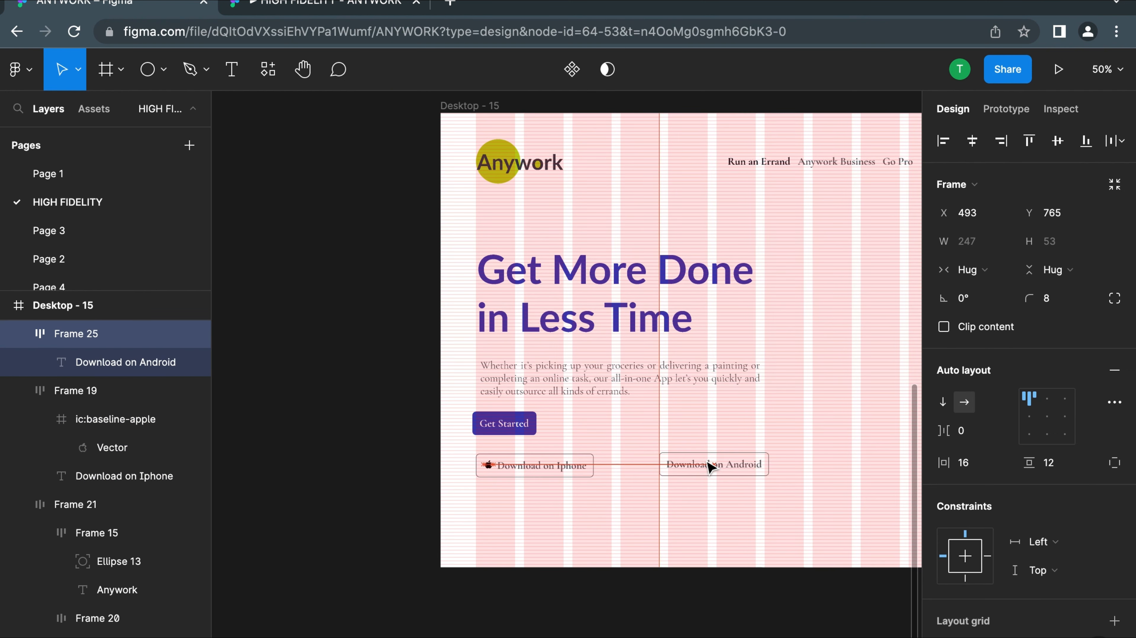
left_click(555, 507)
Inspect the apple icon frame inside the "Download on Iphone" button on Desktop - 15
left_click(494, 470)
scroll(492, 470, "up", 5)
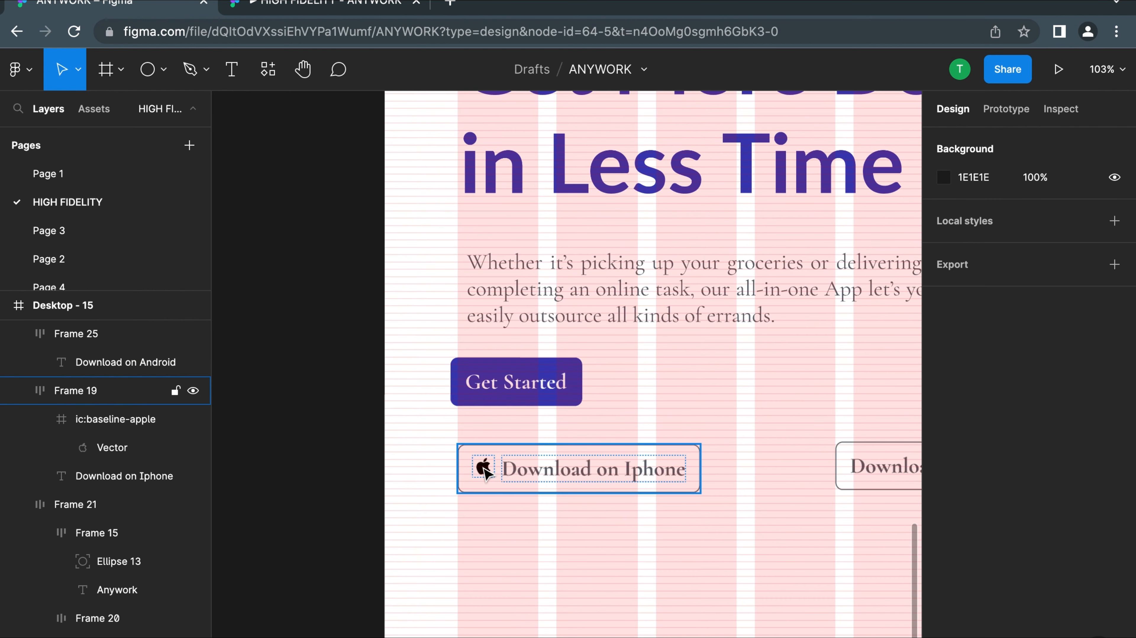
double_click(484, 468)
double_click(484, 467)
left_click(486, 601)
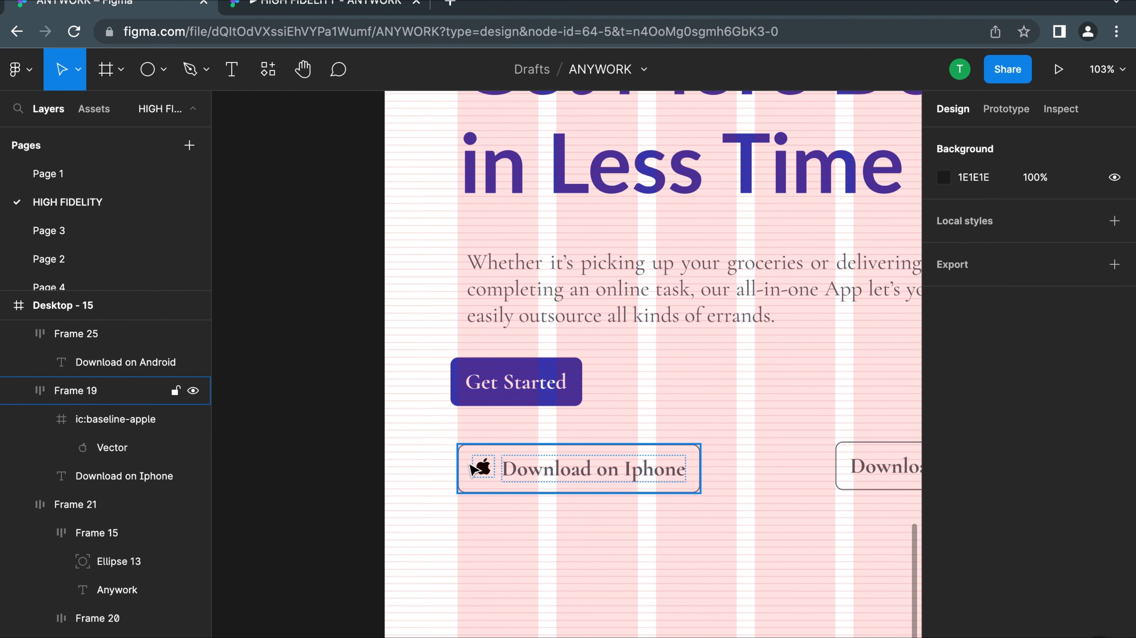
left_click(481, 470)
double_click(482, 468)
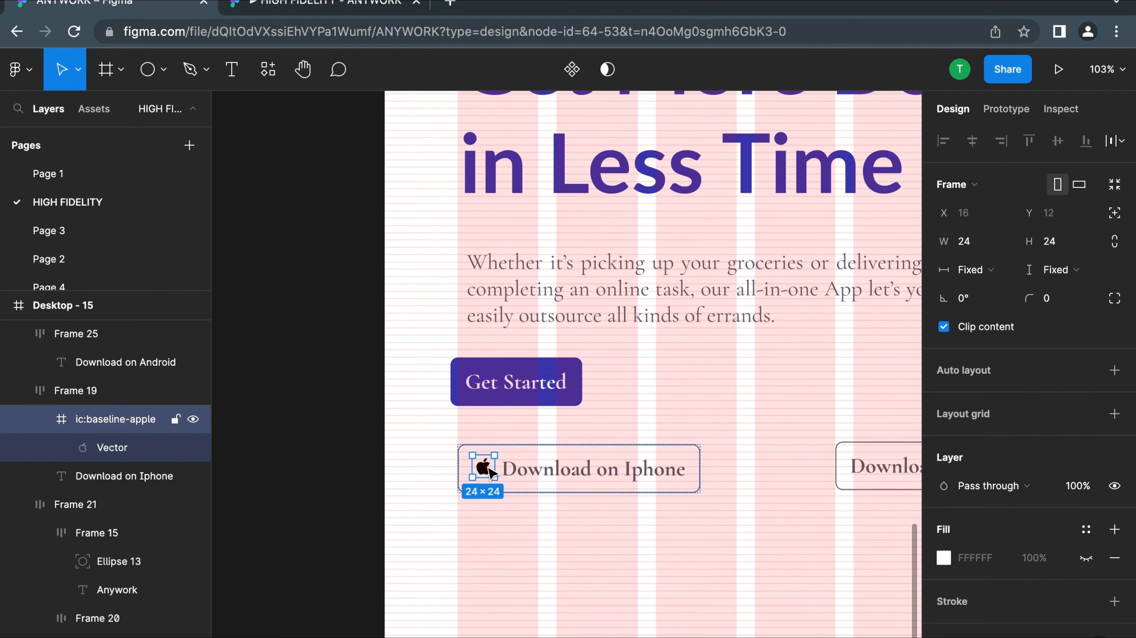
left_click(546, 473)
left_click(482, 468)
Inspect the apple logo and auto-layout spacing of the "Download on Iphone" button in the finished reference design
scroll(540, 471, "up", 4)
scroll(580, 473, "down", 6)
scroll(581, 473, "right", 1)
scroll(614, 474, "up", 2)
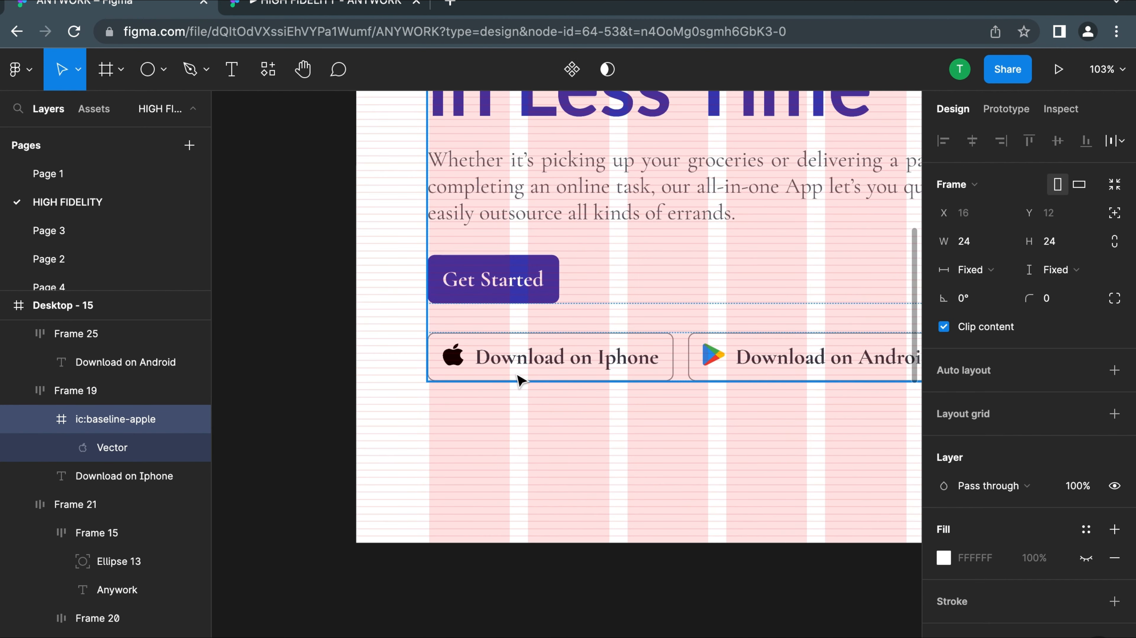
left_click(453, 360)
double_click(454, 361)
left_click(477, 398)
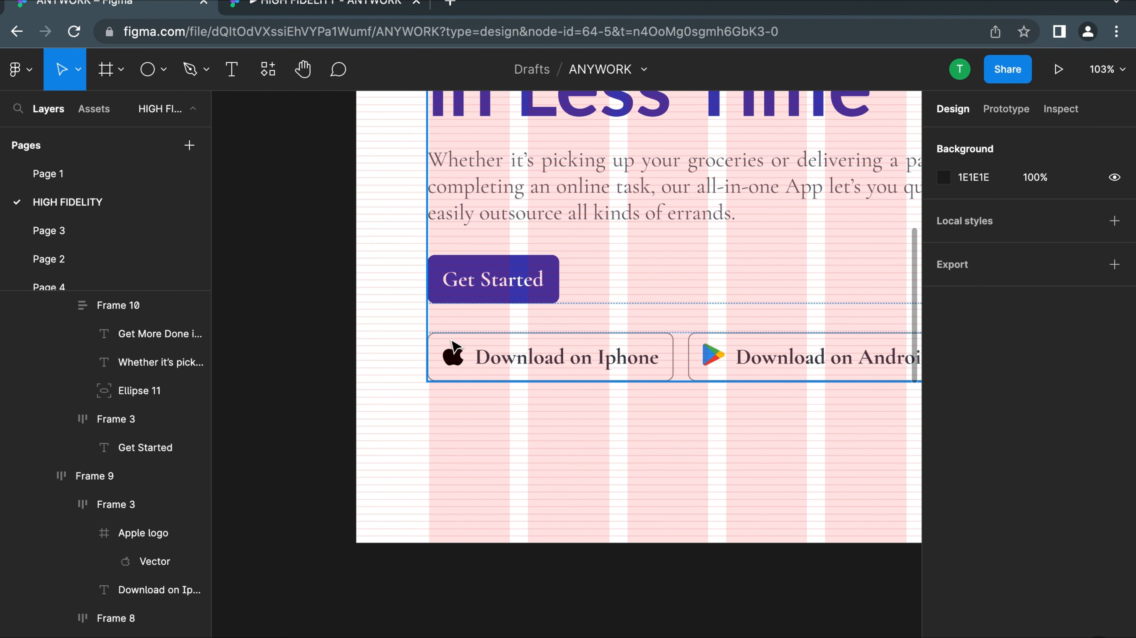
double_click(453, 349)
double_click(454, 350)
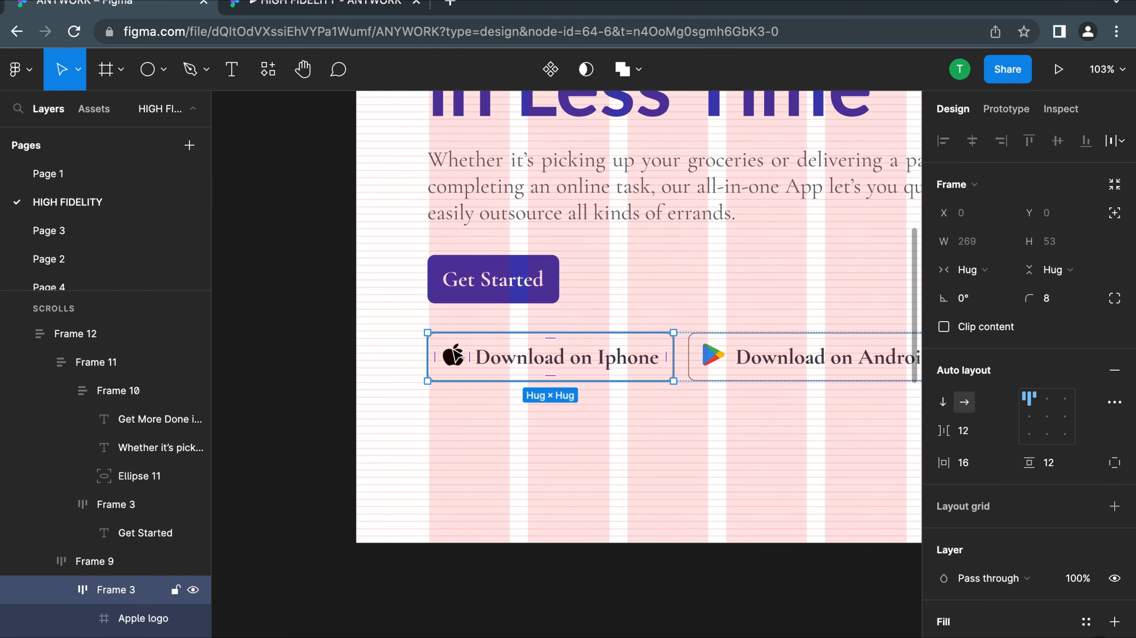
double_click(459, 363)
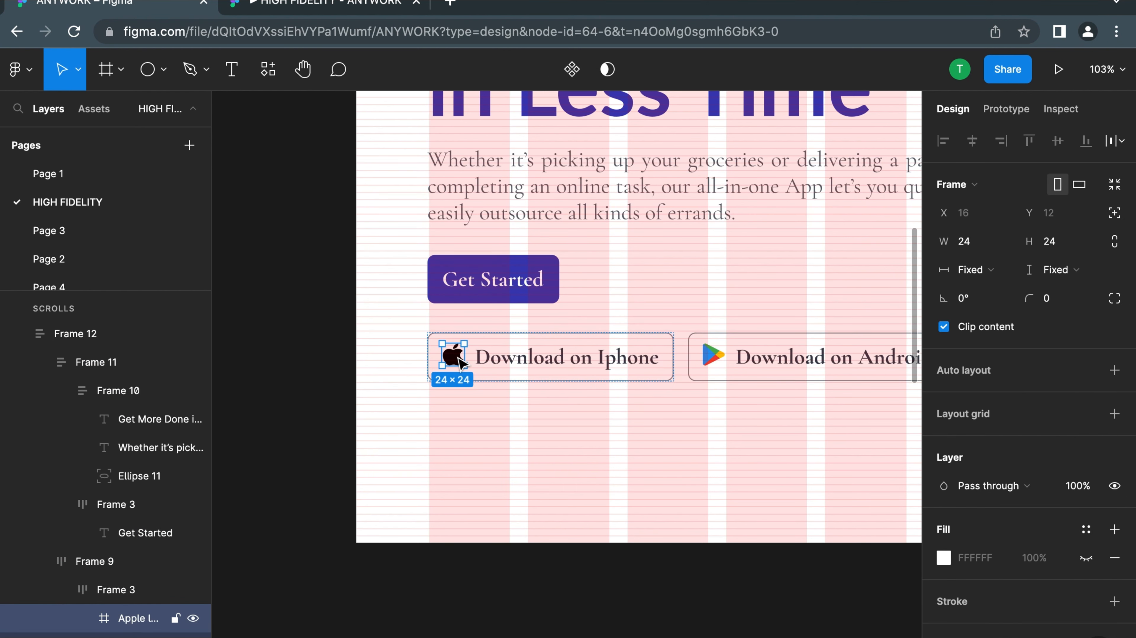
scroll(460, 364, "down", 10)
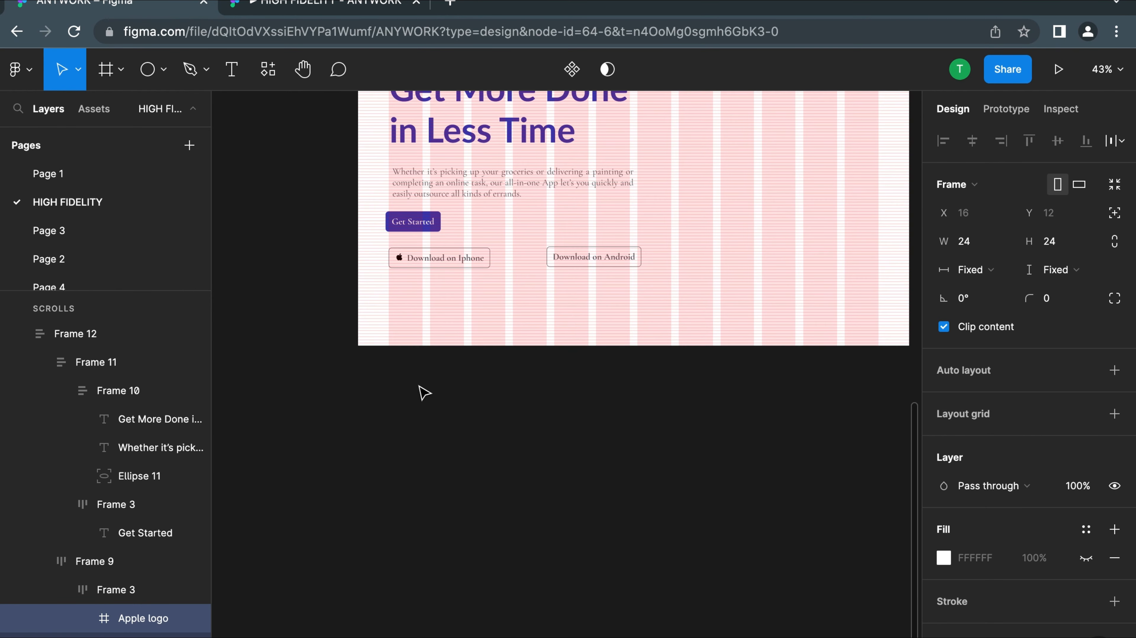
Try resizing the apple vector in the "Download on Iphone" button to 24 by 24, and undo both size changes
scroll(395, 257, "up", 15)
double_click(404, 265)
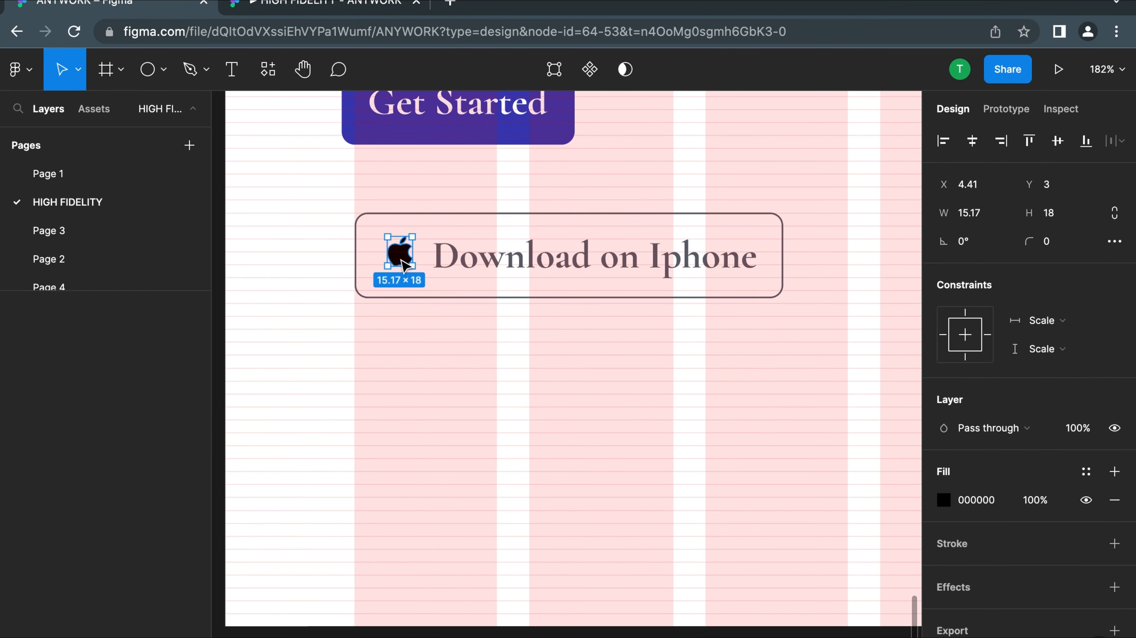
double_click(404, 266)
key("Escape")
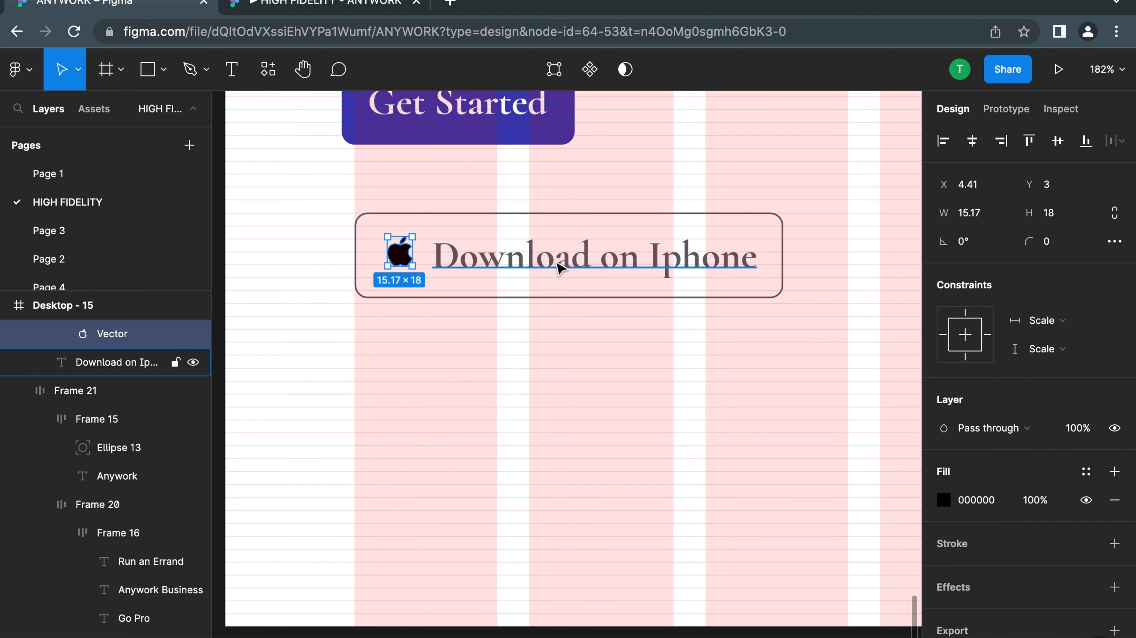
left_click(976, 214)
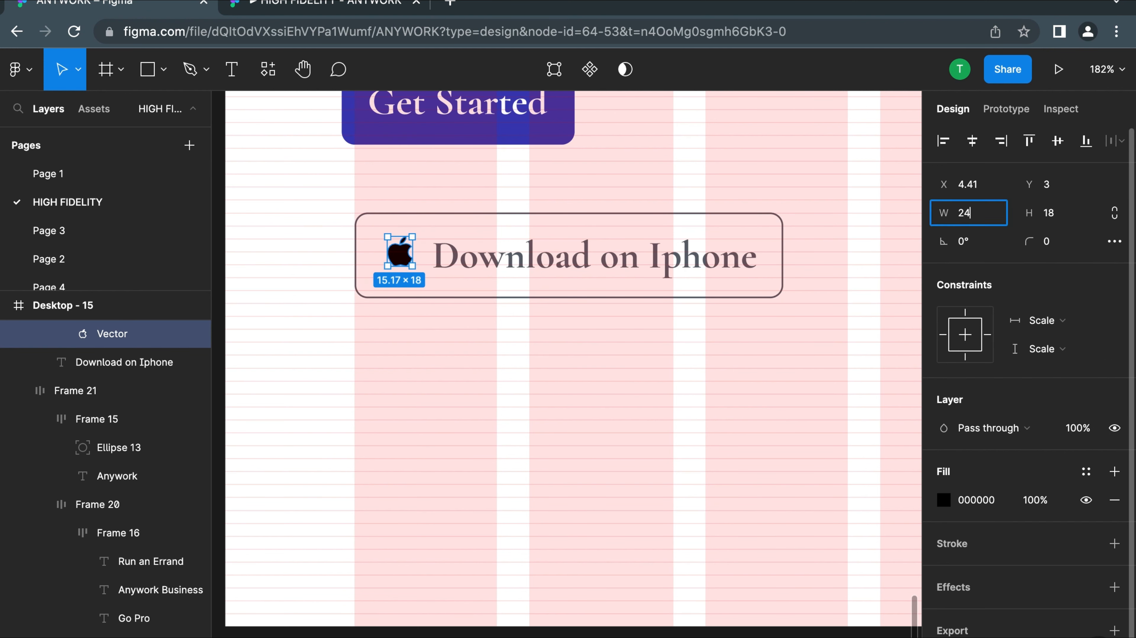
type("24")
left_click(1061, 222)
type("2")
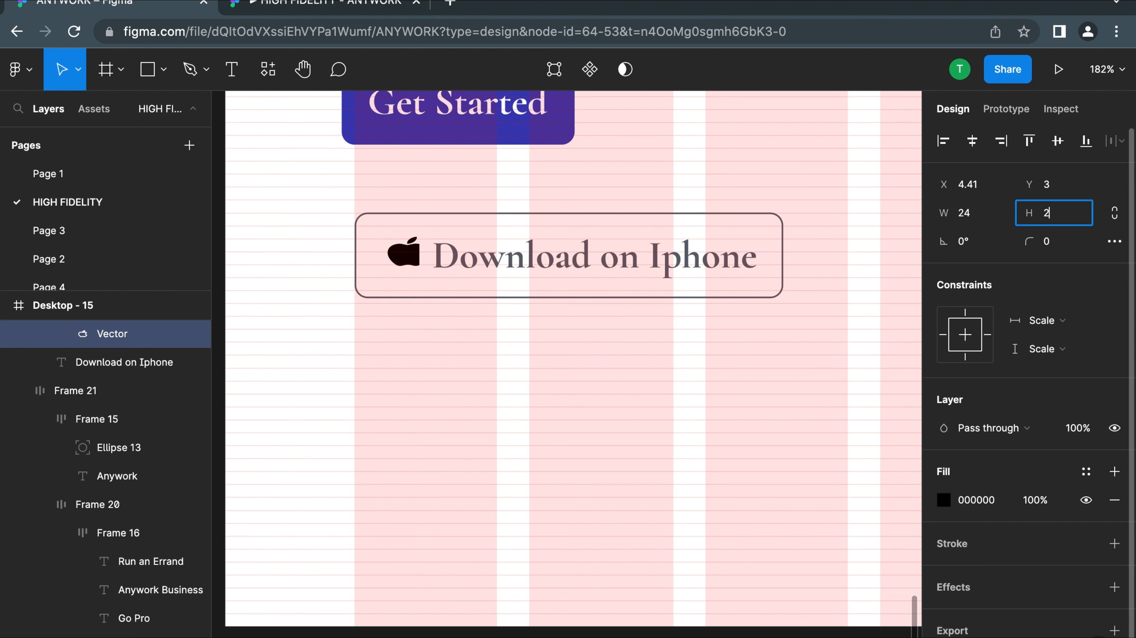
type("4")
key("Return")
key("super+z")
key("super+z")
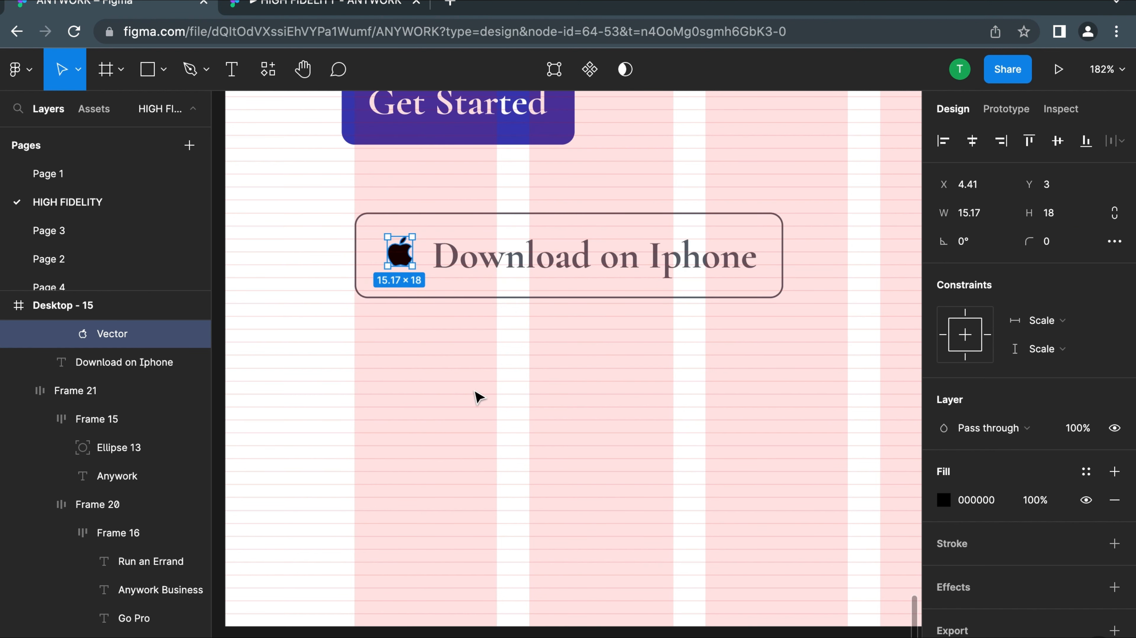
Set the apple icon frame in the "Download on Iphone" button to 32 wide and 32 high
left_click(477, 385)
left_click(402, 261)
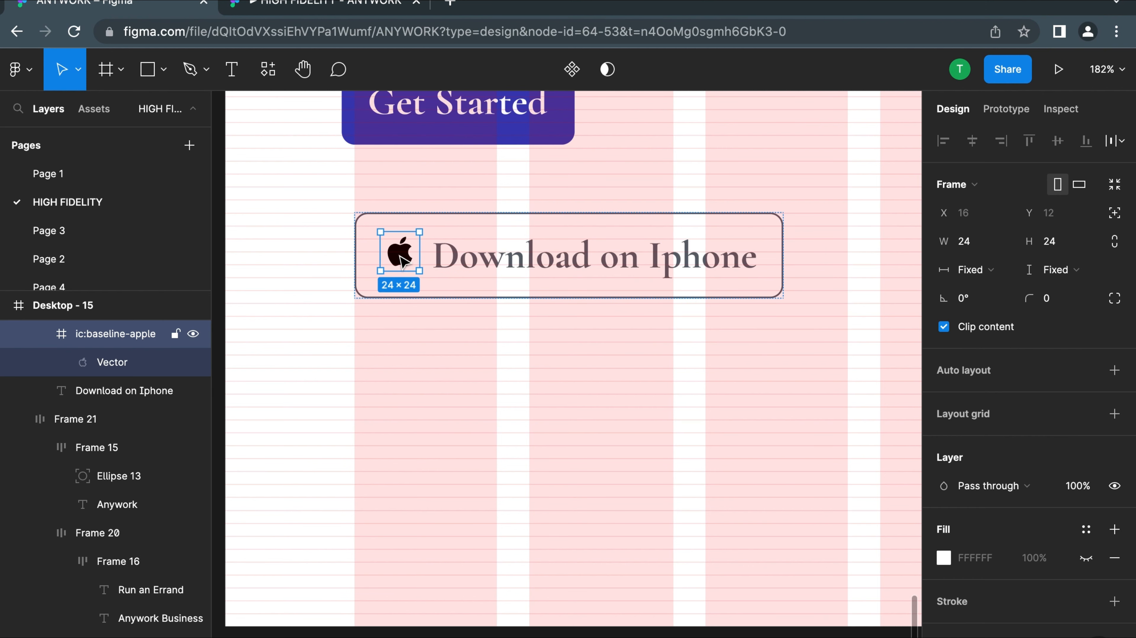
left_click(966, 248)
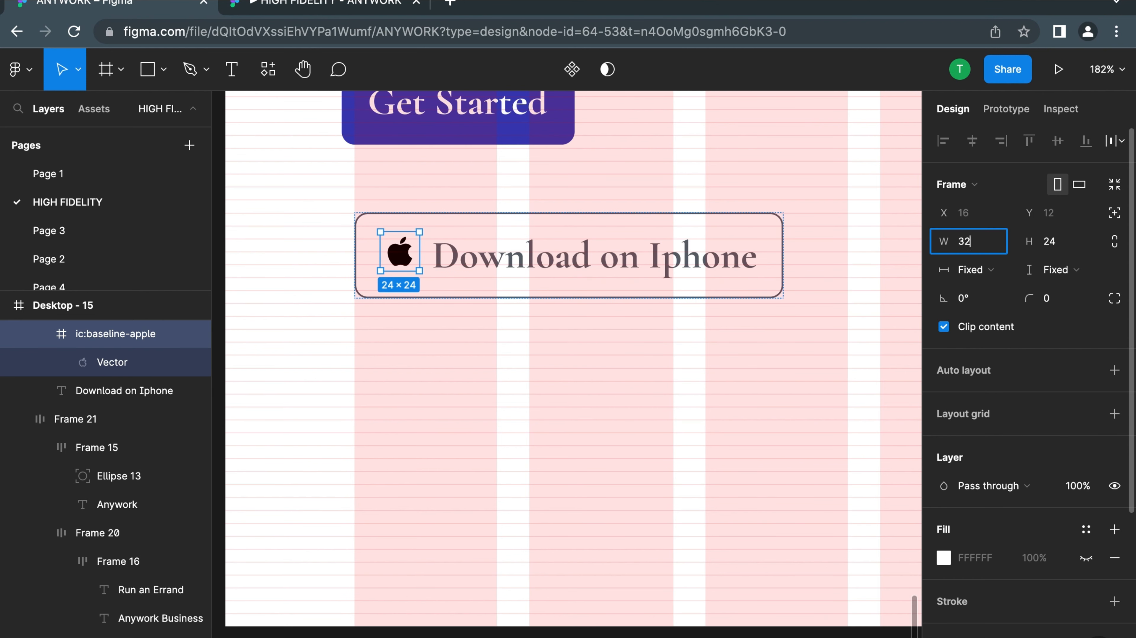
left_click(1054, 247)
type("32")
key("Return")
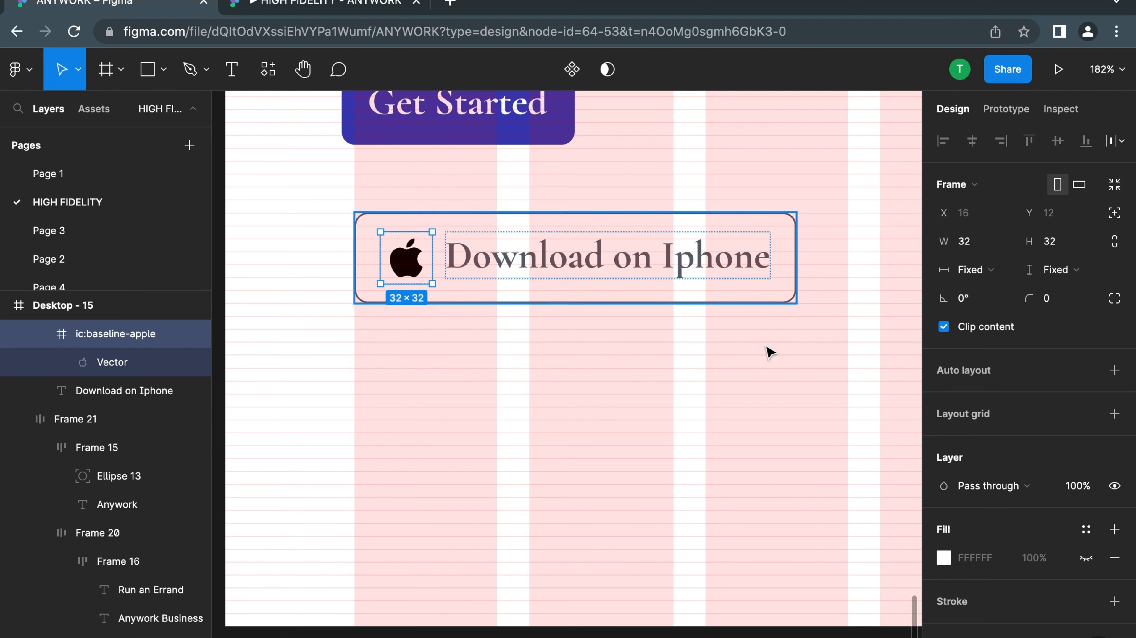
Set the auto-layout alignment of the "Download on Iphone" button to centre for its icon and label
left_click(654, 373)
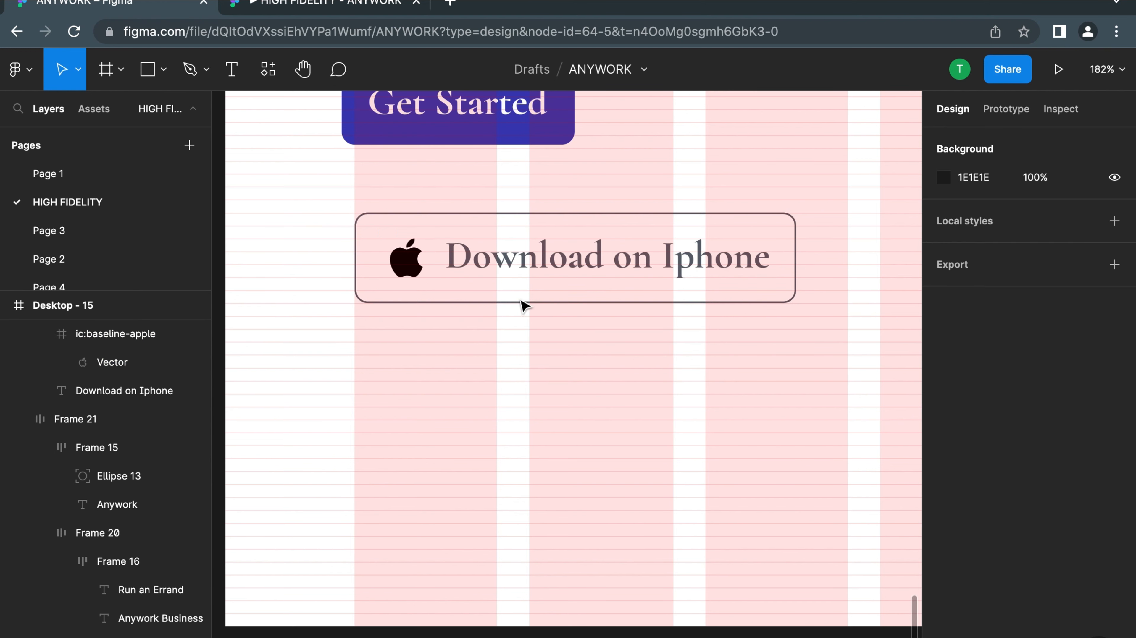
left_click(504, 268)
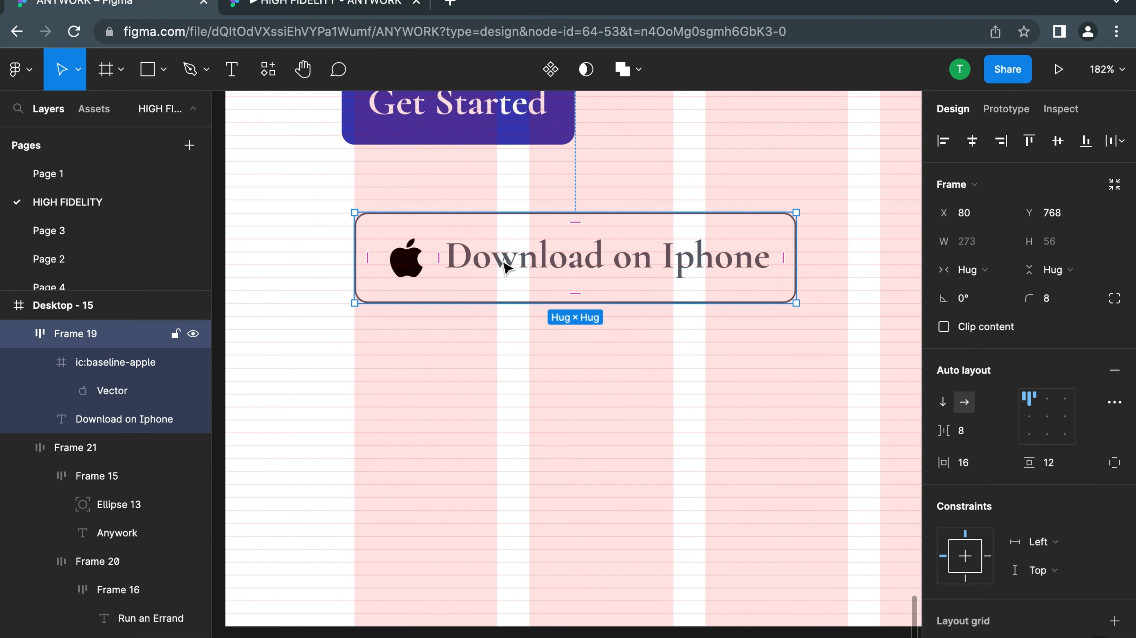
left_click(1046, 417)
left_click(349, 473)
Move the "Download on Android" button closer to the "Download on Iphone" button, level with it
scroll(349, 473, "down", 3)
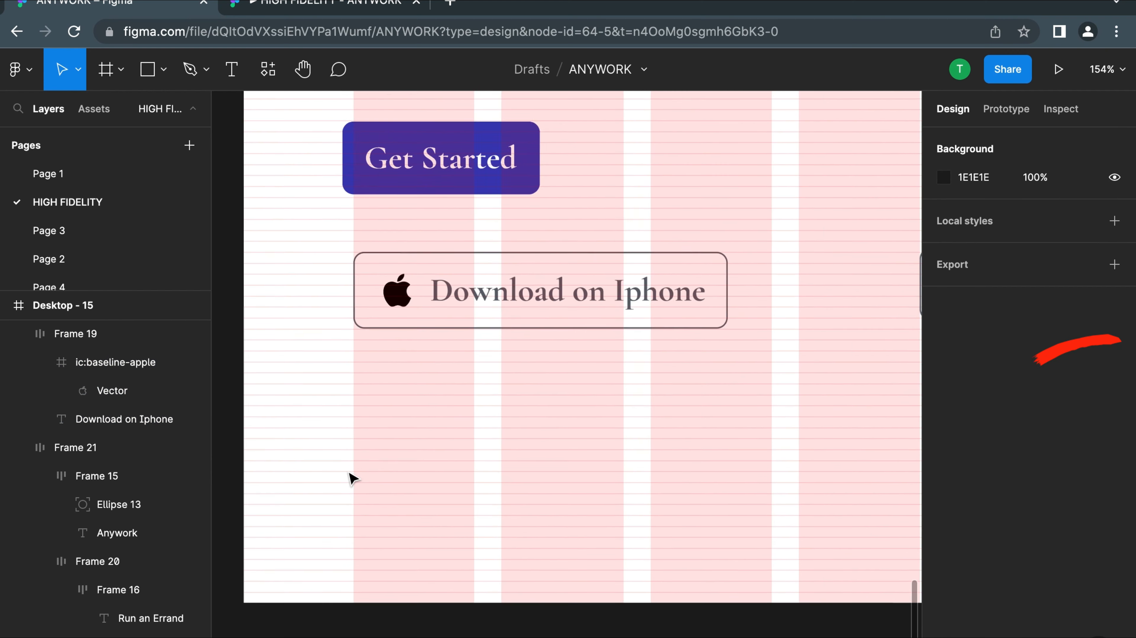
scroll(349, 473, "down", 5)
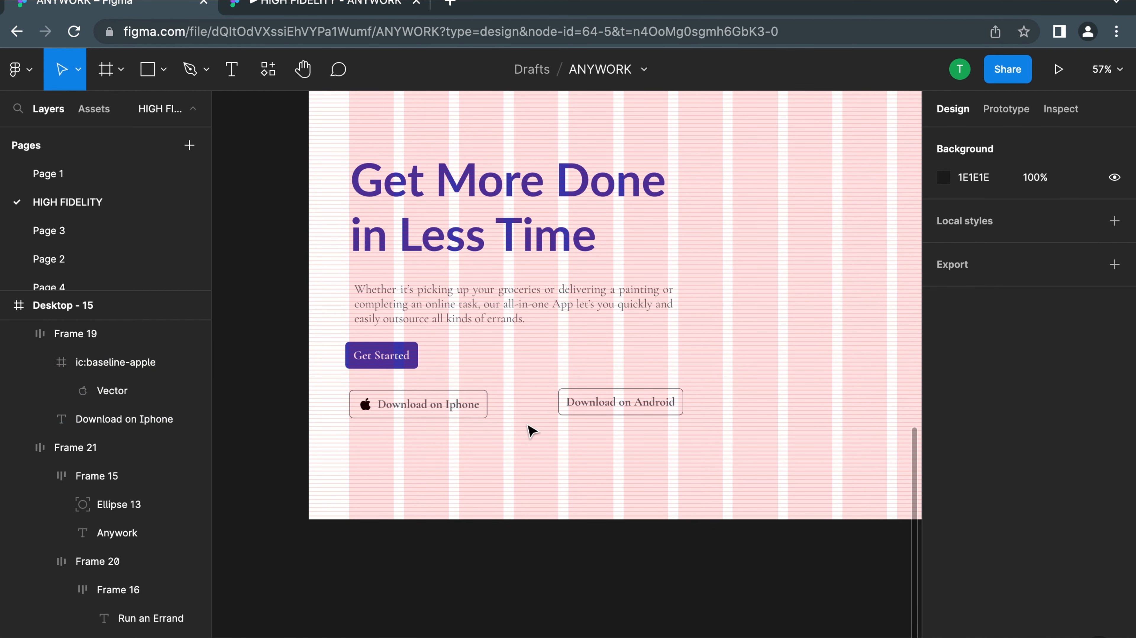
left_click_drag(582, 402, 543, 408)
left_click(740, 401)
scroll(601, 401, "down", 3)
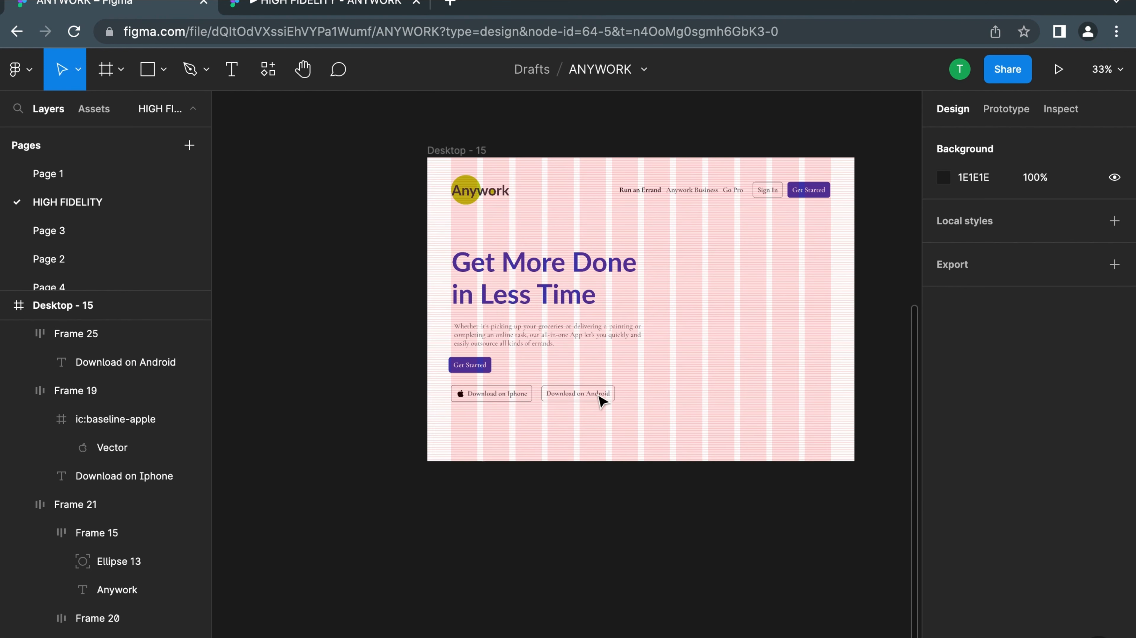
Open the Iconify plugin from the Desktop - 15 frame
right_click(634, 438)
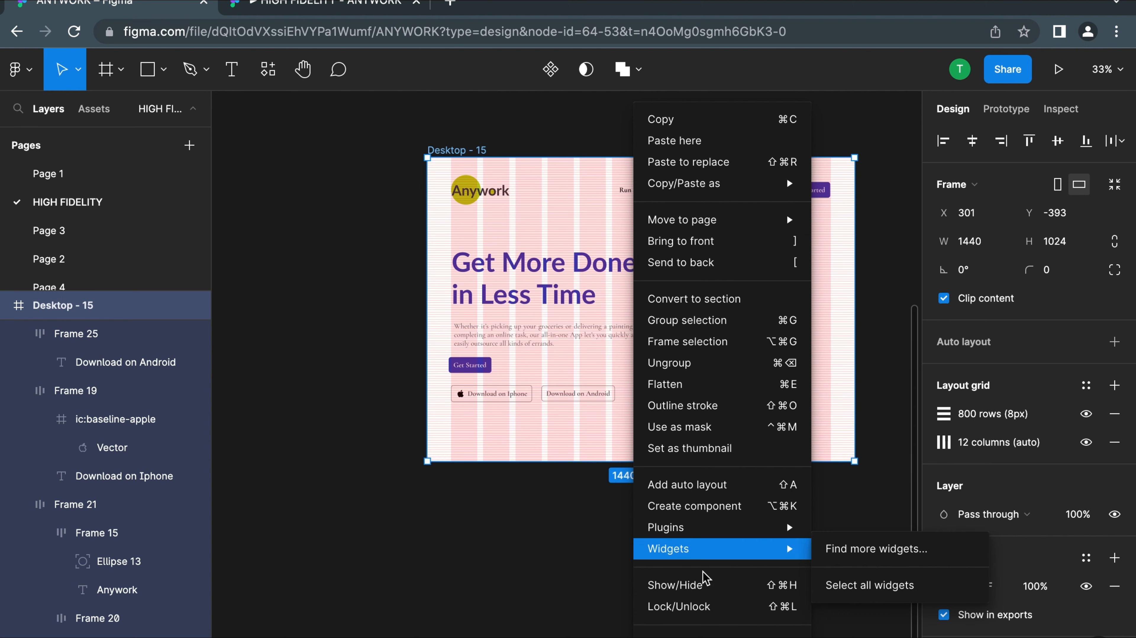
mouse_move(699, 530)
left_click(875, 250)
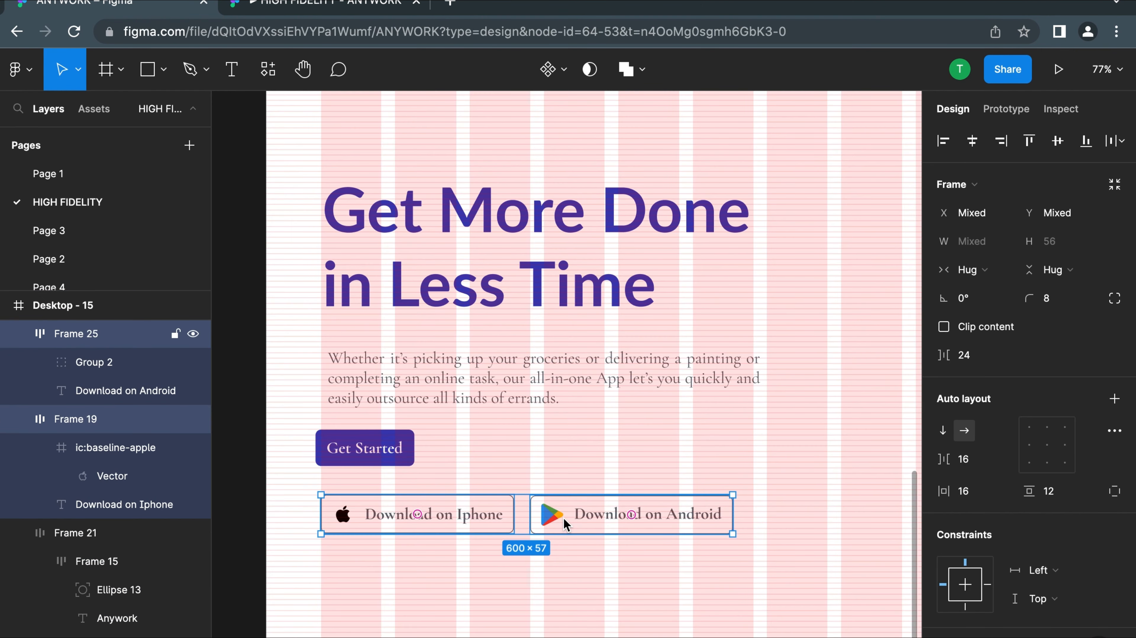
Wrap the two download buttons in a horizontal auto-layout frame and set the spacing between them to 16
key("shift+a")
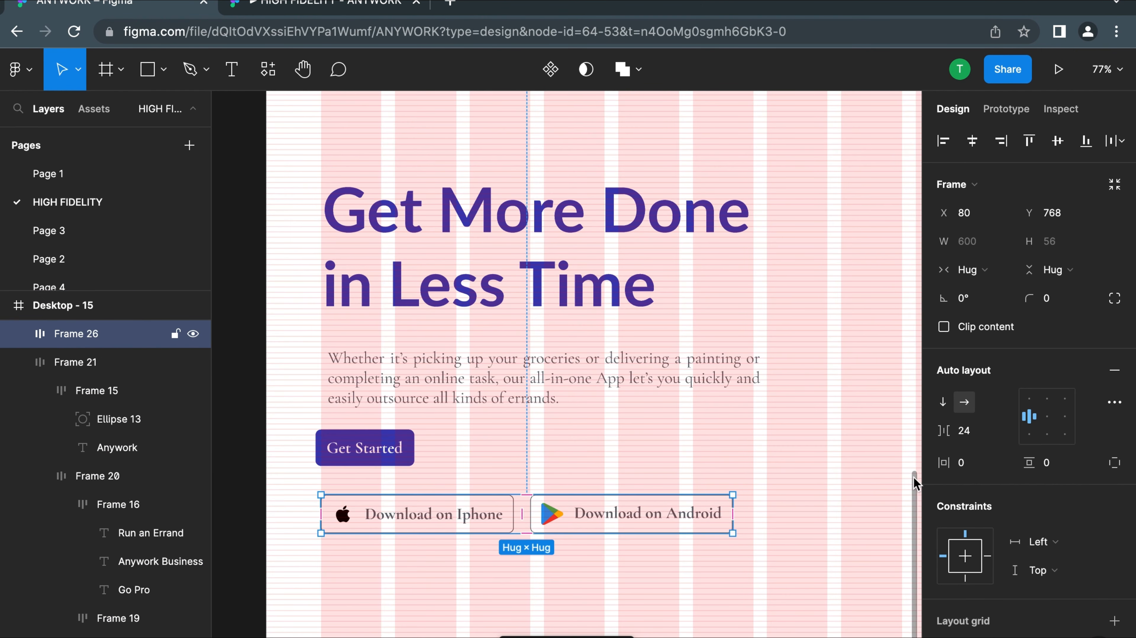
left_click(969, 433)
type("16")
key("Return")
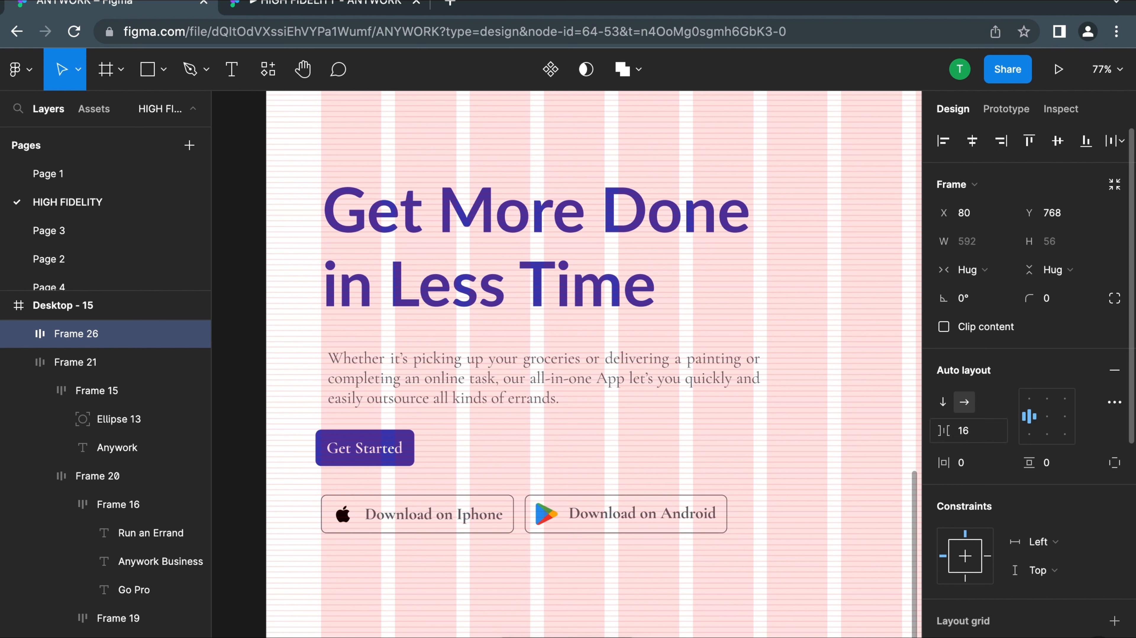
Move the download button row to X 82, Y 752 and align the hero text block with it at X 82, Y 280
left_click(433, 465)
left_click_drag(431, 515, 432, 510)
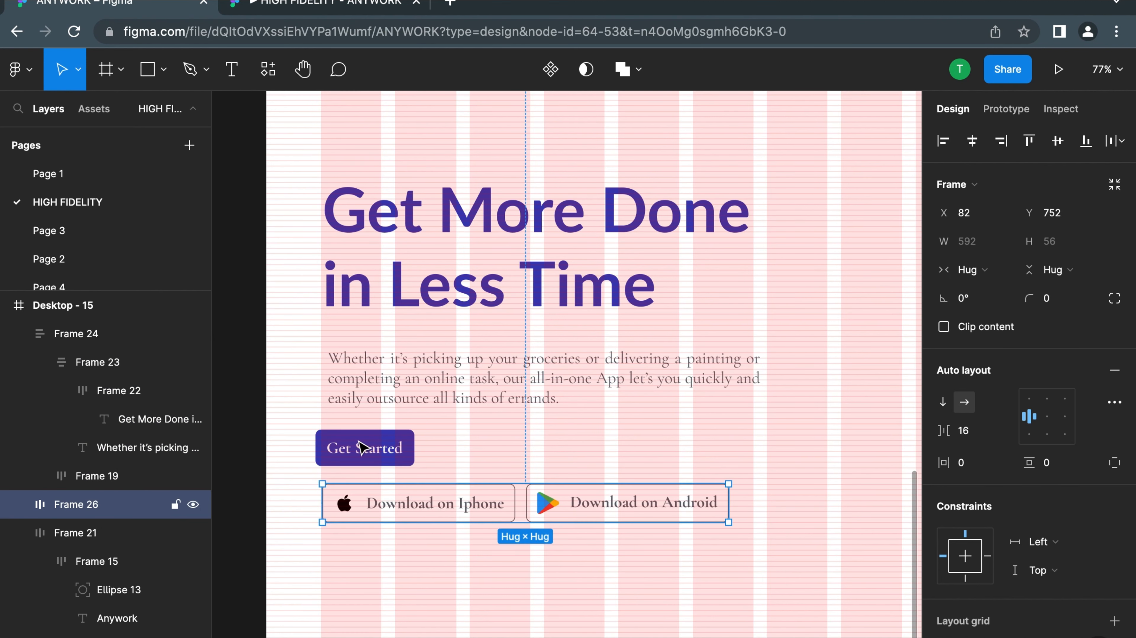
left_click(364, 408)
left_click_drag(368, 395, 375, 391)
Set the item spacing, horizontal padding and vertical padding of the "Get More Done in Less Time" heading's auto-layout frame to 0
double_click(362, 247)
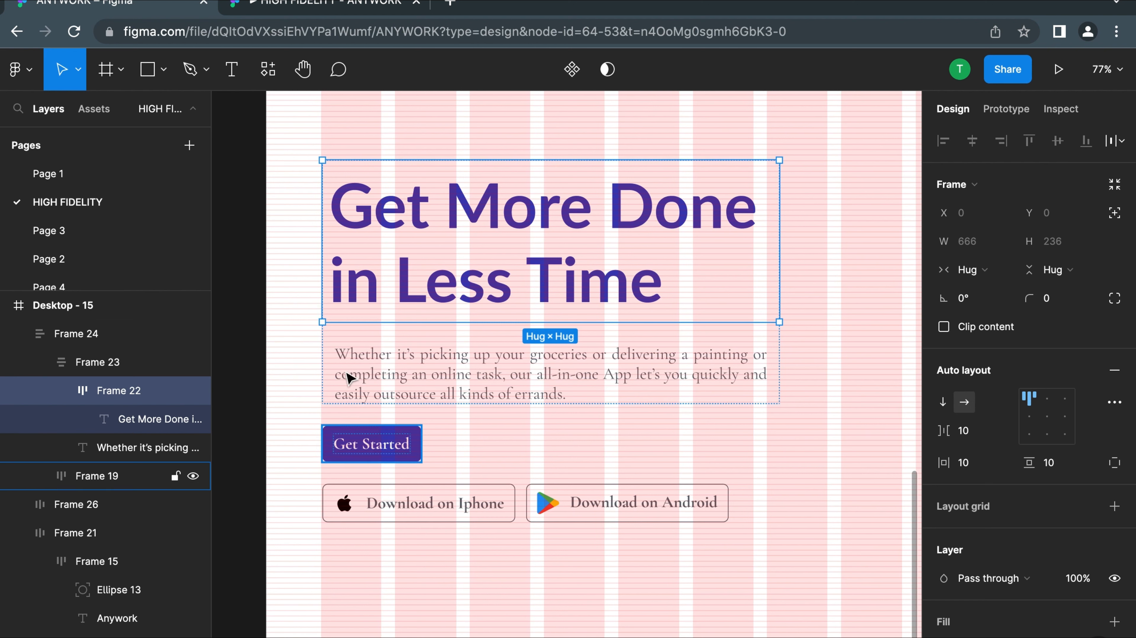
left_click(340, 207)
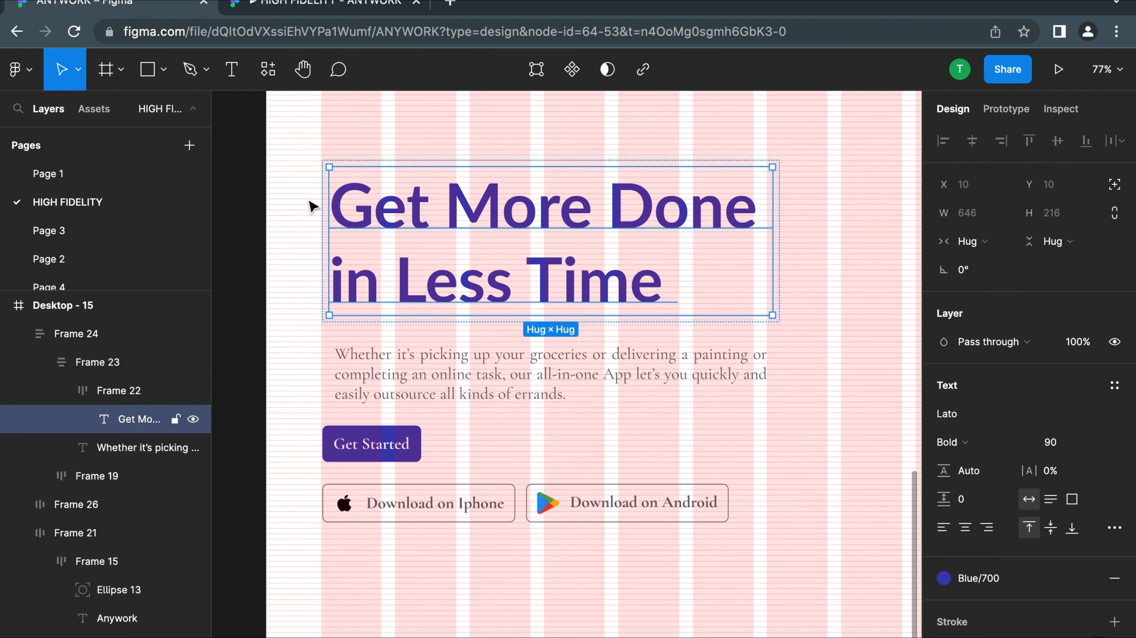
left_click(301, 208)
double_click(372, 211)
double_click(372, 211)
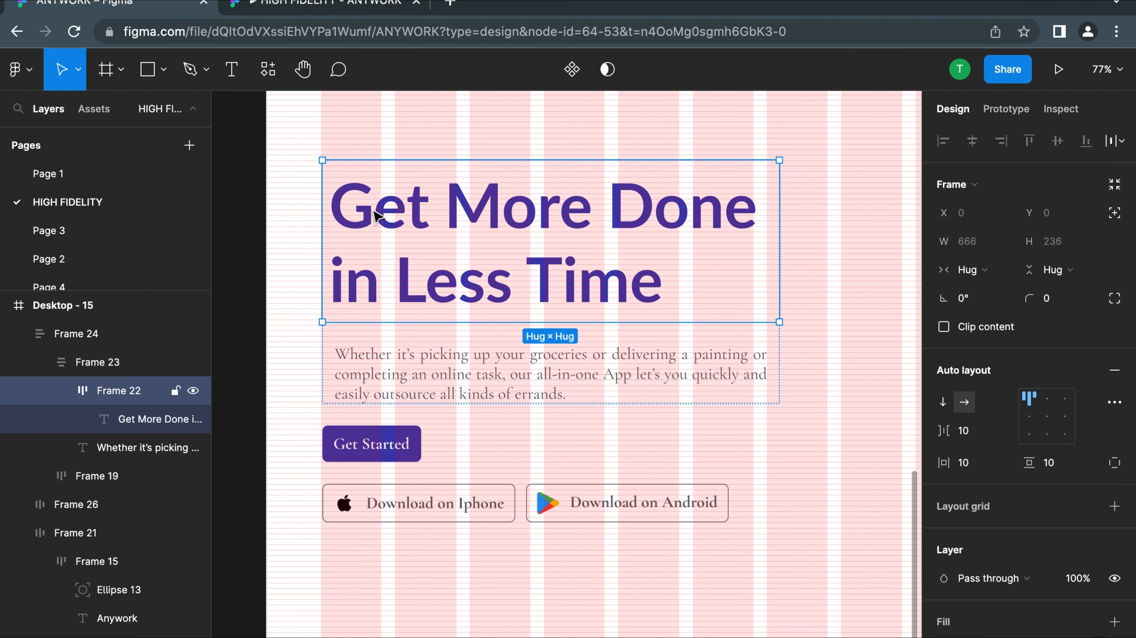
left_click(965, 431)
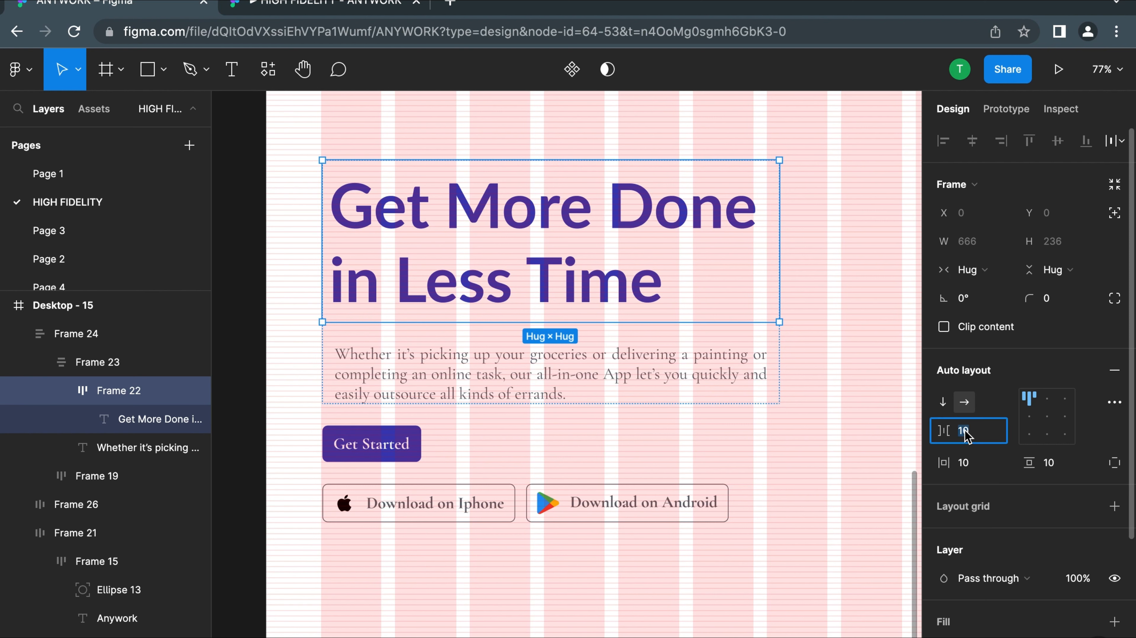
left_click(965, 463)
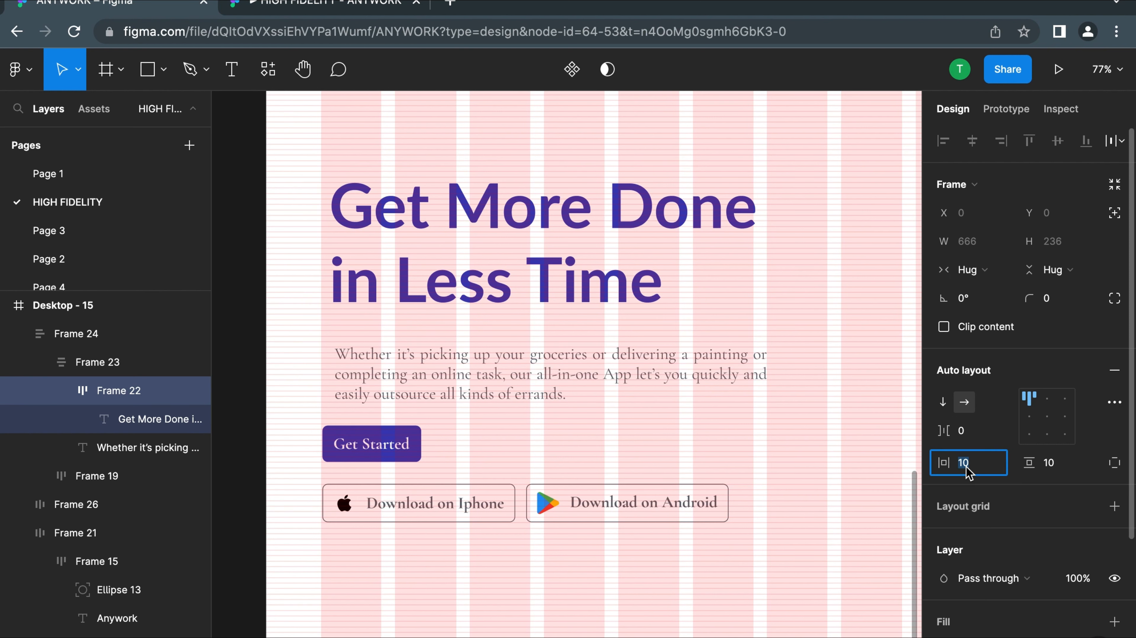
type("0")
left_click(1053, 463)
type("0")
key("Return")
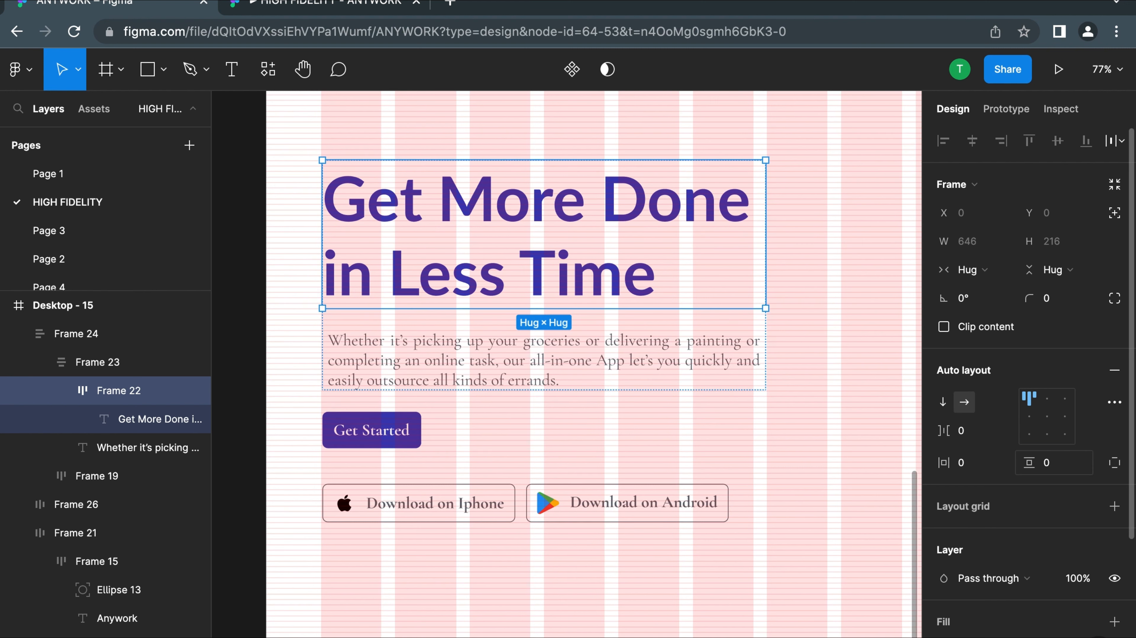
Widen the "Whether it's picking up your groceries" paragraph to 648 so it lines up with the heading
double_click(377, 370)
left_click(766, 288)
left_click(677, 341)
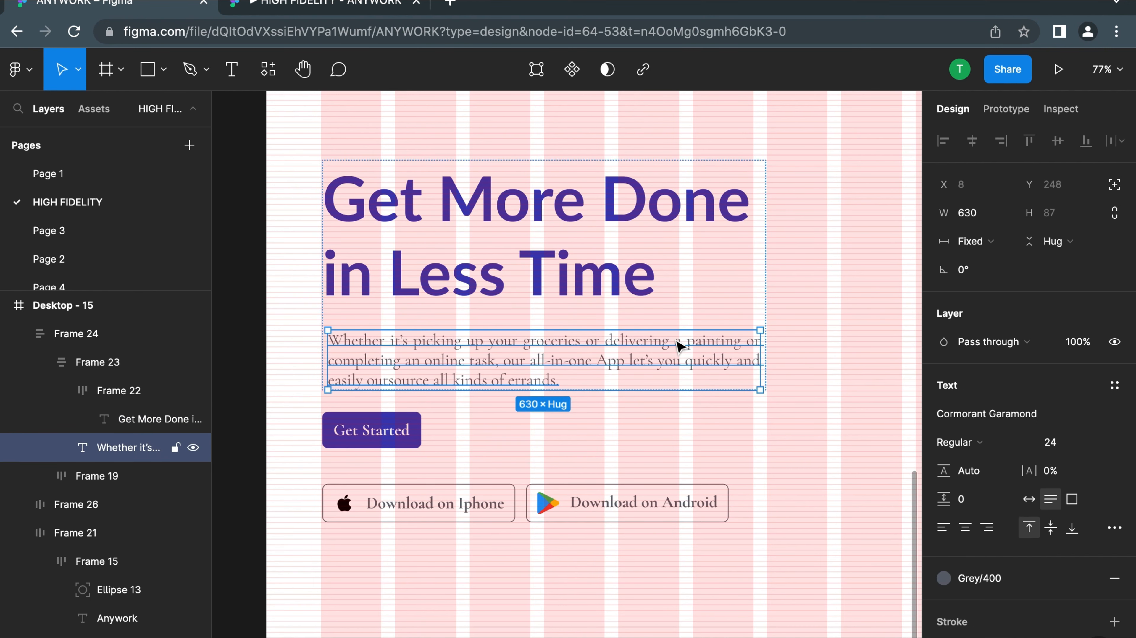
left_click(805, 307)
left_click(756, 319)
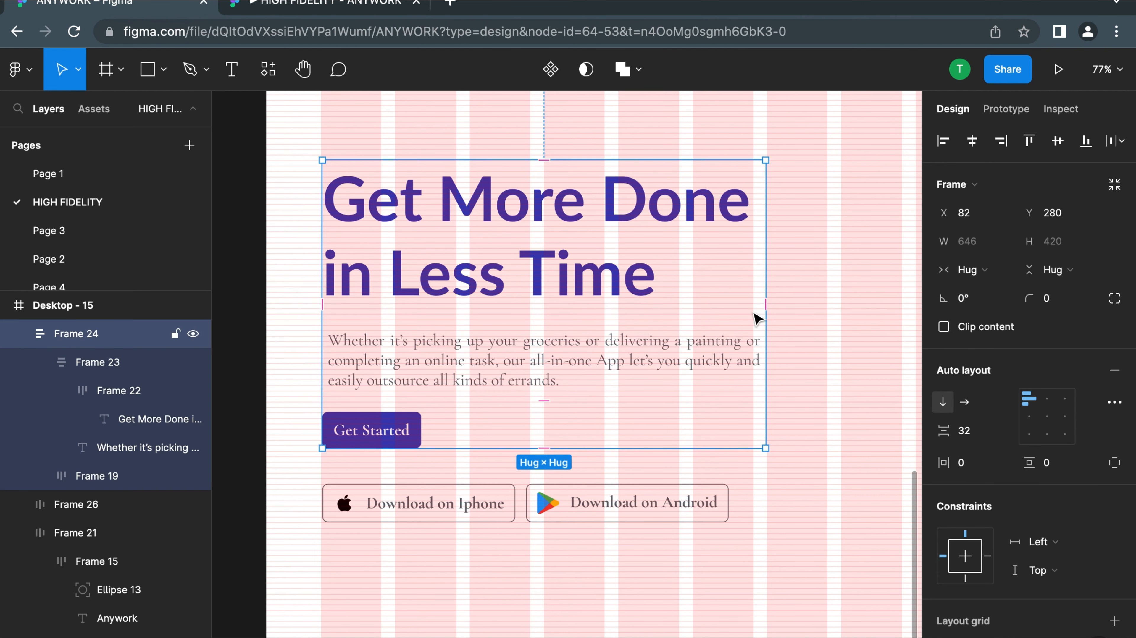
left_click(701, 346)
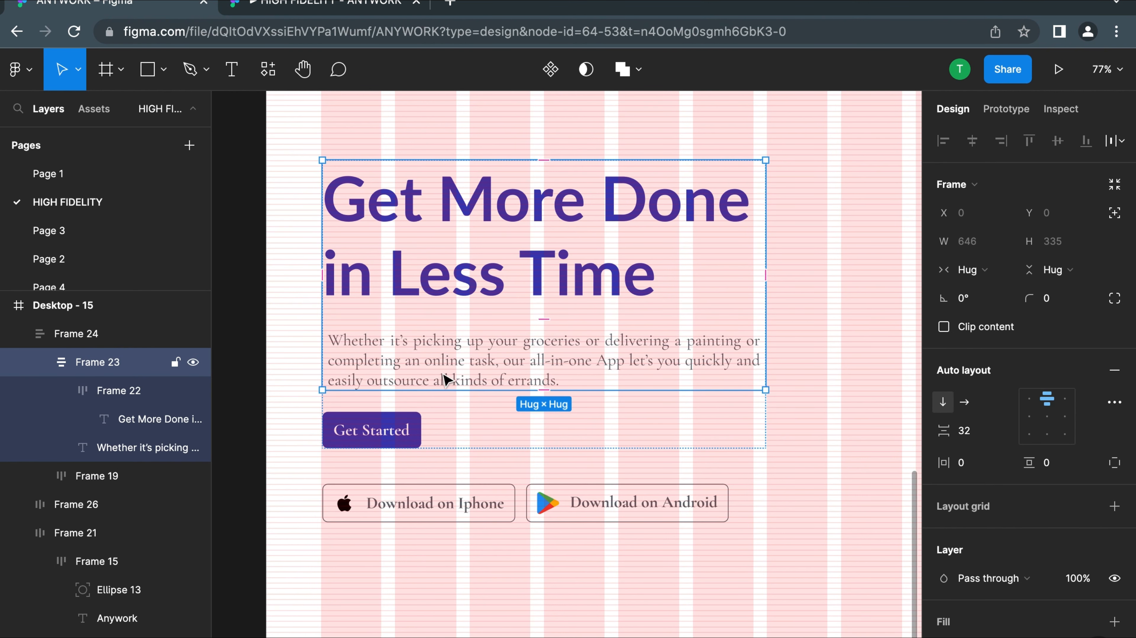
left_click(393, 369)
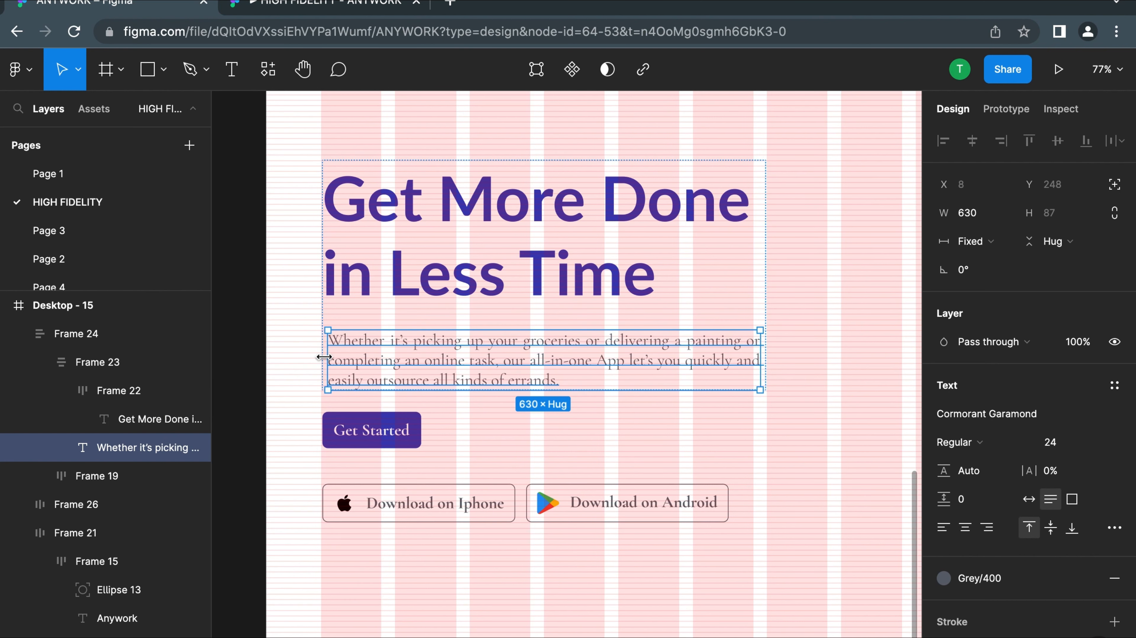
left_click_drag(323, 362, 316, 356)
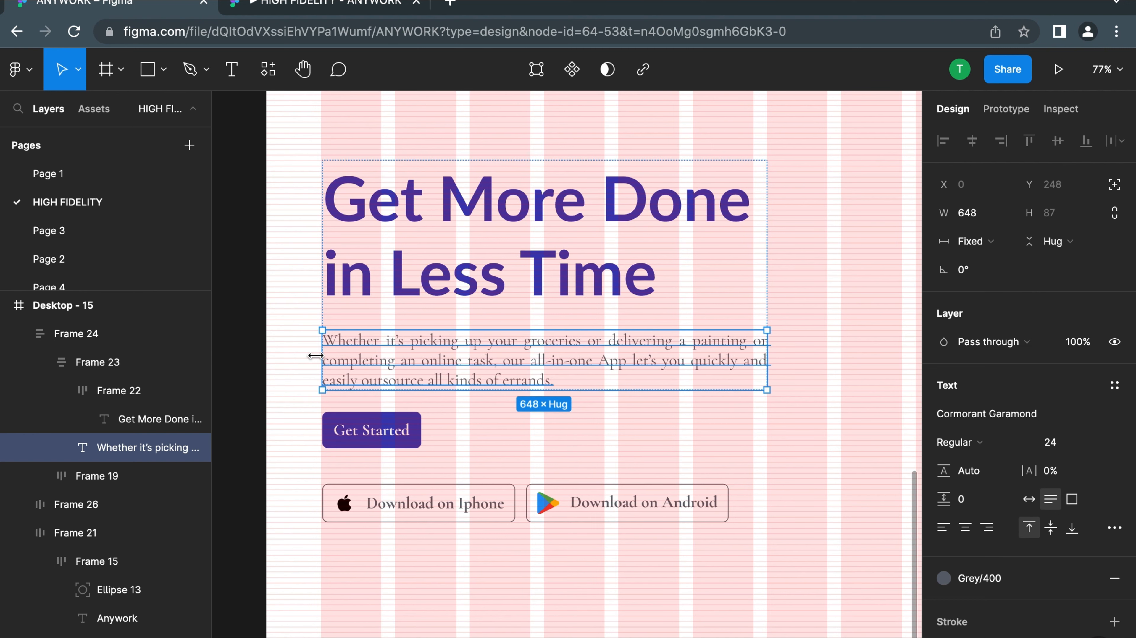
left_click(798, 261)
scroll(799, 261, "down", 5, "ctrl")
left_click(639, 315)
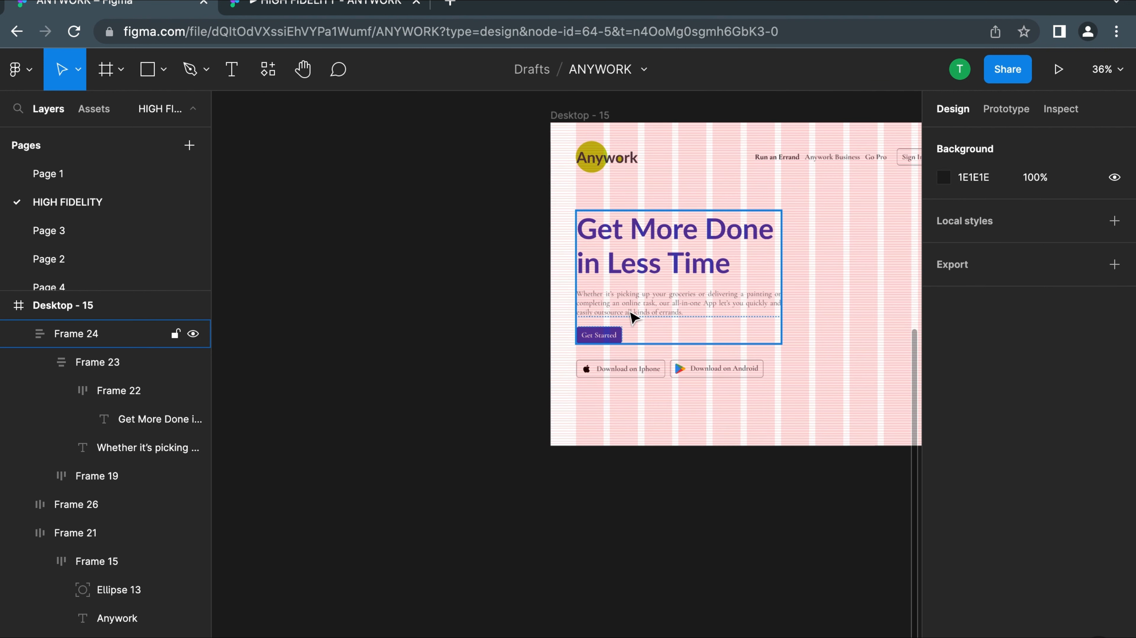
scroll(641, 316, "up", 2)
scroll(634, 321, "right", 3)
double_click(588, 349)
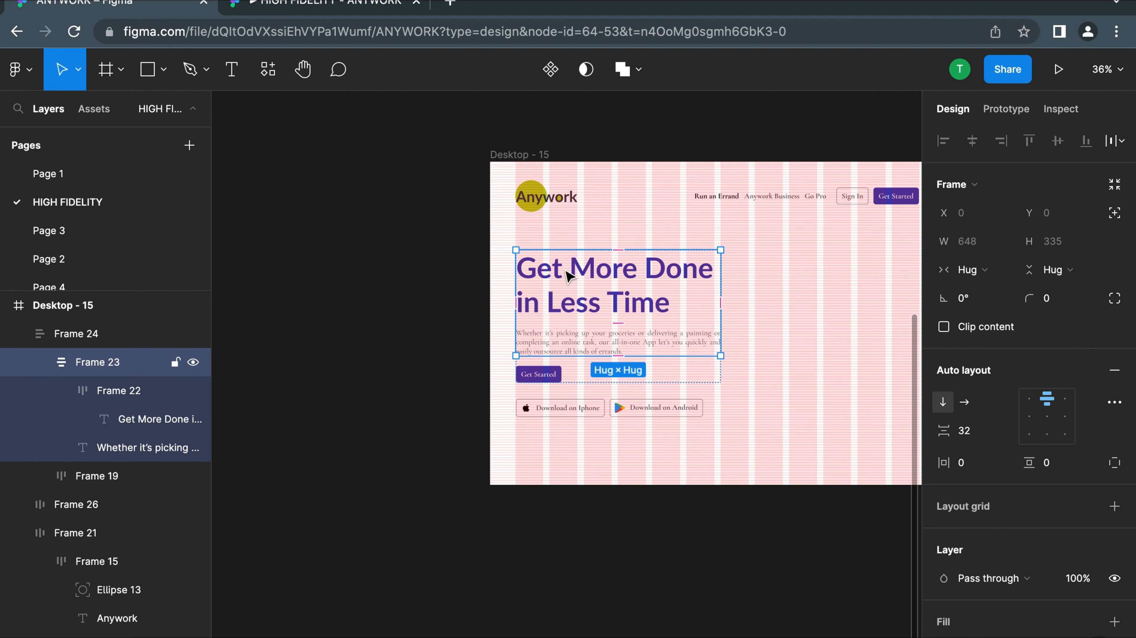
double_click(575, 270)
double_click(575, 270)
mouse_move(576, 270)
left_mouse_down()
mouse_move(588, 352)
mouse_move(585, 280)
left_mouse_up()
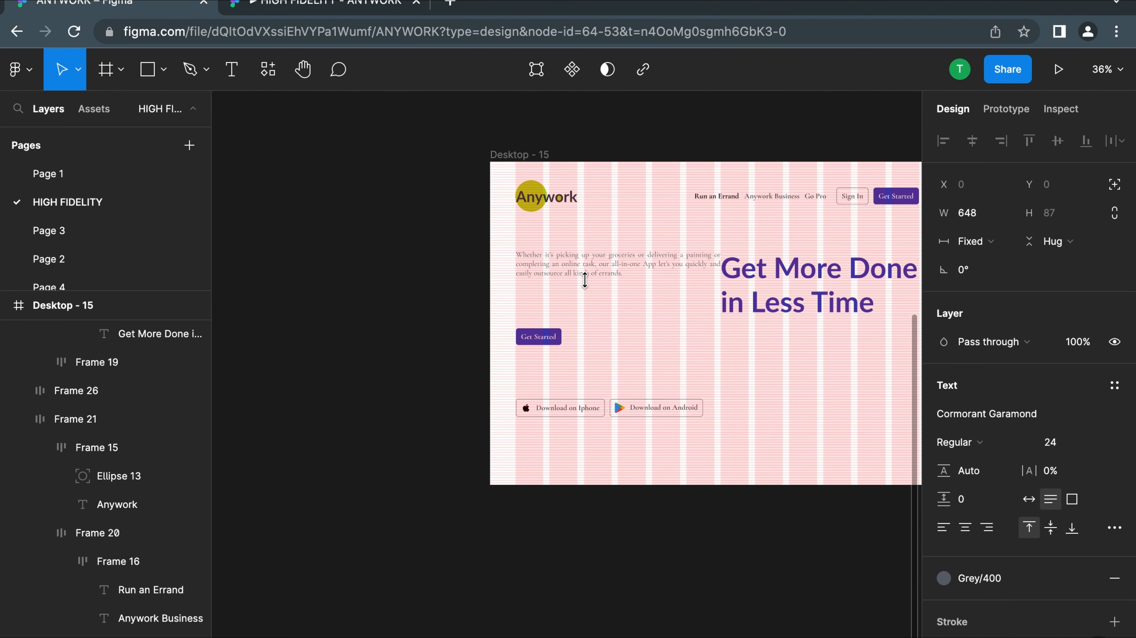
key("ctrl+z")
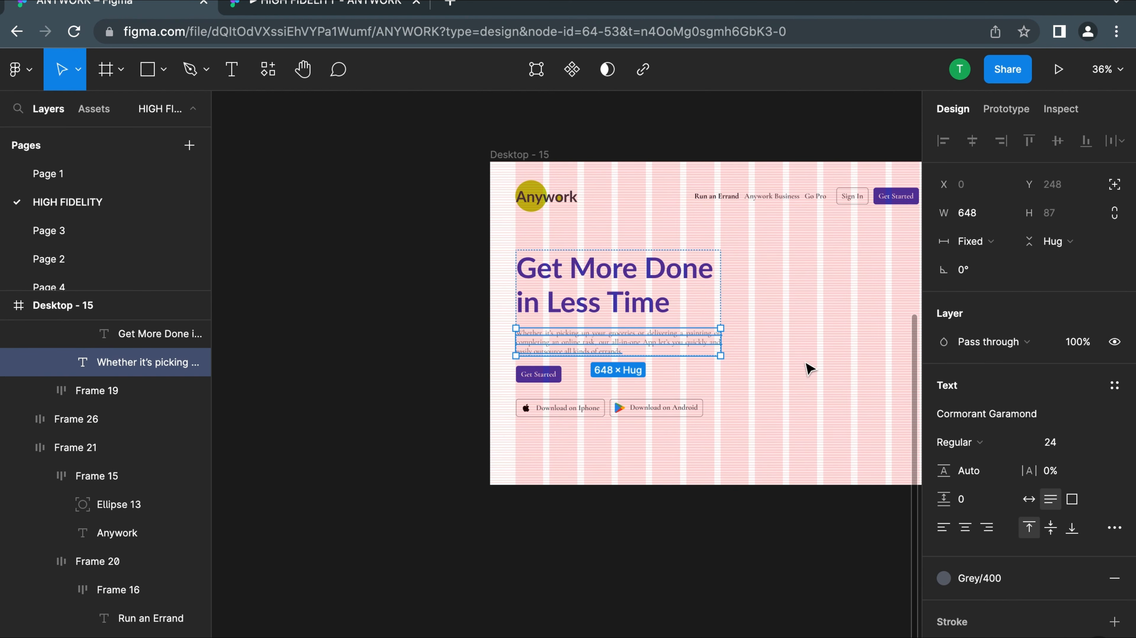
left_click(791, 361)
left_click(563, 348)
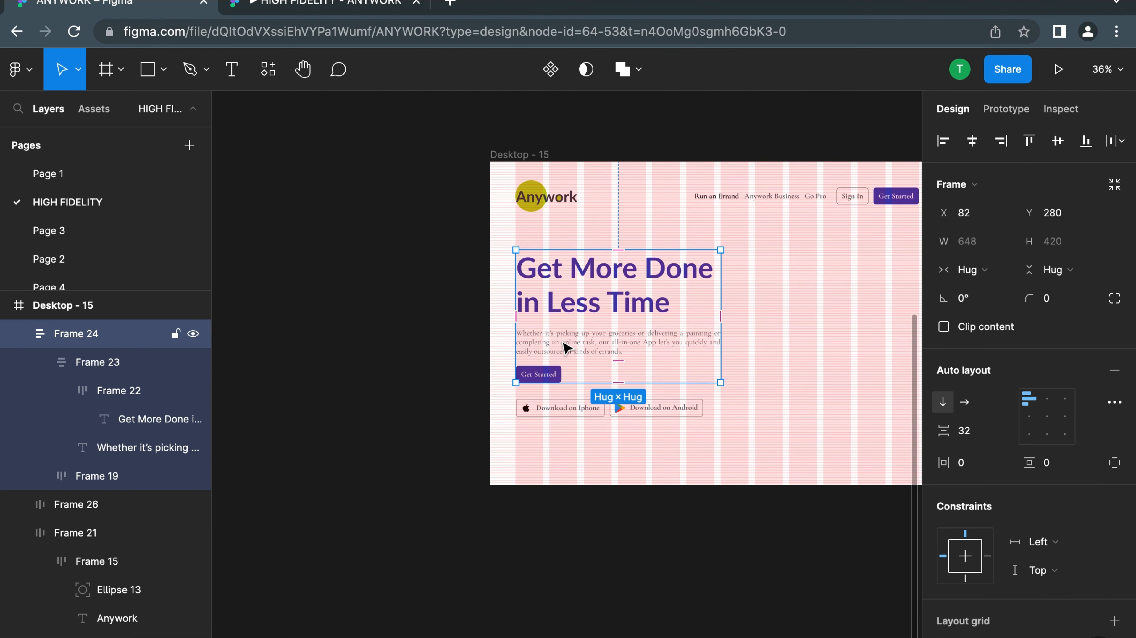
left_click(912, 303)
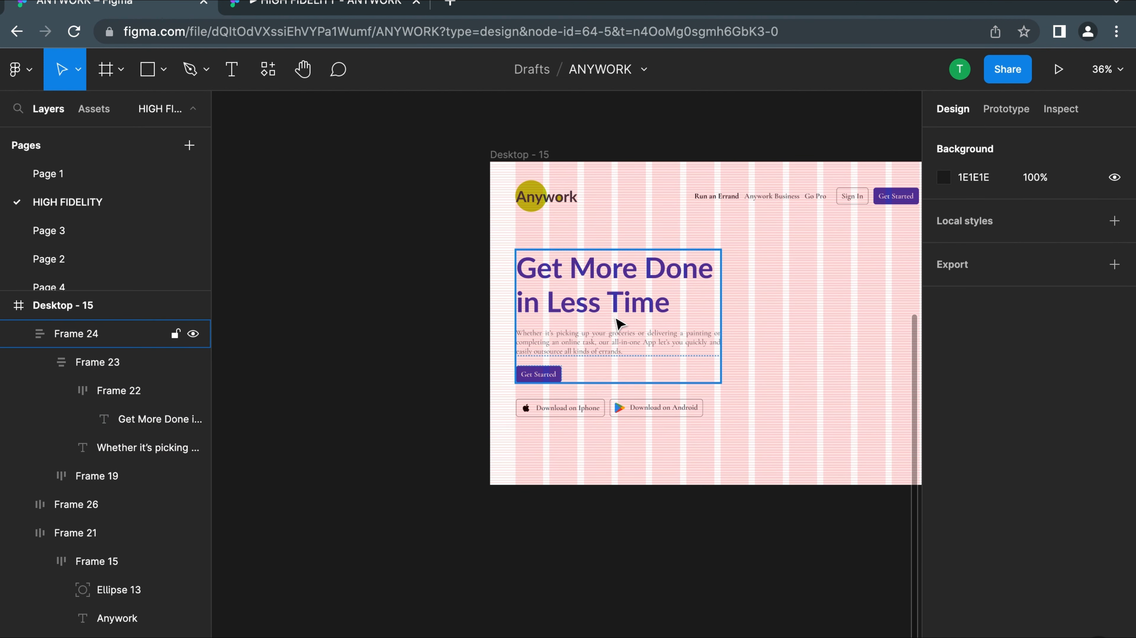
Wrap the hero text block and the download button row in a vertical auto-layout frame with item spacing 32
left_click(616, 326)
left_click(553, 408, "shift")
key("shift+a")
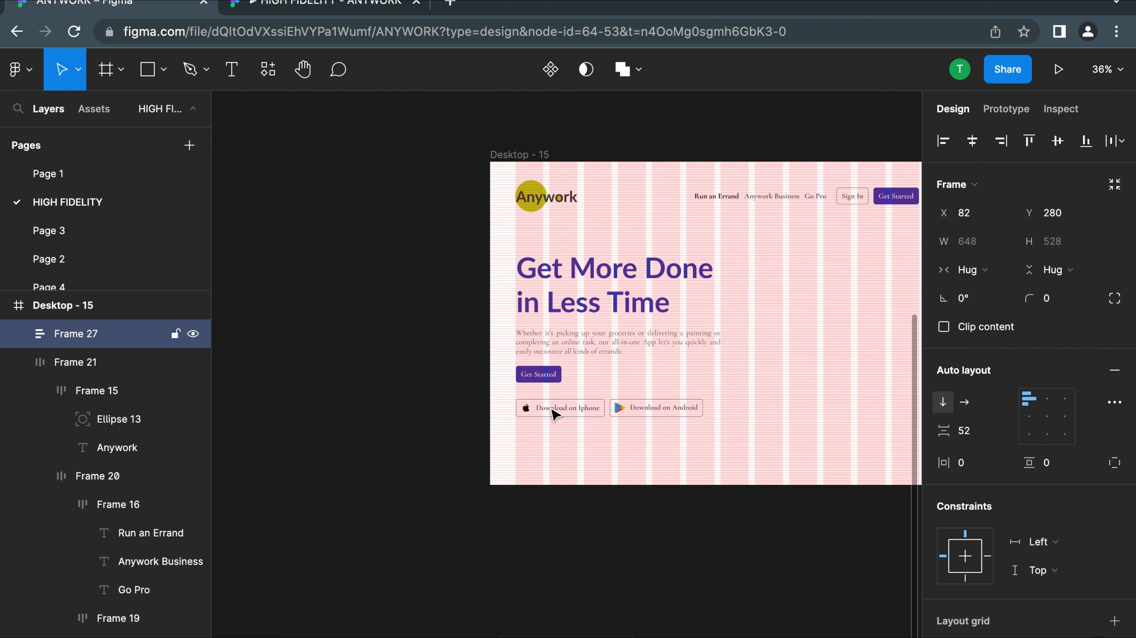
left_click(970, 432)
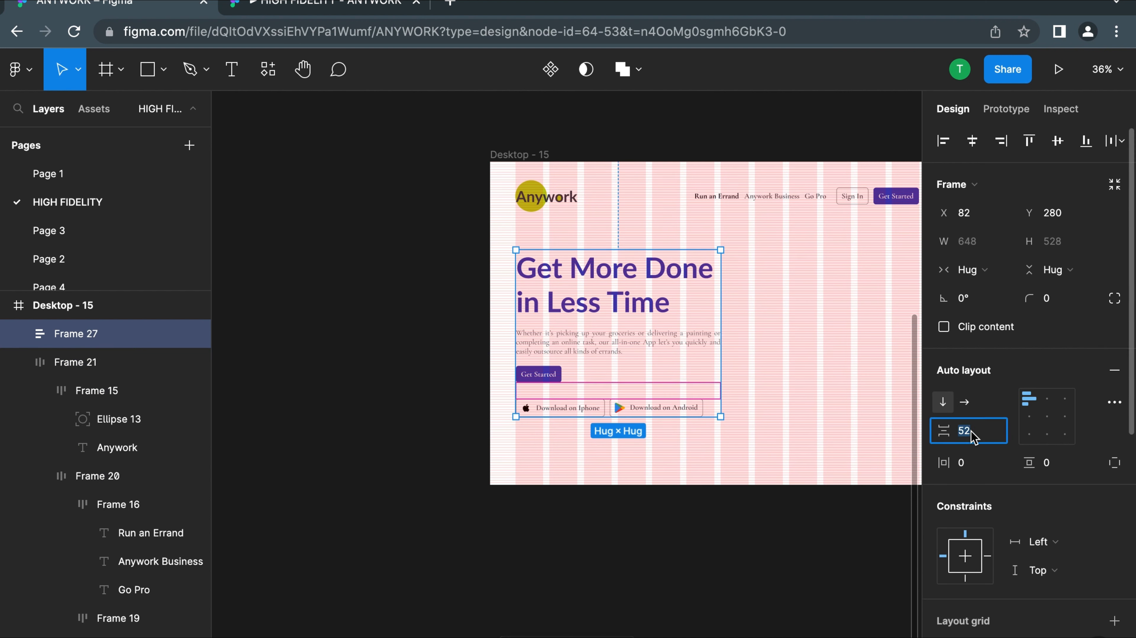
type("32")
key("Return")
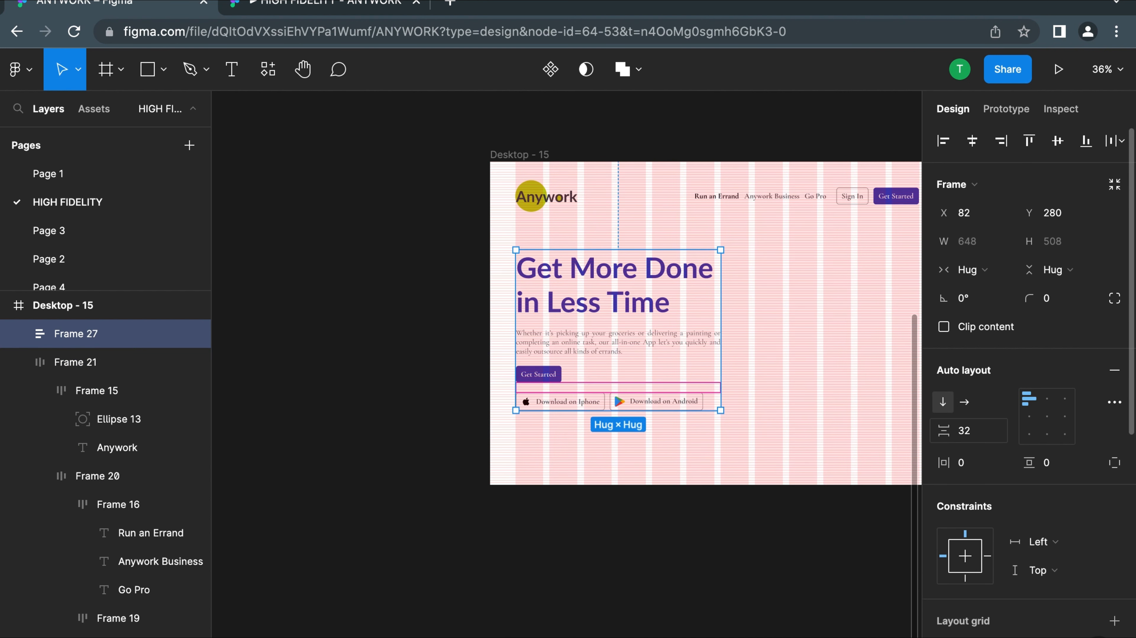
left_click(787, 469)
Move the combined hero content frame down to X 82, Y 324
scroll(582, 344, "right", 2)
scroll(584, 350, "right", 3)
left_click(395, 424)
scroll(395, 422, "down", 1)
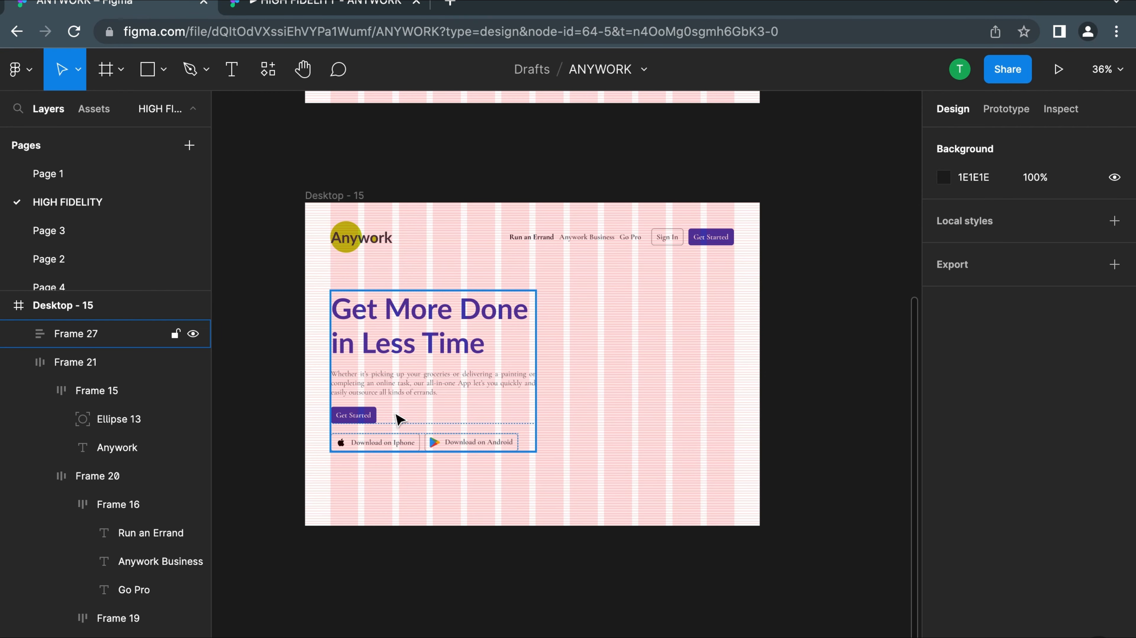
left_click_drag(383, 372, 383, 375)
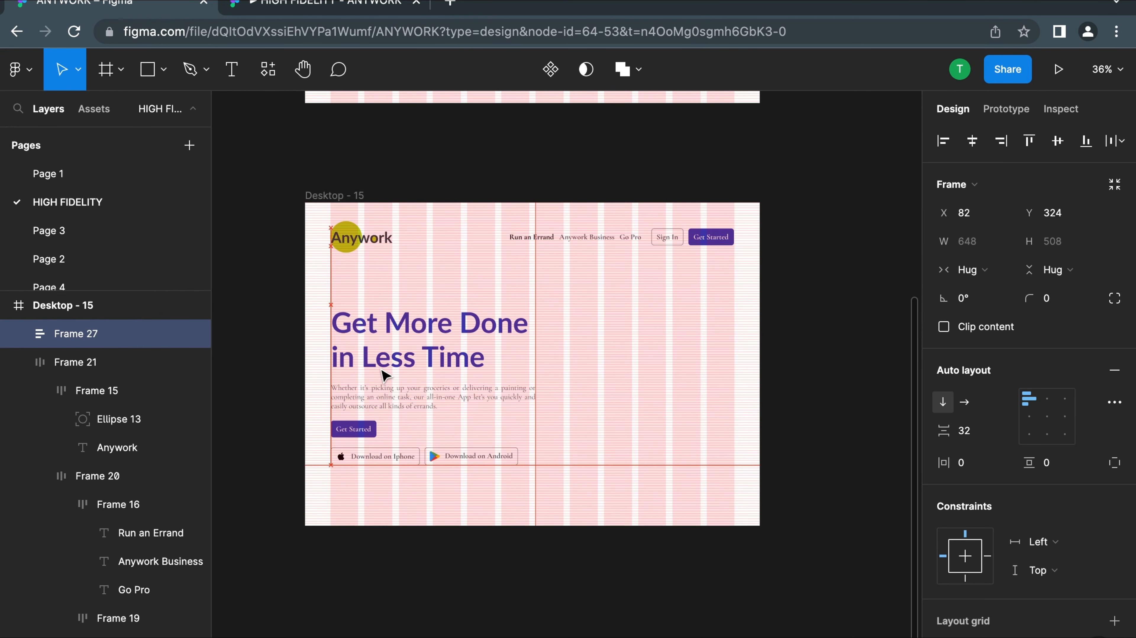
Try to set the vertical spacing between the navigation bar and the hero content frame to 186/4
left_click(358, 252)
left_click(394, 349, "shift")
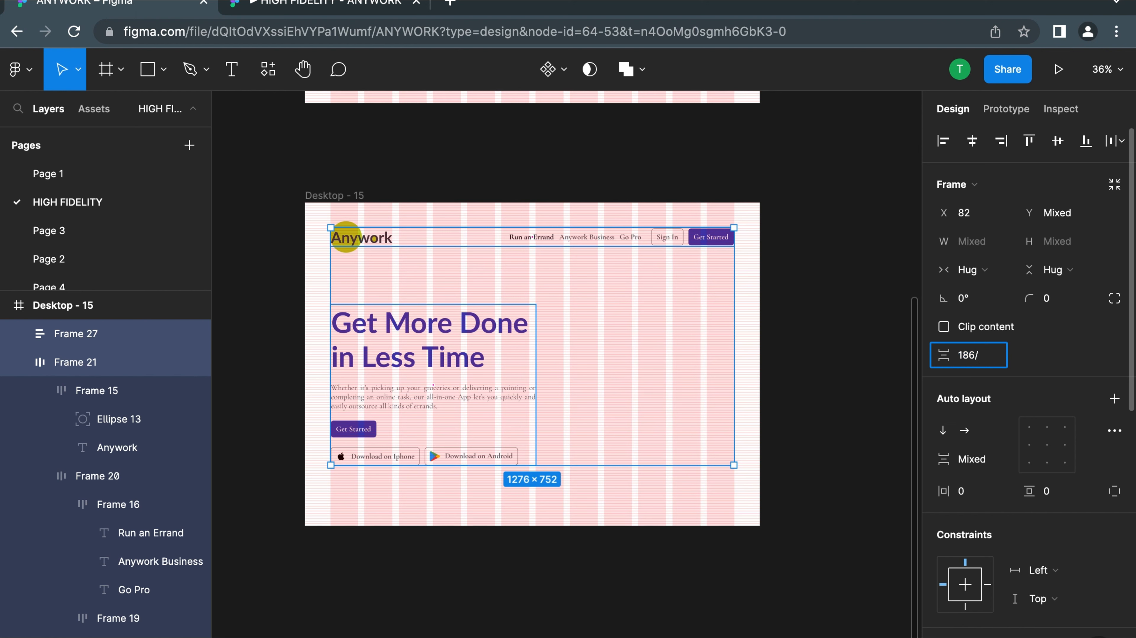
type("4")
key("Return")
key("ctrl+z")
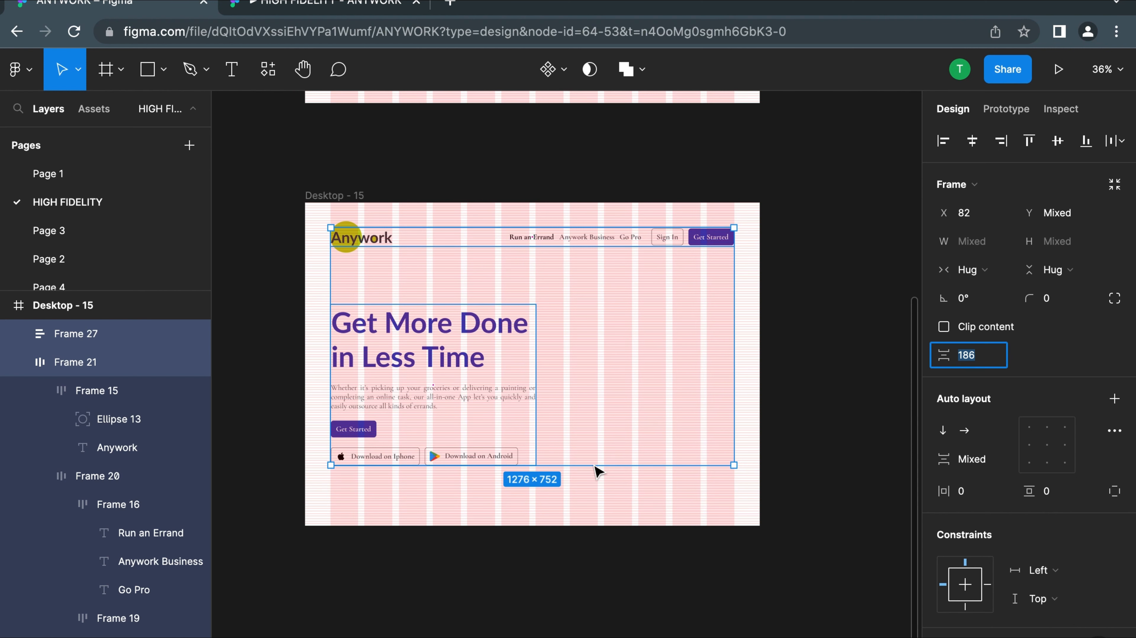
left_click(688, 531)
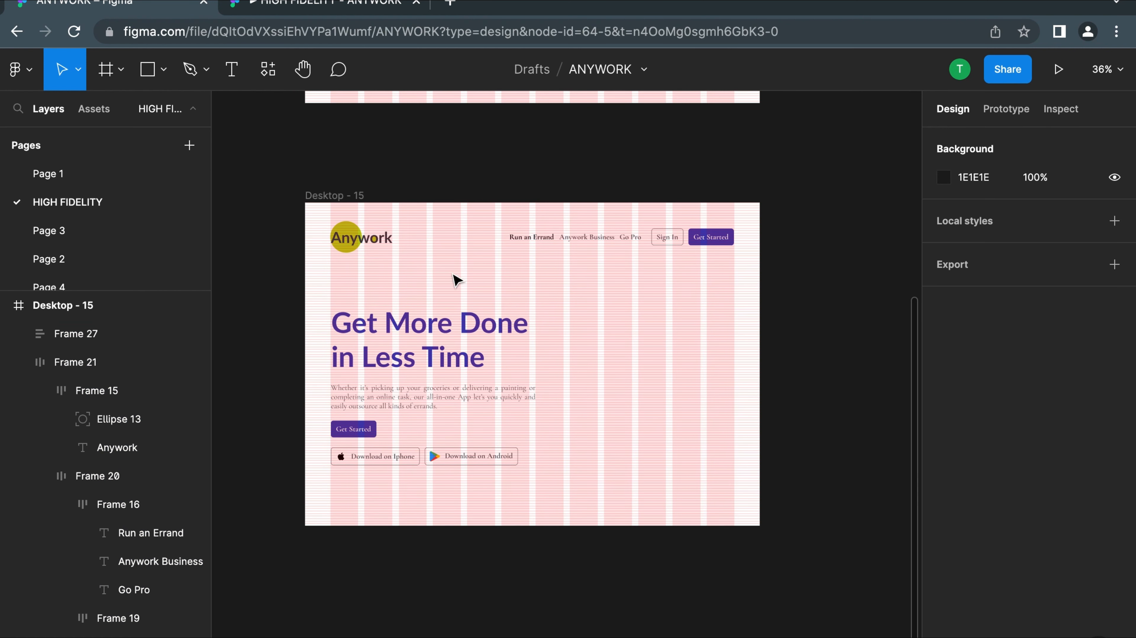
Compare the Desktop - 15 layout with the Desktop - 13 reference design
scroll(652, 364, "right", 1)
left_click(460, 385)
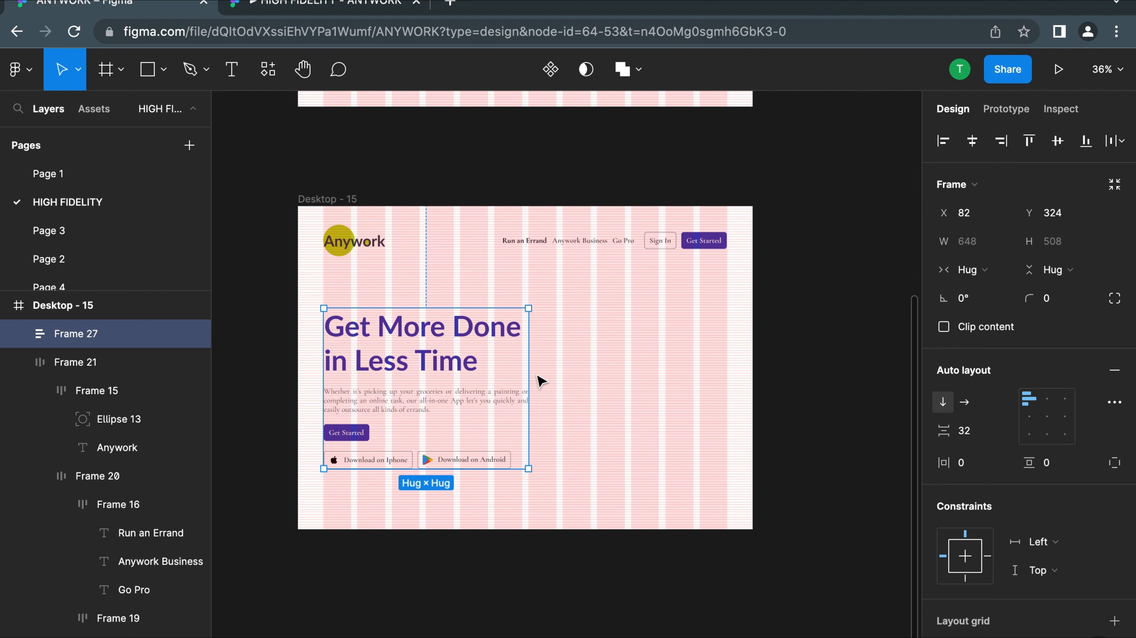
left_click(596, 325)
scroll(617, 286, "up", 5)
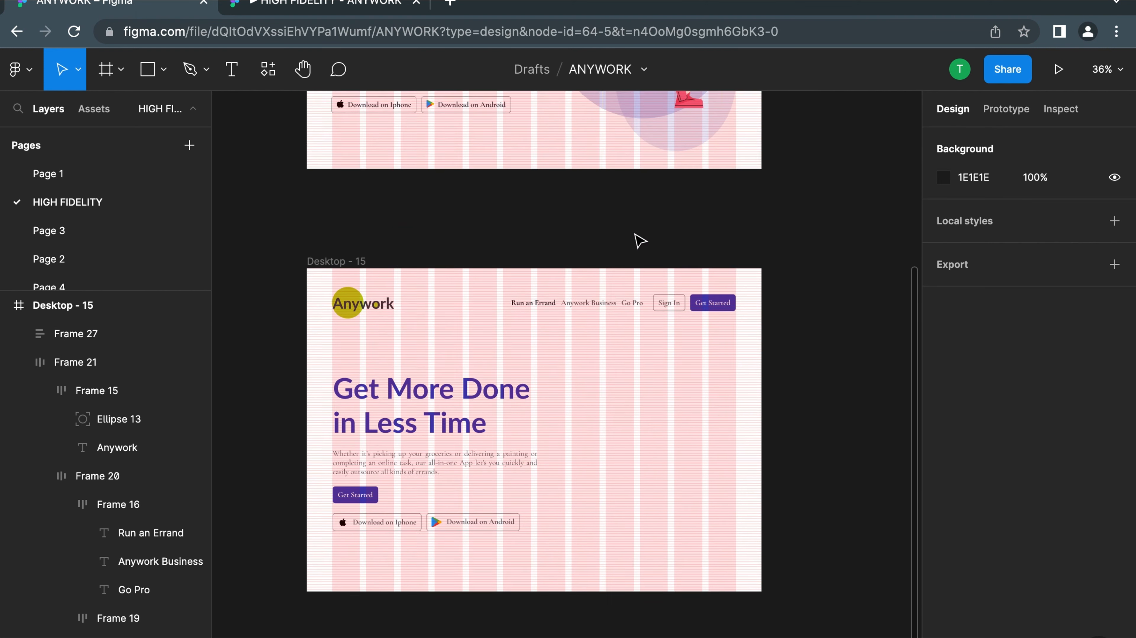
scroll(635, 215, "down", 5, "ctrl")
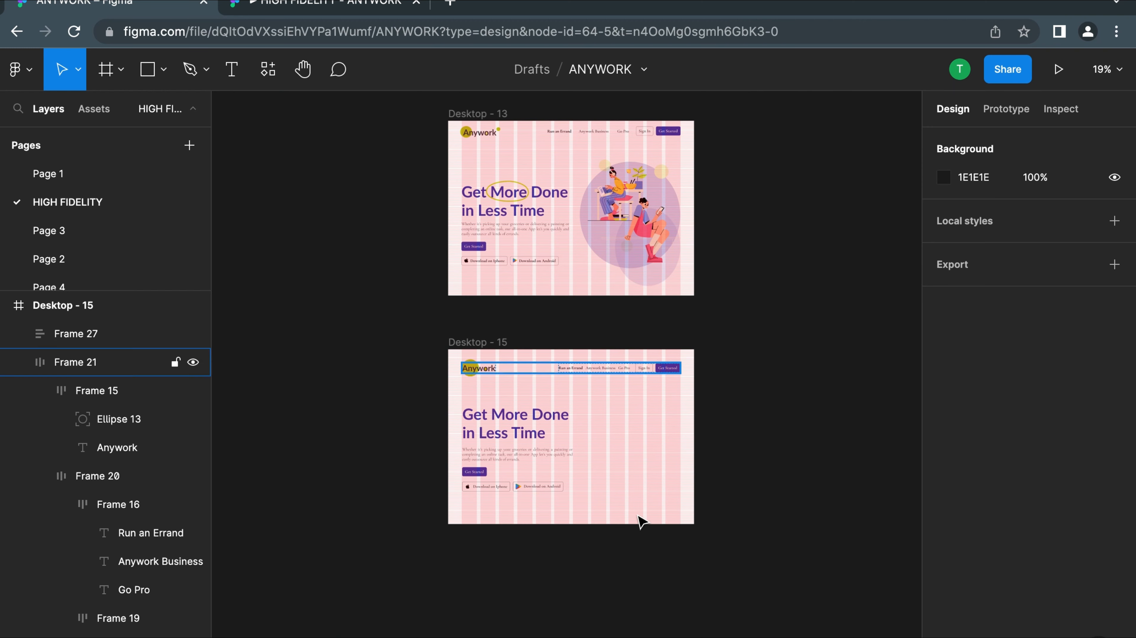
scroll(639, 521, "right", 3)
scroll(638, 520, "down", 2)
scroll(393, 312, "up", 5, "ctrl")
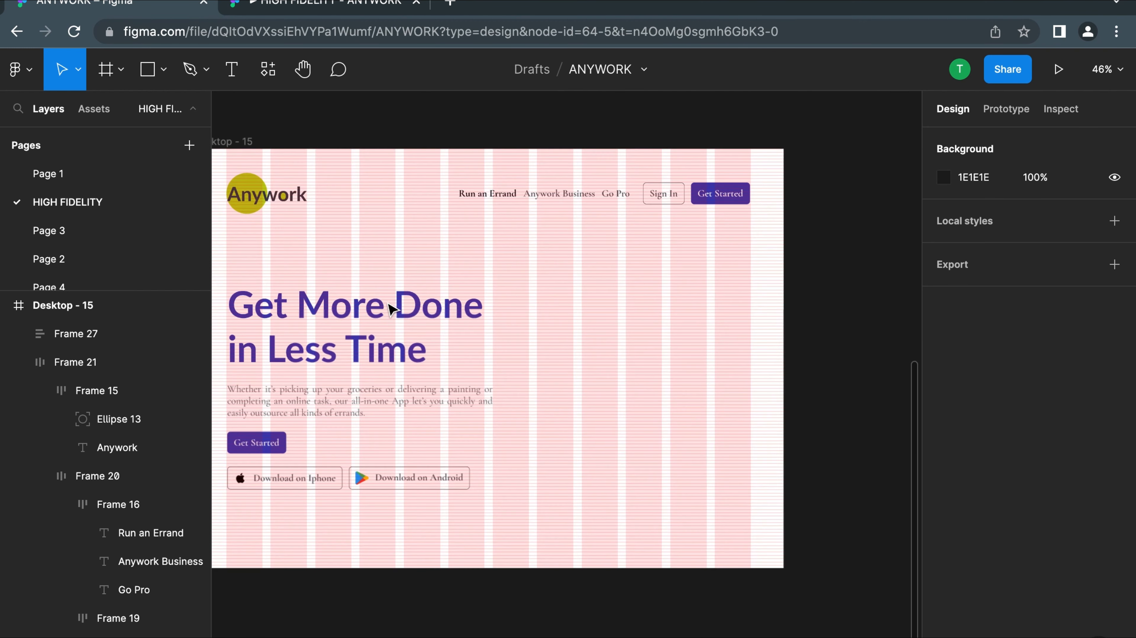
Run the Icons8 plugin from the Desktop - 15 frame and open the Juicy style from the full list of illustration styles
right_click(581, 308)
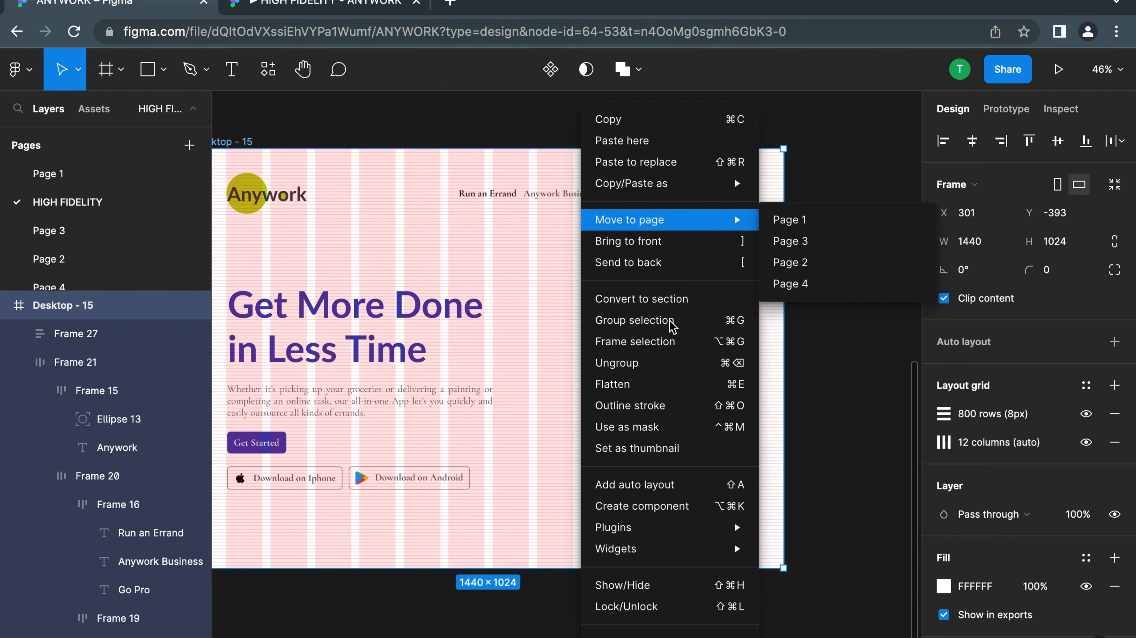
mouse_move(641, 538)
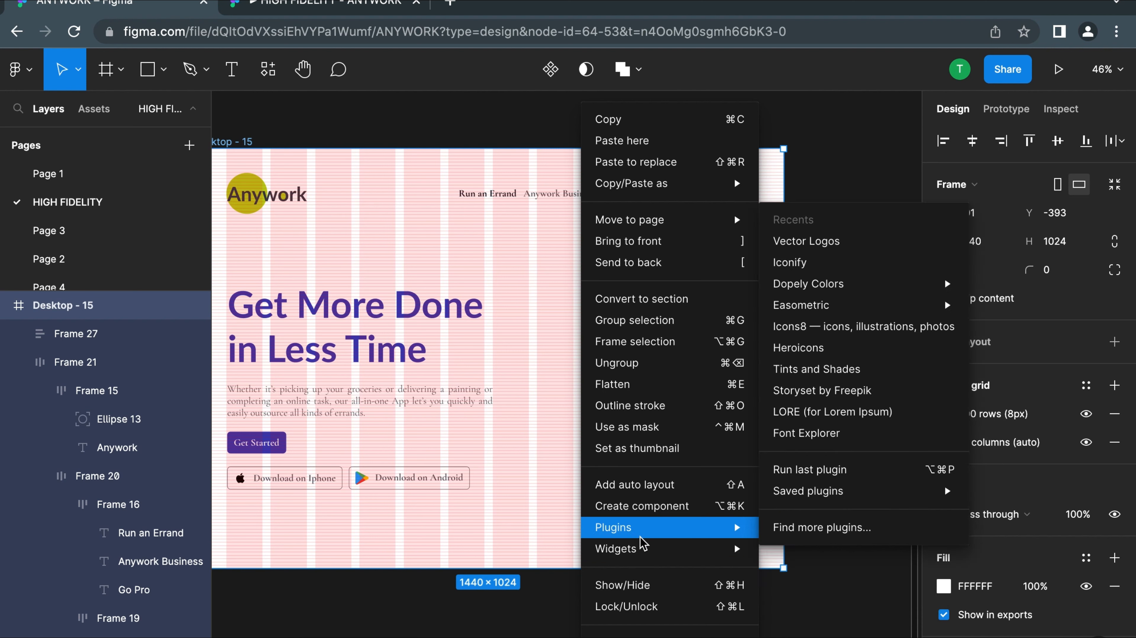
left_click(847, 332)
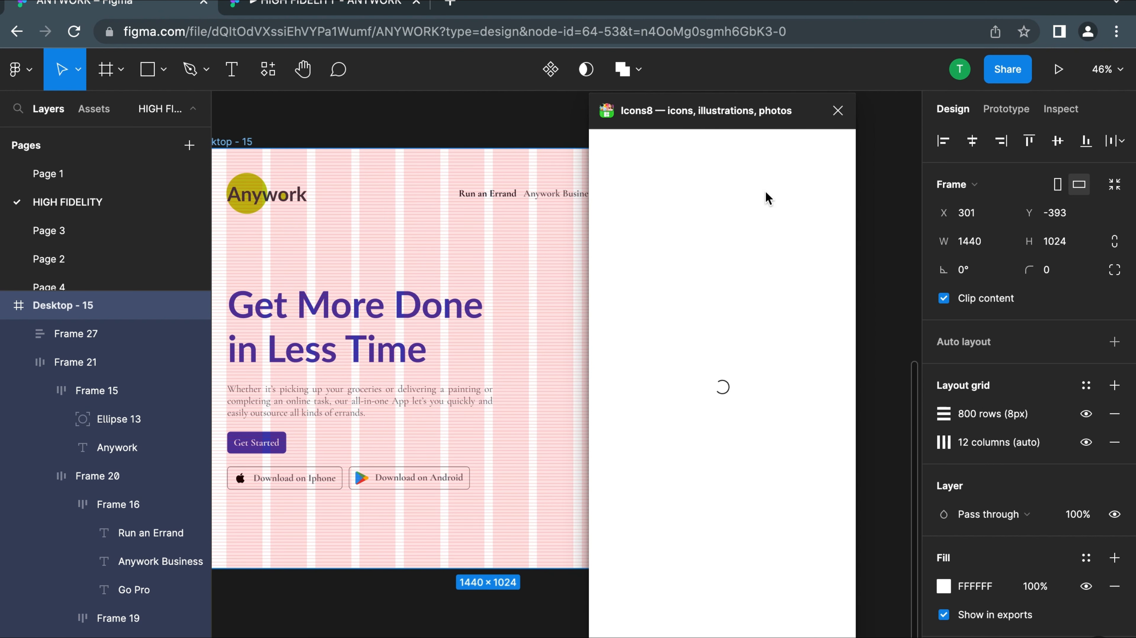
scroll(693, 413, "down", 2)
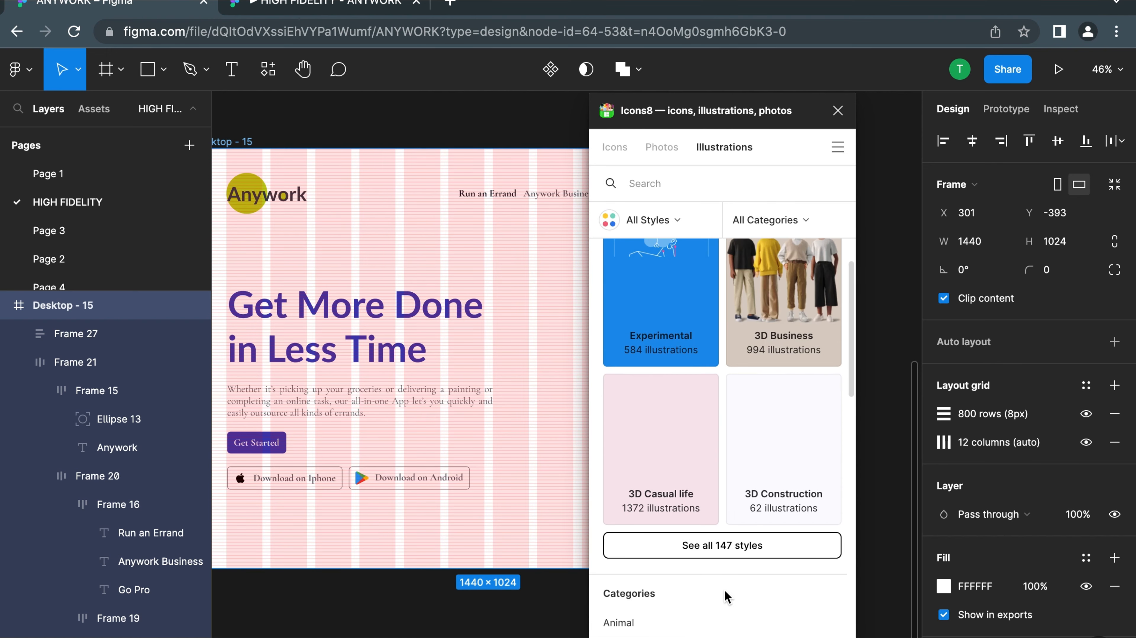
left_click(708, 550)
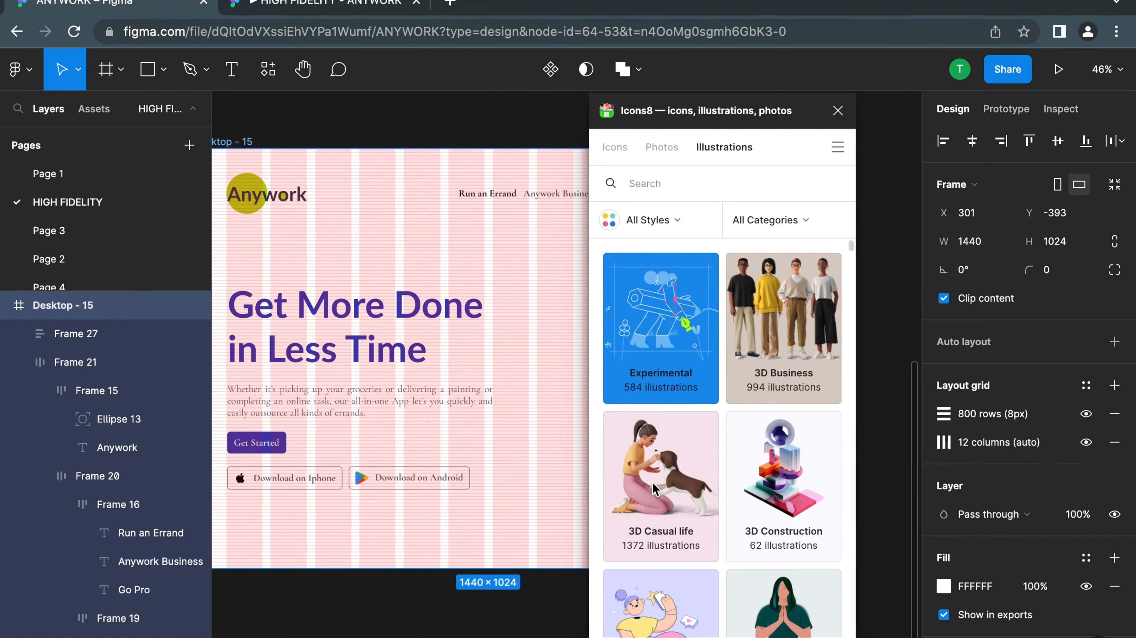
scroll(639, 545, "down", 5)
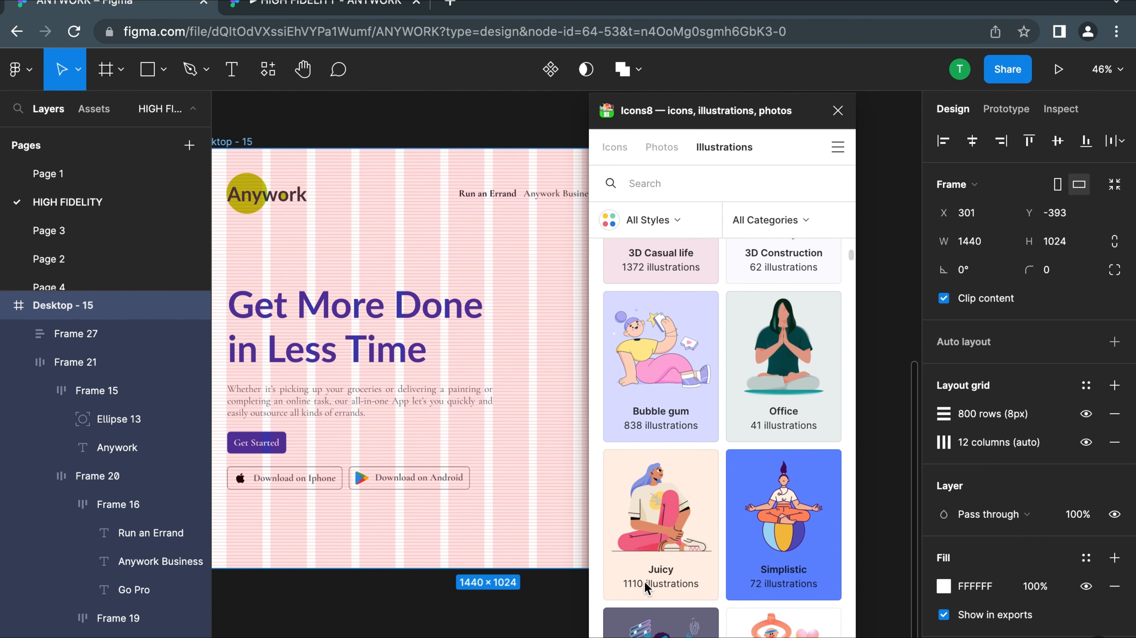
scroll(647, 589, "down", 3)
left_click(660, 478)
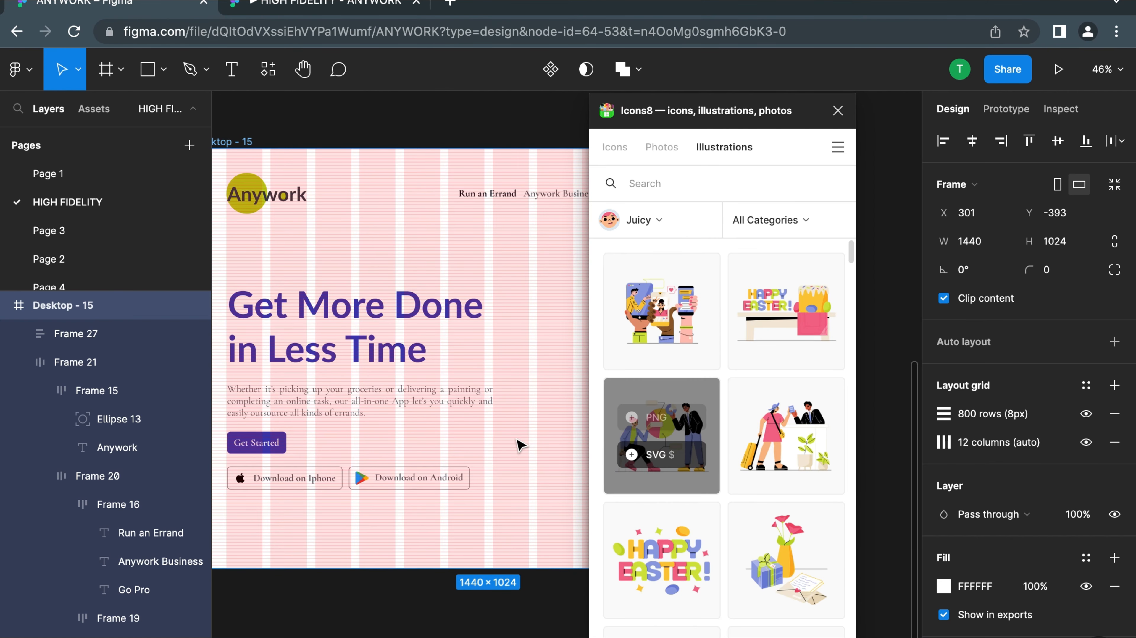
Insert the PNG illustration of the seated girl with shopping bags into Desktop - 15
scroll(447, 433, "down", 5)
scroll(679, 443, "down", 6)
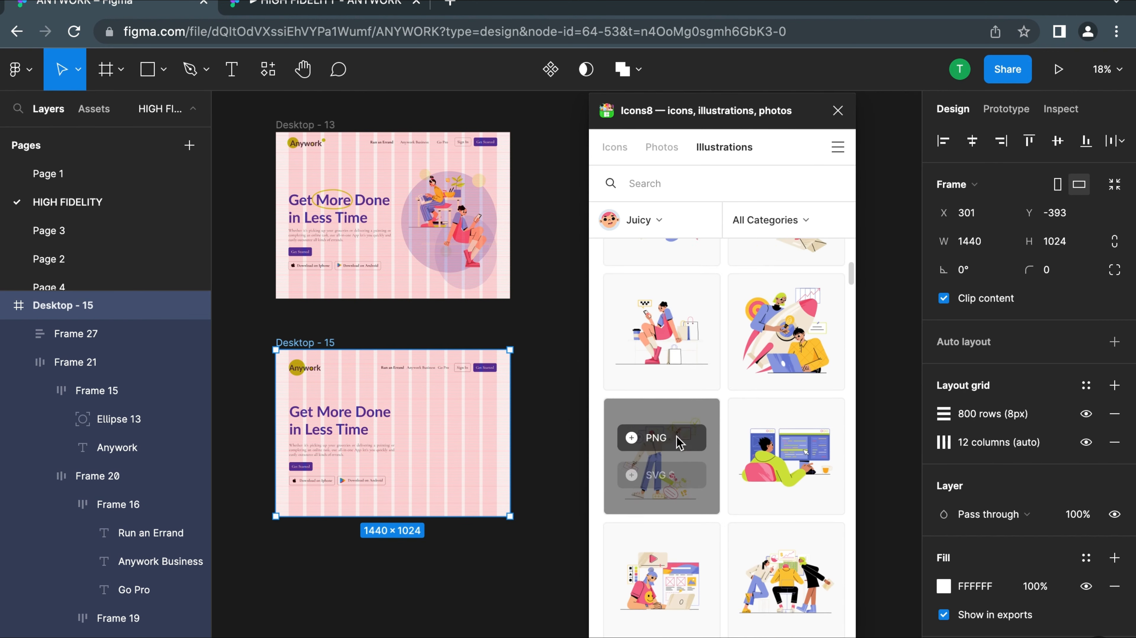
scroll(677, 442, "up", 1)
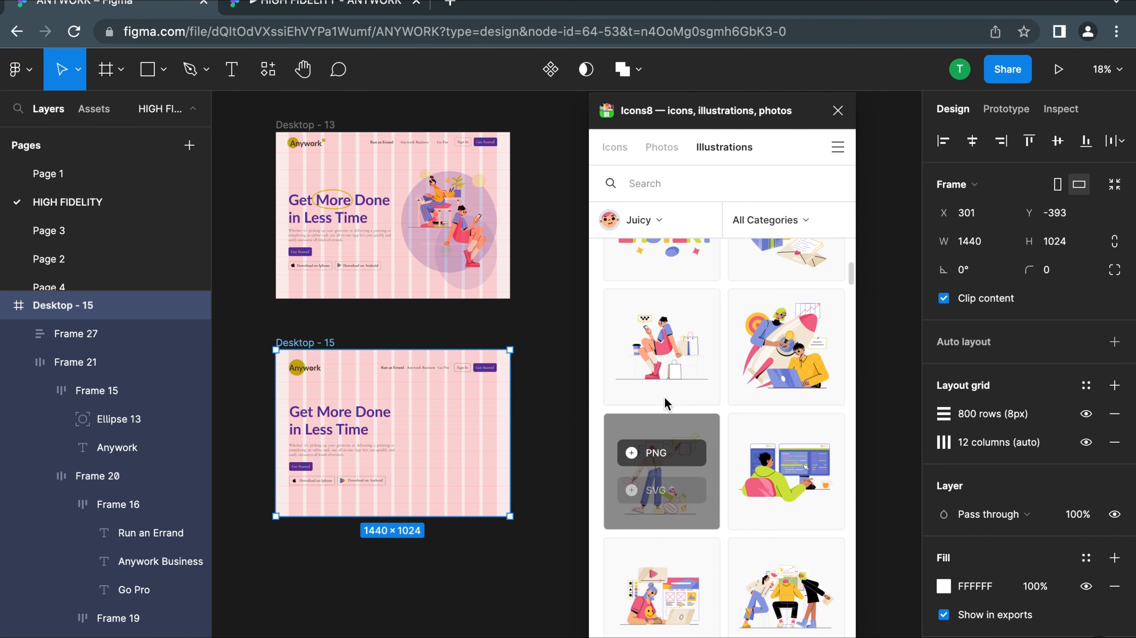
left_click(665, 333)
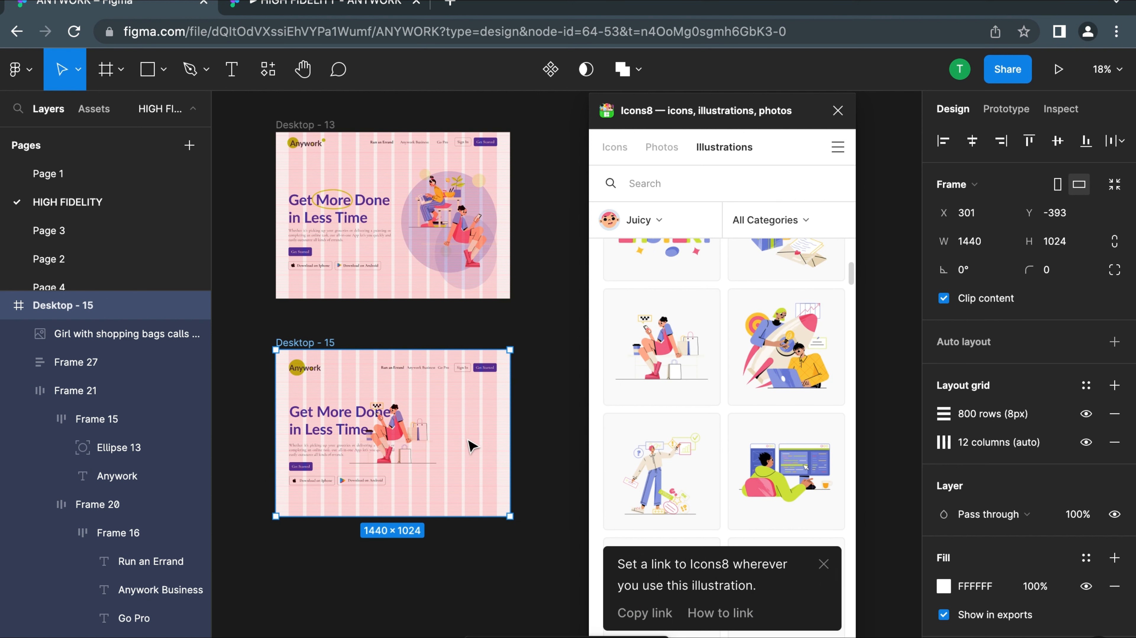
Place the shopping girl illustration beside the hero text at X 1424, Y 440 and flip it horizontally
left_click(393, 440)
left_click_drag(393, 439, 470, 469)
right_click(448, 466)
key("shift+h")
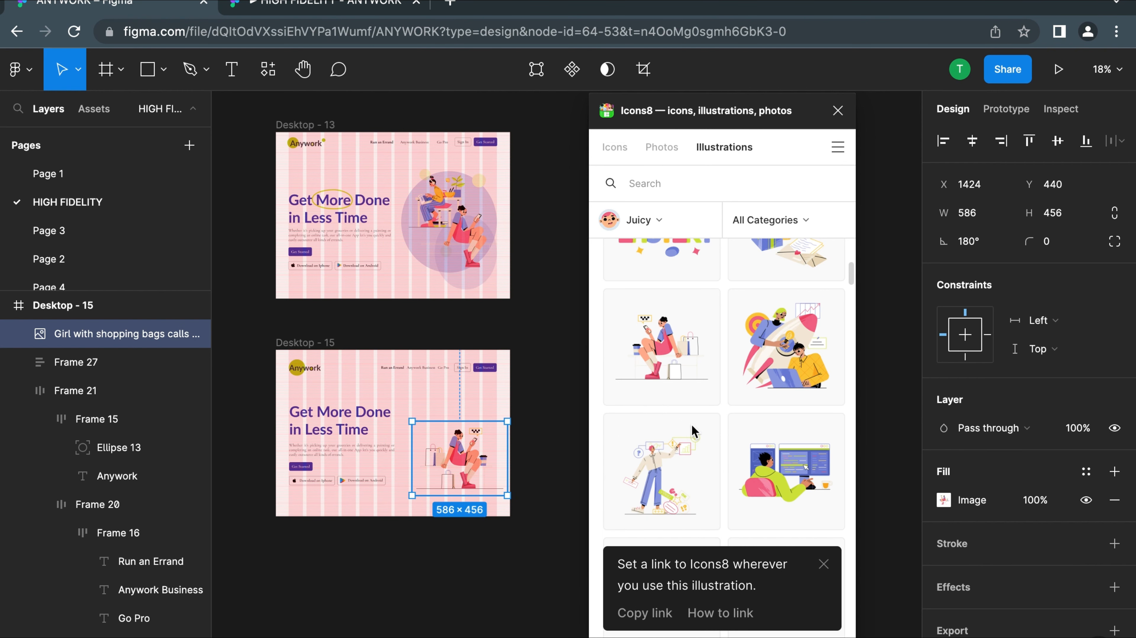
Browse the Juicy illustrations for the girl working on a laptop at a desk
scroll(692, 431, "down", 2)
scroll(689, 313, "down", 3)
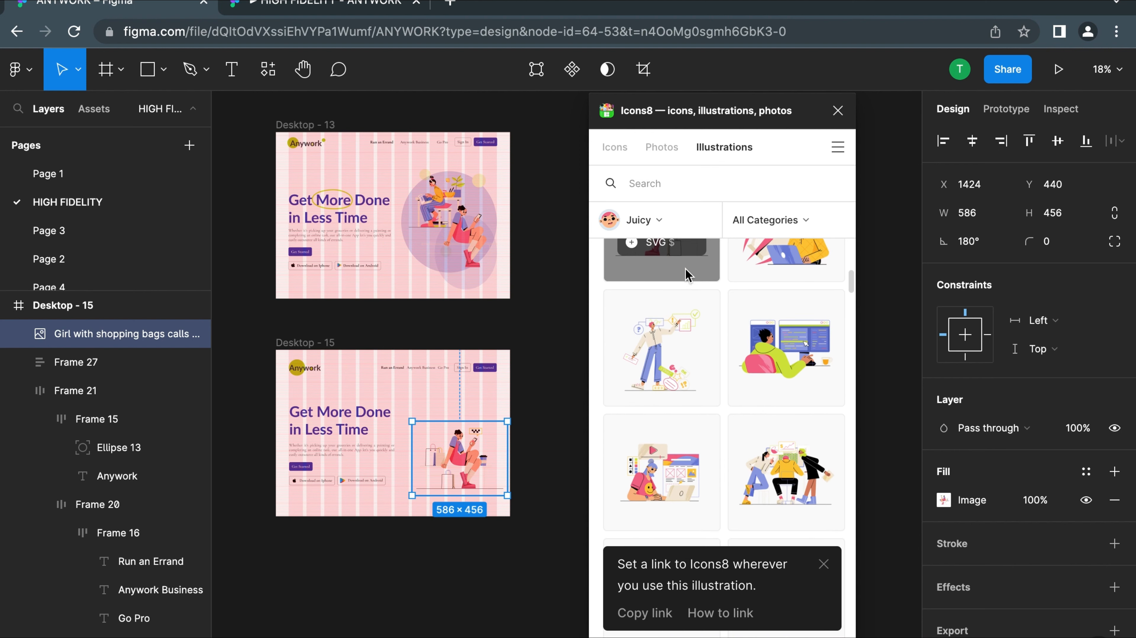
scroll(691, 346, "down", 5)
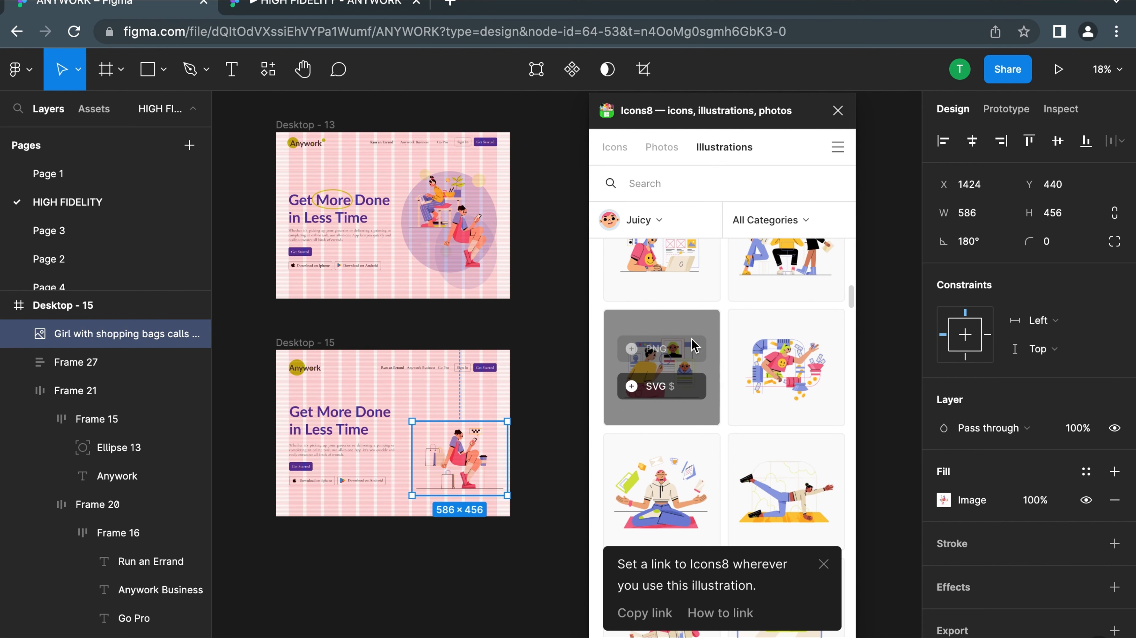
scroll(691, 346, "down", 5)
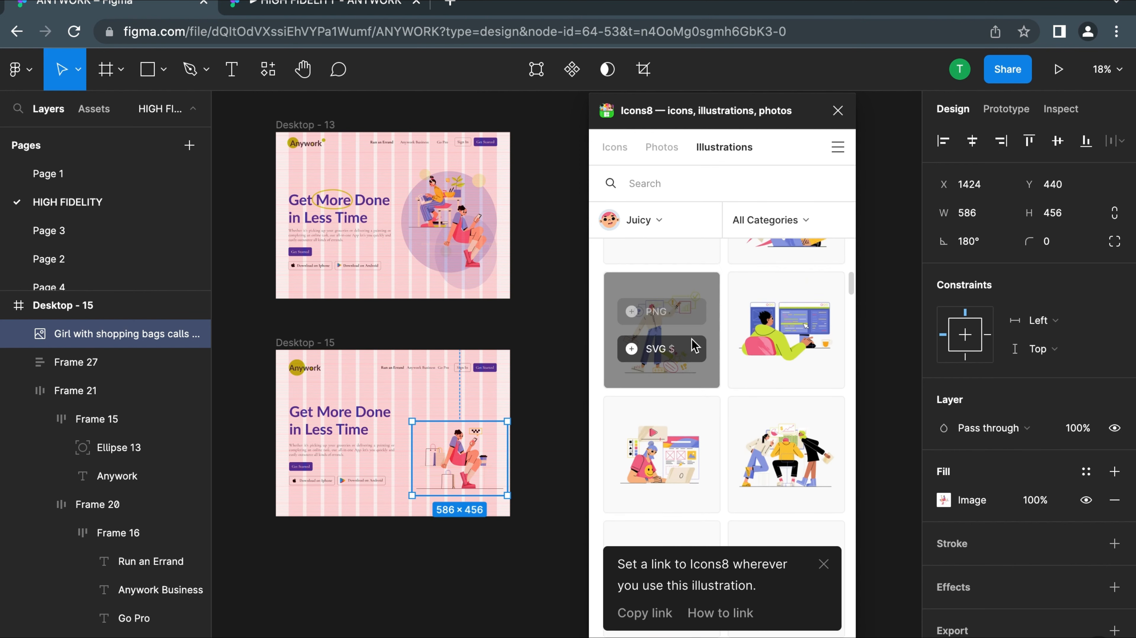
scroll(692, 346, "down", 5)
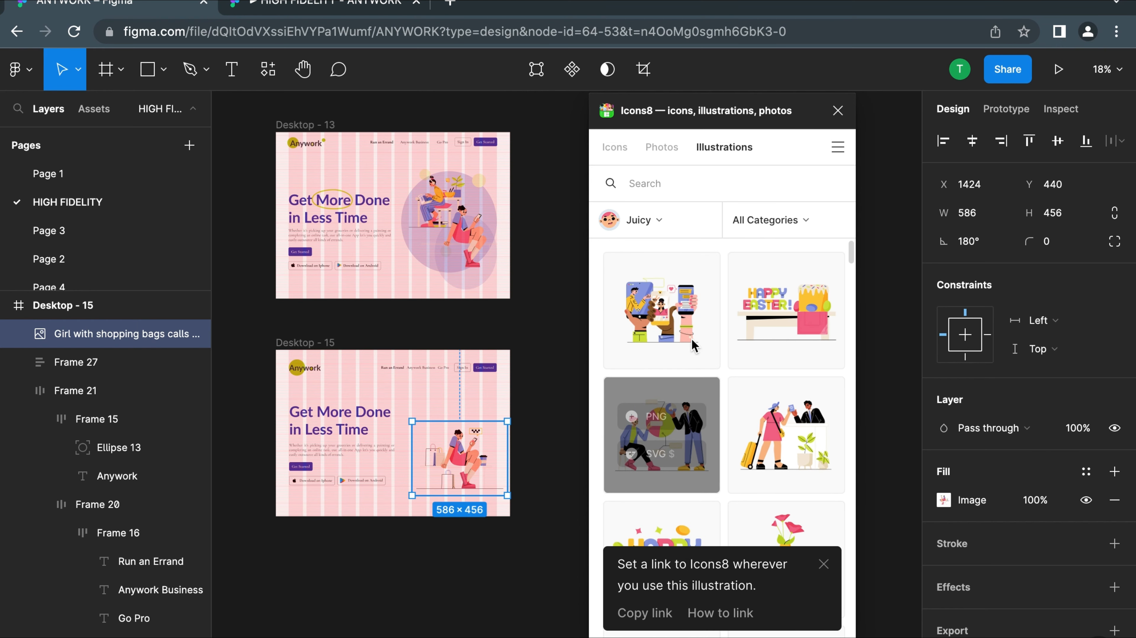
scroll(699, 451, "down", 5)
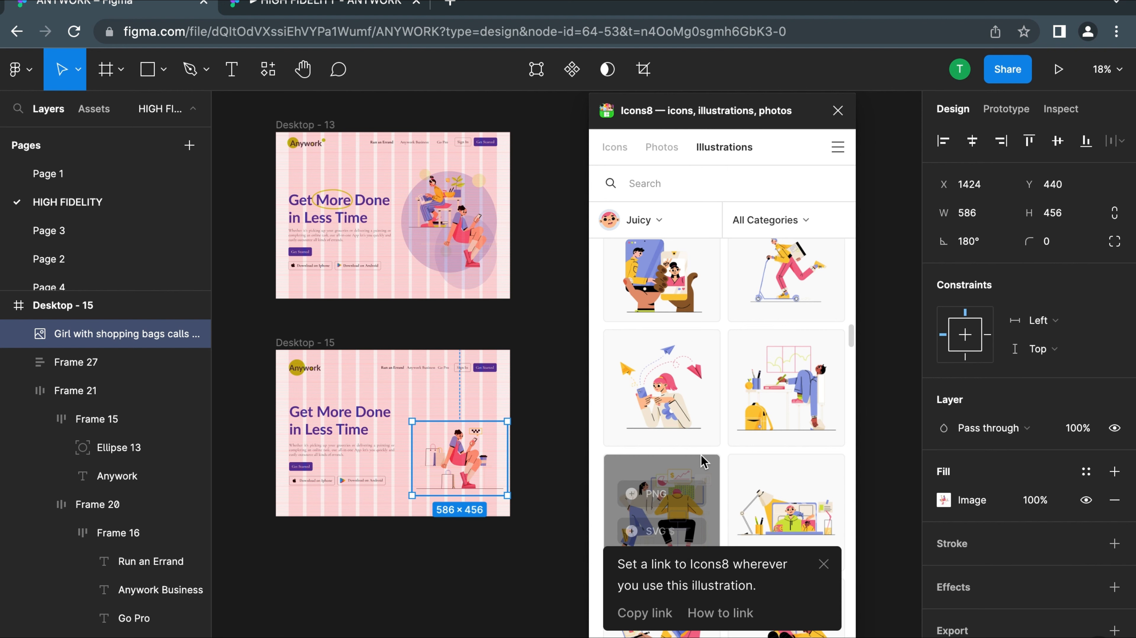
scroll(688, 425, "down", 5)
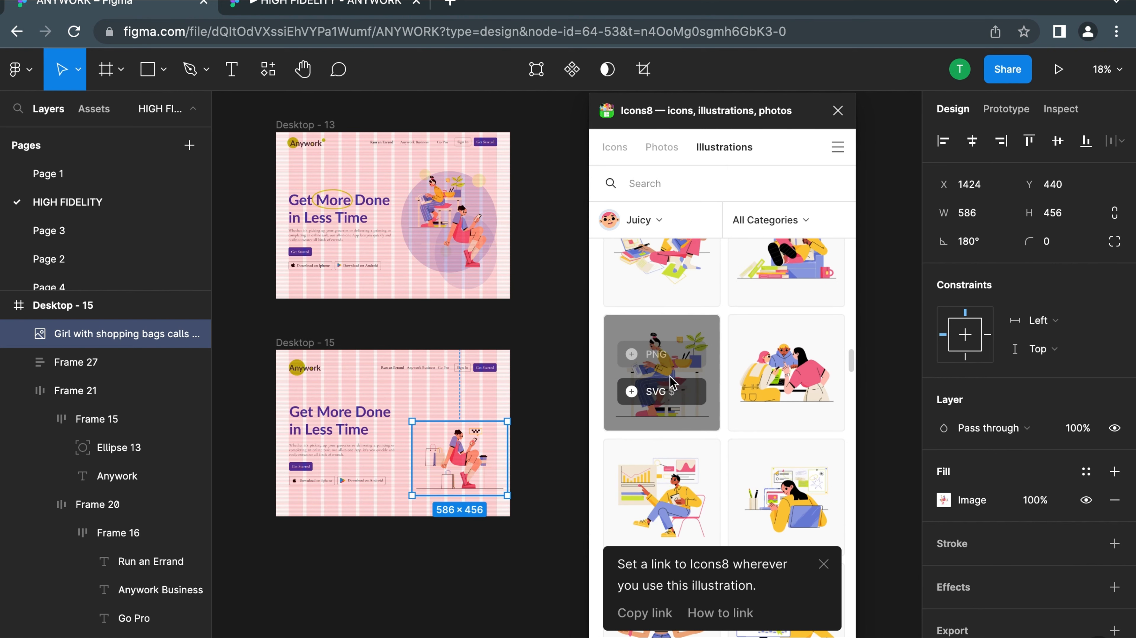
left_click(671, 356)
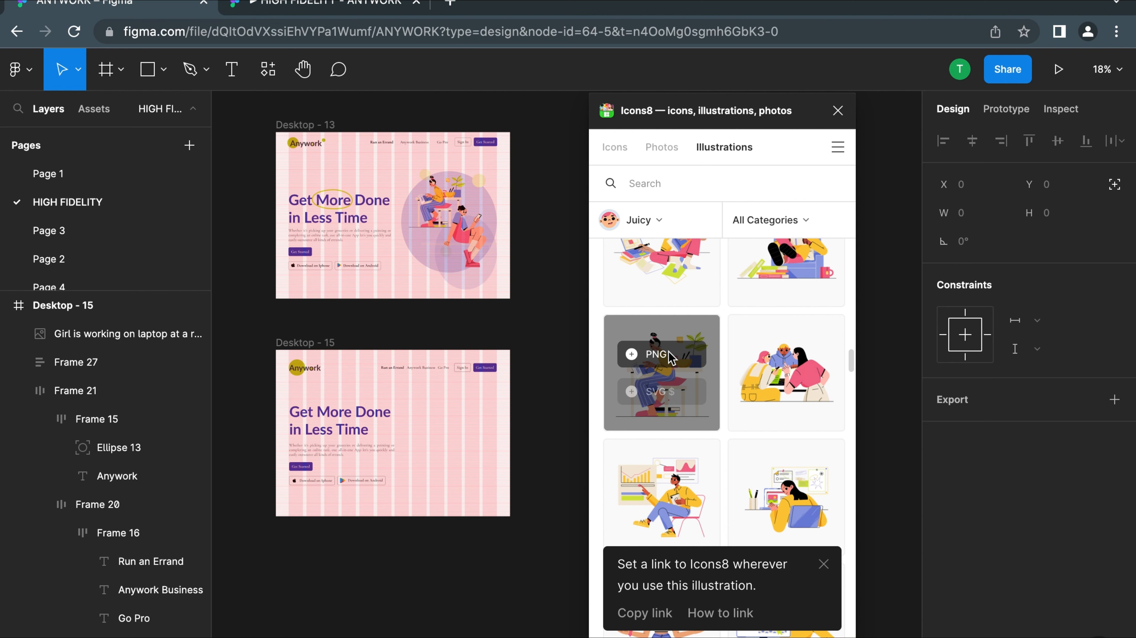
left_click(540, 448)
key("ctrl+z")
left_click(546, 500)
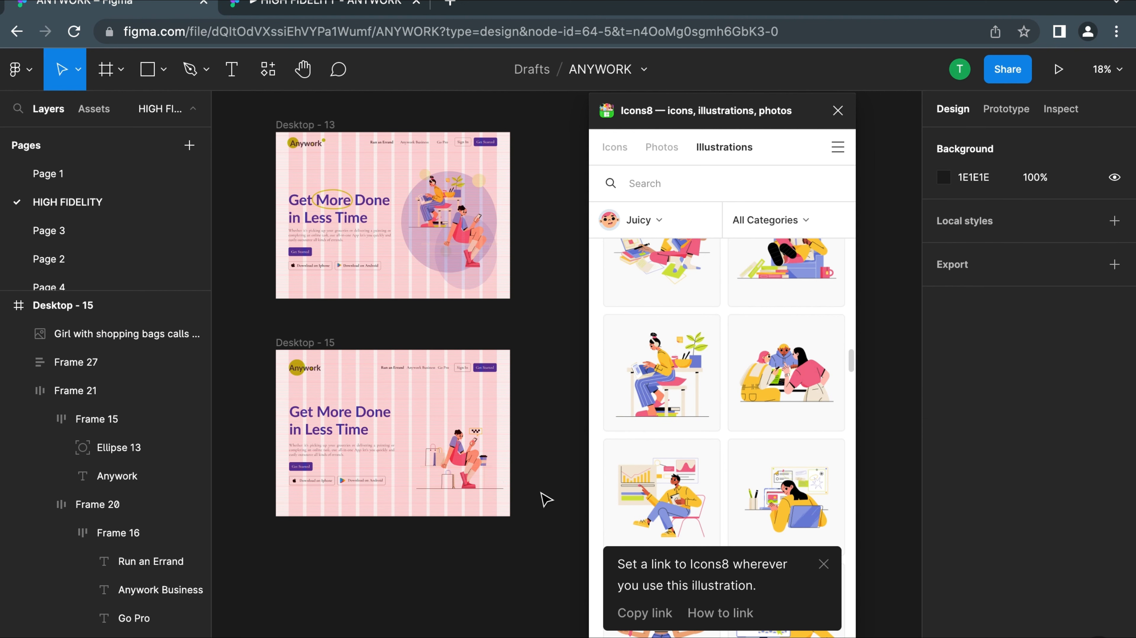
With nothing selected, insert the PNG of the girl working on a laptop, and find the seated girl with a phone
left_click(460, 447)
left_click(559, 456)
left_click(667, 361)
mouse_move(695, 264)
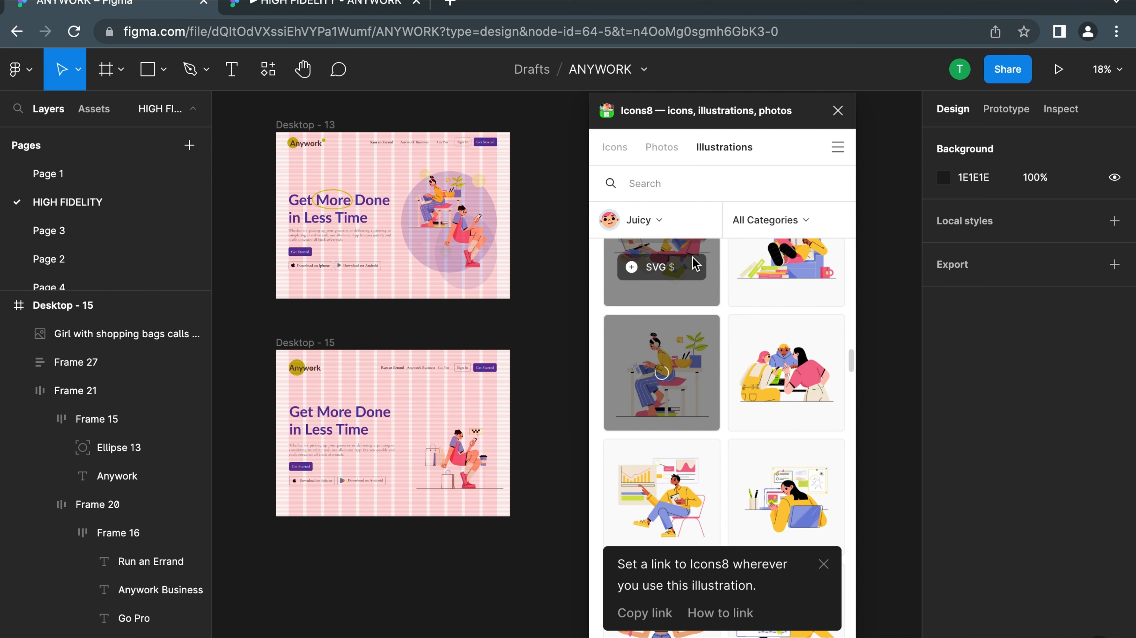
scroll(720, 343, "down", 5)
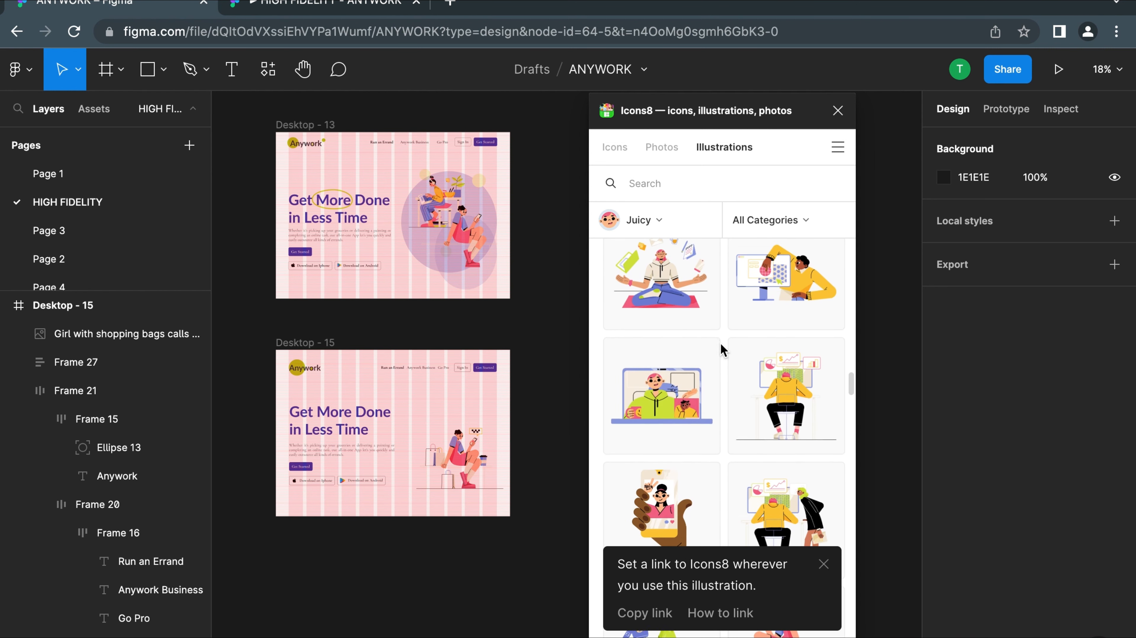
scroll(720, 343, "down", 5)
mouse_move(751, 393)
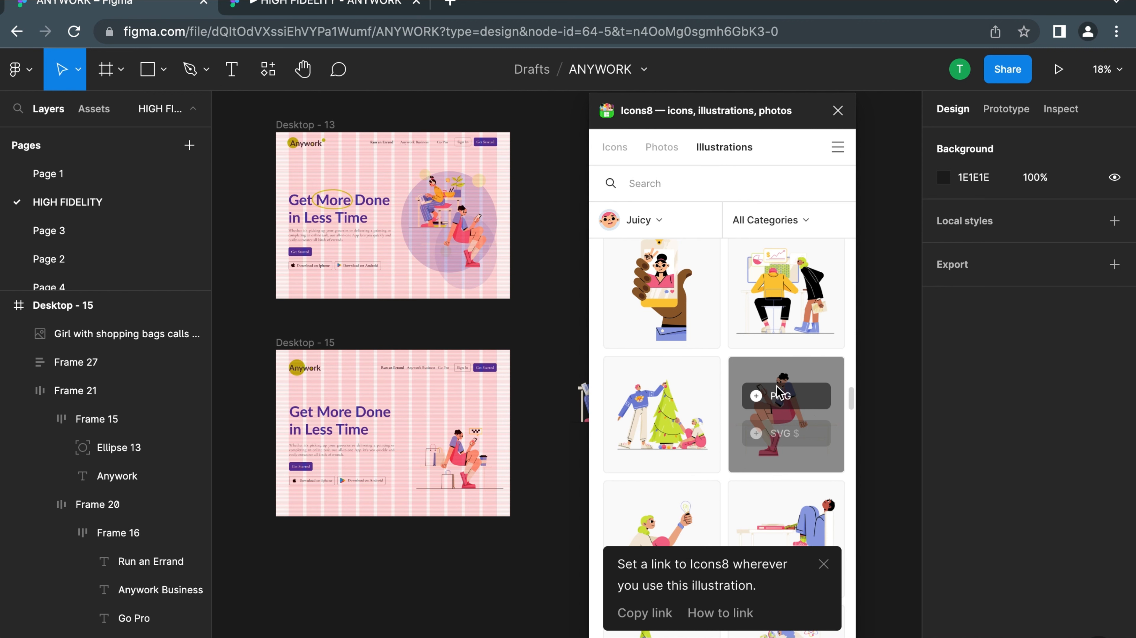
Delete the shopping girl from Desktop - 15 and place the laptop girl illustration there at X 720, Y 184
scroll(564, 430, "right", 5)
scroll(564, 430, "down", 2)
left_click(355, 411)
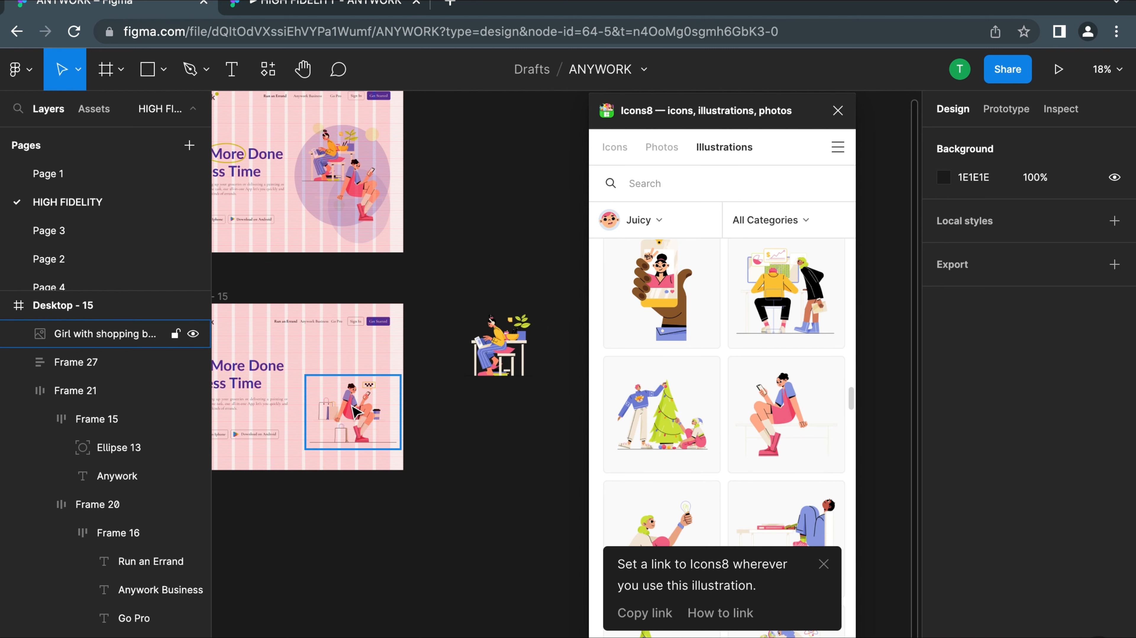
left_click(355, 411)
key("Delete")
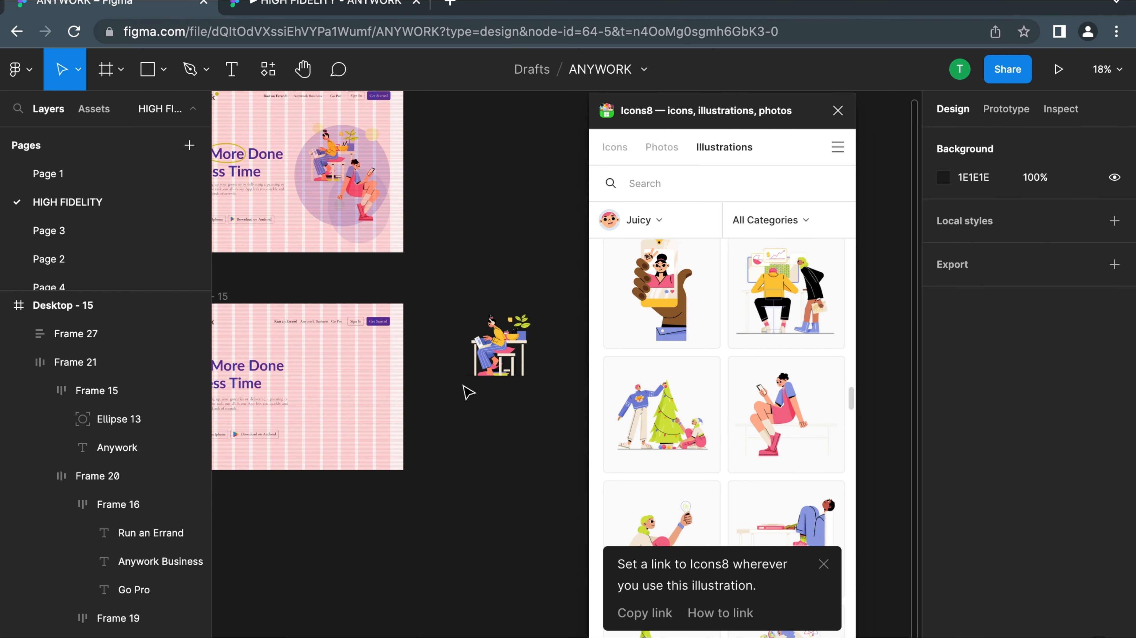
left_click_drag(497, 342, 330, 376)
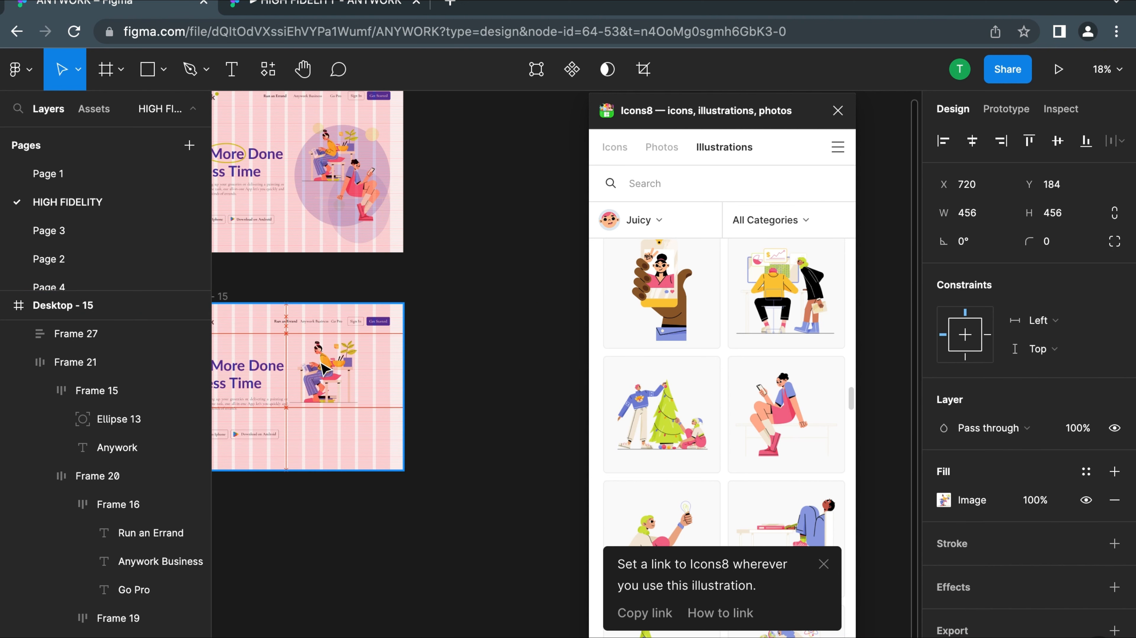
Insert the PNG of the girl with a mobile phone, close the plugin and place her in Desktop - 15 at X 886, Y 516
left_click(480, 393)
left_click(783, 404)
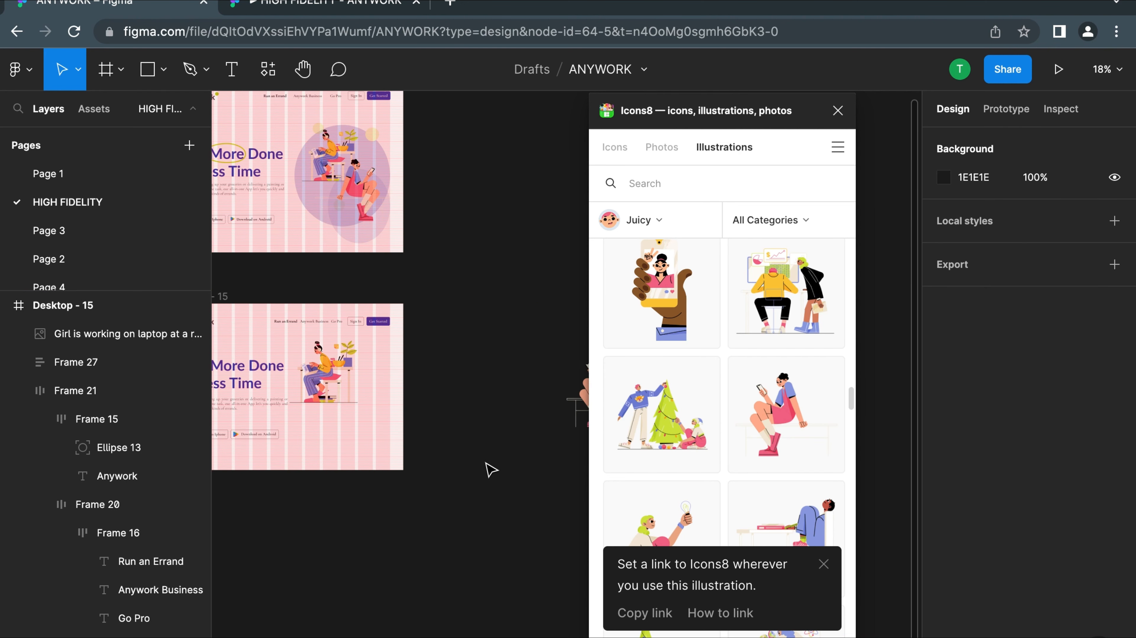
left_click(844, 109)
left_click(577, 399)
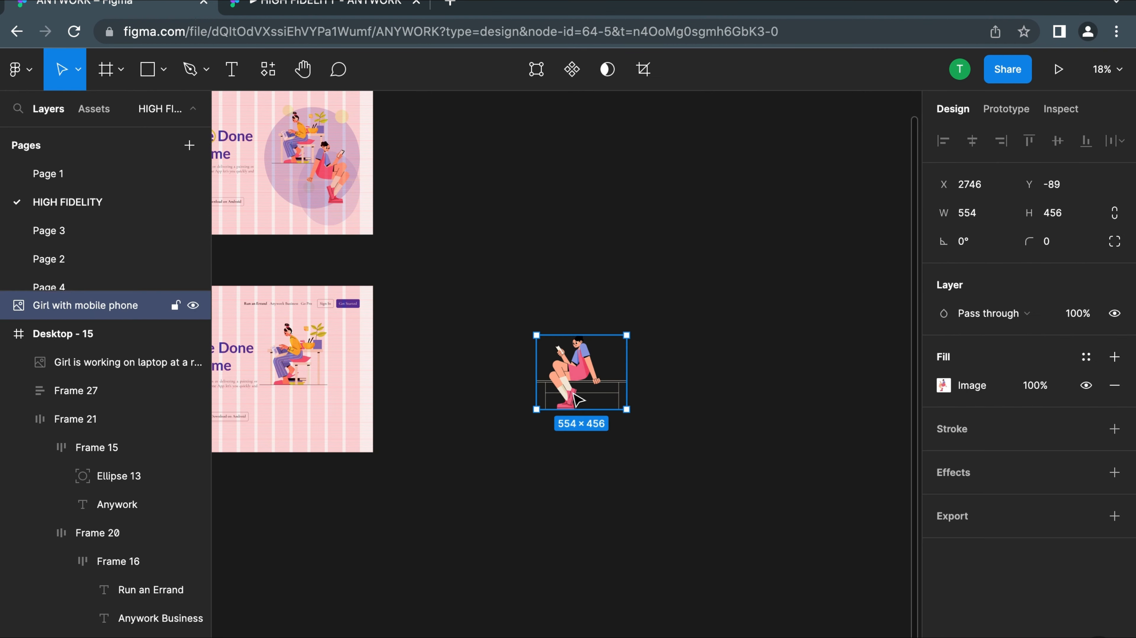
left_click_drag(550, 378, 296, 412)
scroll(572, 335, "left", 3)
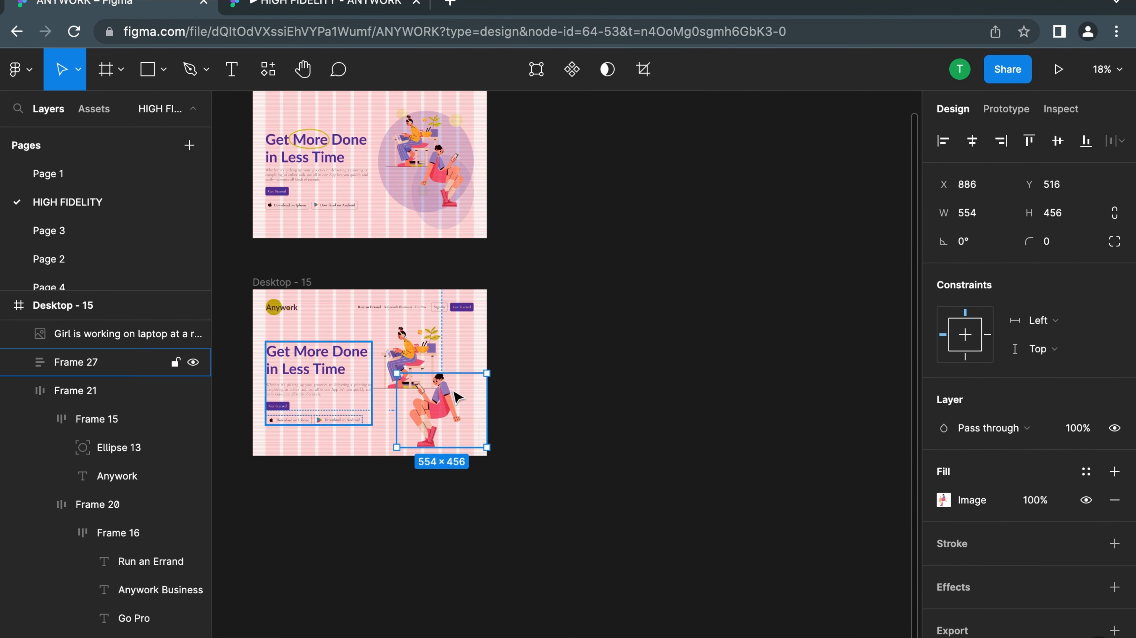
Flip the phone girl illustration horizontally
scroll(433, 405, "up", 5)
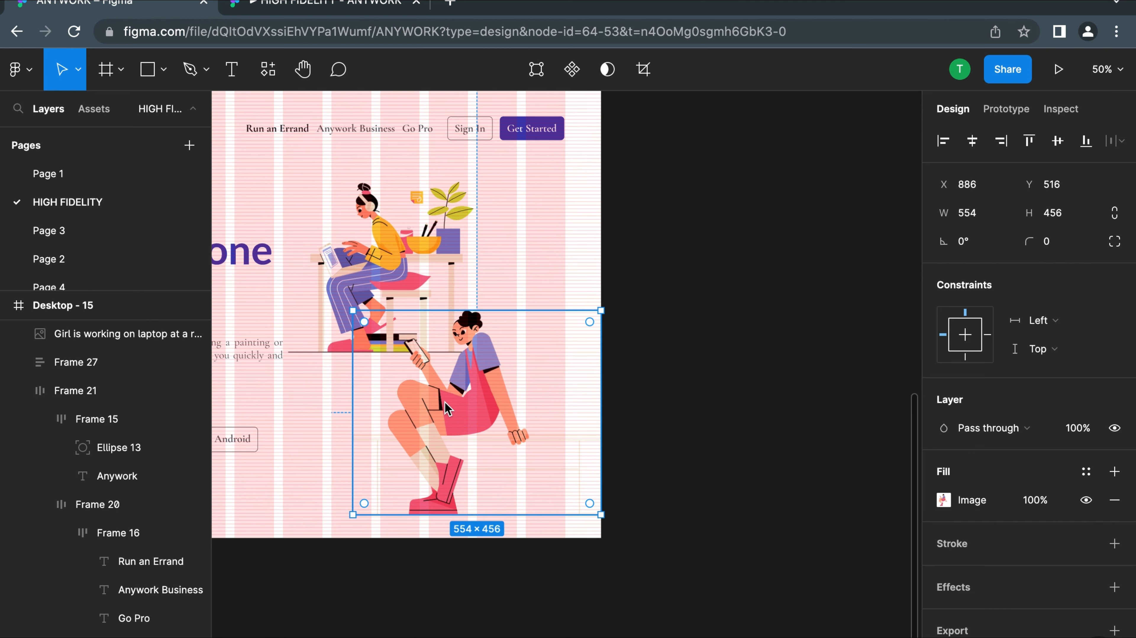
right_click(447, 409)
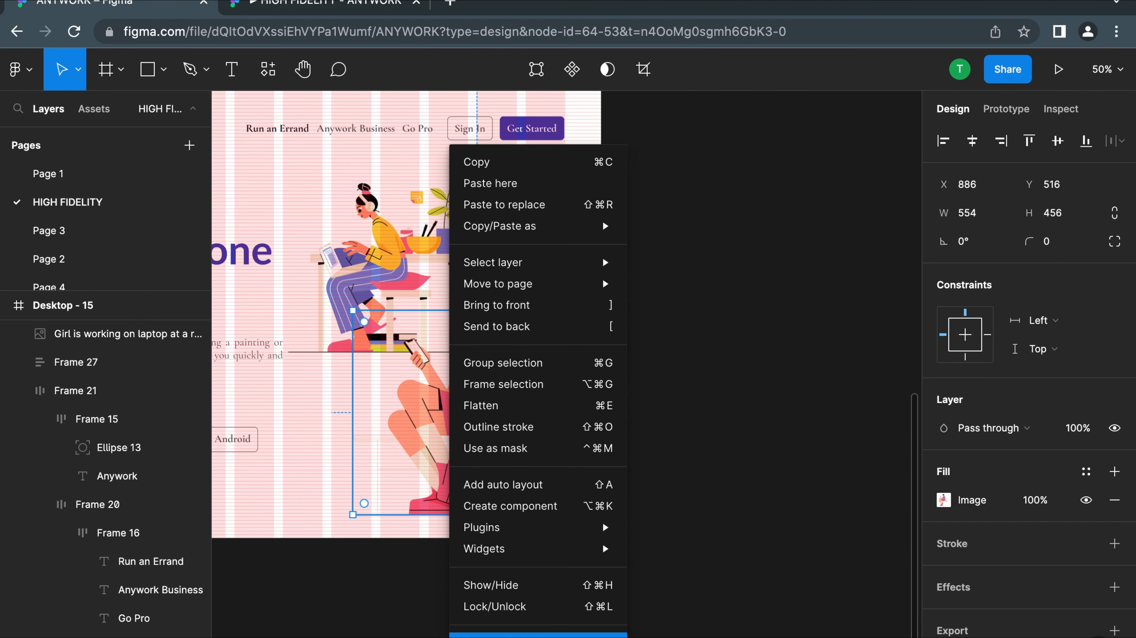
left_click(487, 636)
scroll(413, 416, "down", 3)
scroll(415, 416, "left", 2)
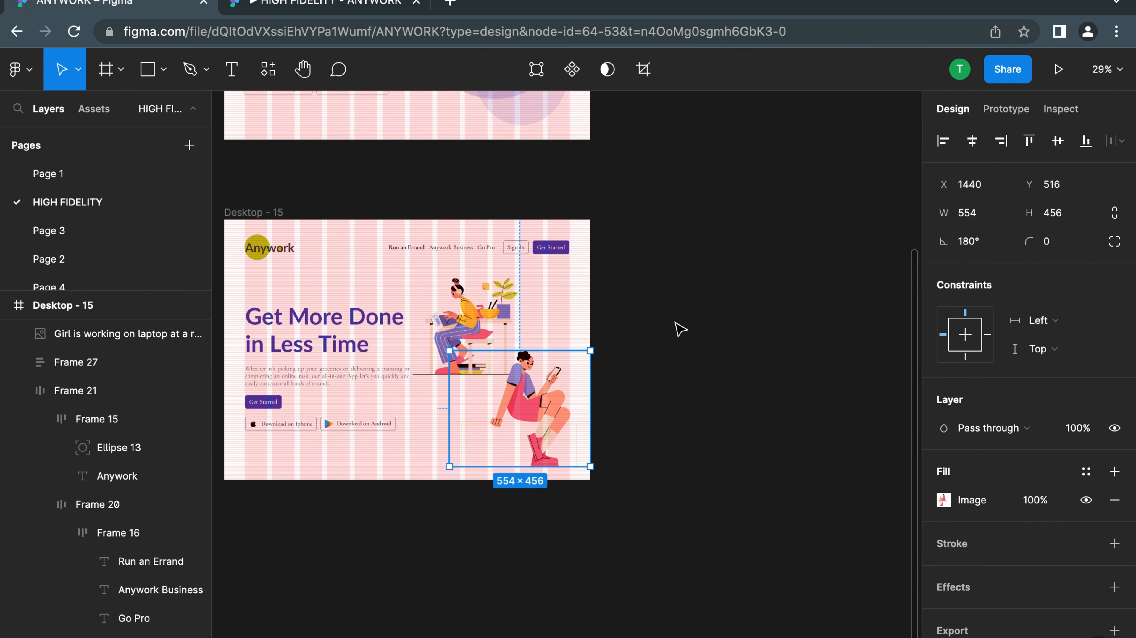
left_click(680, 330)
scroll(466, 328, "up", 4)
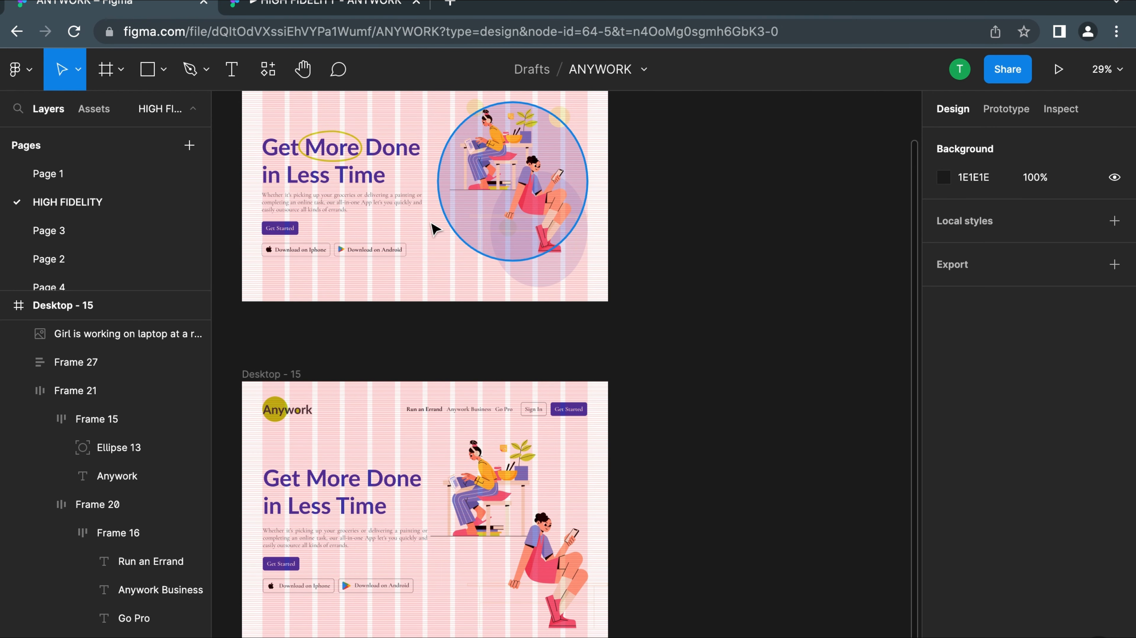
left_click(163, 71)
left_click(134, 177)
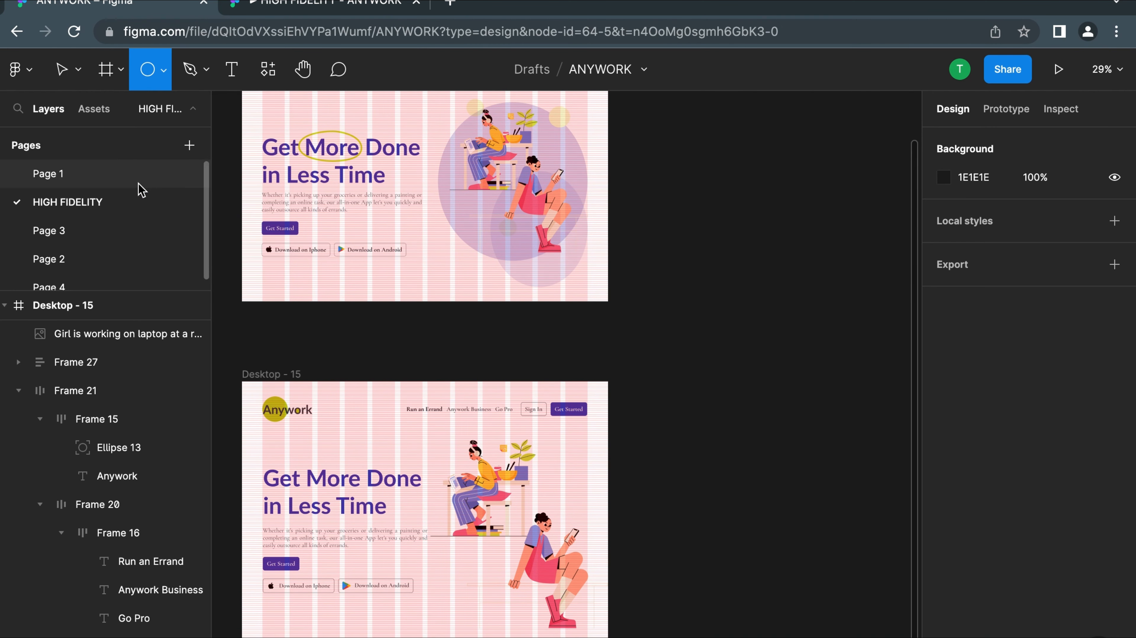
left_click_drag(435, 439, 450, 512)
key("BackSpace")
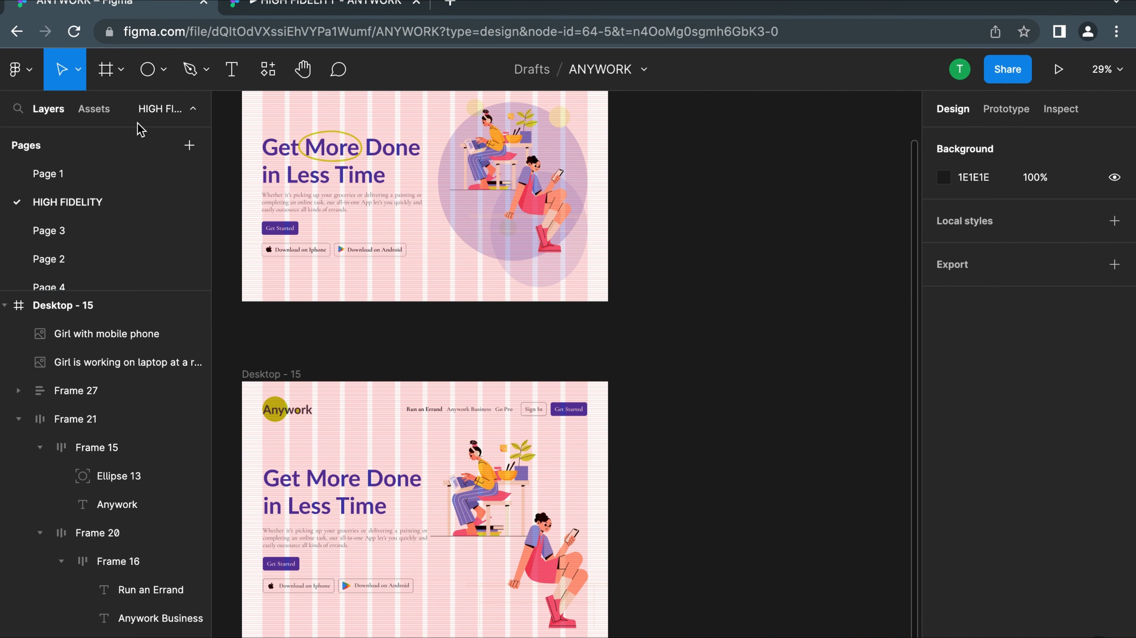
Add a circle over the laptop girl in Desktop - 15 and scale it to 528 × 528 at X 758, Y 176
left_click(152, 75)
double_click(439, 452)
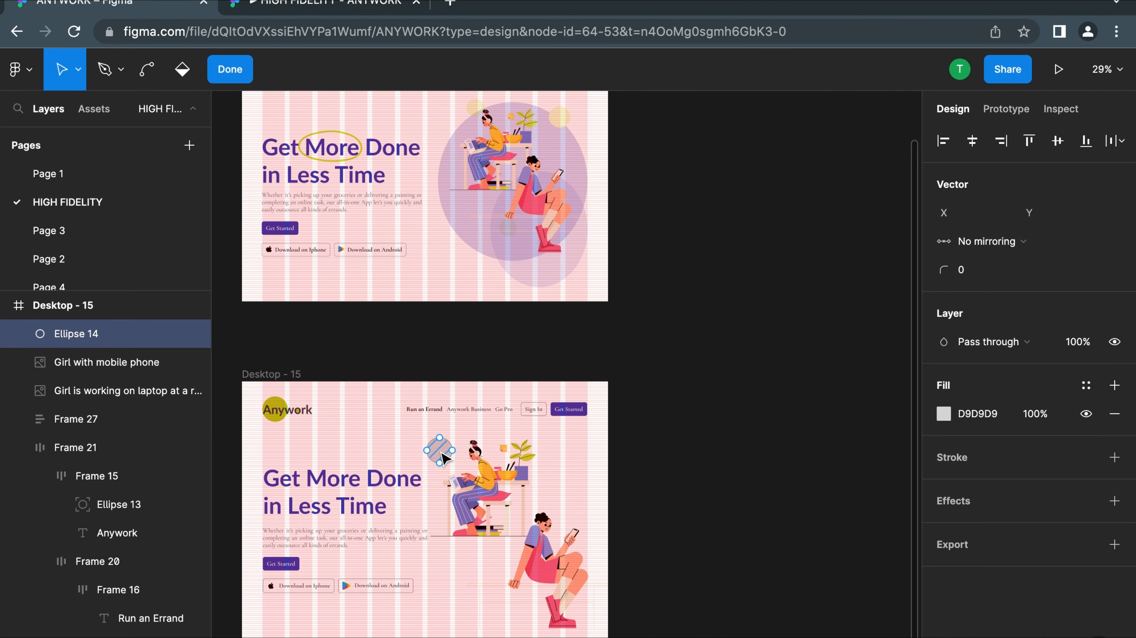
key("Escape")
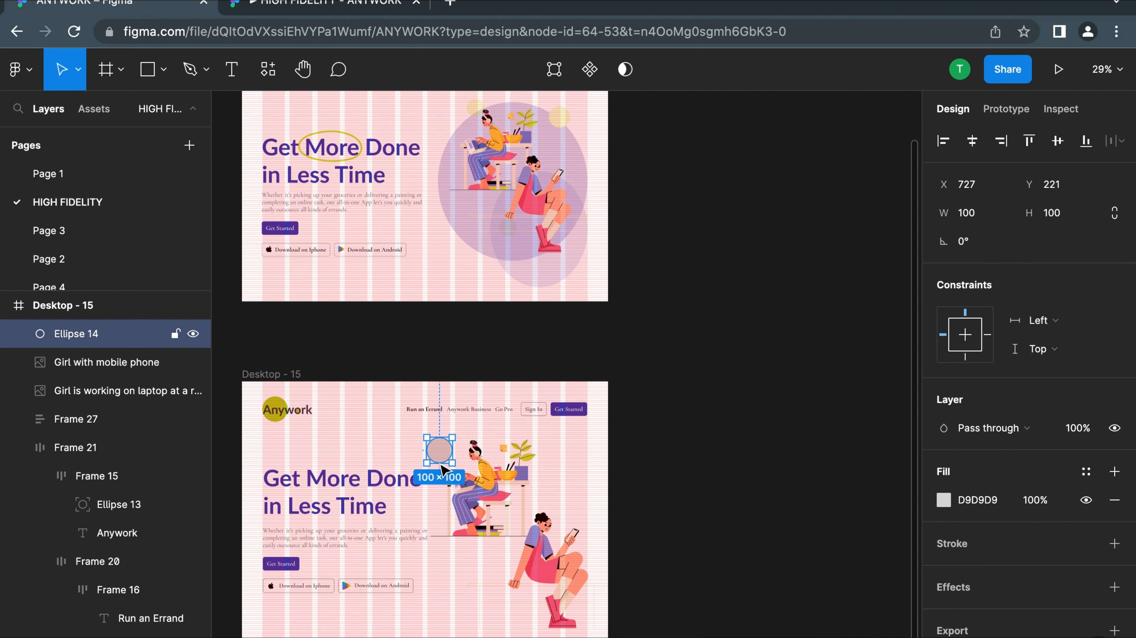
key("k")
left_click_drag(485, 493, 572, 583)
mouse_move(508, 493)
left_mouse_down()
mouse_move(508, 427)
mouse_move(509, 504)
left_mouse_up()
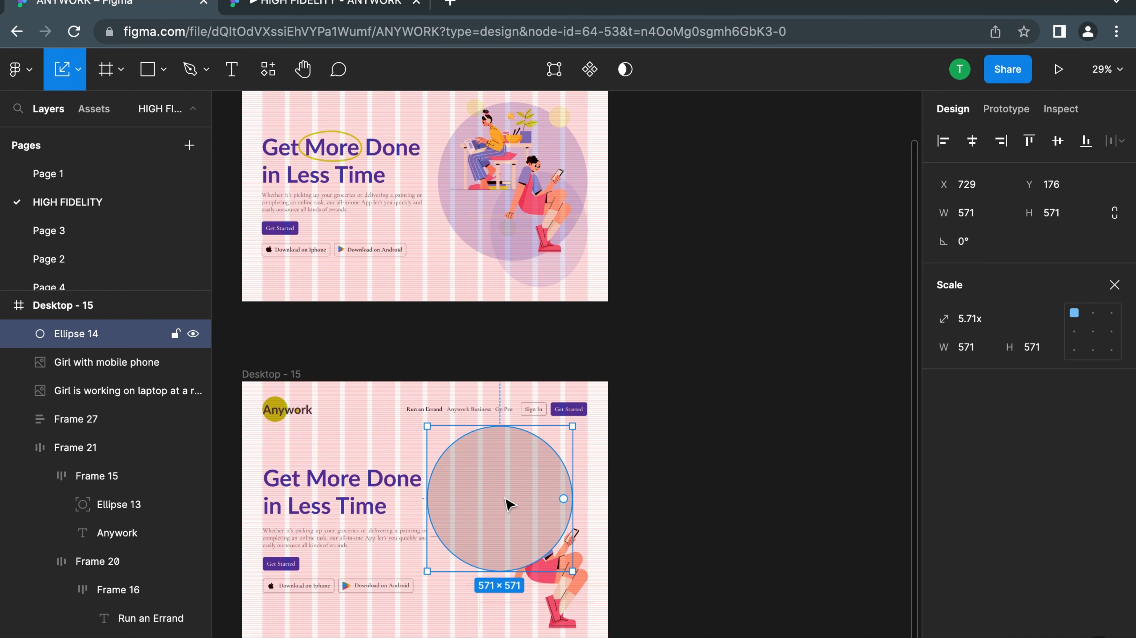
scroll(509, 504, "up", 3)
left_click_drag(601, 602, 586, 588)
Duplicate the circle and place the copy over the phone girl at X 884, Y 512
left_click_drag(515, 525, 566, 634)
key("ctrl+d")
left_click_drag(544, 565, 550, 586)
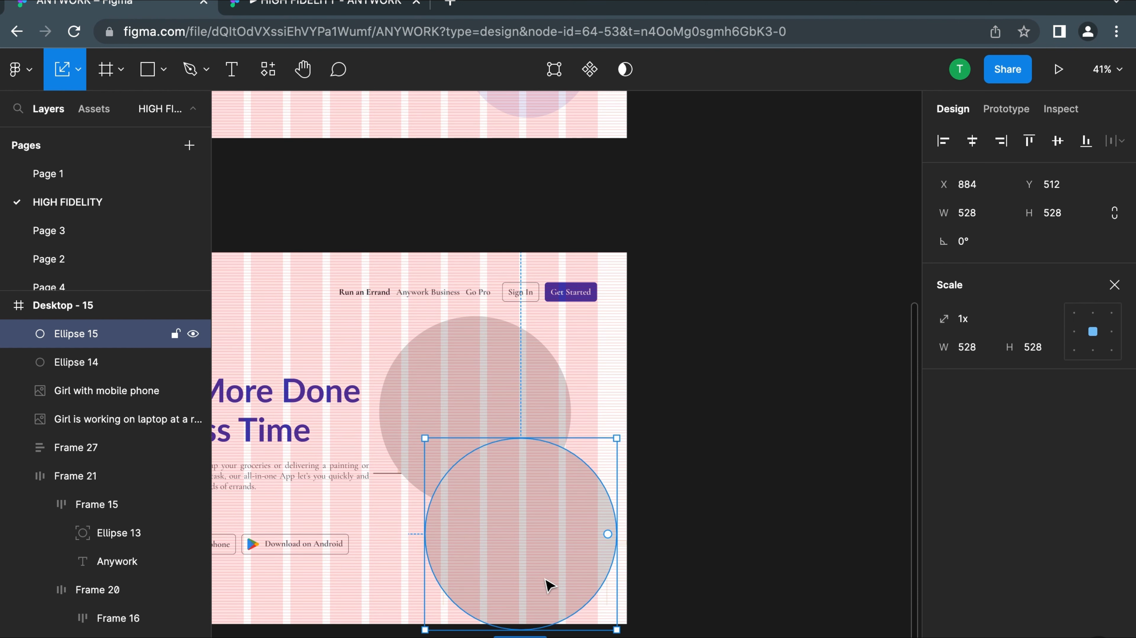
Send both grey circles to the back, behind the two girl illustrations
right_click(549, 586)
left_click(595, 325)
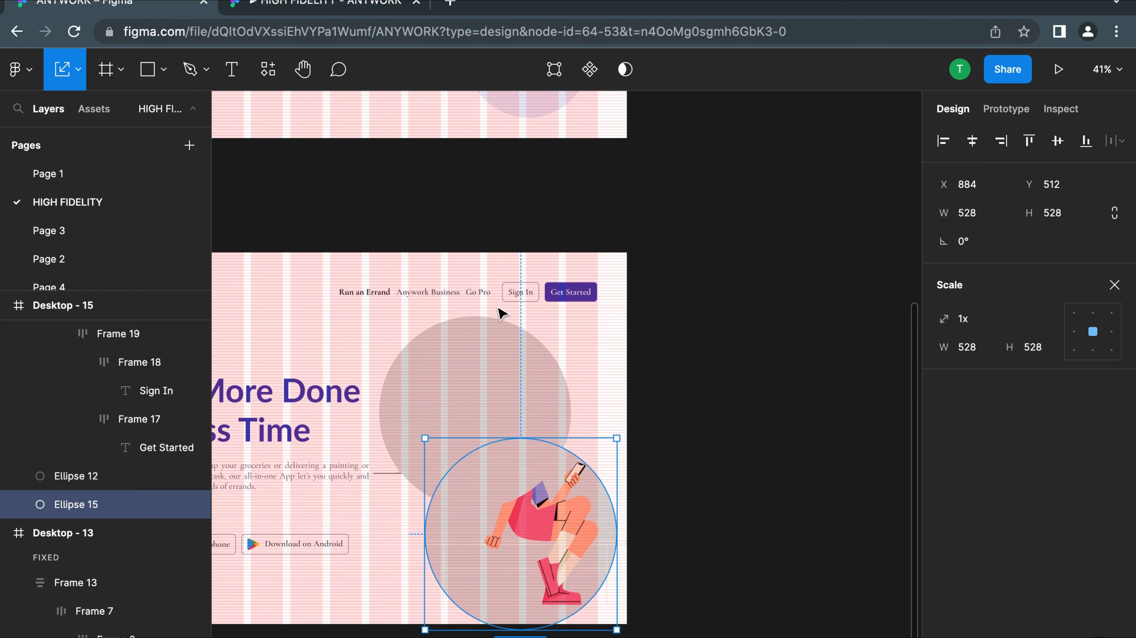
left_click(462, 356)
right_click(462, 356)
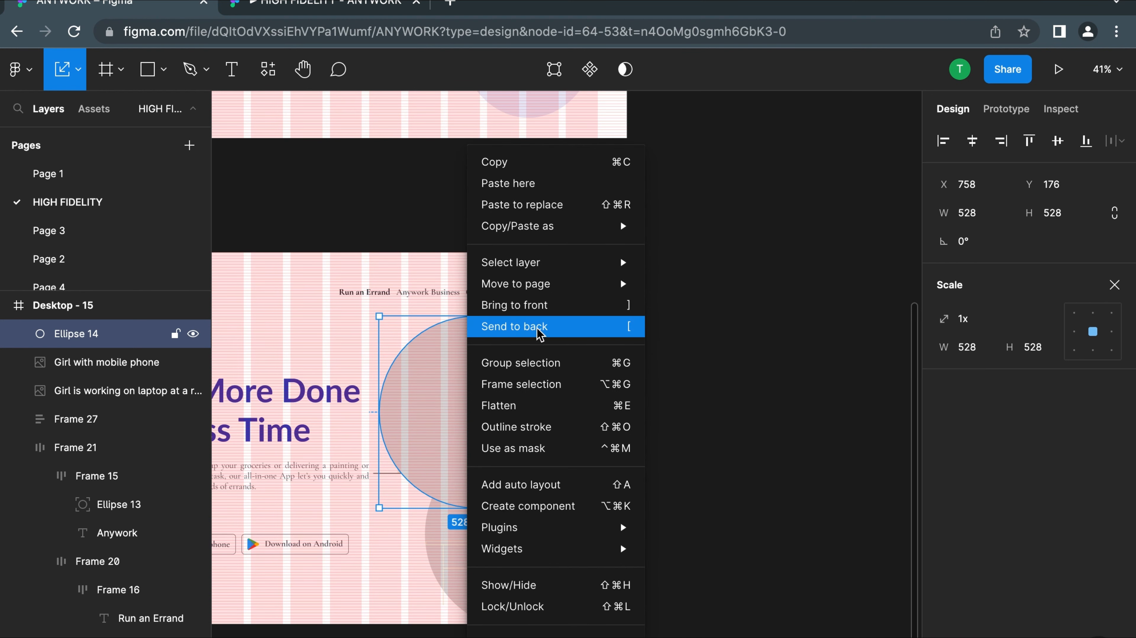
left_click(542, 338)
left_click(647, 392)
scroll(644, 399, "down", 3)
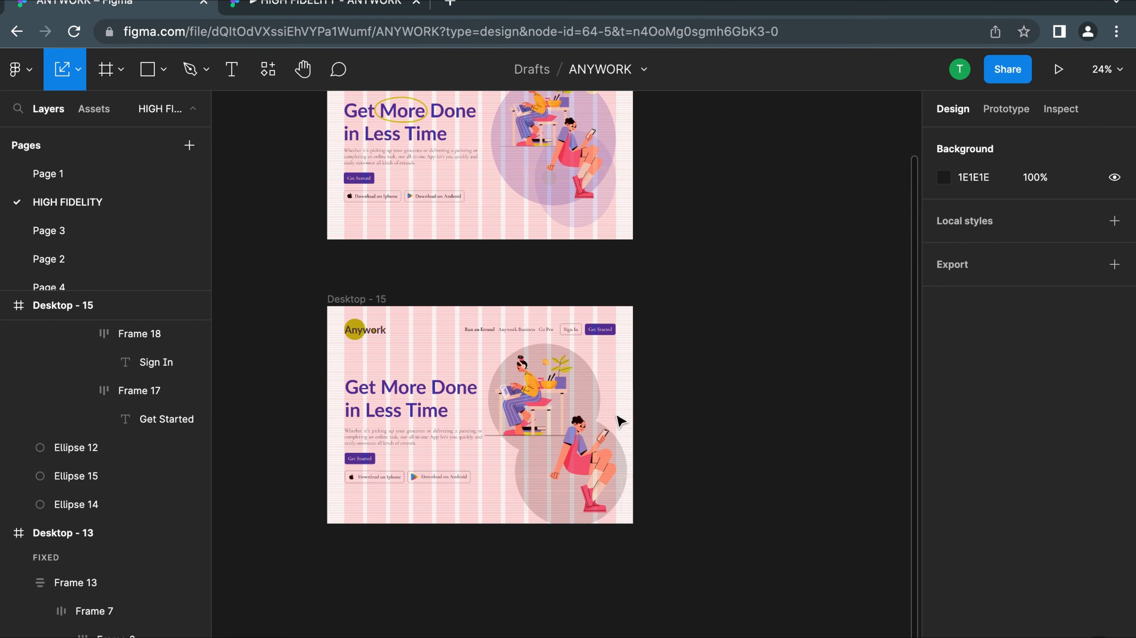
Scale down the phone girl illustration proportionally within the lower circle
scroll(641, 404, "up", 3)
double_click(568, 521)
key("k")
left_click_drag(608, 571, 589, 561)
key("Escape")
Scale the laptop girl illustration to 393 × 393 and position it at X 770, Y 216 within the upper circle
left_click(502, 429)
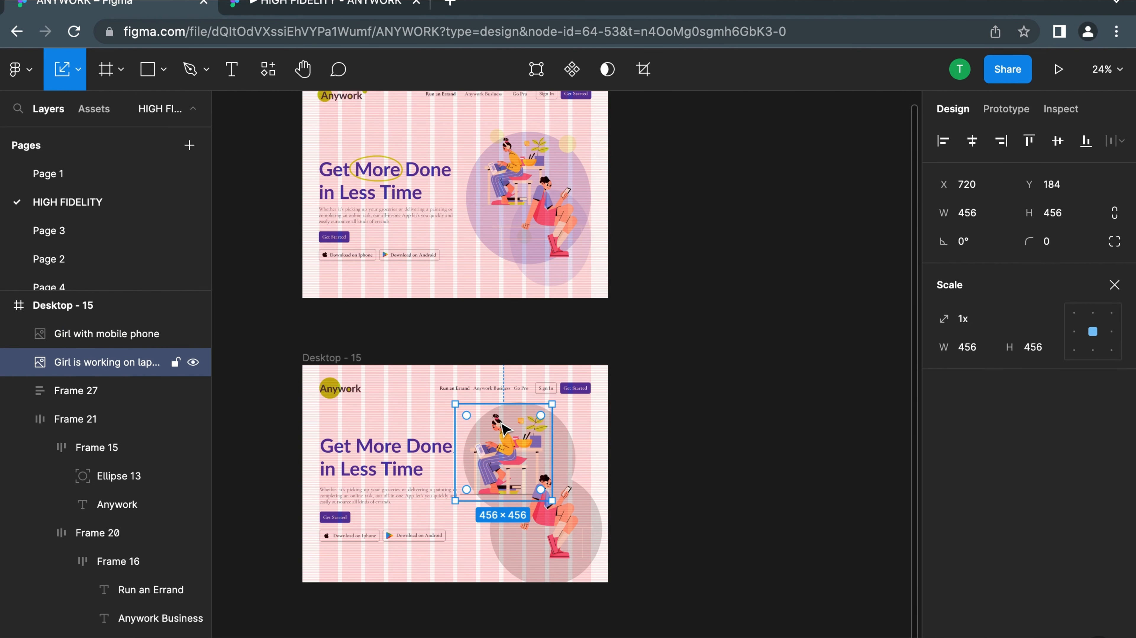
left_click_drag(551, 500, 518, 483)
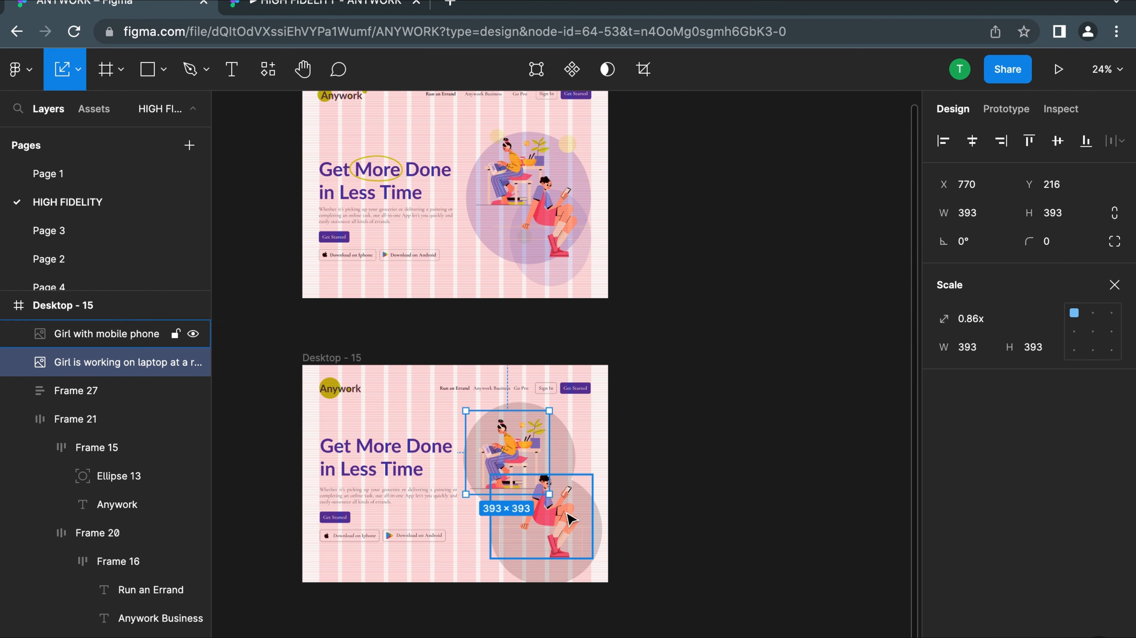
left_click(710, 468)
Fill the lower grey circle with the lavender C8CAED sampled from the circles in the reference design
left_click(527, 565)
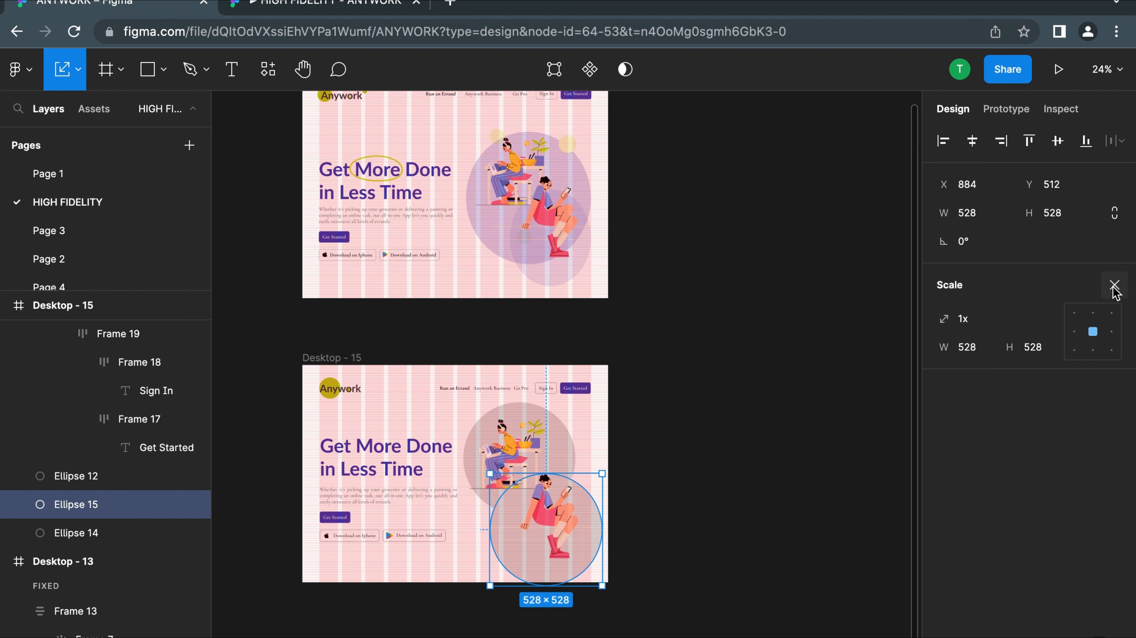
left_click(1113, 289)
left_click(944, 500)
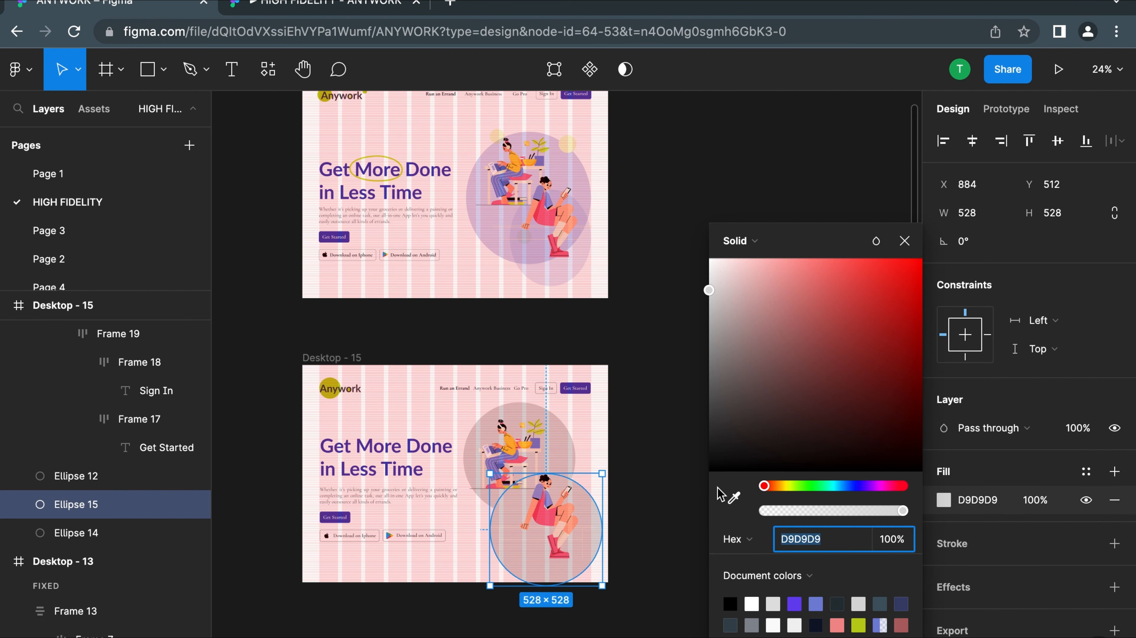
left_click(734, 498)
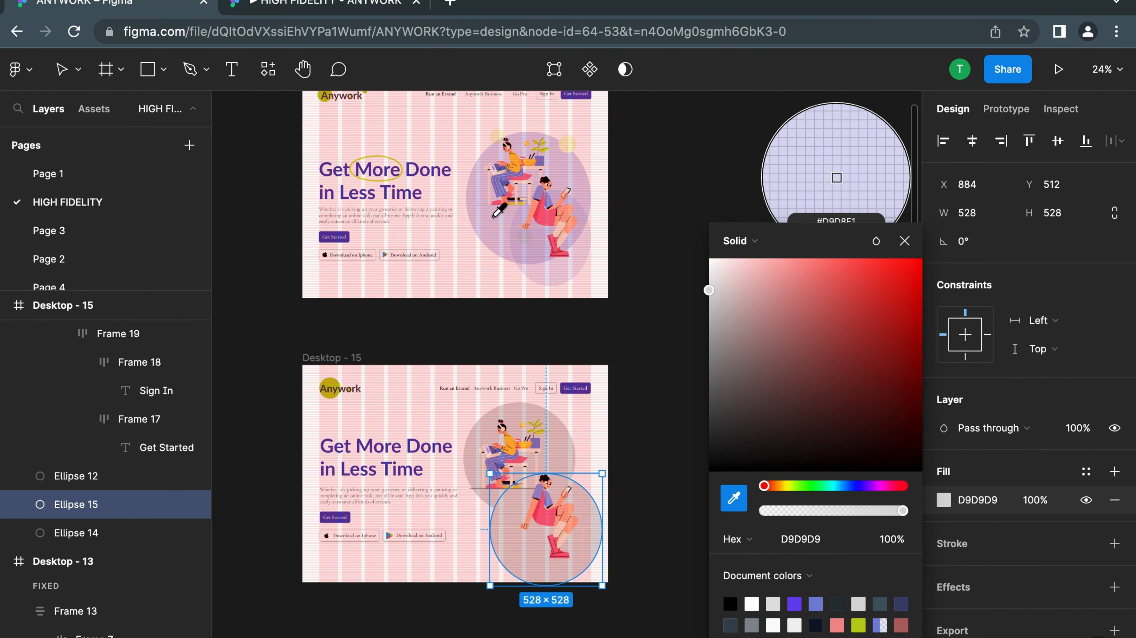
left_click(536, 240)
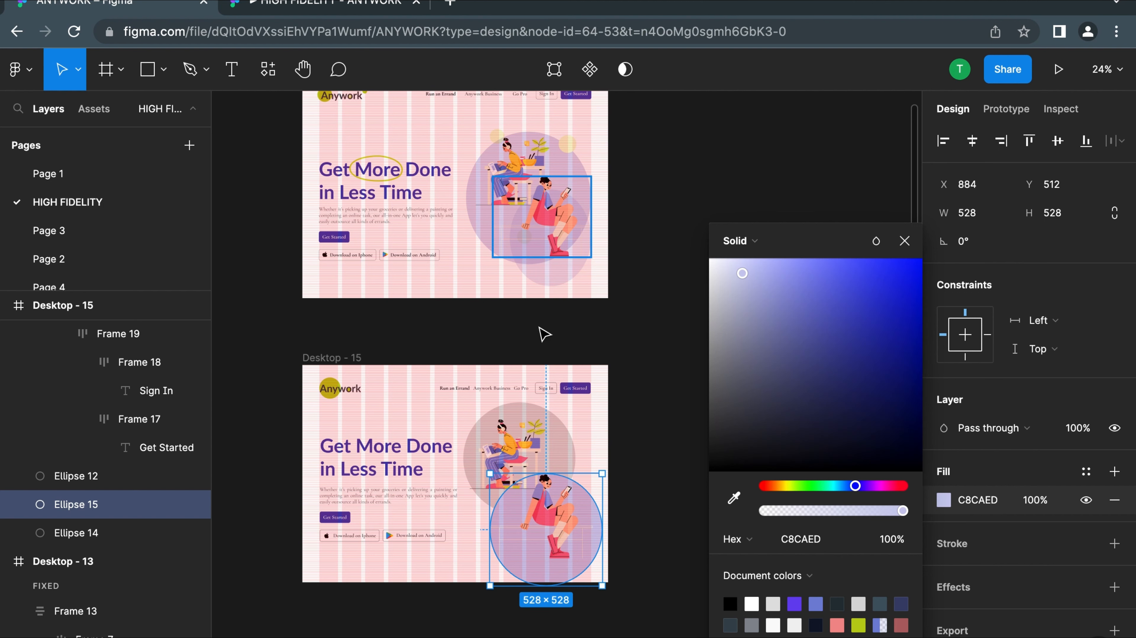
Fill the upper grey circle with lavender sampled from the large circle in the reference design
left_click(570, 432)
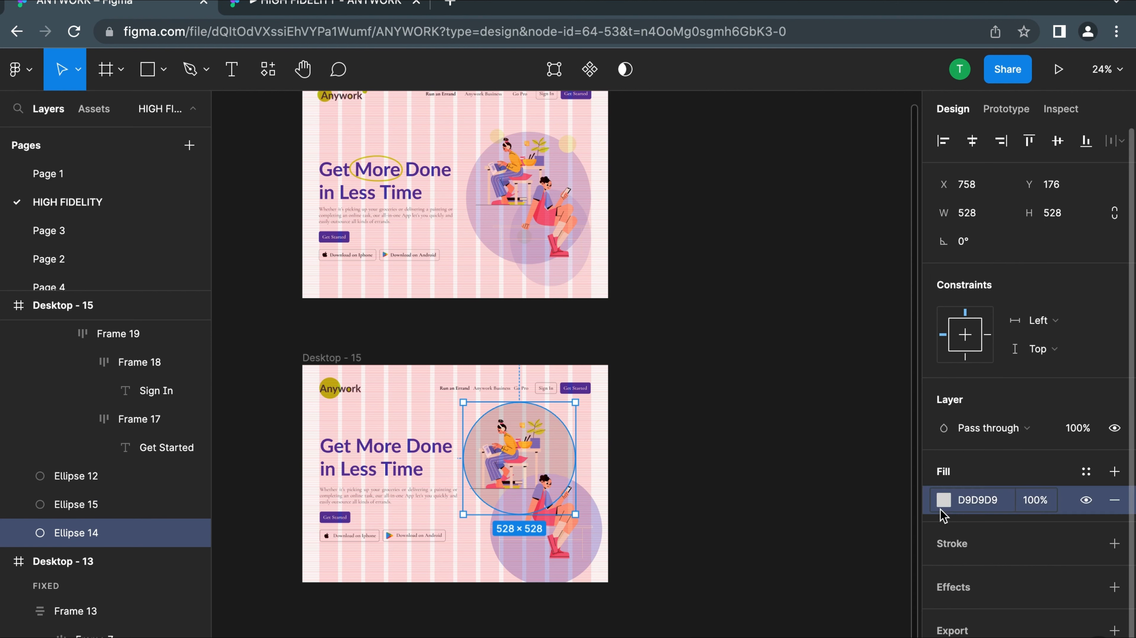
left_click(944, 501)
left_click(731, 495)
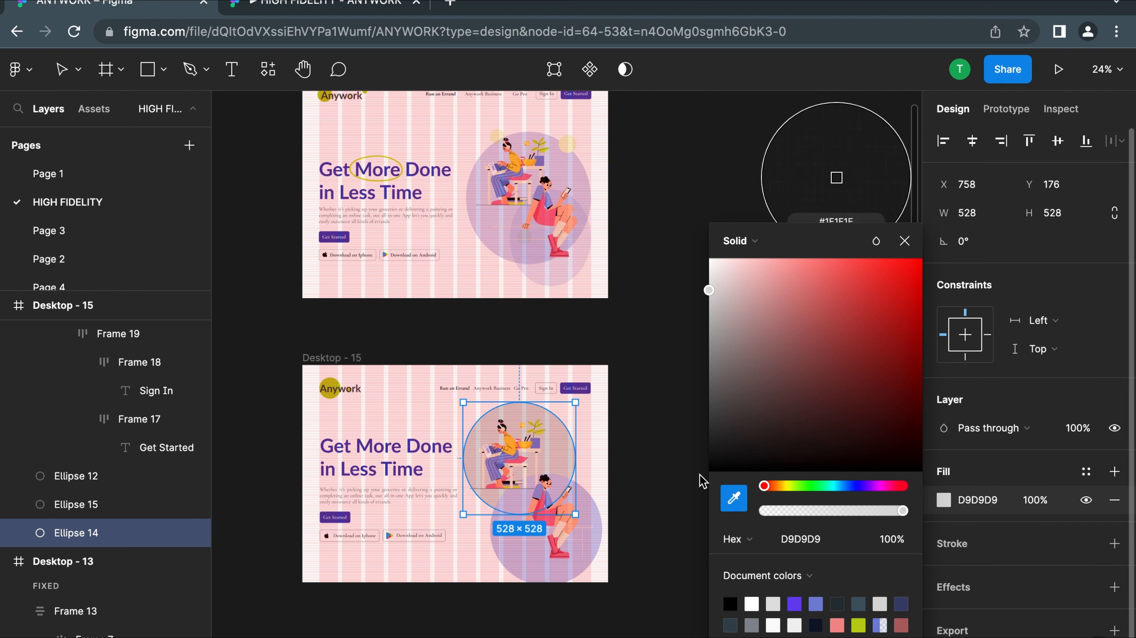
left_click(510, 247)
left_click(650, 318)
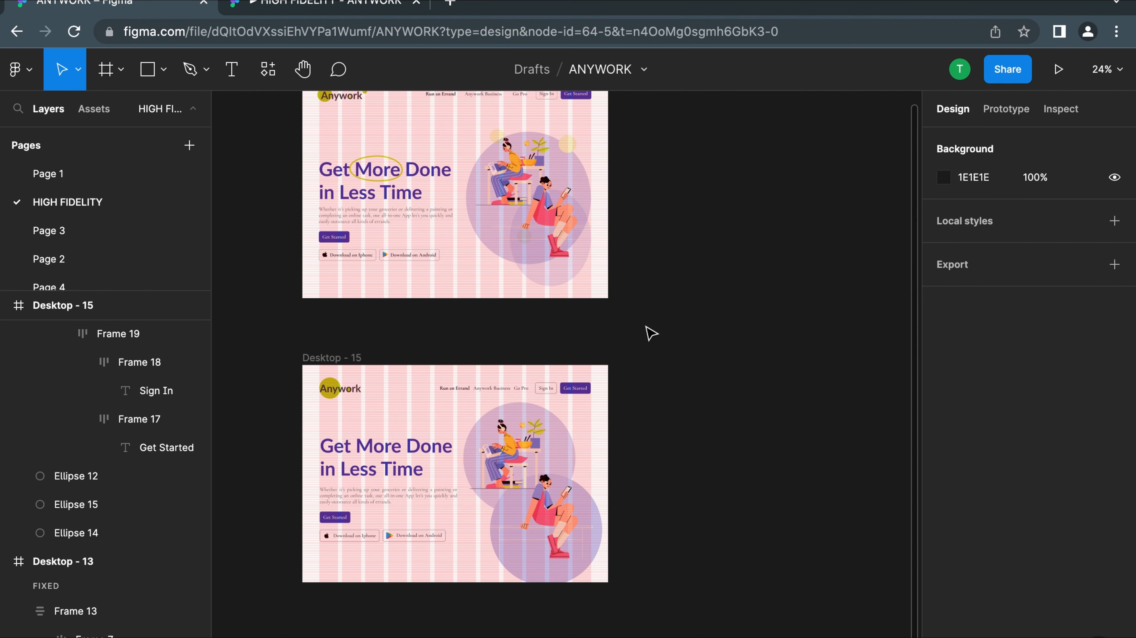
Move the lower circle to X 899, Y 416 and set its fill opacity to 70%
scroll(586, 500, "up", 5)
left_click(505, 625)
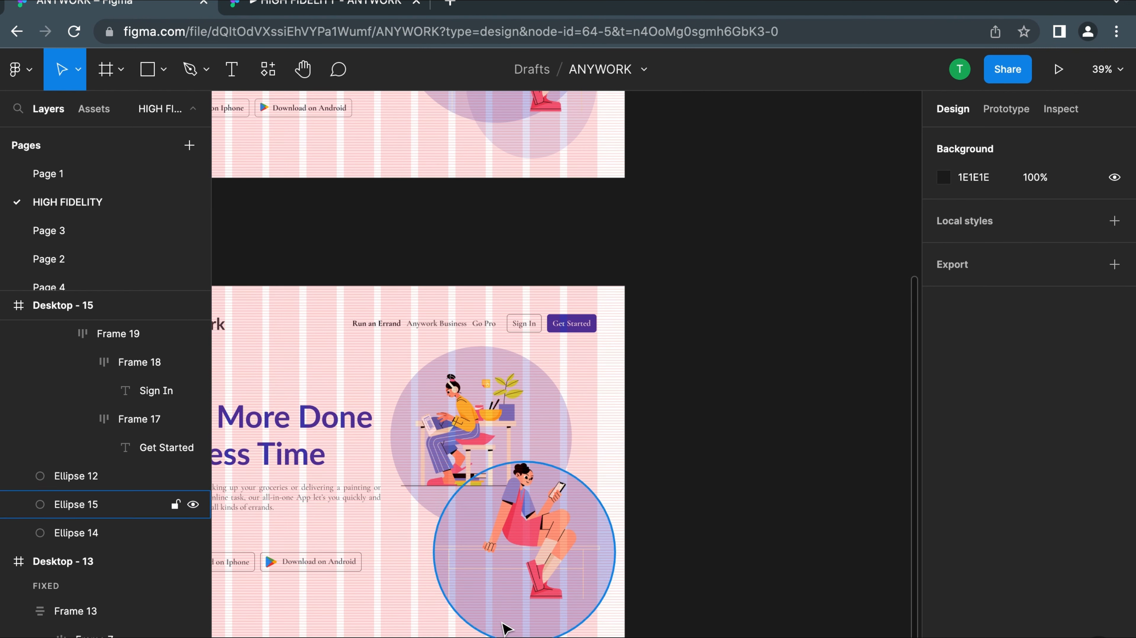
left_click_drag(505, 630, 515, 605)
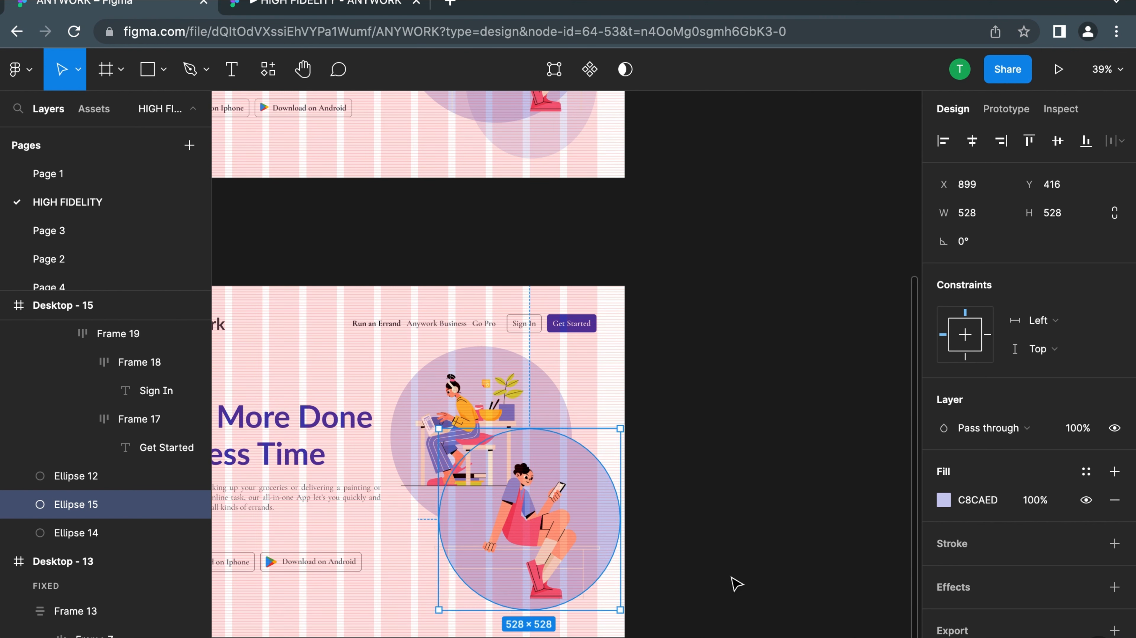
left_click(943, 501)
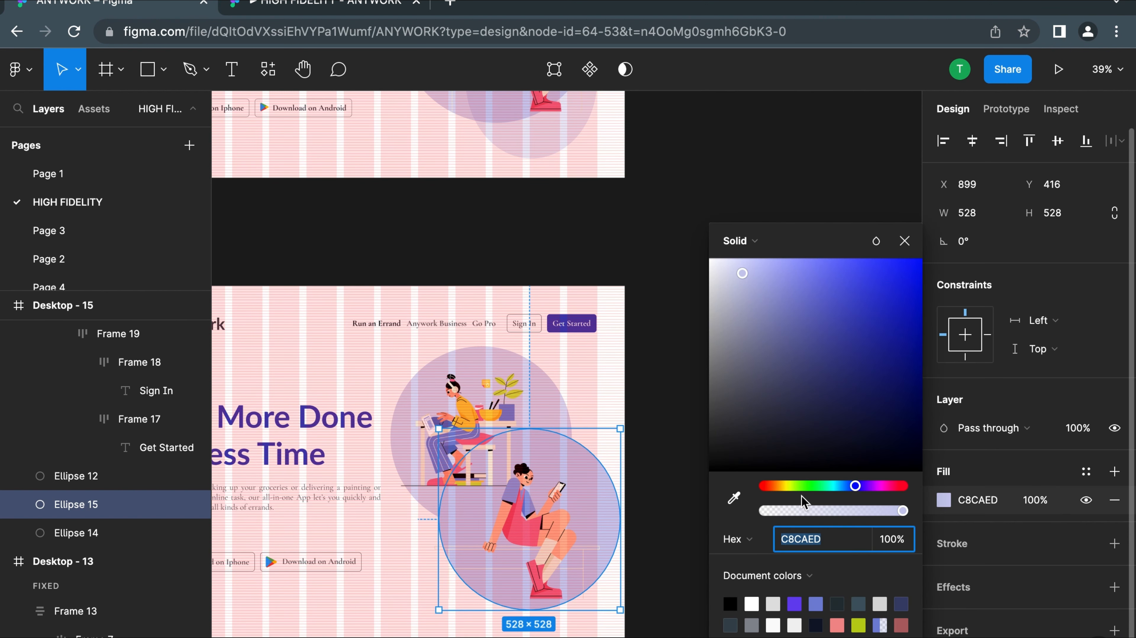
left_click(860, 511)
left_click(649, 368)
Resize the lower circle behind the phone girl to 461 × 536
scroll(649, 367, "down", 3)
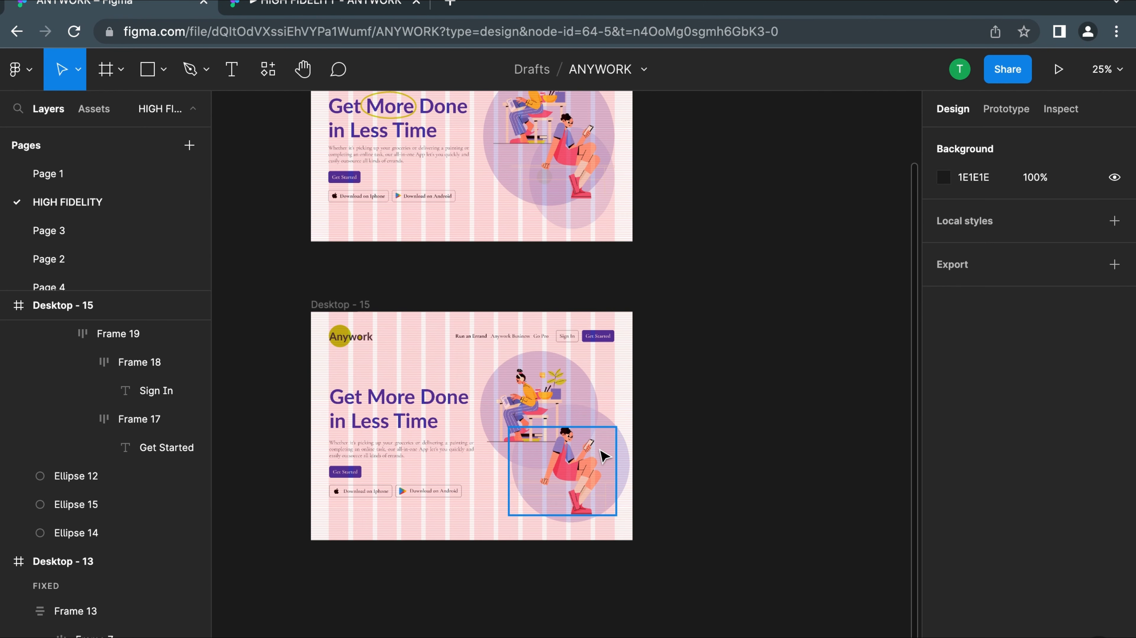
left_click(605, 456)
left_click(628, 458)
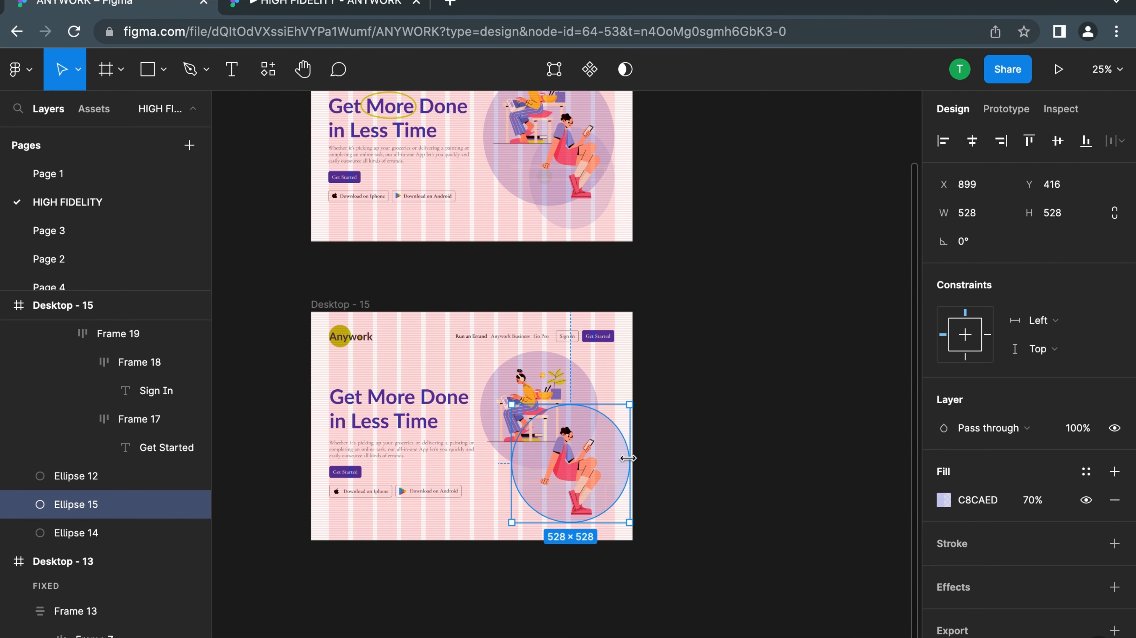
left_click_drag(619, 458, 610, 458)
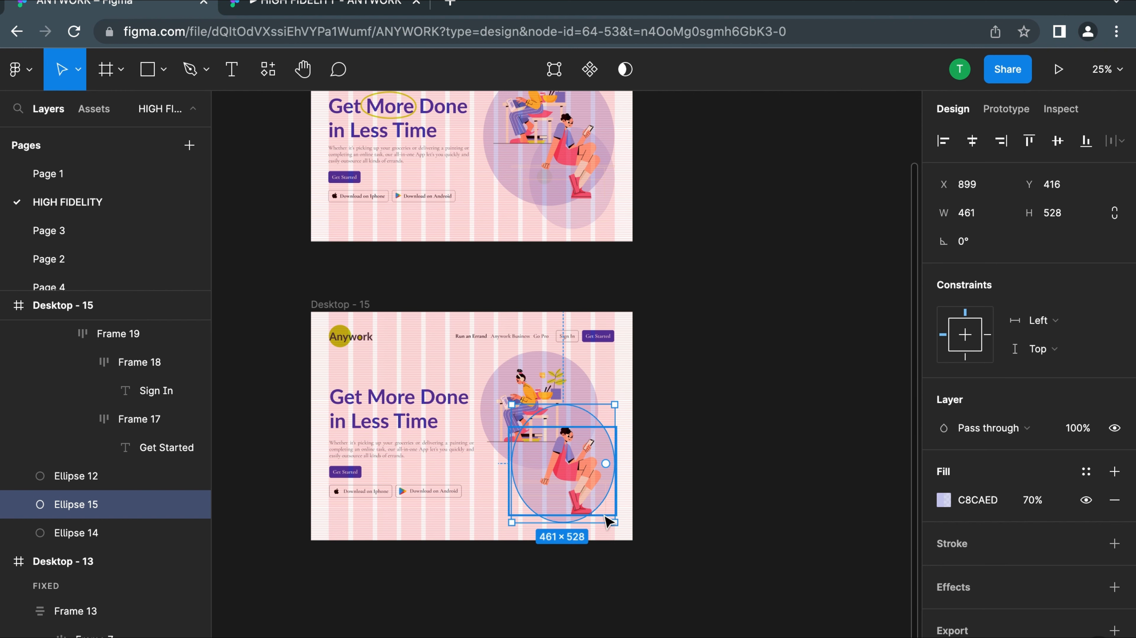
left_click_drag(597, 523, 597, 530)
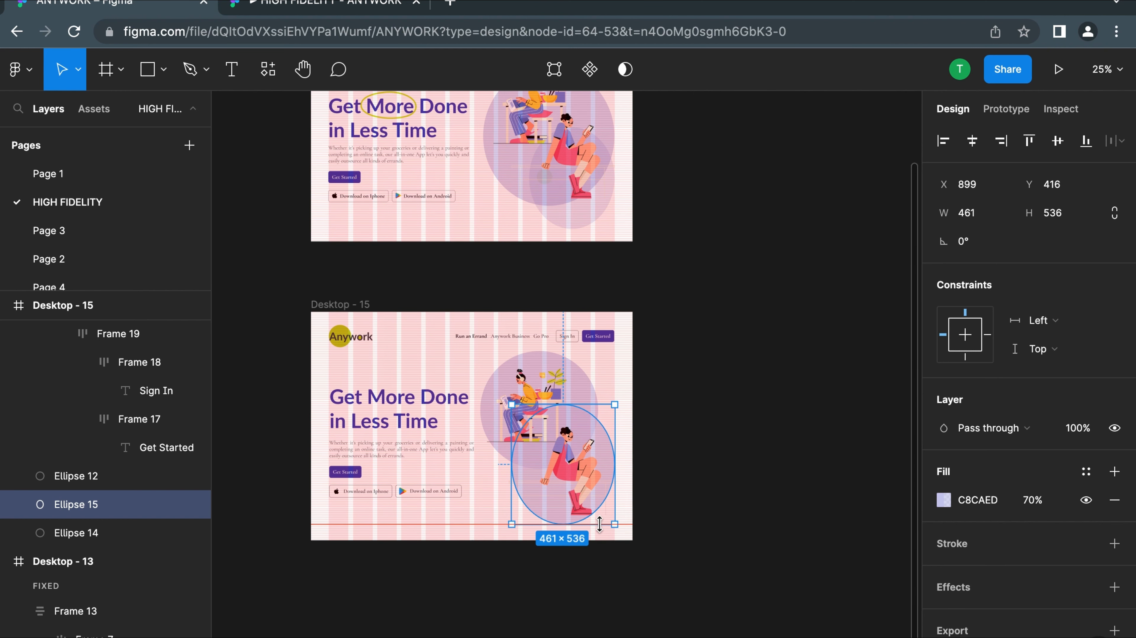
left_click(722, 459)
Hide the layout grids and present the Desktop - 15 frame as a prototype
scroll(385, 353, "up", 5)
scroll(383, 356, "down", 3)
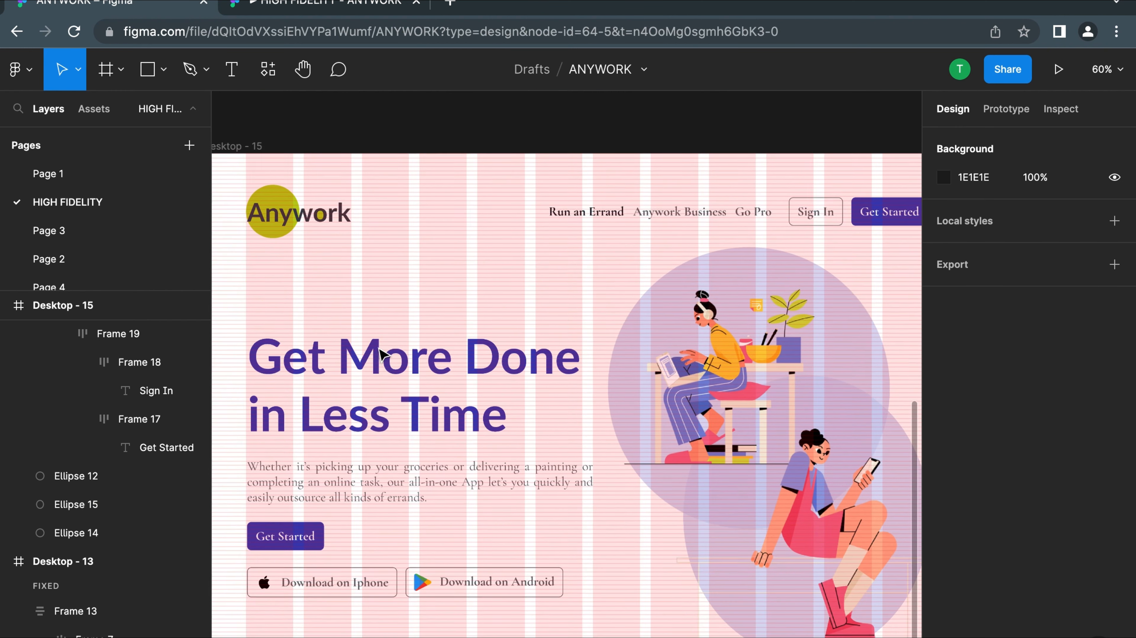
scroll(381, 359, "down", 3)
key("ctrl+g")
left_click(275, 167)
left_click(1058, 70)
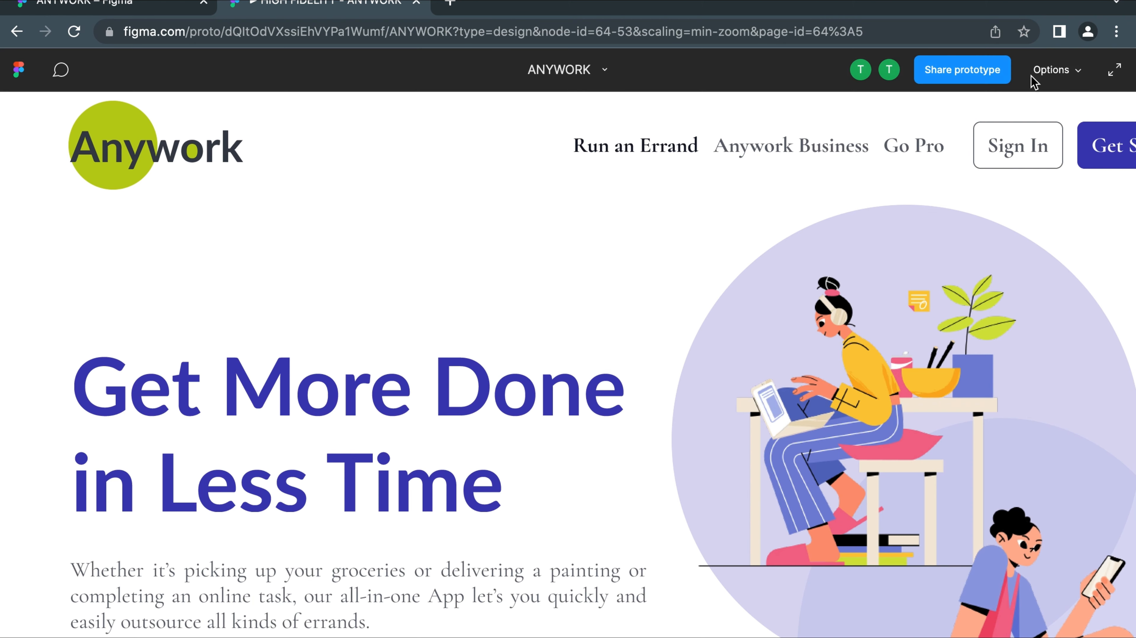
Scale the prototype preview to the window's width, look over the whole page and return to the ANYWORK design file
left_click(1053, 70)
left_click(950, 158)
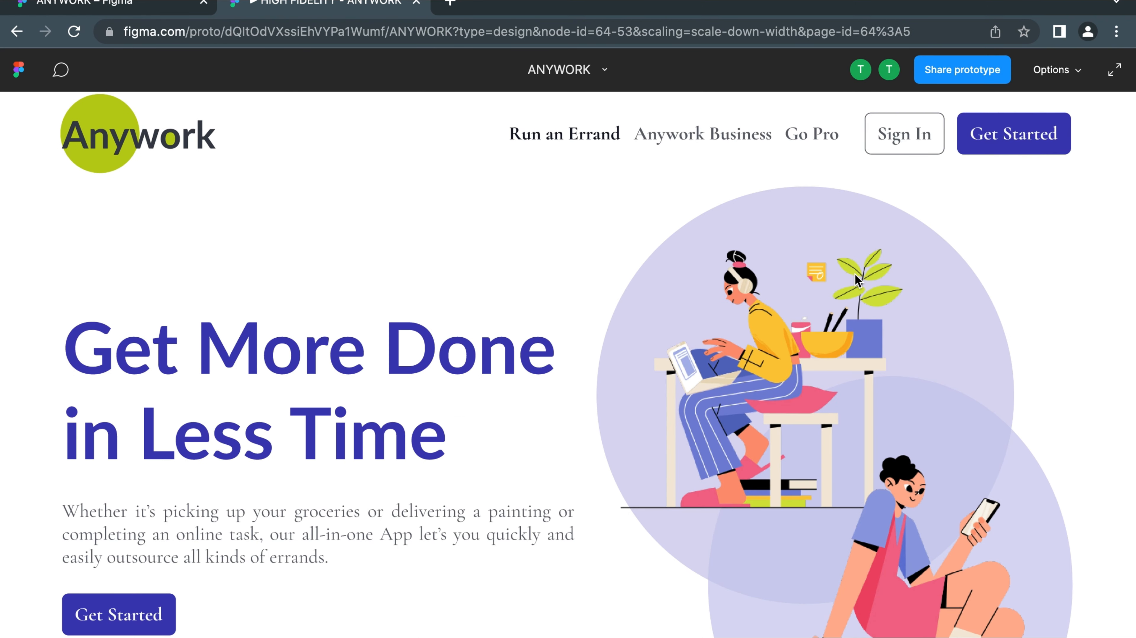
scroll(854, 275, "down", 5)
scroll(842, 298, "up", 4)
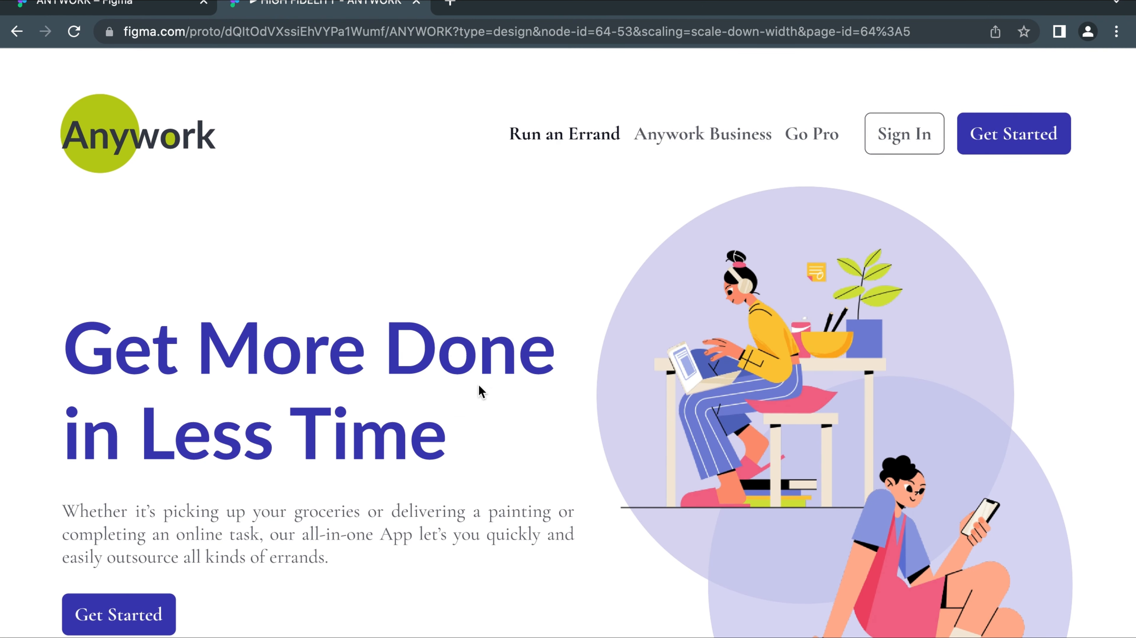
scroll(479, 388, "down", 4)
scroll(472, 377, "up", 4)
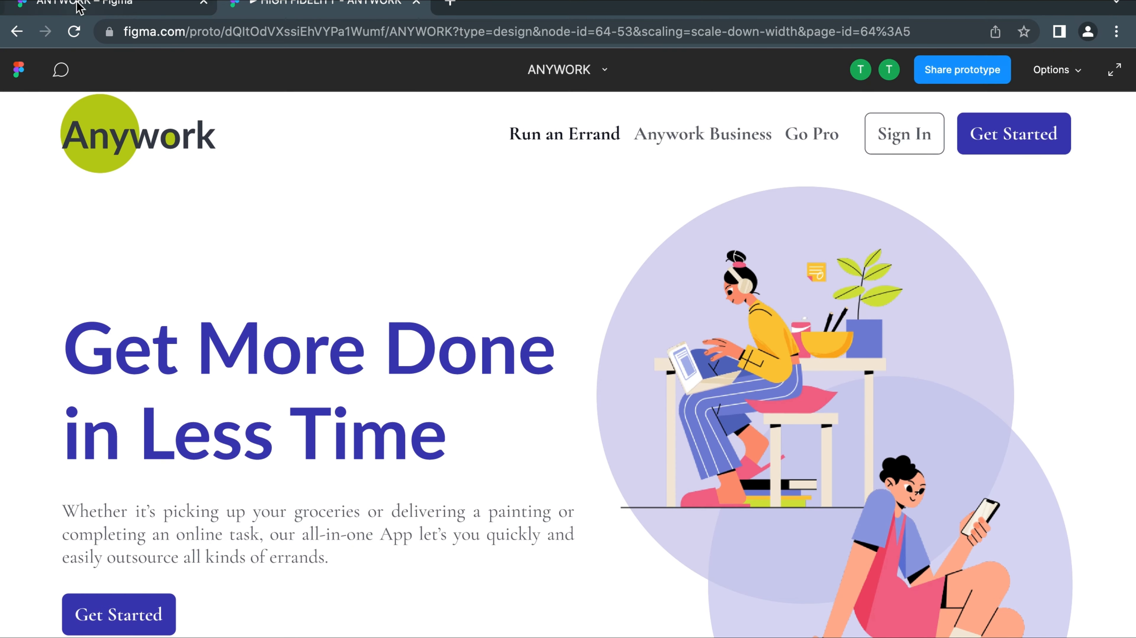
left_click(63, 3)
Place an ellipse above the heading at X 278, Y 248 and scale it to 142 × 142
scroll(377, 318, "up", 1)
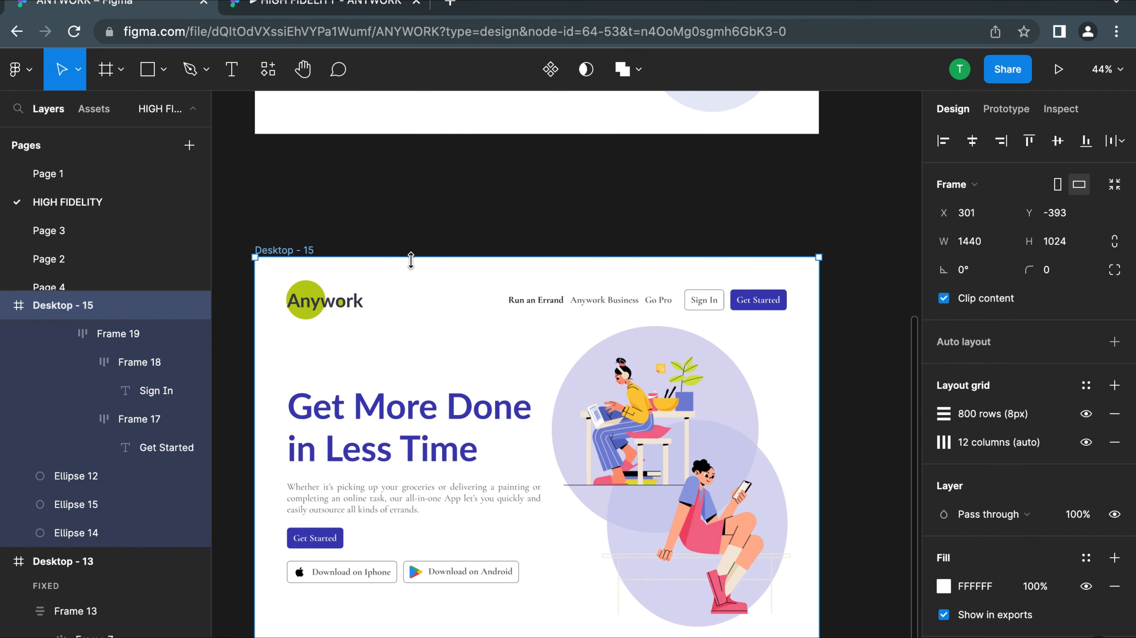
left_click(164, 69)
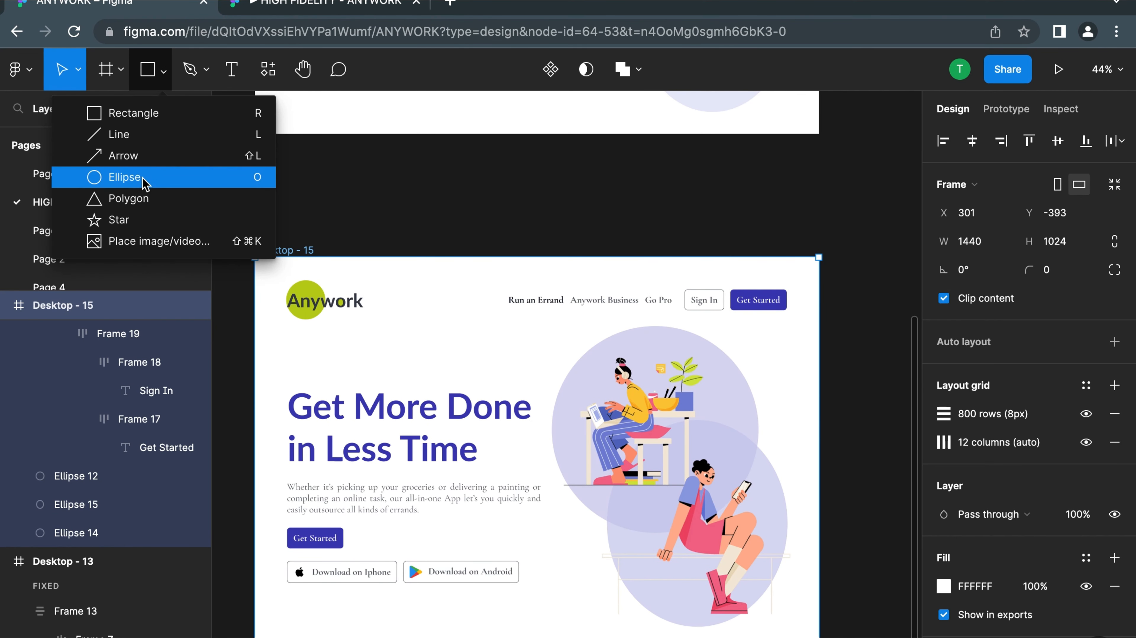
left_click(134, 177)
left_click(384, 374)
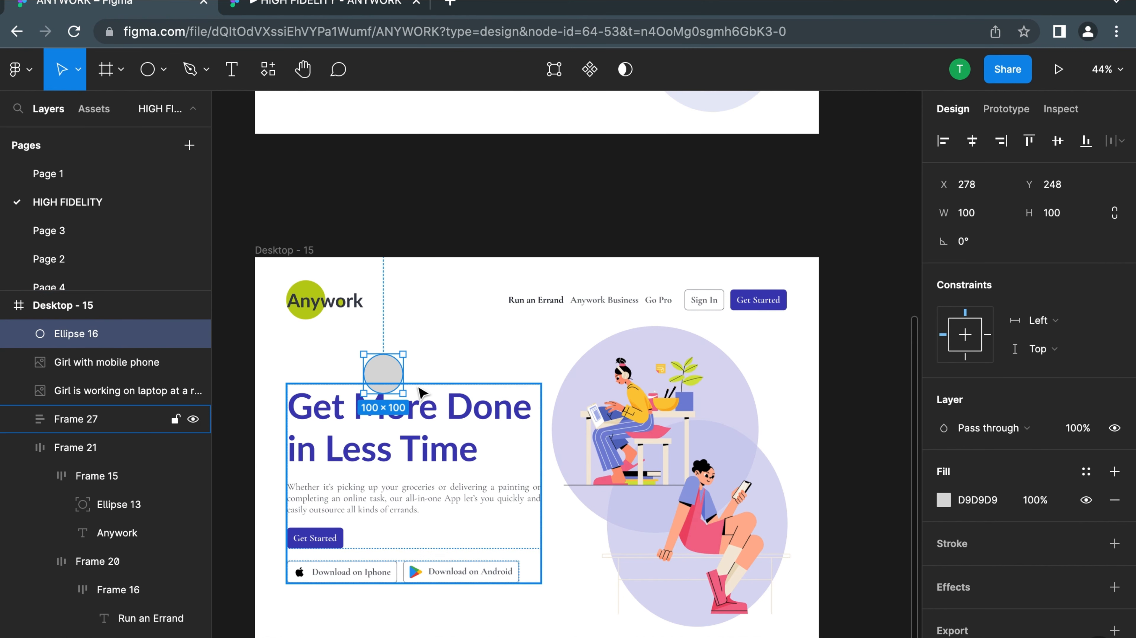
key("k")
left_click_drag(401, 393, 419, 410)
key("v")
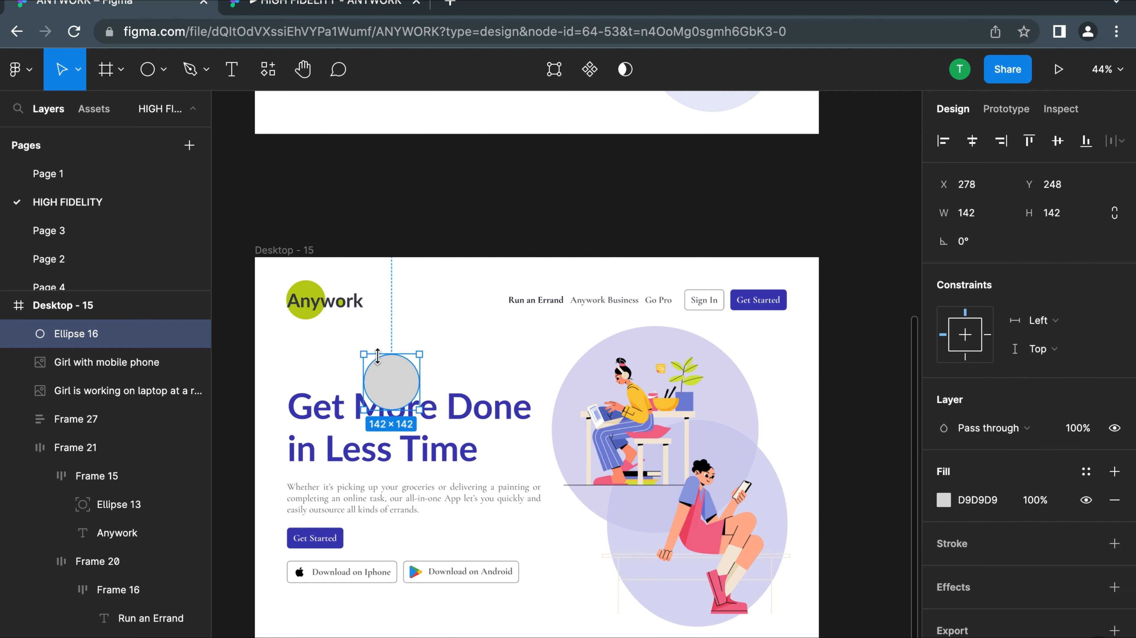
Widen the circle into a 235 × 142 ellipse and put it in the heading's auto layout frame with absolute position
left_click_drag(419, 379, 456, 378)
left_click_drag(395, 410, 313, 411)
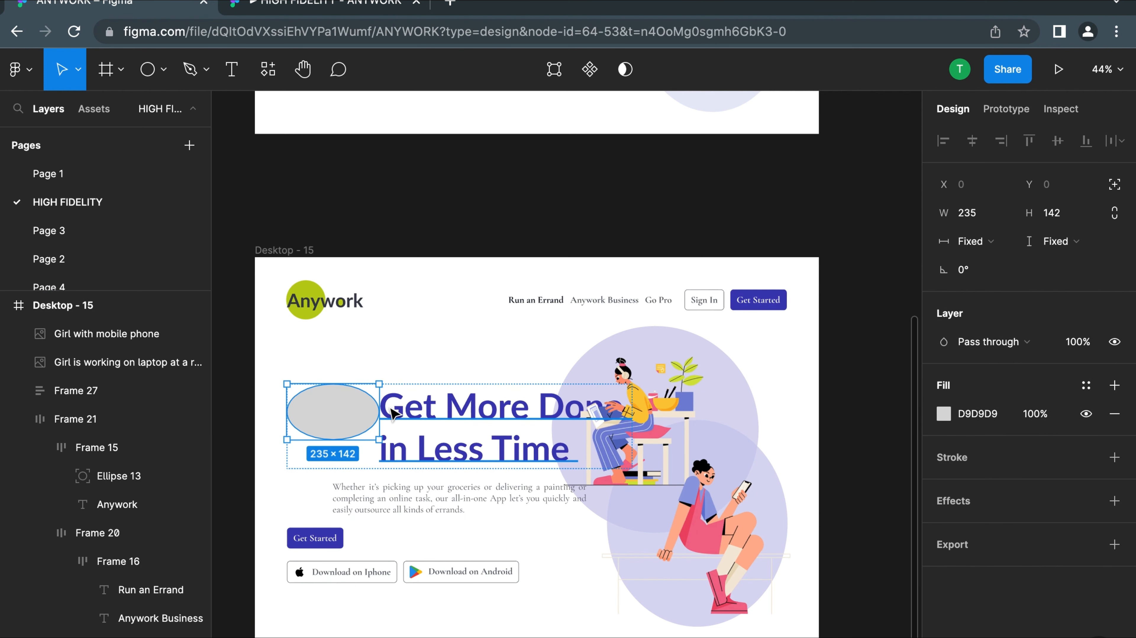
left_click(1114, 184)
Place the ellipse over the word "More" at X 145, Y -16 and resize it to 250 × 142
left_click_drag(325, 406, 395, 408)
scroll(371, 408, "up", 5)
left_click_drag(513, 421, 528, 408)
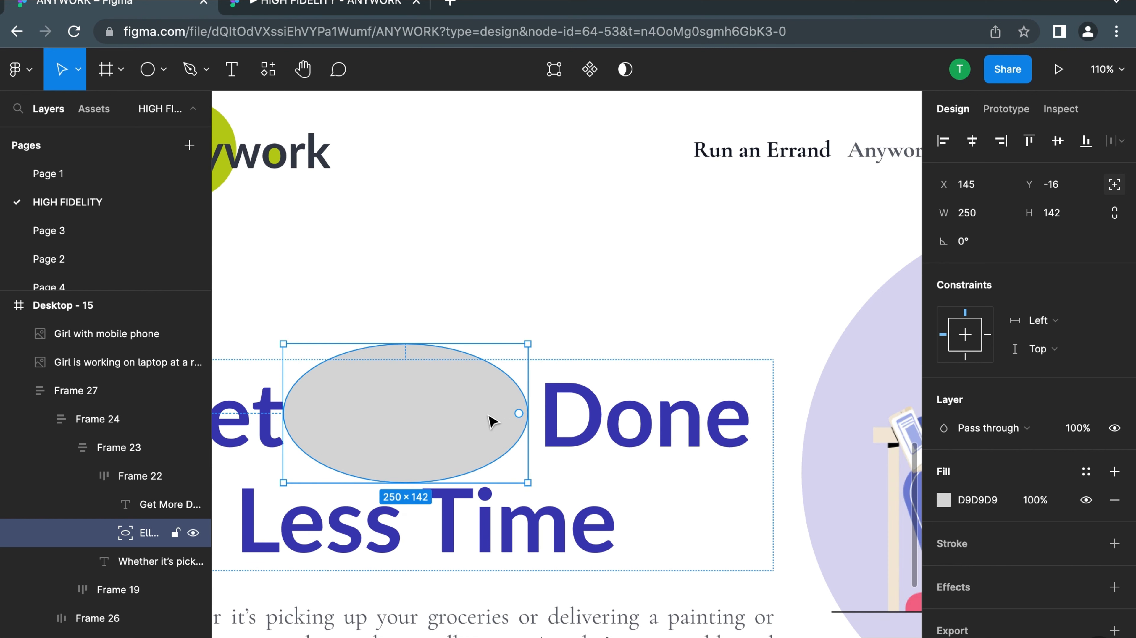
Hide the grey fill of the ellipse over the word "More"
scroll(1010, 520, "down", 1)
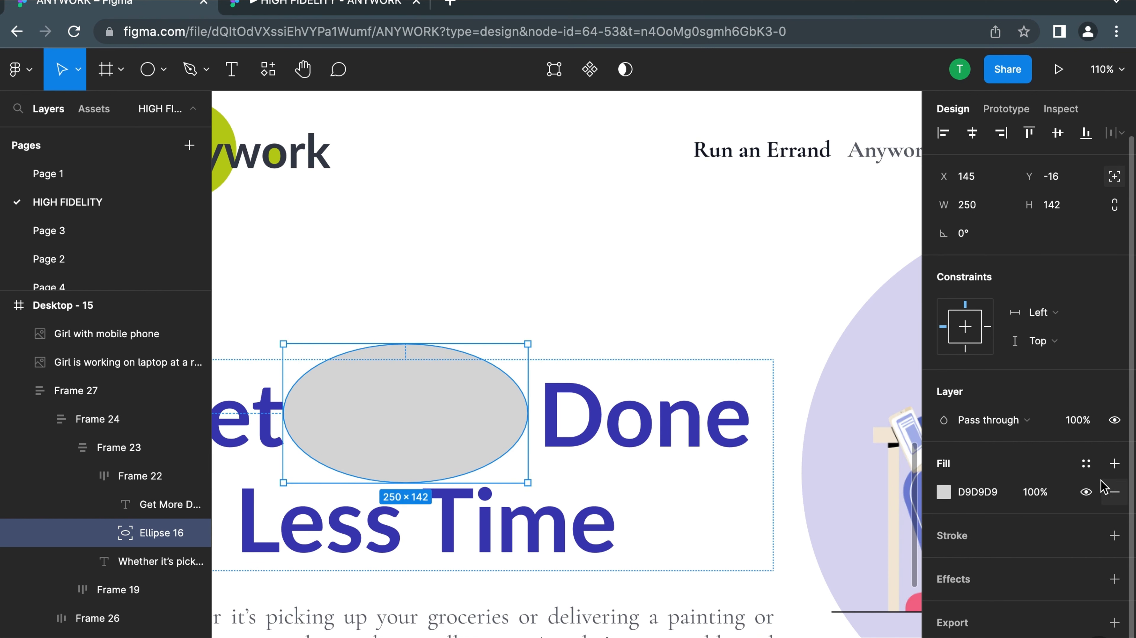
left_click(1085, 492)
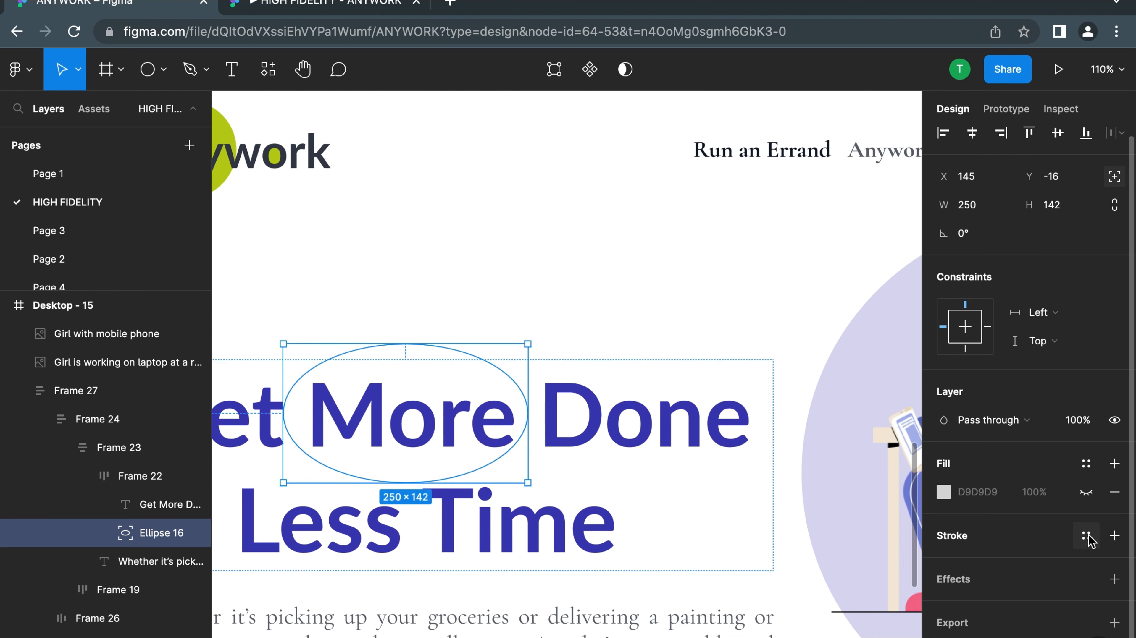
left_click(1087, 536)
left_click(669, 548)
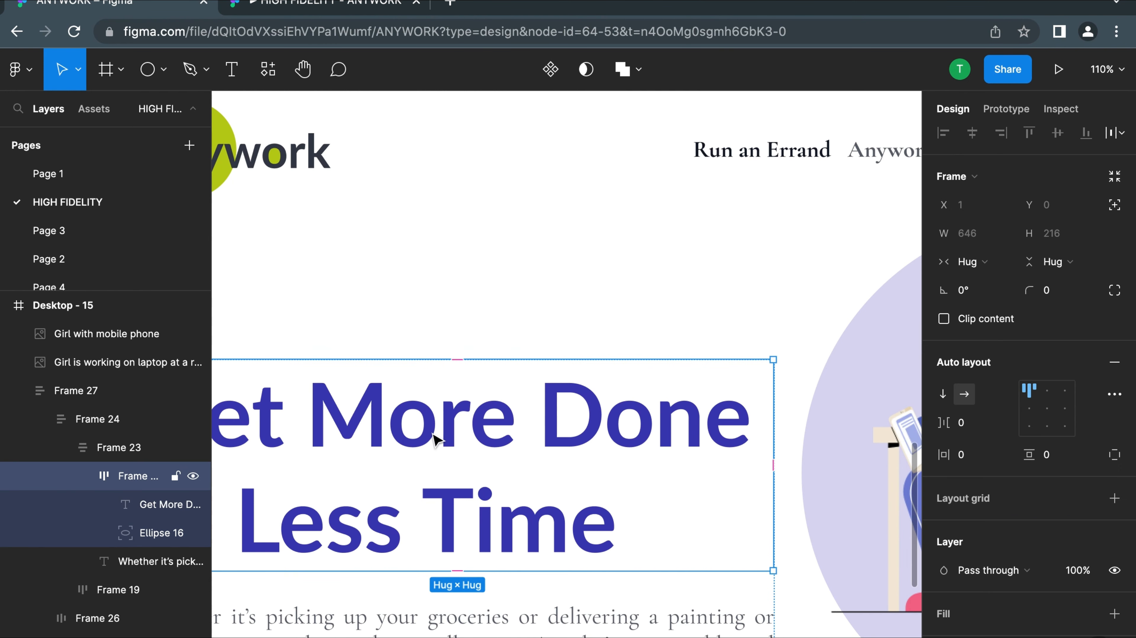
left_click(525, 408)
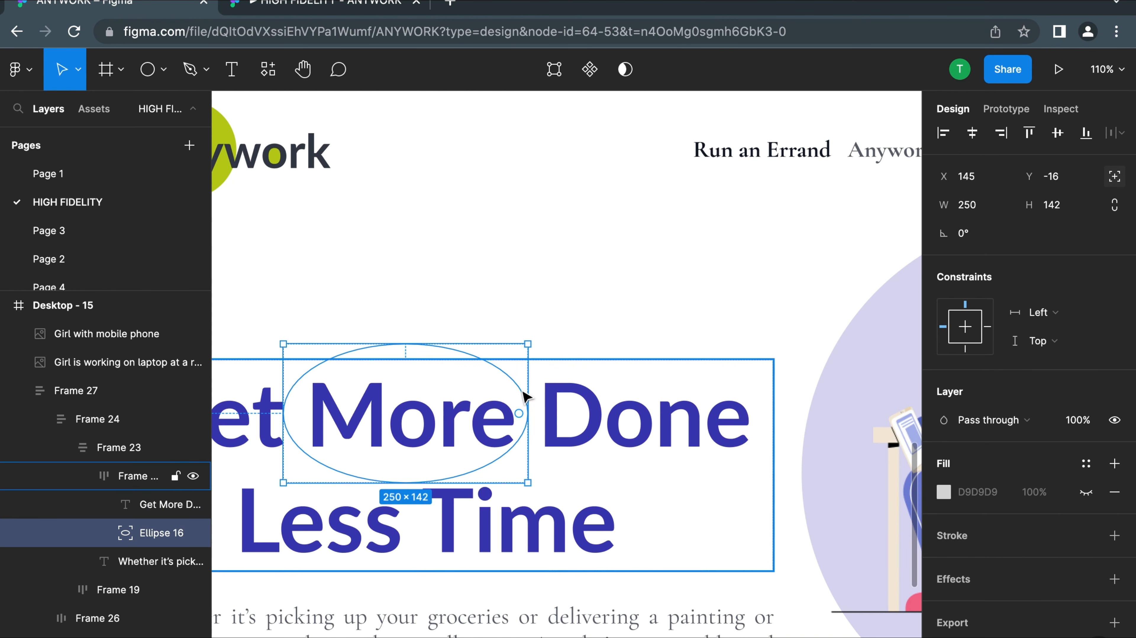
Add a stroke to the ellipse around "More" in the green BCCE15 sampled from the logo circle
left_click(1114, 536)
left_click(943, 564)
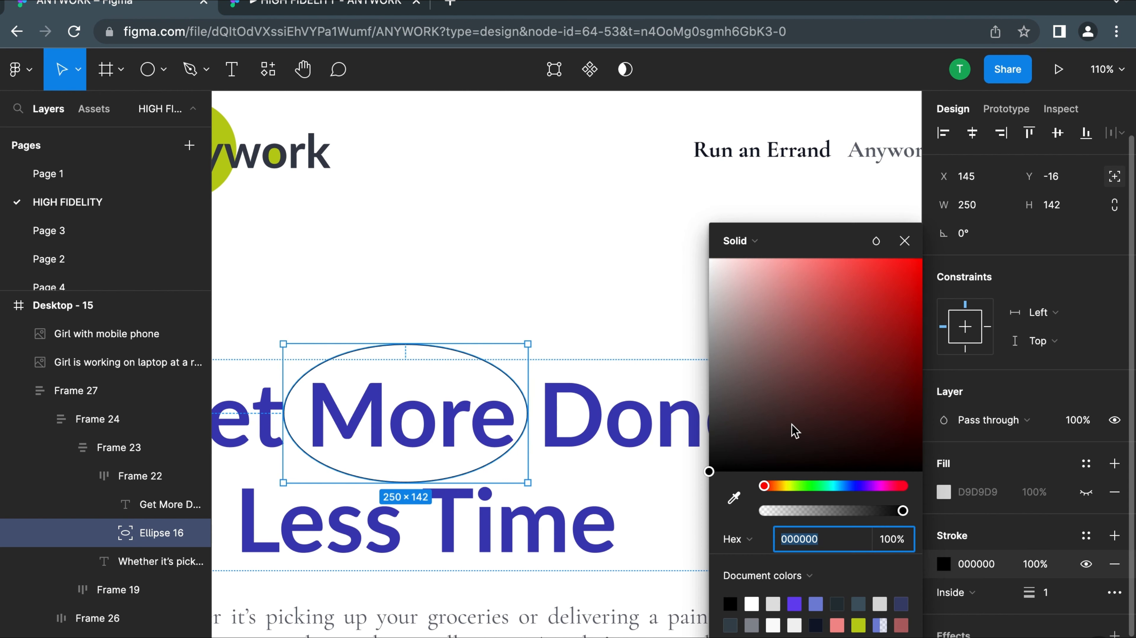
left_click(734, 498)
scroll(362, 163, "left", 3)
scroll(362, 162, "up", 1)
left_click(349, 161)
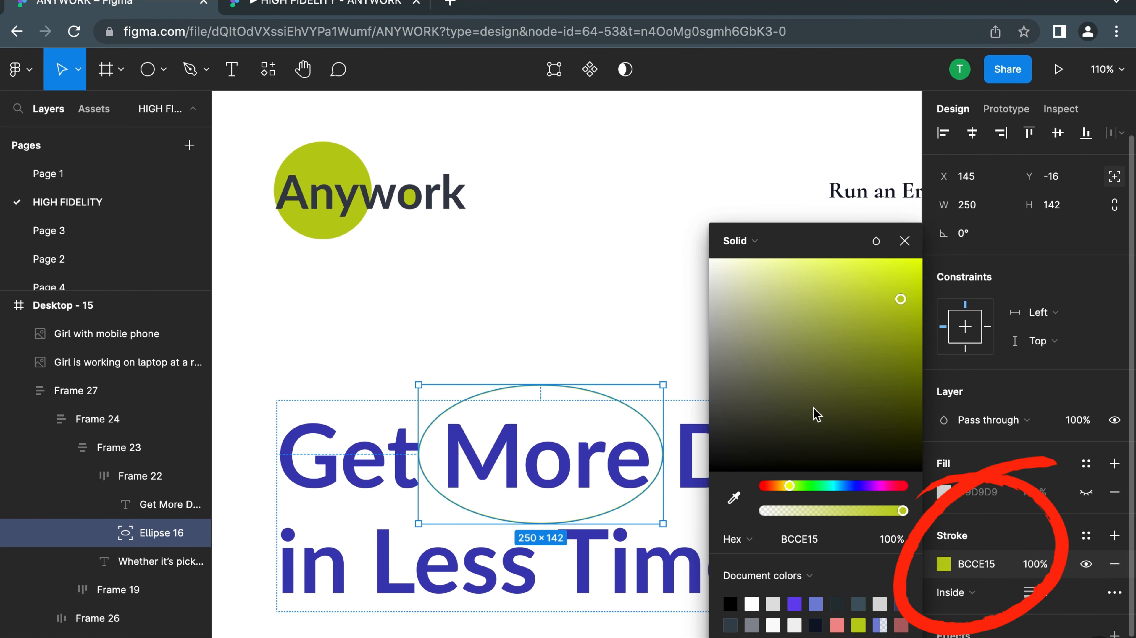
Align the ellipse's green stroke to the outside and set its thickness to 4
scroll(994, 534, "down", 2)
left_click(1008, 541)
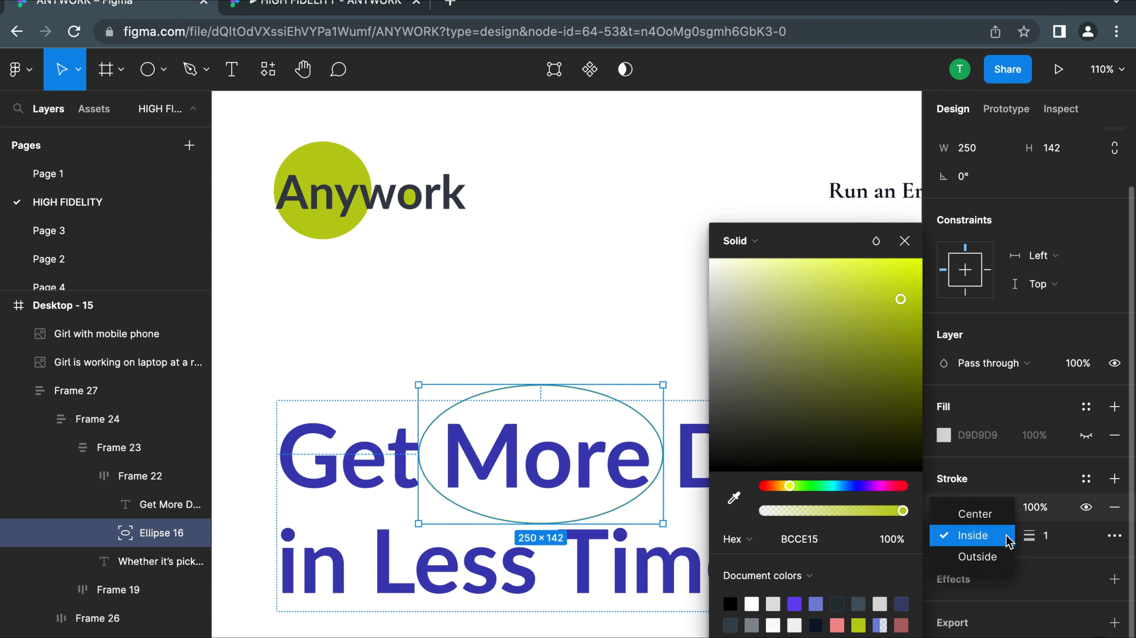
left_click(993, 559)
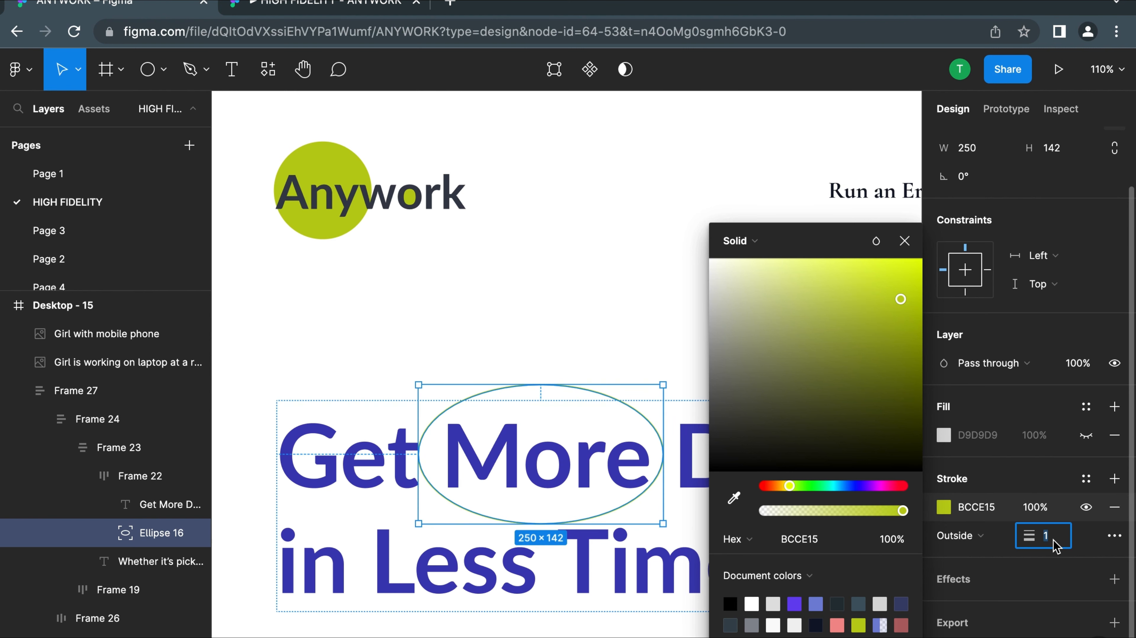
type("4")
key("Return")
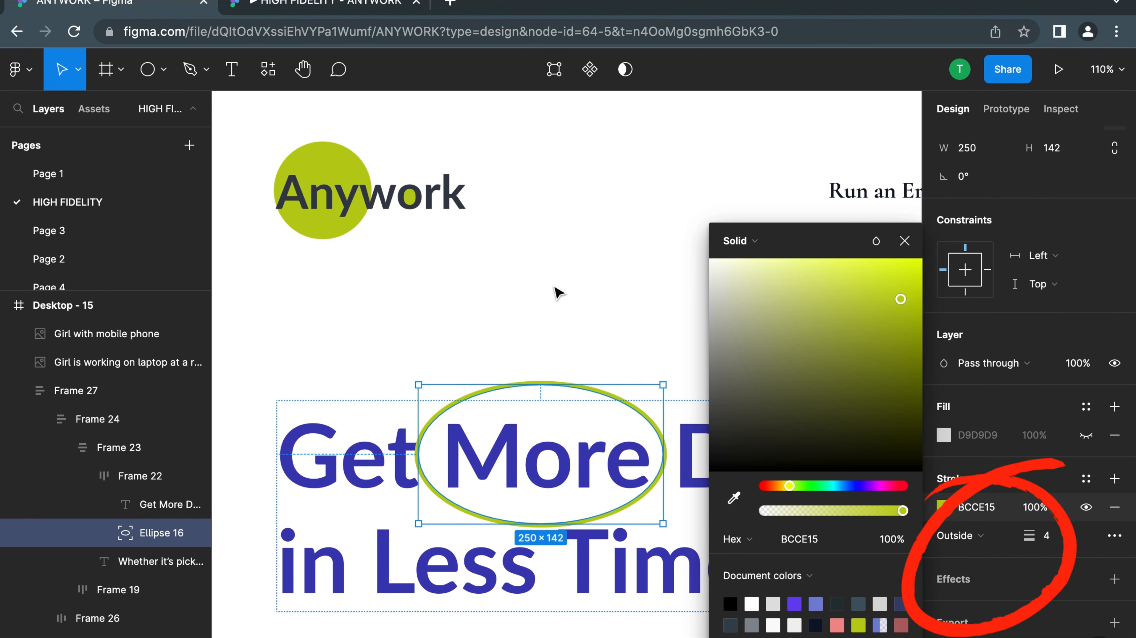
key("Escape")
scroll(557, 292, "down", 5)
scroll(558, 293, "down", 3)
scroll(536, 269, "up", 6)
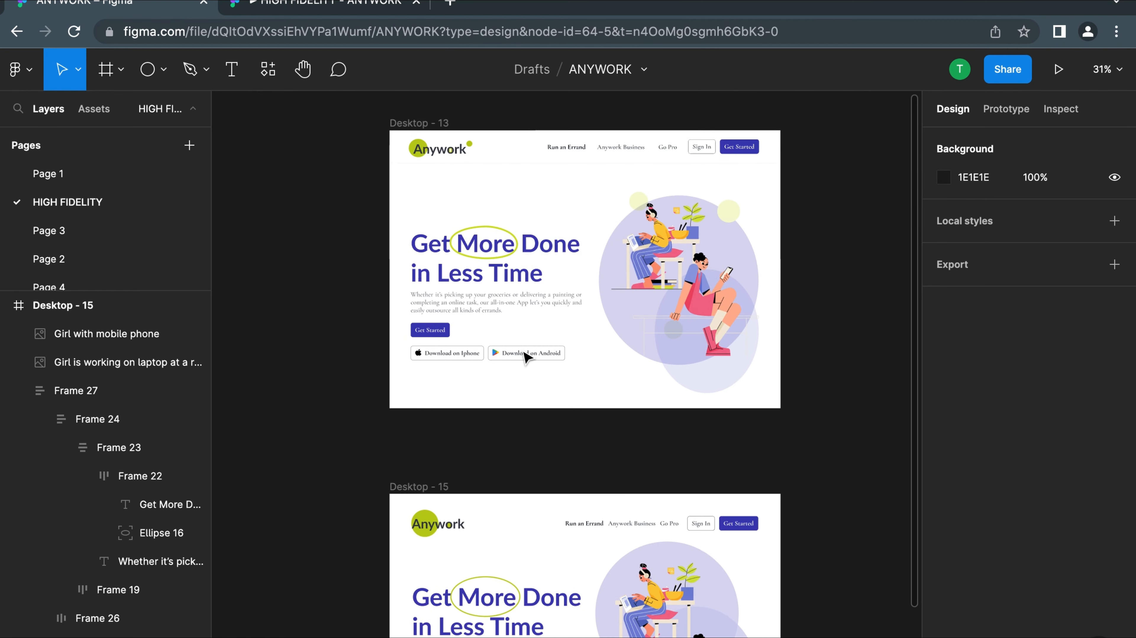
Compare the Desktop - 13 and Desktop - 15 frames and inspect the auto layout of Desktop - 15's navigation links and buttons
scroll(520, 221, "down", 9)
scroll(515, 188, "up", 3)
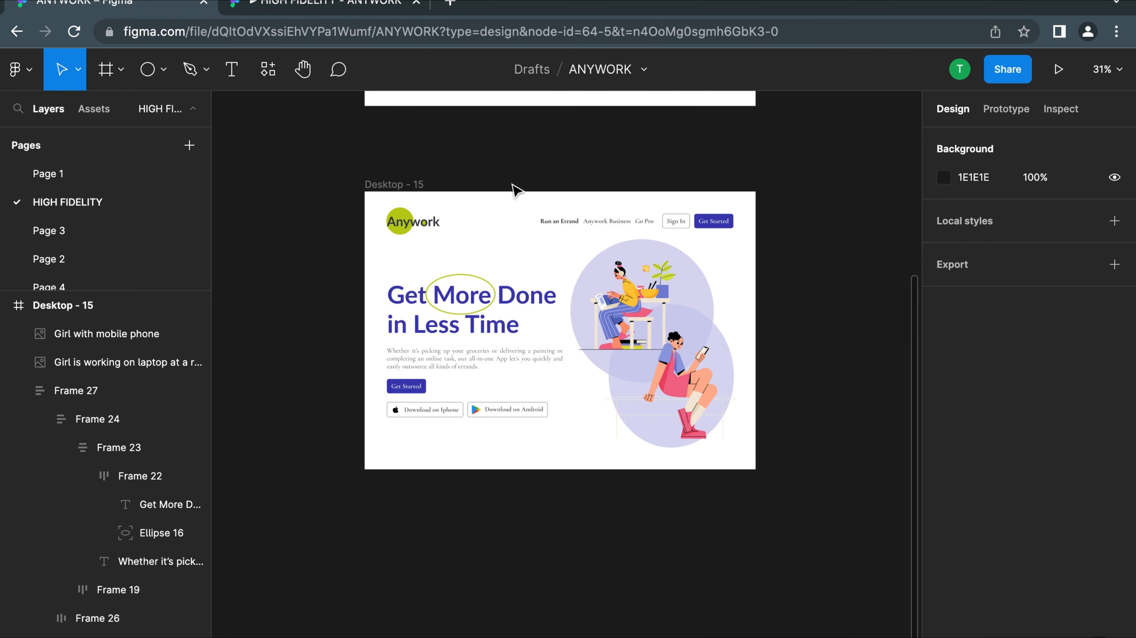
scroll(592, 234, "up", 8)
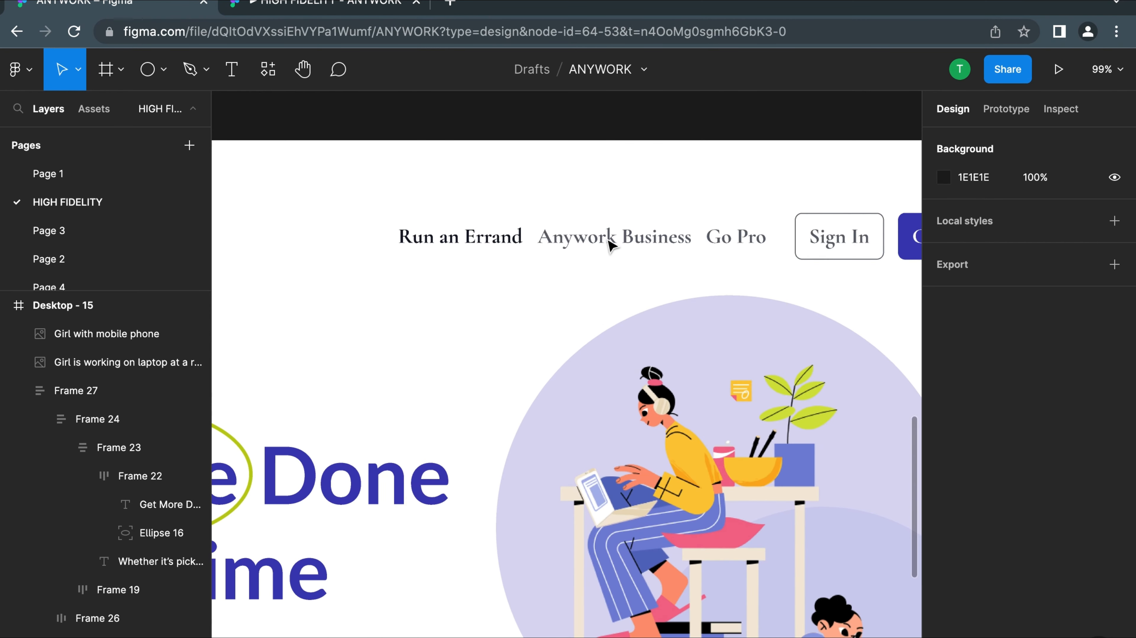
left_click(588, 234, "super")
left_click(505, 292)
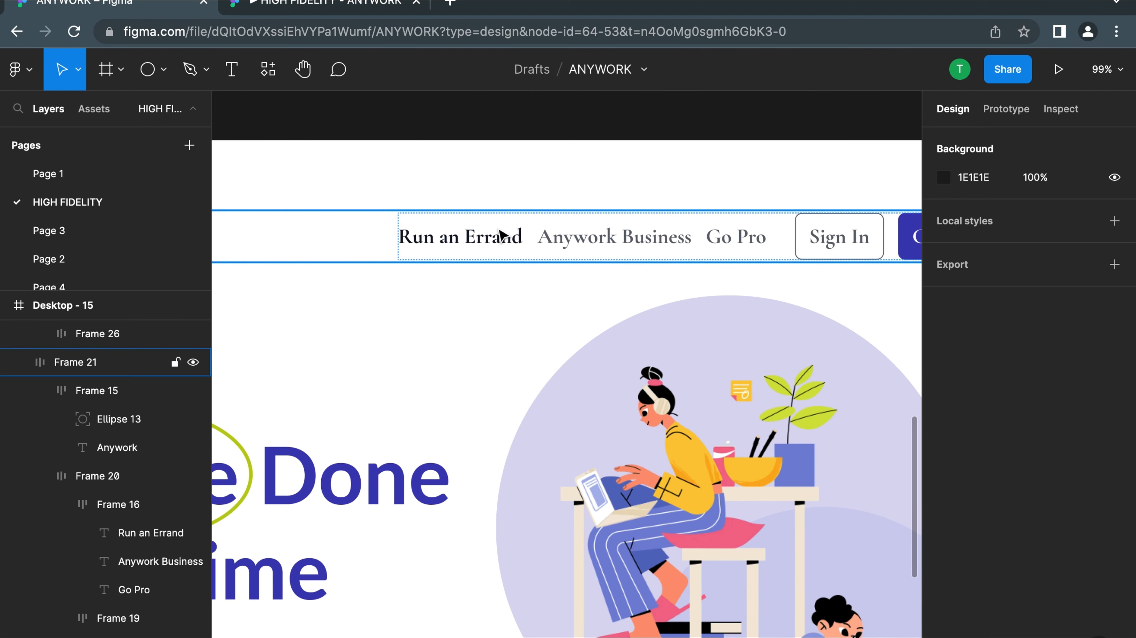
left_click(500, 233)
left_click(510, 245)
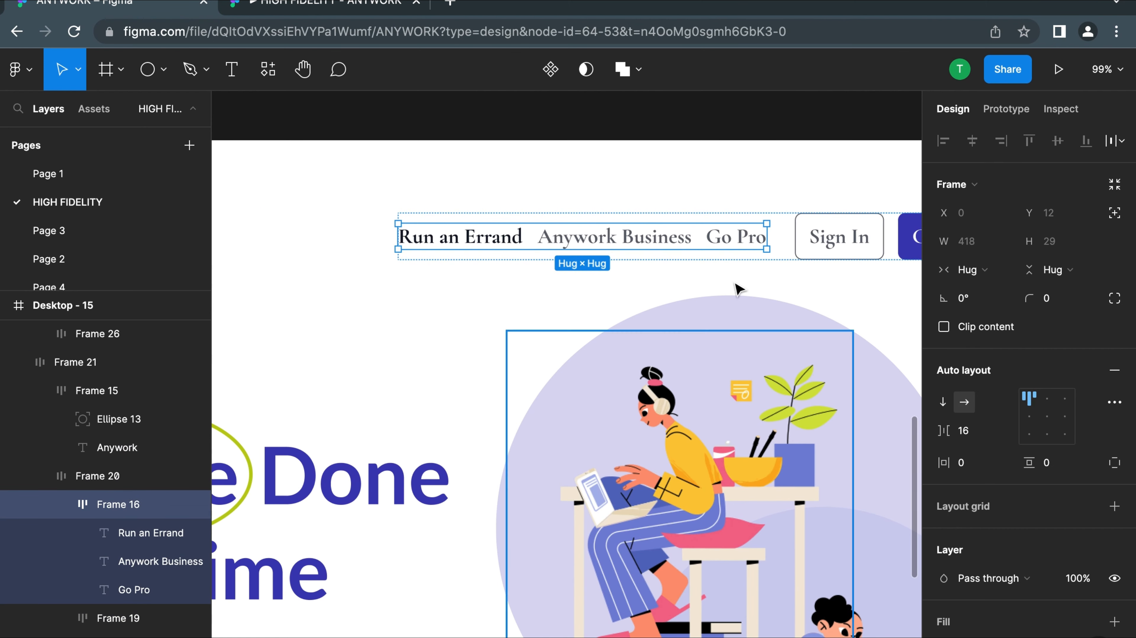
left_click(860, 234)
scroll(863, 234, "down", 1)
scroll(865, 232, "down", 8)
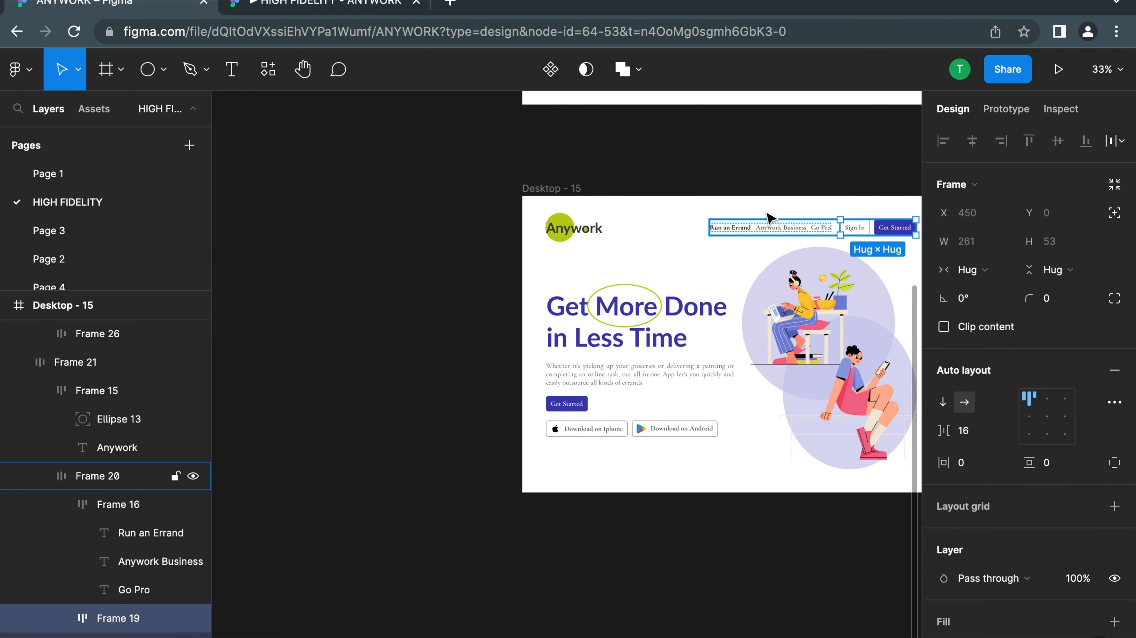
Present the Desktop - 15 frame as a prototype and scale the preview down to fit the width
left_click(619, 245)
scroll(610, 239, "down", 2)
left_click(554, 199)
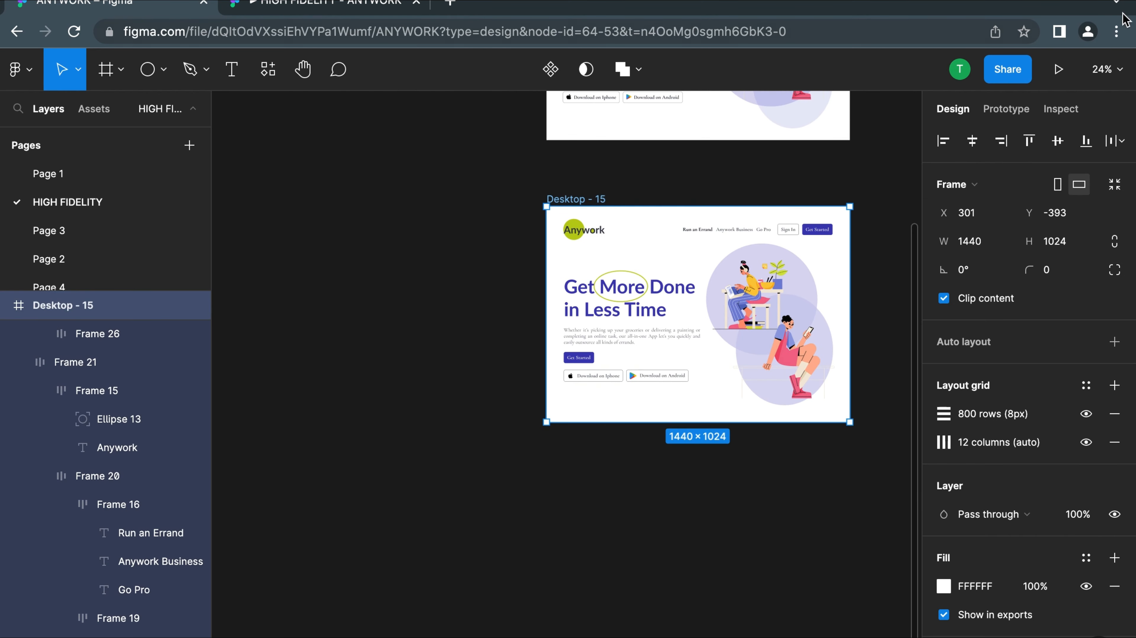
left_click(1058, 71)
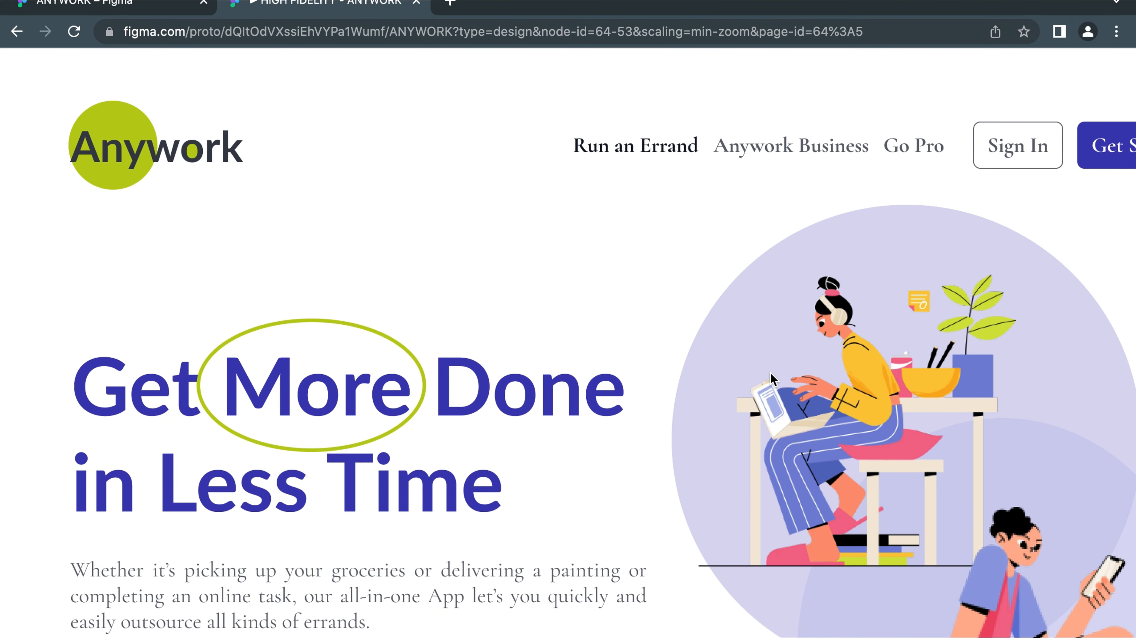
left_click(1056, 79)
left_click(961, 152)
Review the landing page in the prototype preview, from the navigation to the download buttons, and return to the ANYWORK design file
scroll(787, 331, "down", 3)
scroll(788, 331, "up", 3)
scroll(545, 348, "down", 3)
scroll(545, 402, "up", 3)
scroll(511, 472, "down", 3)
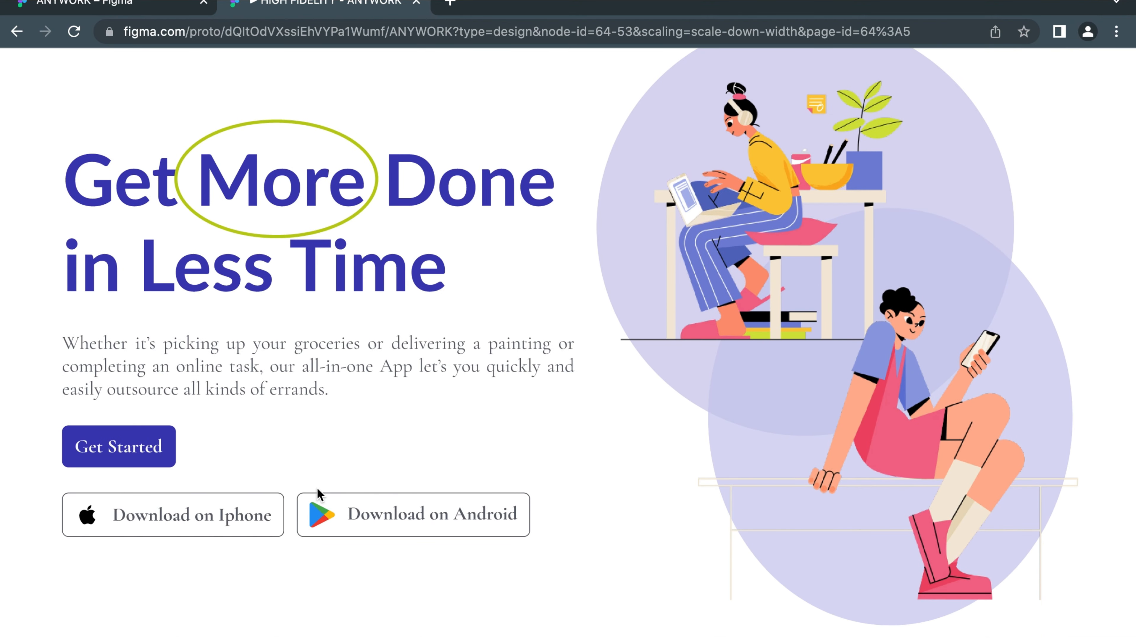
scroll(299, 499, "up", 3)
scroll(338, 402, "down", 3)
scroll(348, 336, "up", 3)
scroll(355, 318, "up", 1)
scroll(457, 223, "down", 3)
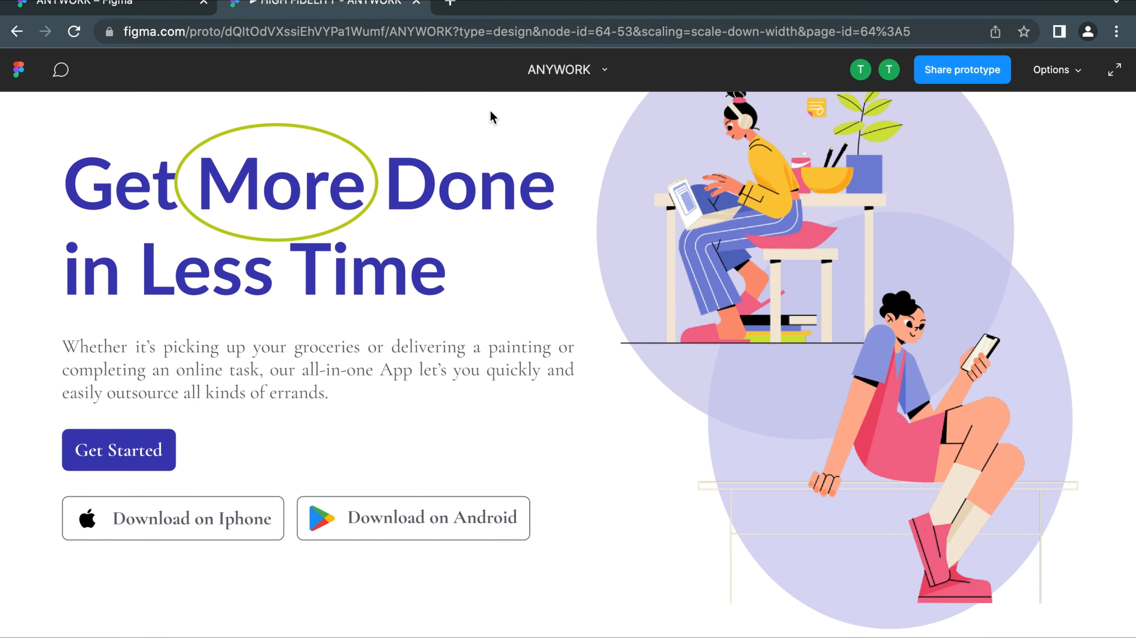
scroll(471, 312, "up", 3)
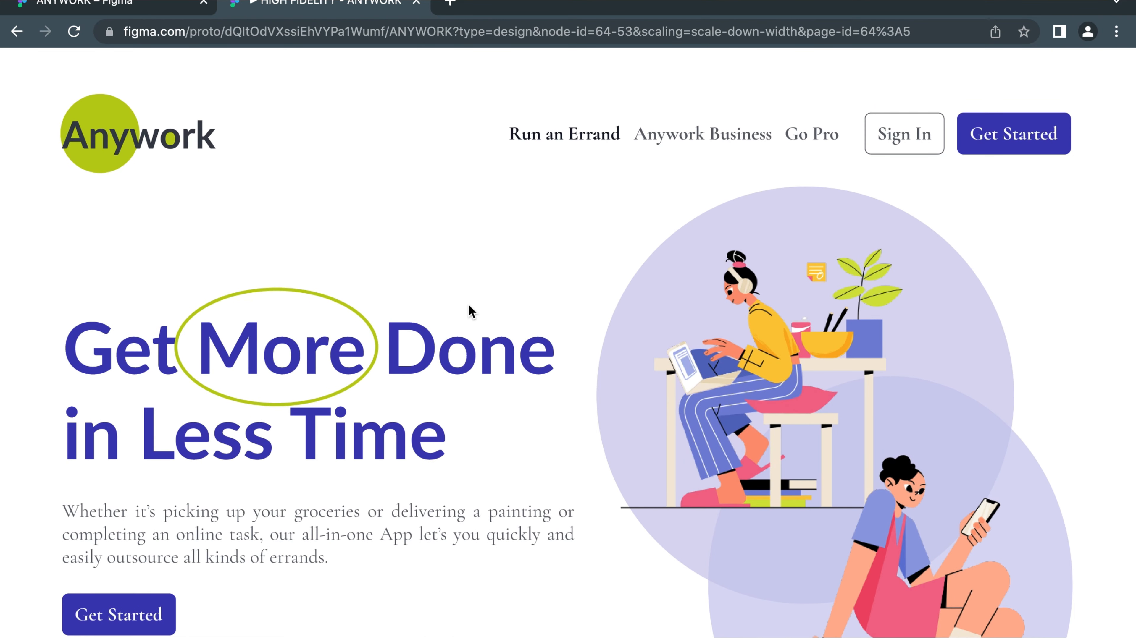
scroll(735, 295, "down", 3)
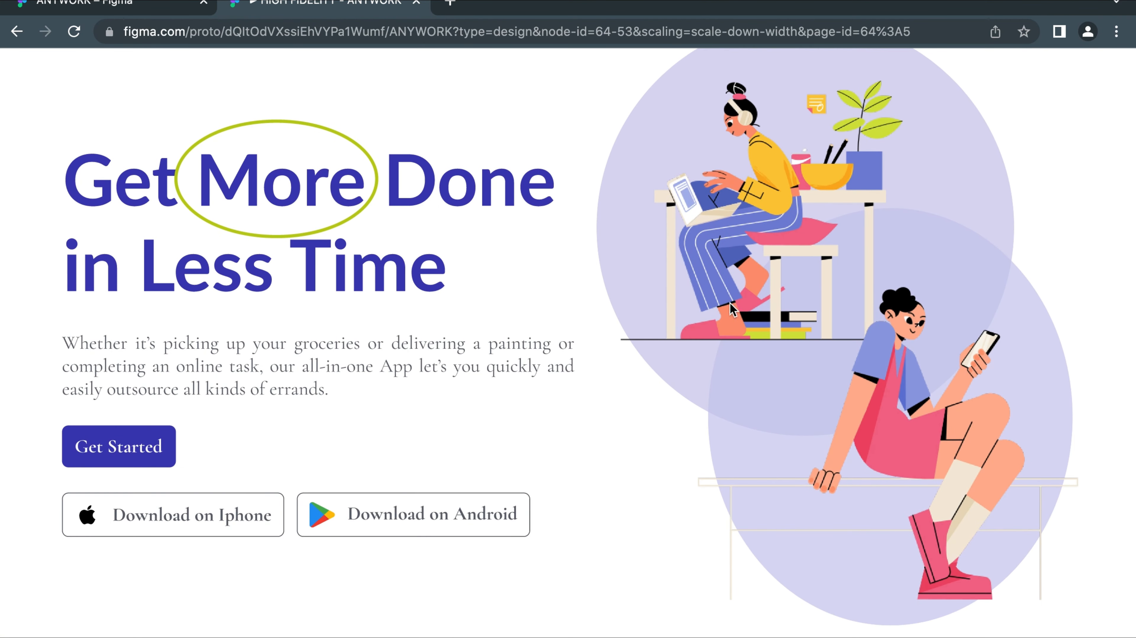
scroll(477, 382, "up", 3)
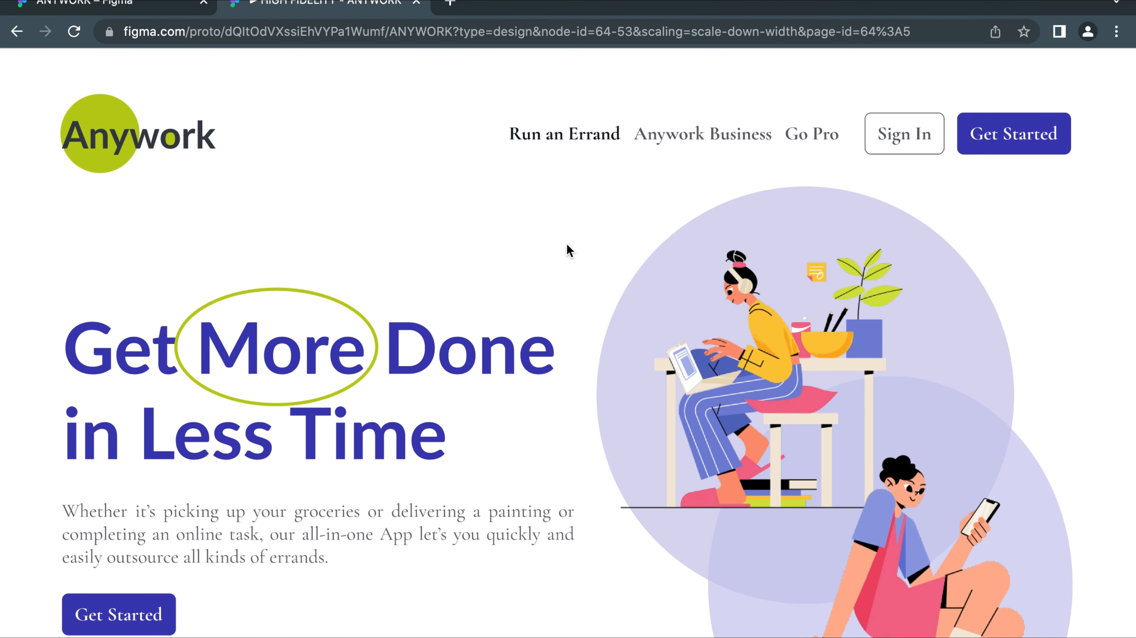
left_click(82, 7)
left_click(292, 4)
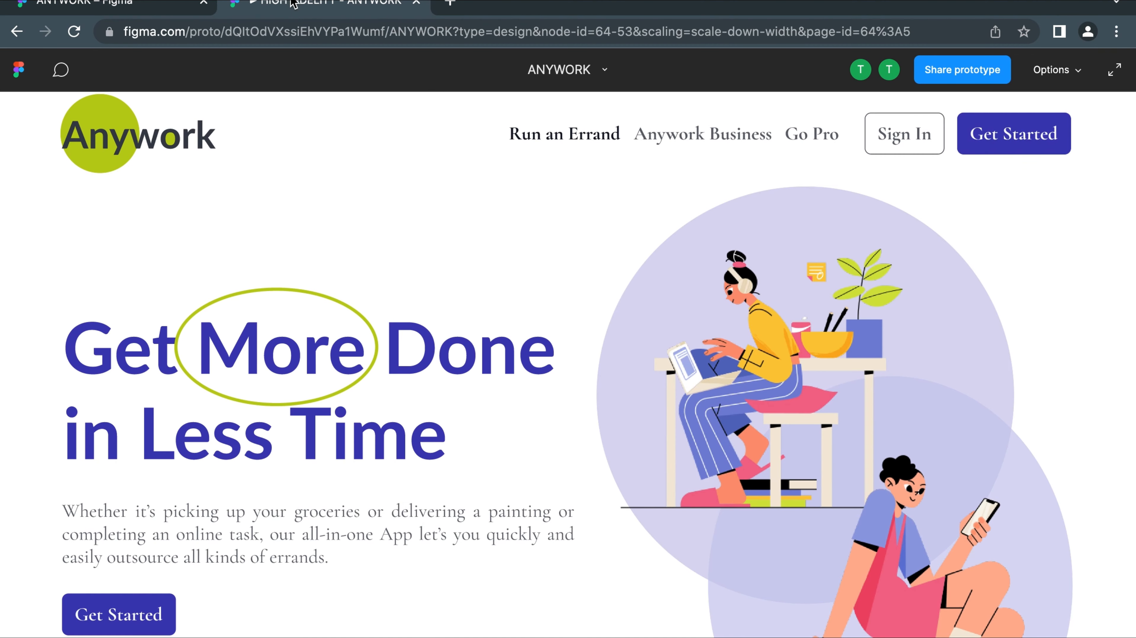
scroll(477, 333, "down", 3)
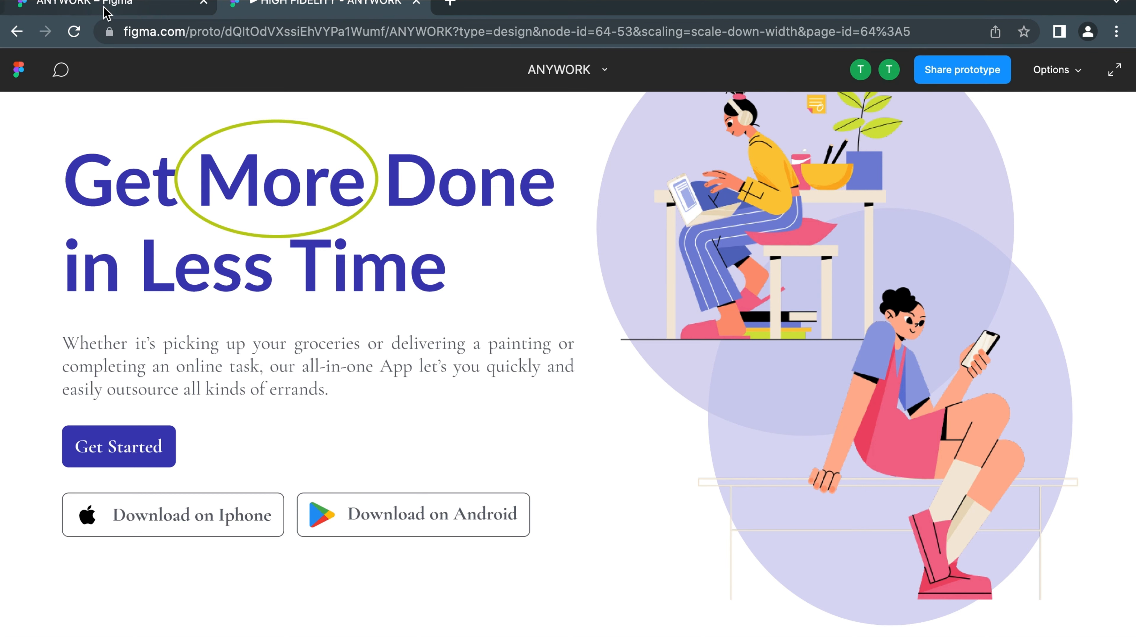
left_click(93, 4)
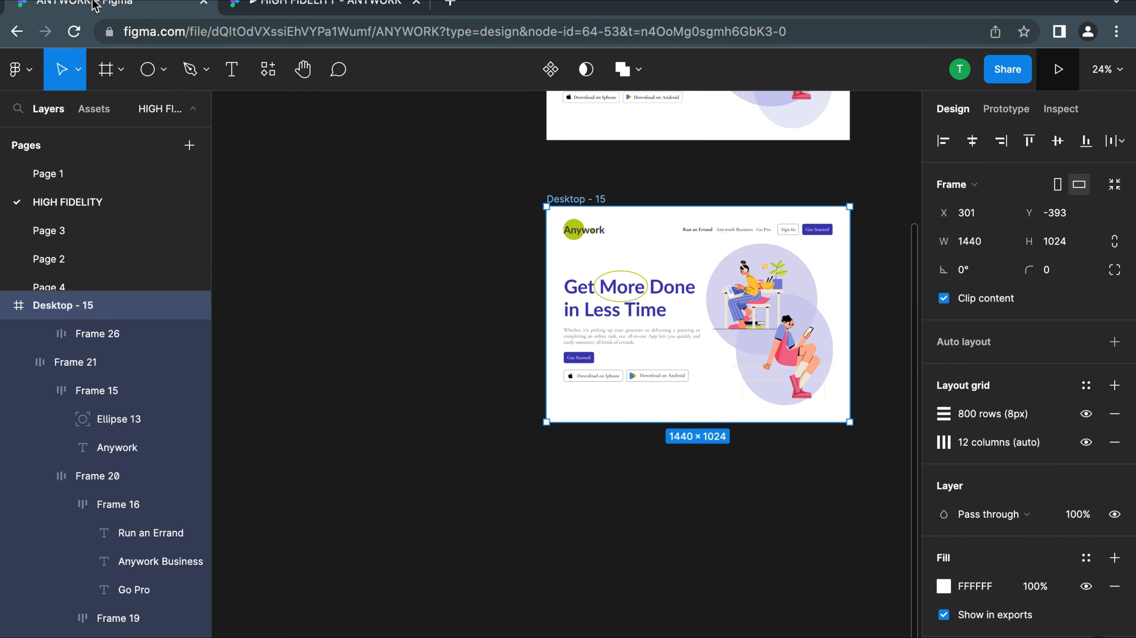